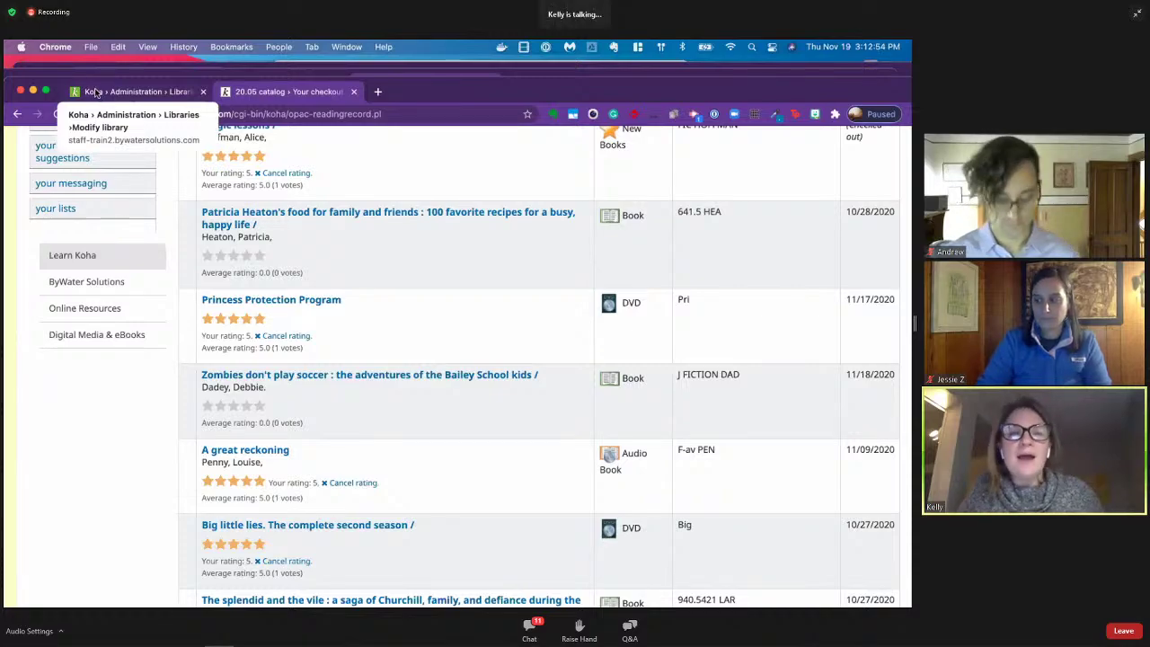
Step: Switch to the staff interface's Modify library page and search the system preferences for "star"
{"action": "left_click", "coordinate": [93, 92]}
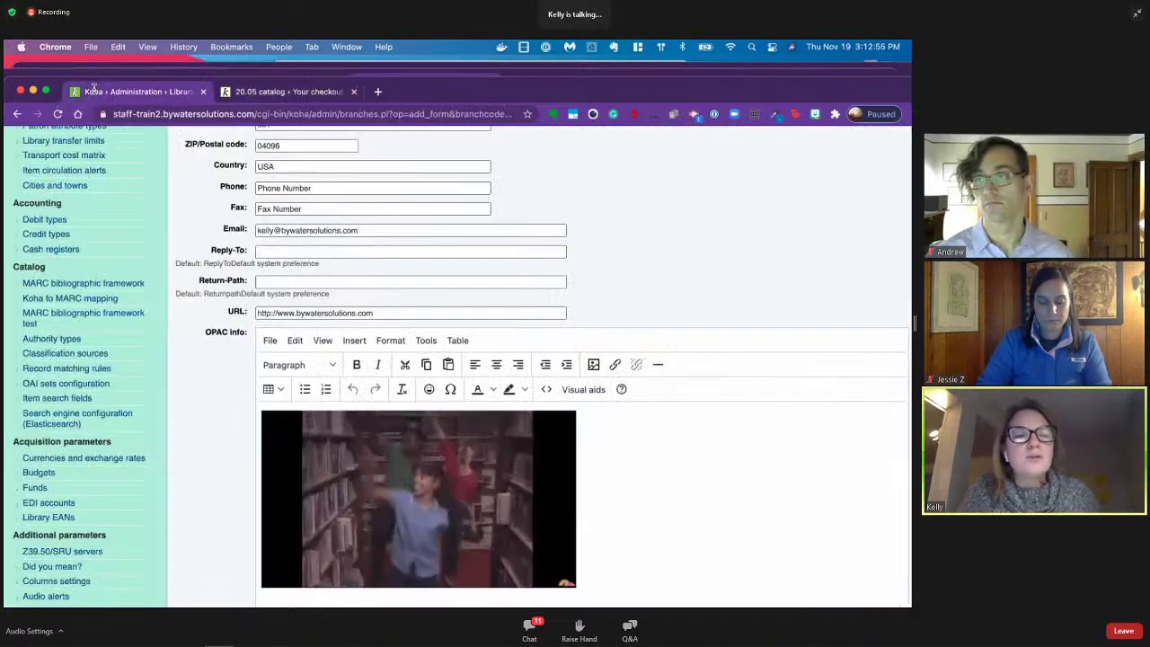
{"action": "scroll", "coordinate": [201, 180], "scroll_direction": "up", "scroll_amount": 10}
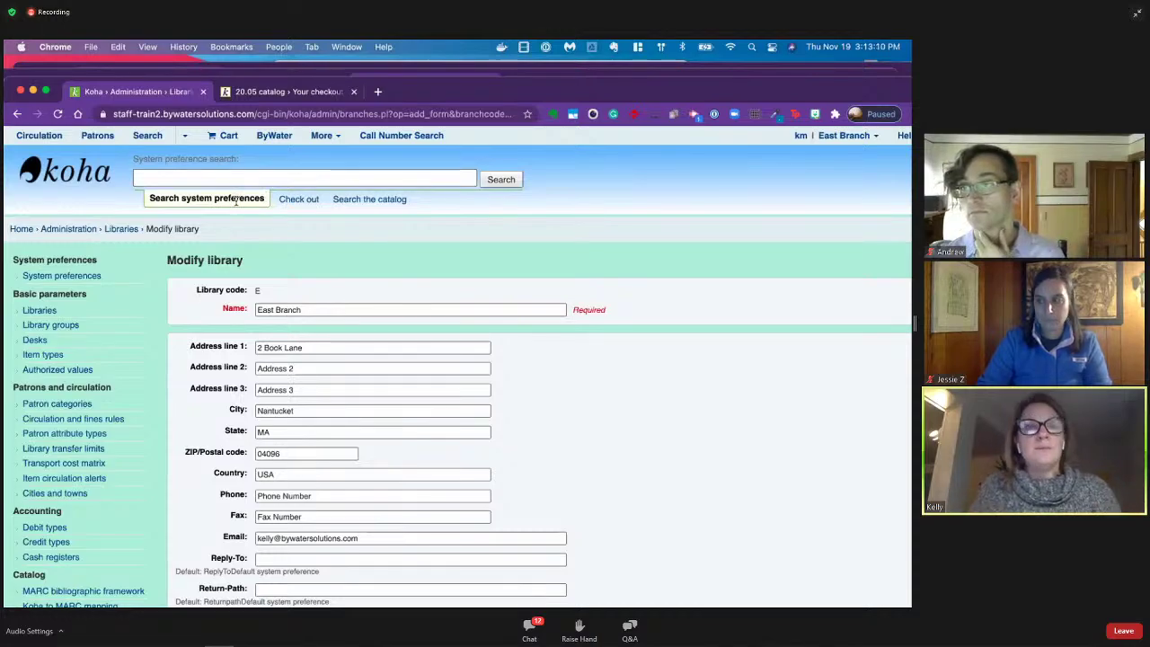
{"action": "left_click", "coordinate": [238, 178]}
{"action": "type", "text": "star"}
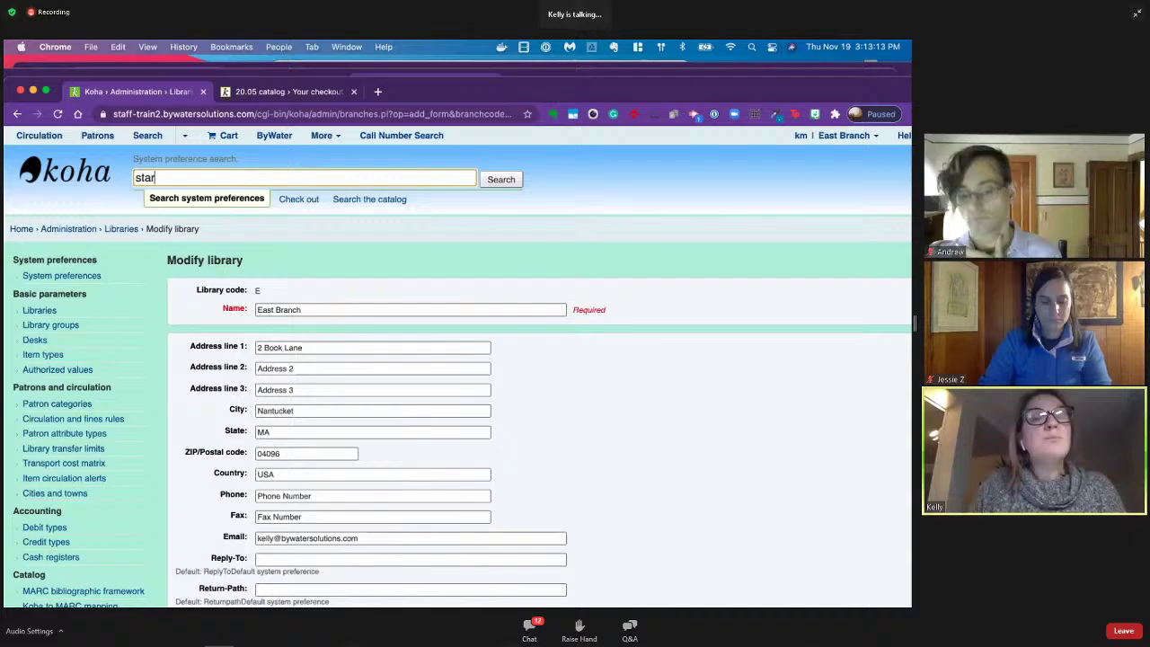
{"action": "key", "text": "Return"}
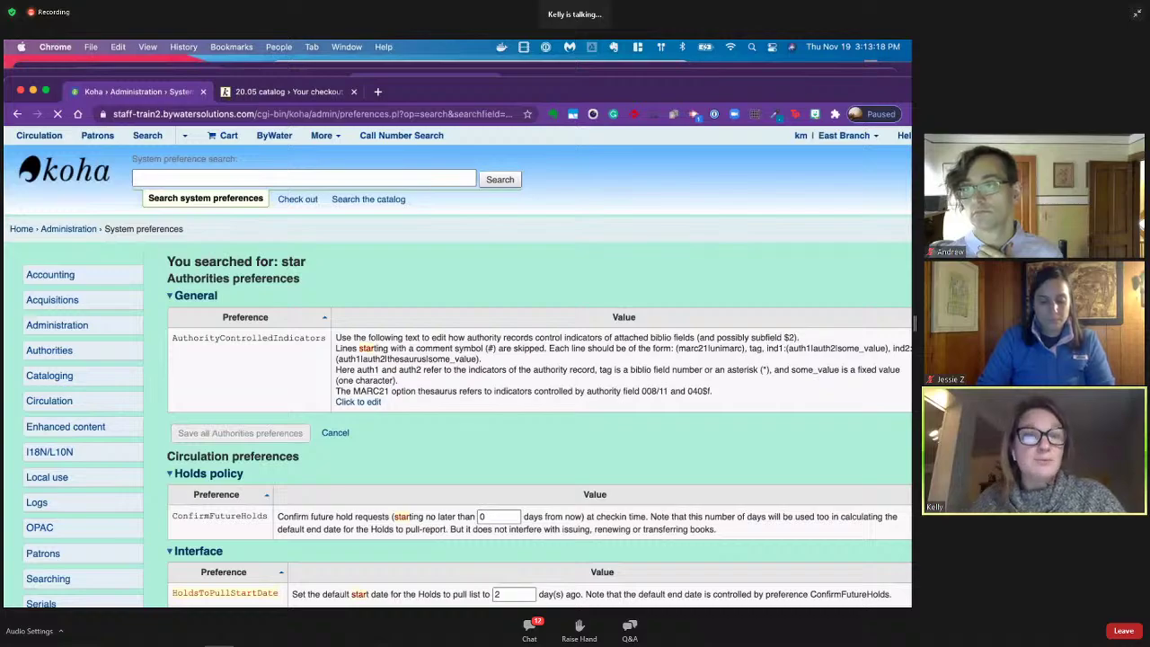
Step: Find the OpacStarRatings preference among the OPAC appearance preferences and view its display options without changing the selection
{"action": "scroll", "coordinate": [288, 273], "scroll_direction": "down", "scroll_amount": 5}
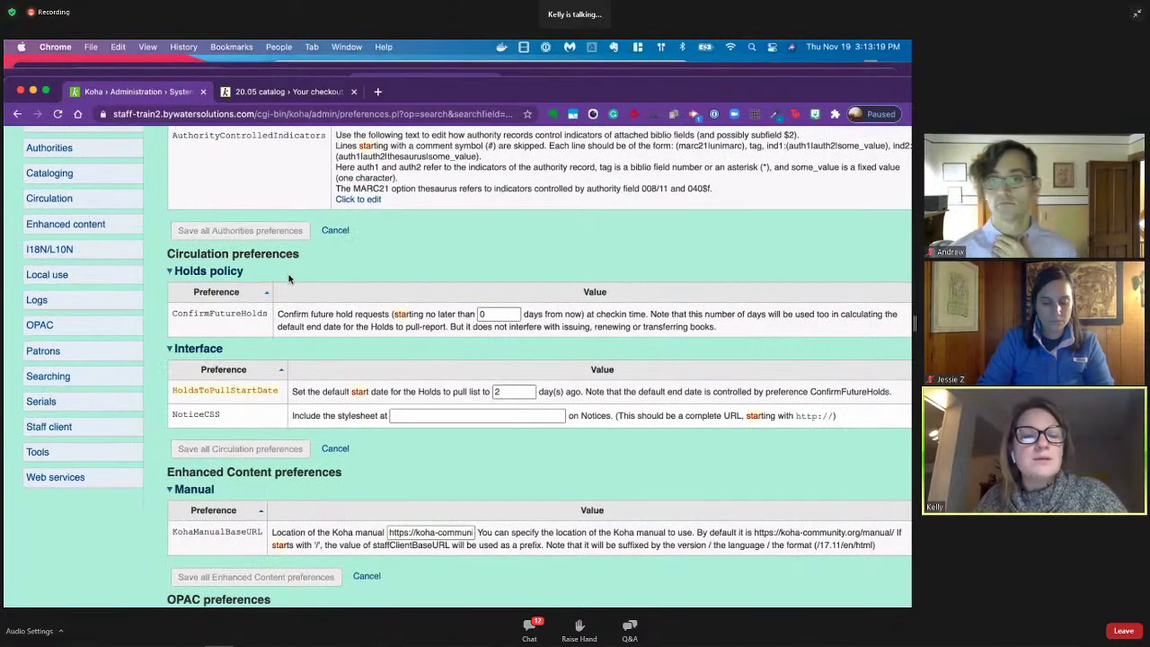
{"action": "scroll", "coordinate": [288, 279], "scroll_direction": "down", "scroll_amount": 8}
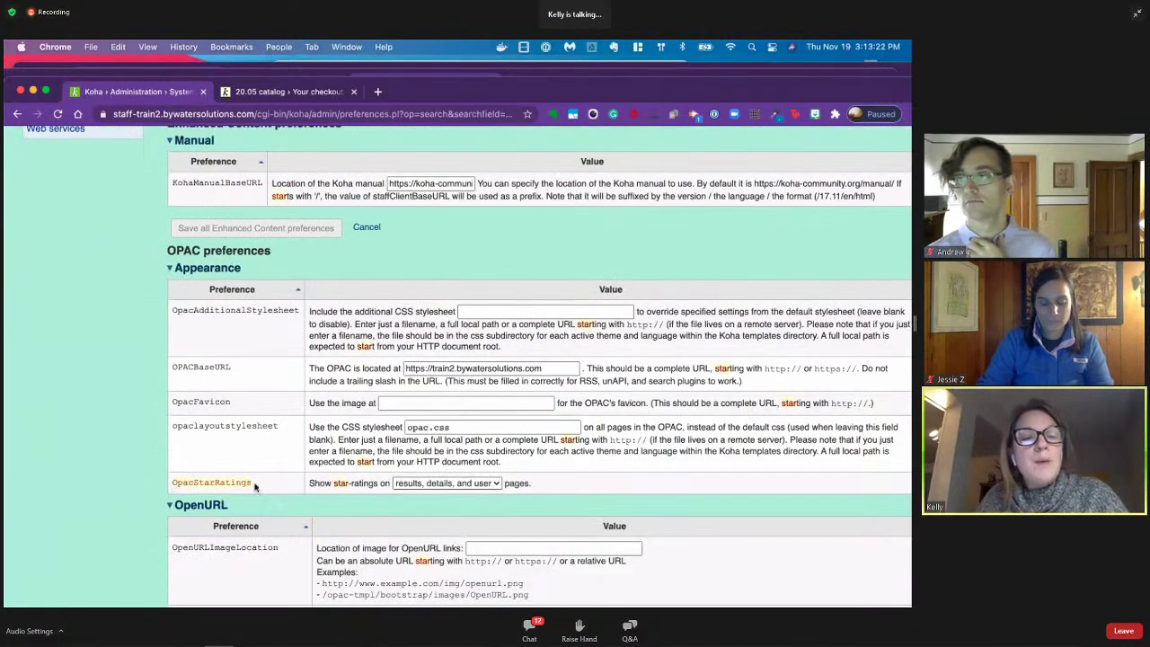
{"action": "double_click", "coordinate": [255, 487]}
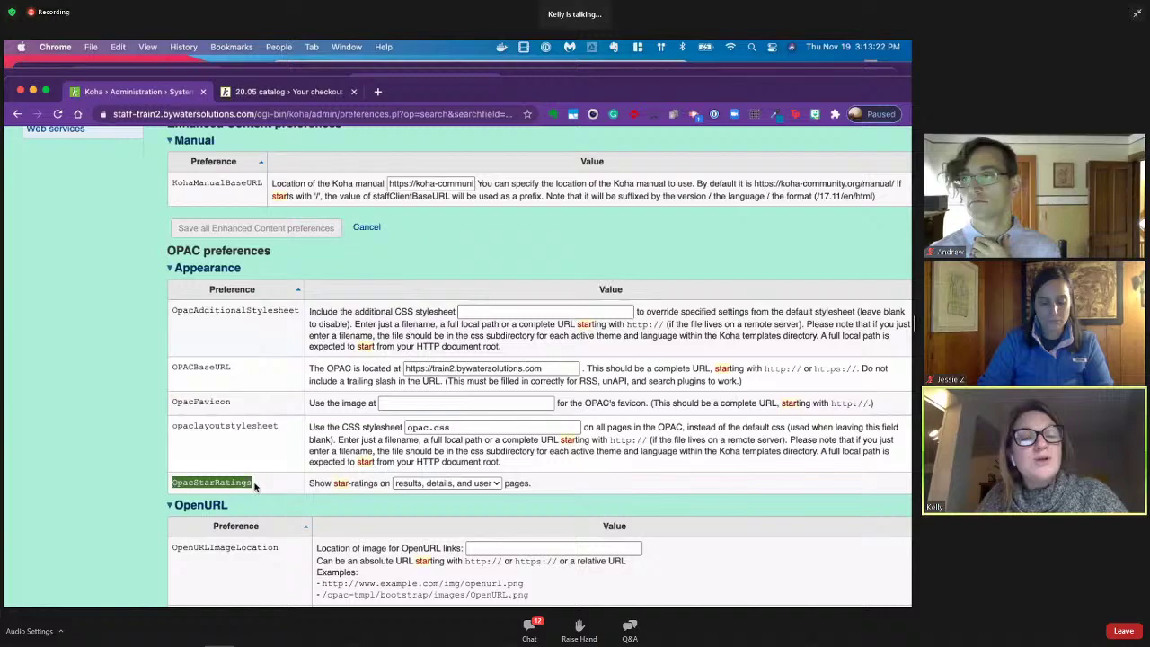
{"action": "left_click", "coordinate": [476, 484]}
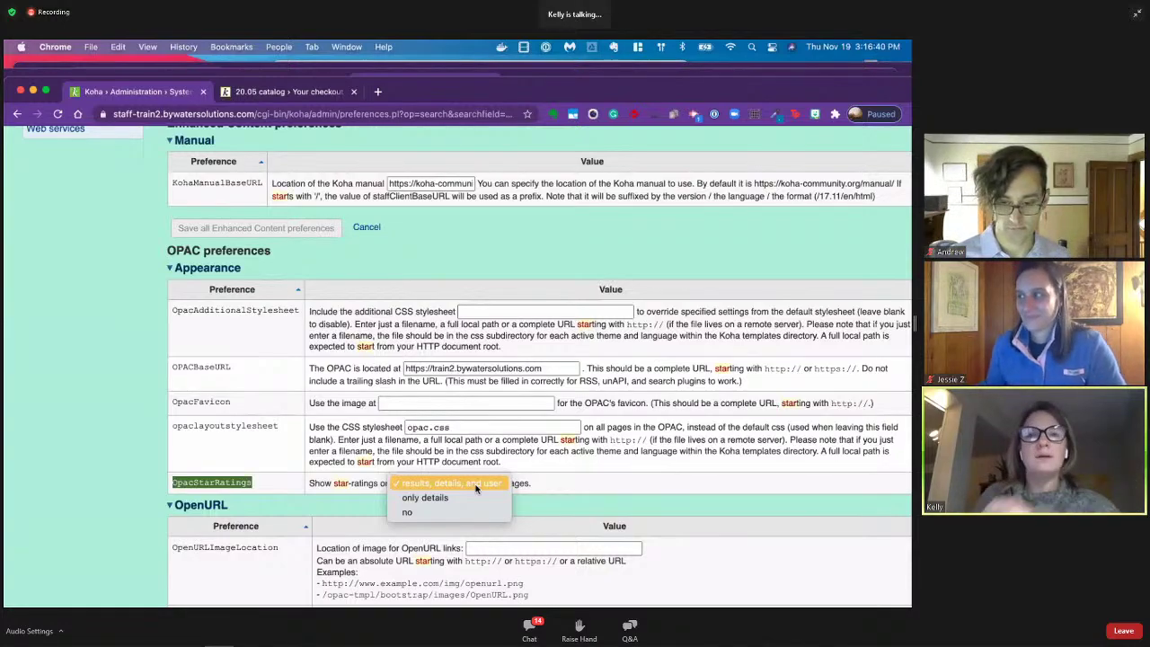
{"action": "left_click", "coordinate": [106, 249]}
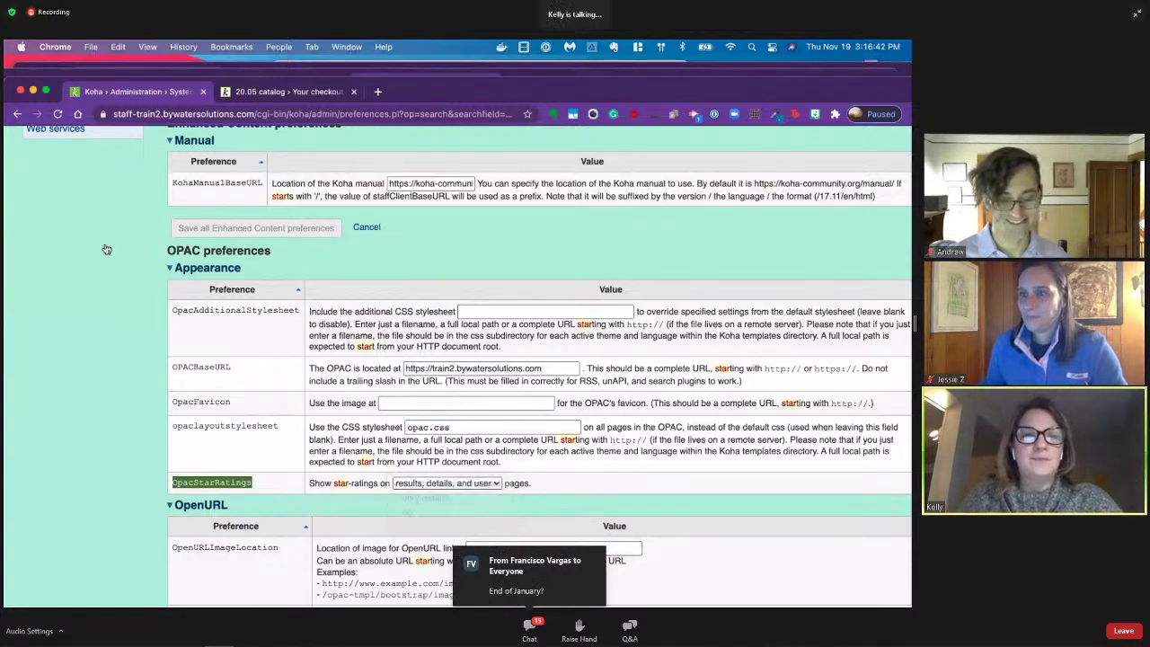
Step: Go to Koha administration, search the global system preferences for "point", and examine the requirement noted for EnablePointOfSale
{"action": "scroll", "coordinate": [39, 166], "scroll_direction": "up", "scroll_amount": 15}
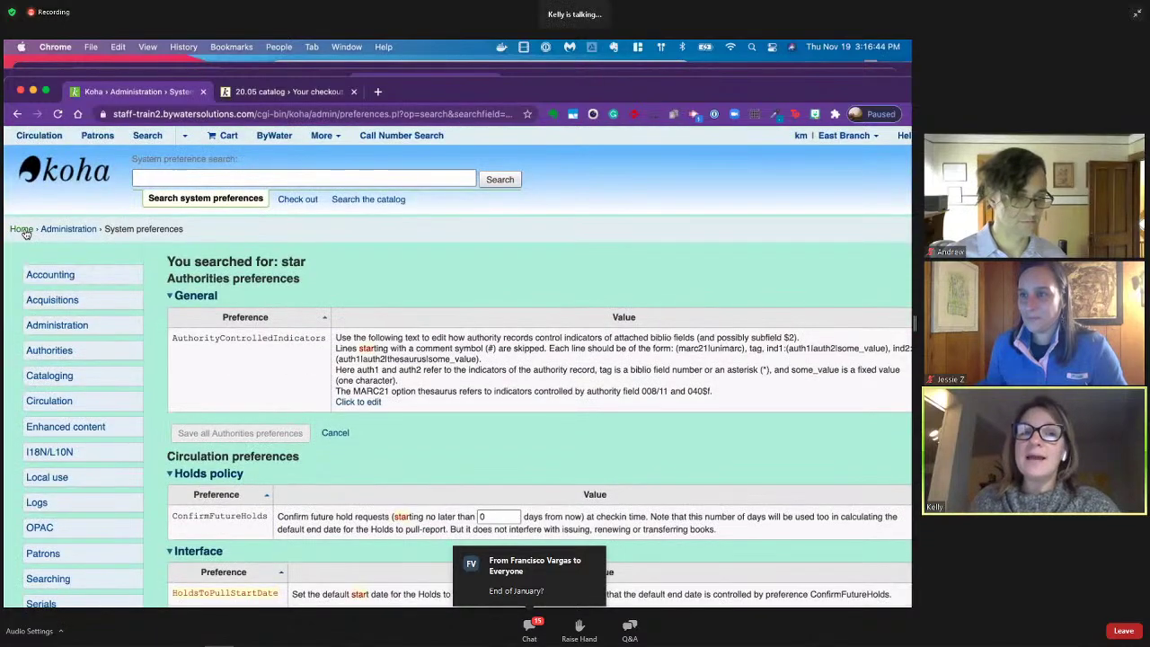
{"action": "left_click", "coordinate": [22, 229]}
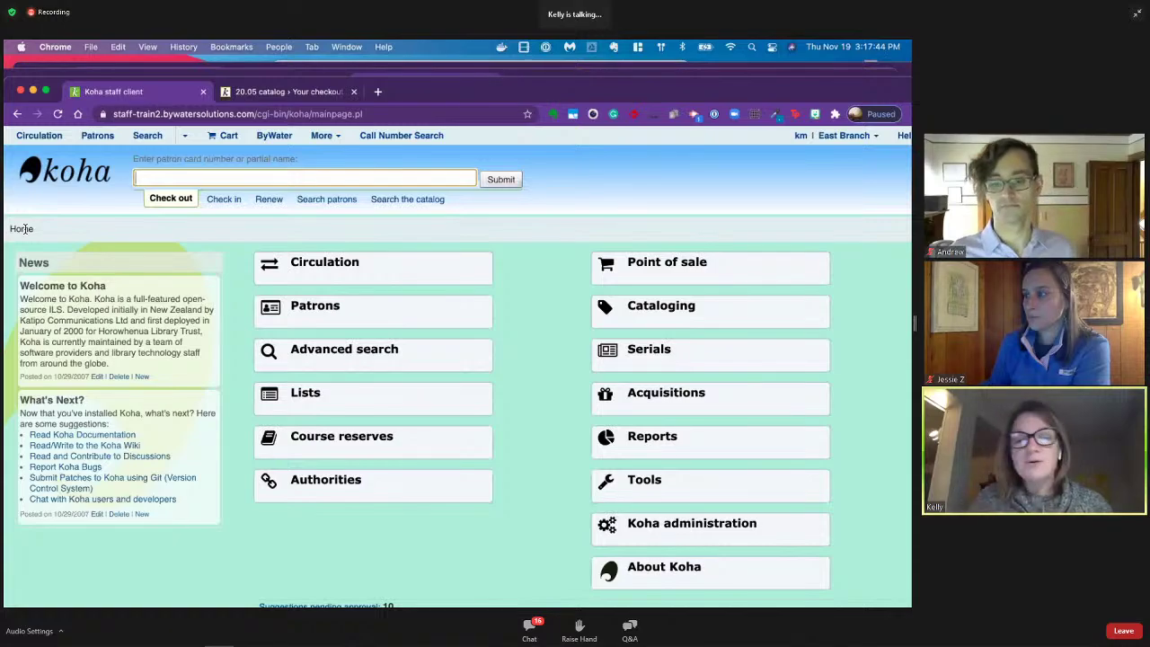
{"action": "left_click", "coordinate": [321, 136]}
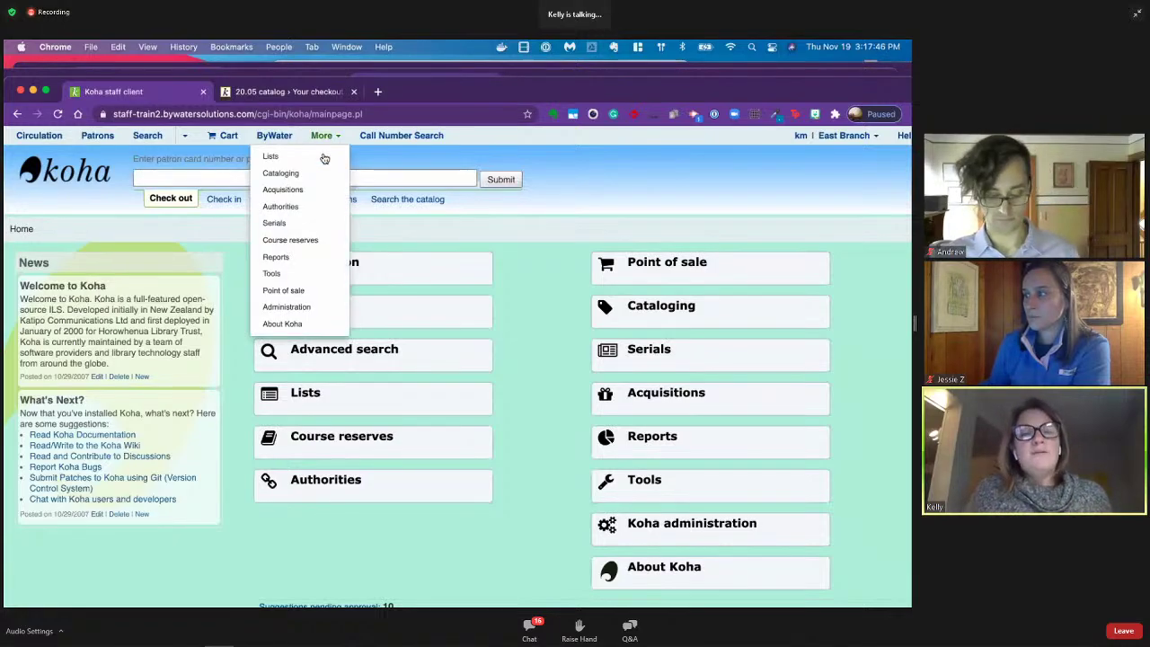
{"action": "left_click", "coordinate": [295, 309]}
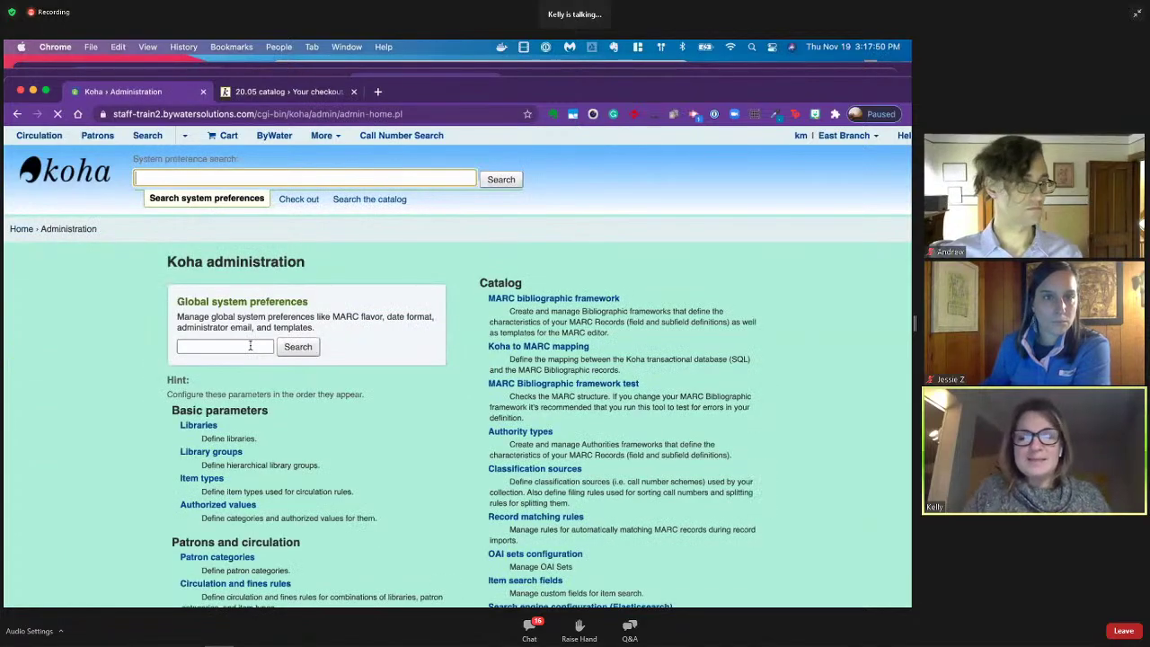
{"action": "left_click", "coordinate": [251, 346]}
{"action": "type", "text": "point"}
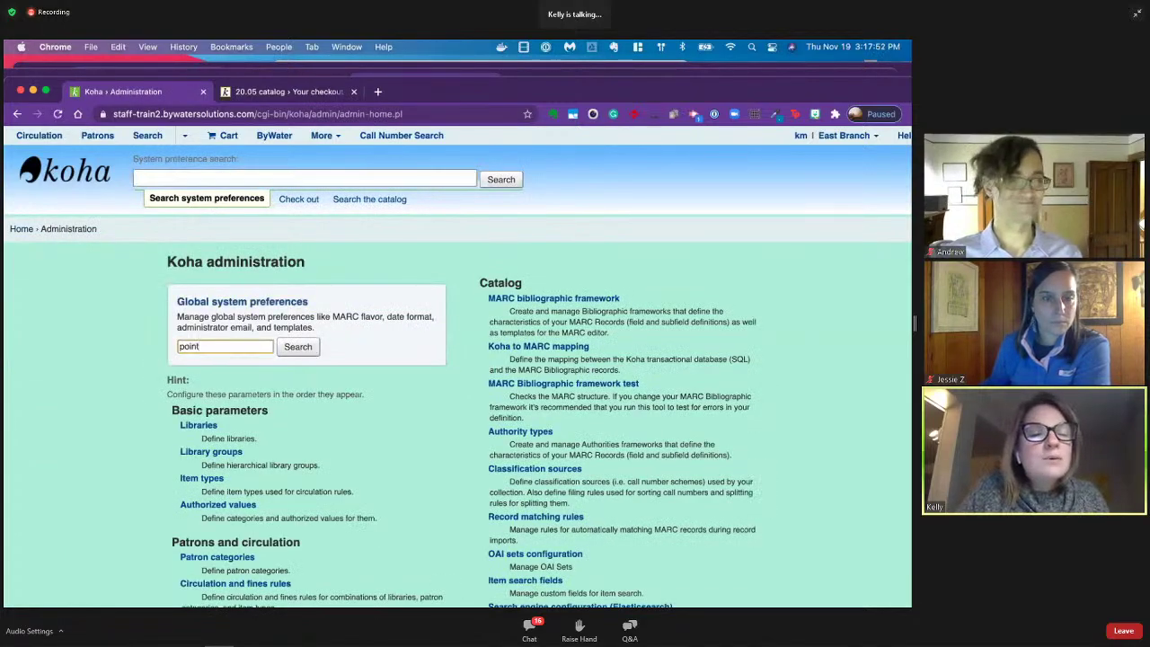
{"action": "key", "text": "Return"}
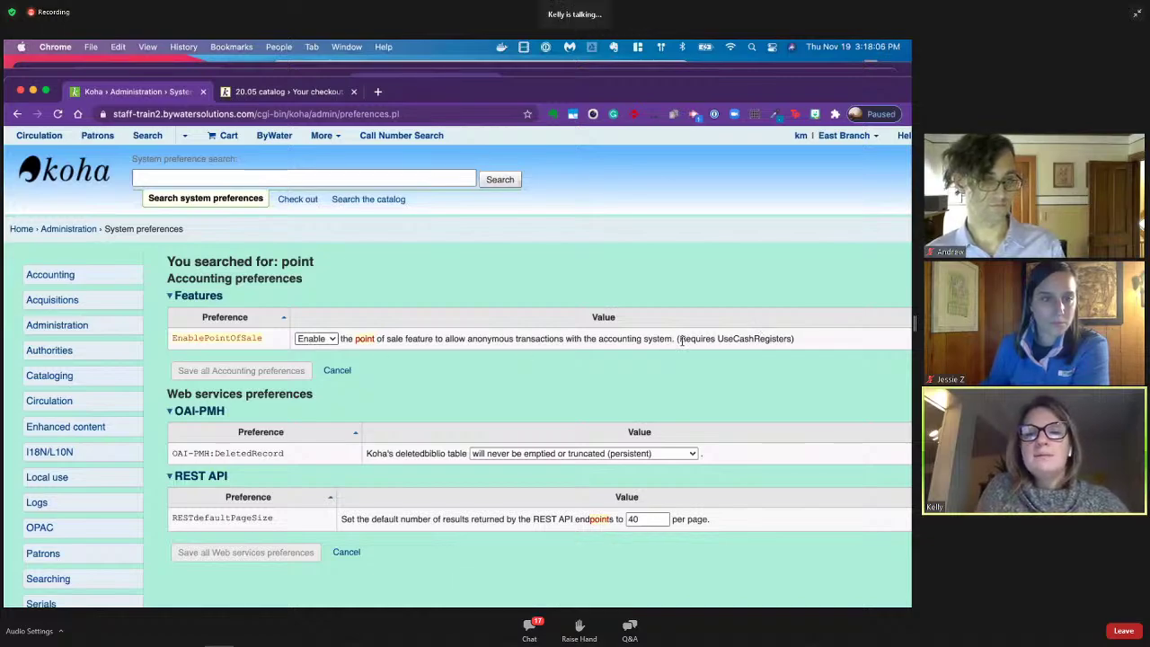
{"action": "left_click_drag", "start_coordinate": [680, 339], "coordinate": [808, 339]}
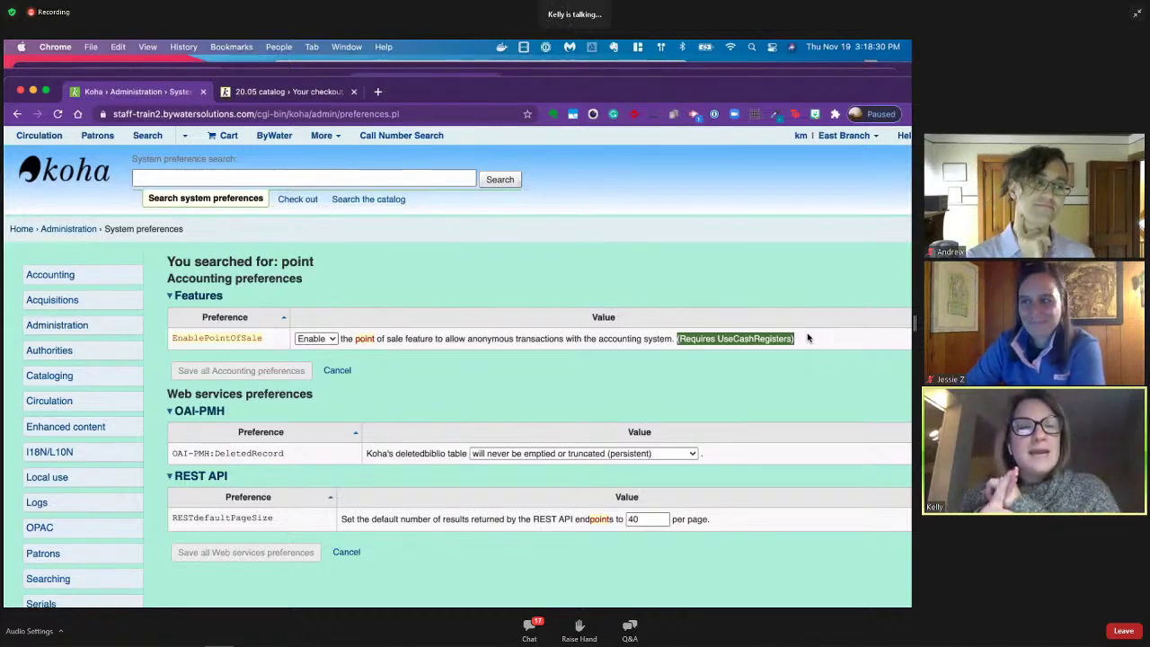
Step: Search the system preferences for "usecash" to view the UseCashRegisters preference
{"action": "left_click", "coordinate": [242, 176]}
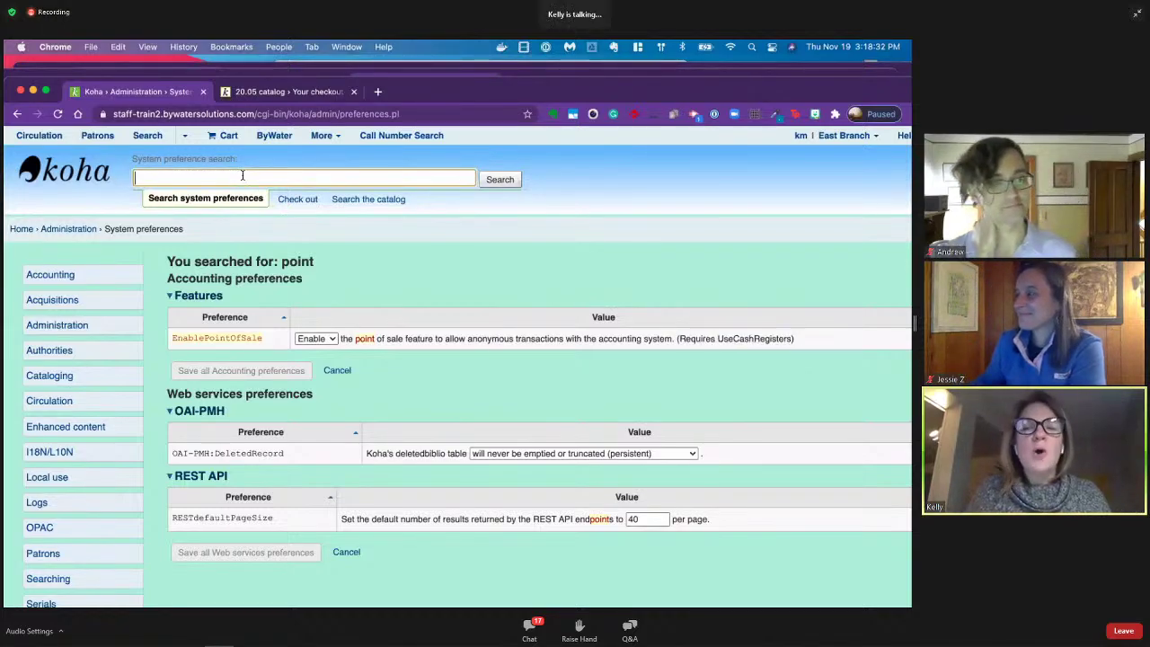
{"action": "type", "text": "usea"}
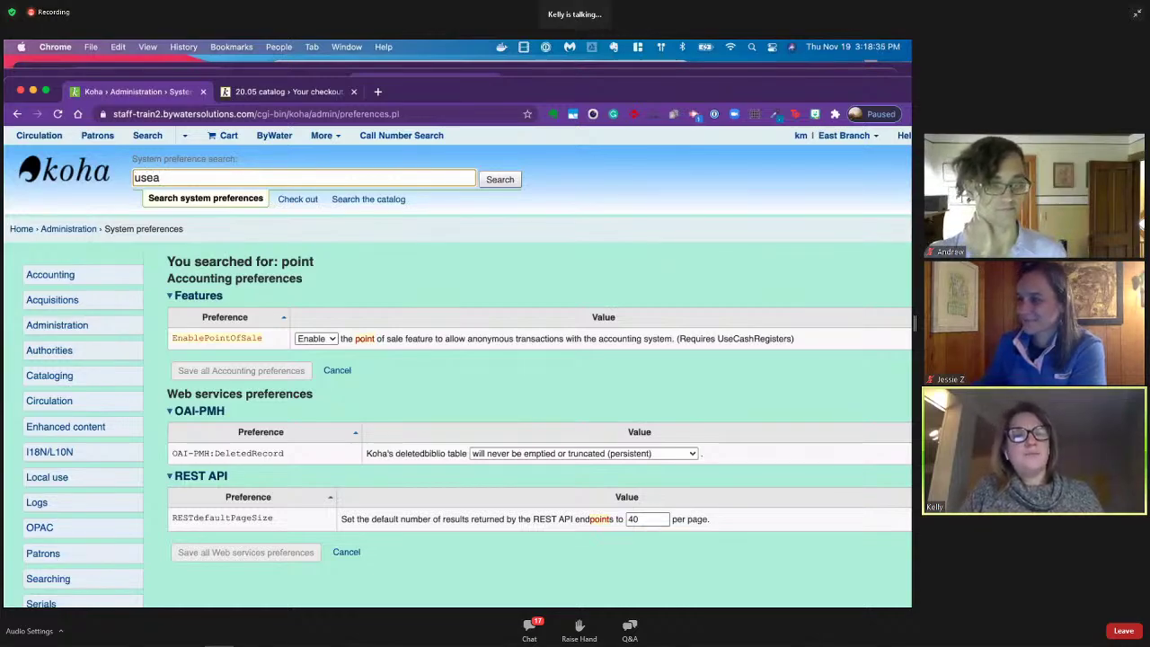
{"action": "key", "text": "BackSpace"}
{"action": "type", "text": "cash"}
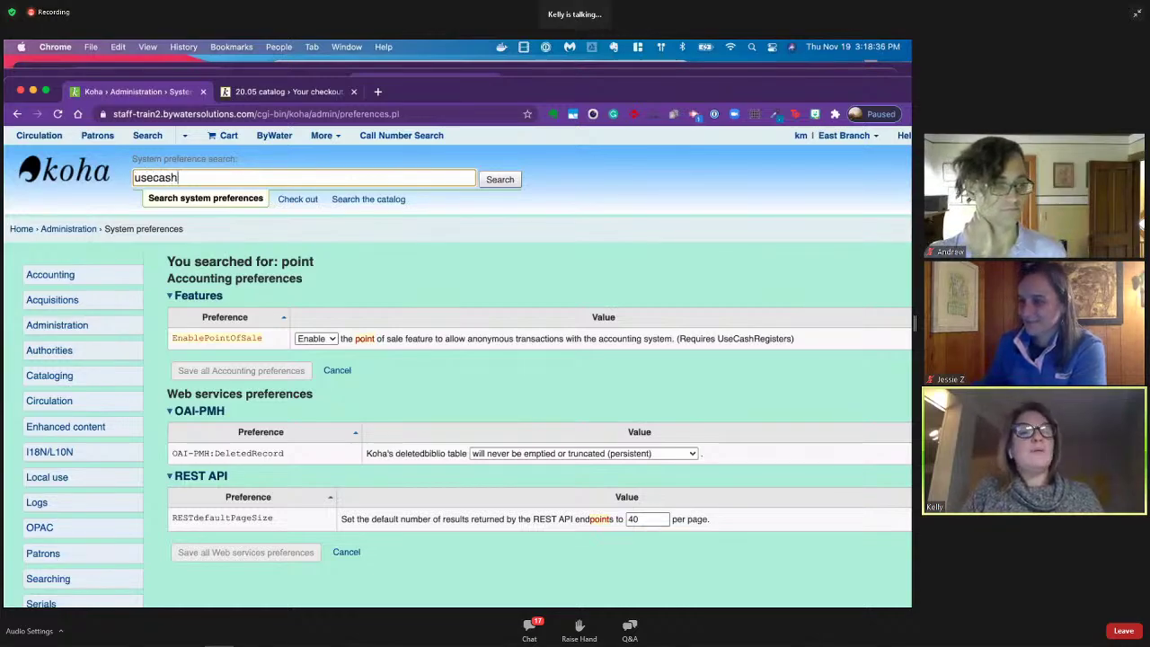
{"action": "key", "text": "Return"}
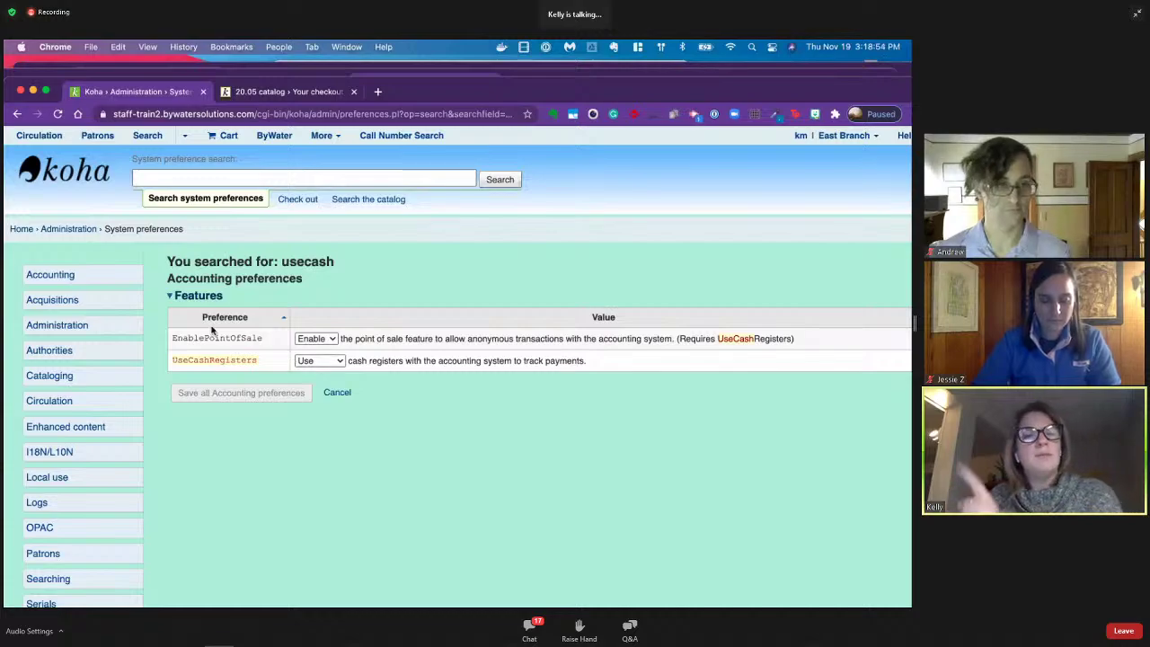
Step: Open the cash registers list from Koha administration and examine Main Library Register 1 and the East Branch register's library
{"action": "left_click", "coordinate": [83, 229]}
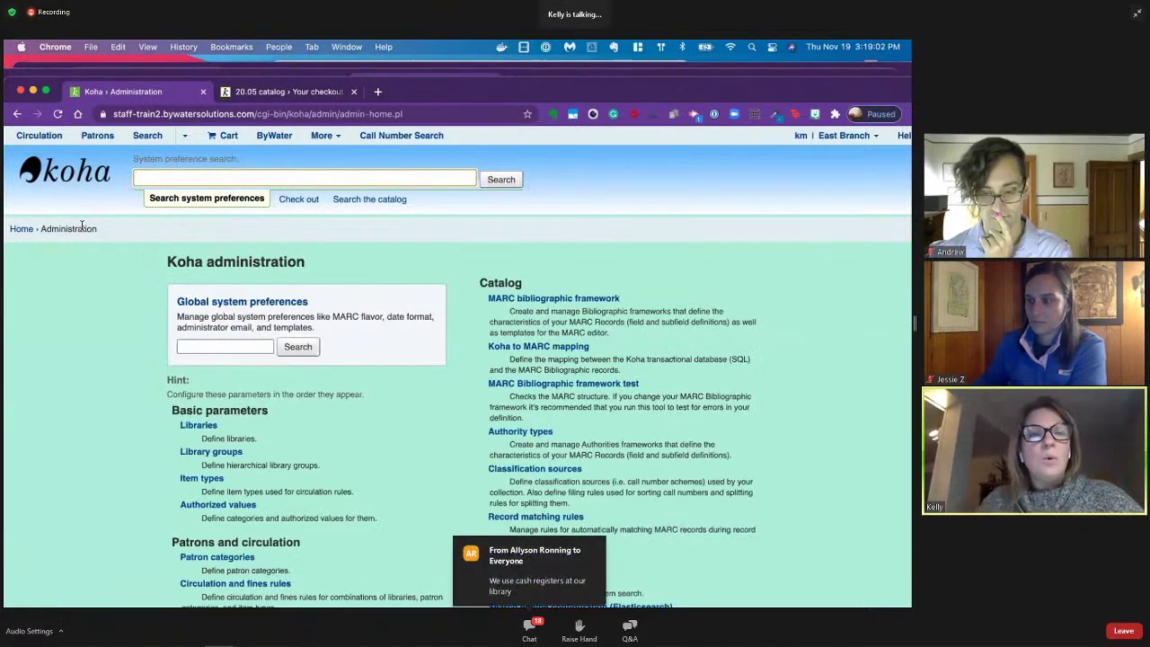
{"action": "scroll", "coordinate": [81, 417], "scroll_direction": "down", "scroll_amount": 3}
{"action": "scroll", "coordinate": [81, 421], "scroll_direction": "down", "scroll_amount": 5}
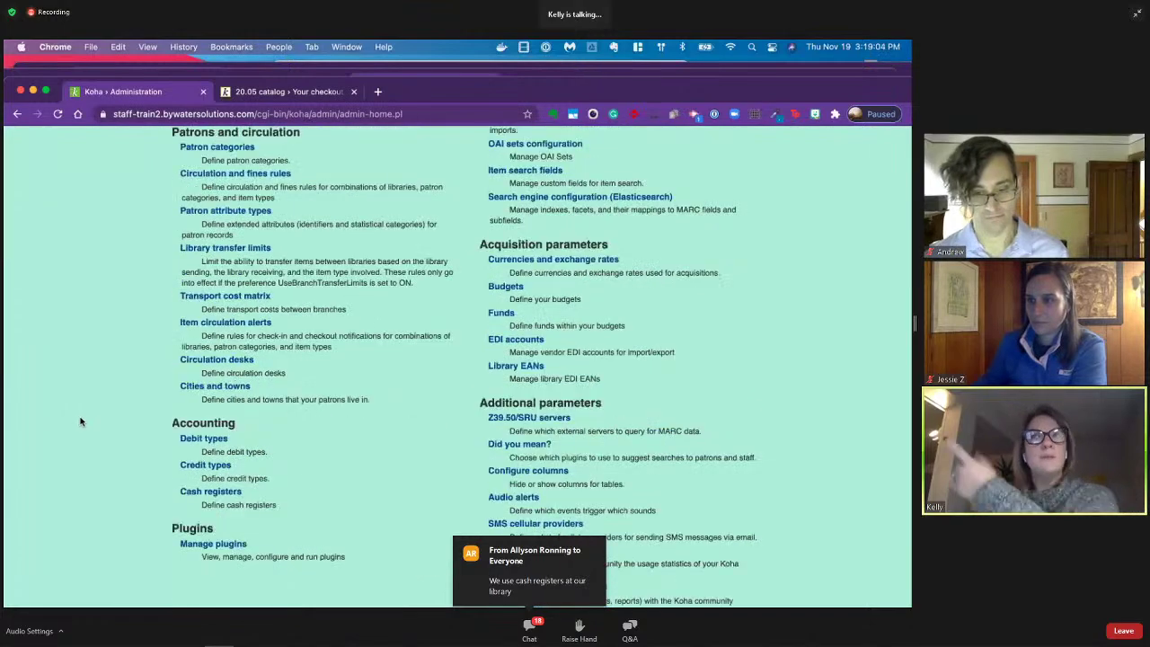
{"action": "scroll", "coordinate": [82, 426], "scroll_direction": "down", "scroll_amount": 1}
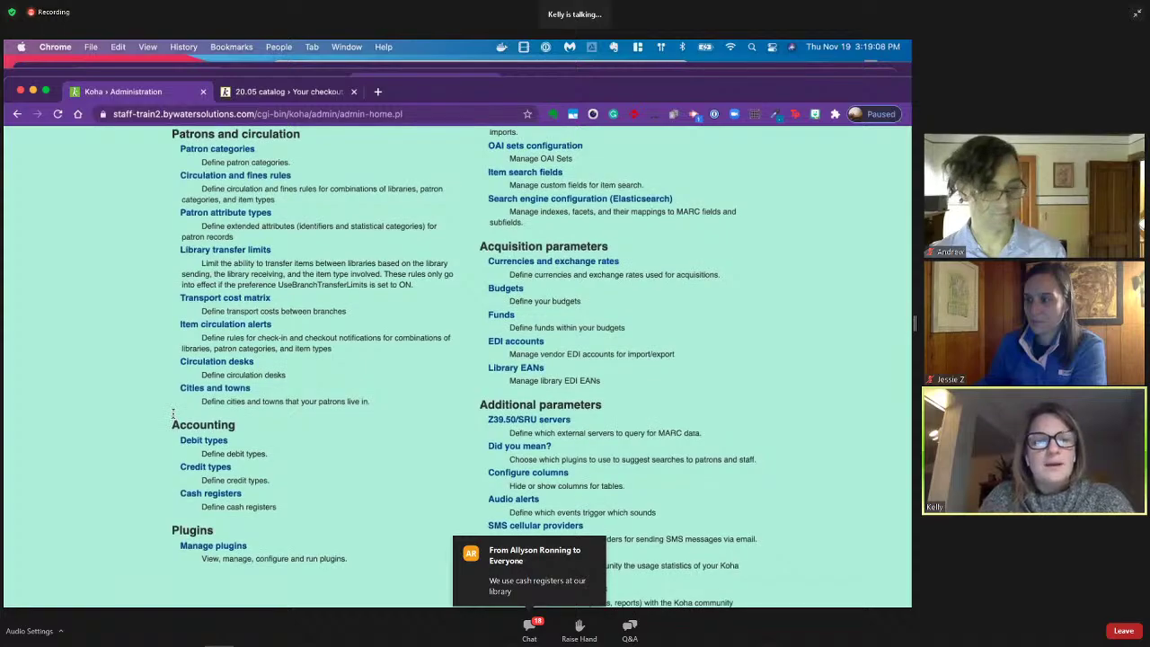
{"action": "left_click_drag", "start_coordinate": [169, 494], "coordinate": [274, 498]}
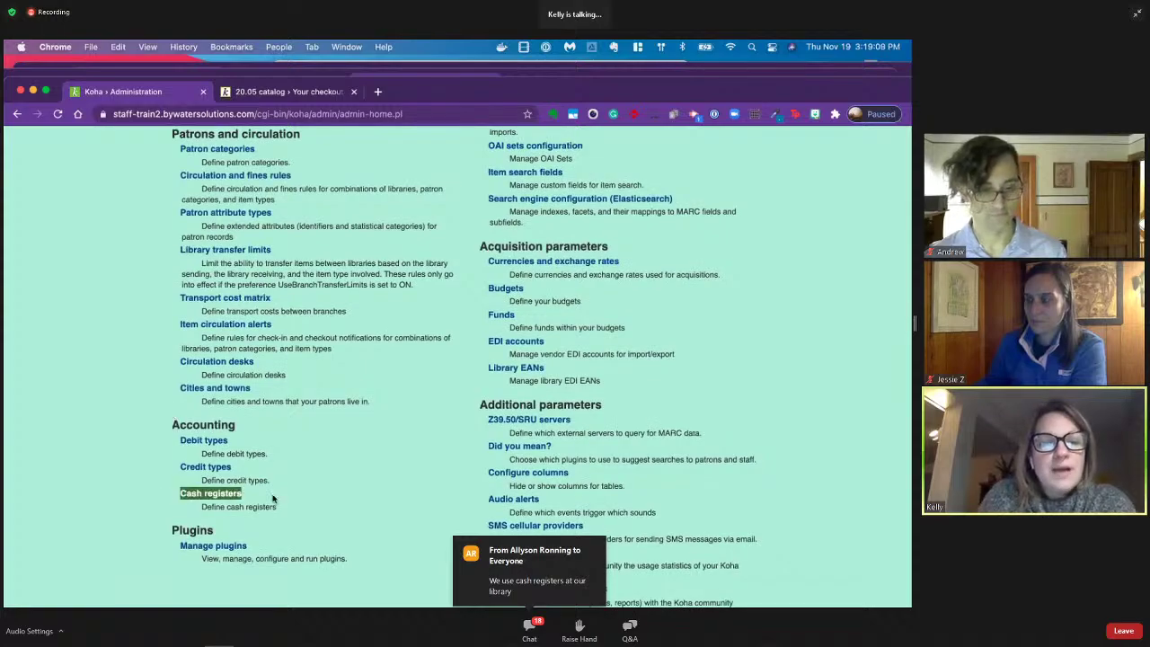
{"action": "left_click", "coordinate": [196, 498]}
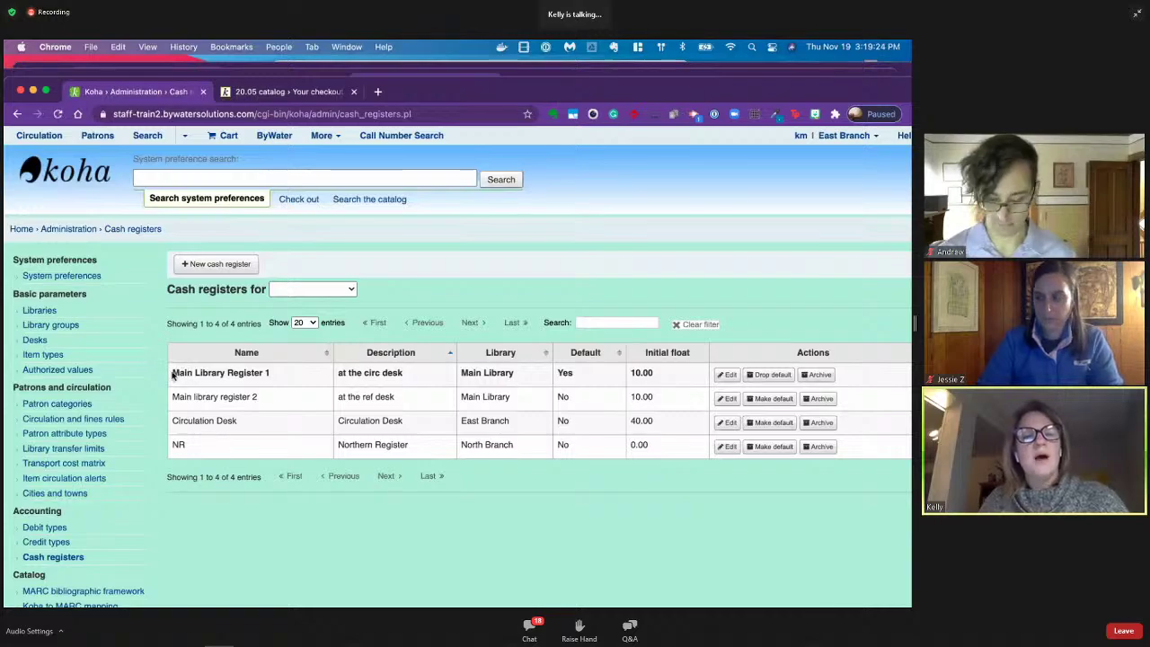
{"action": "triple_click", "coordinate": [284, 375]}
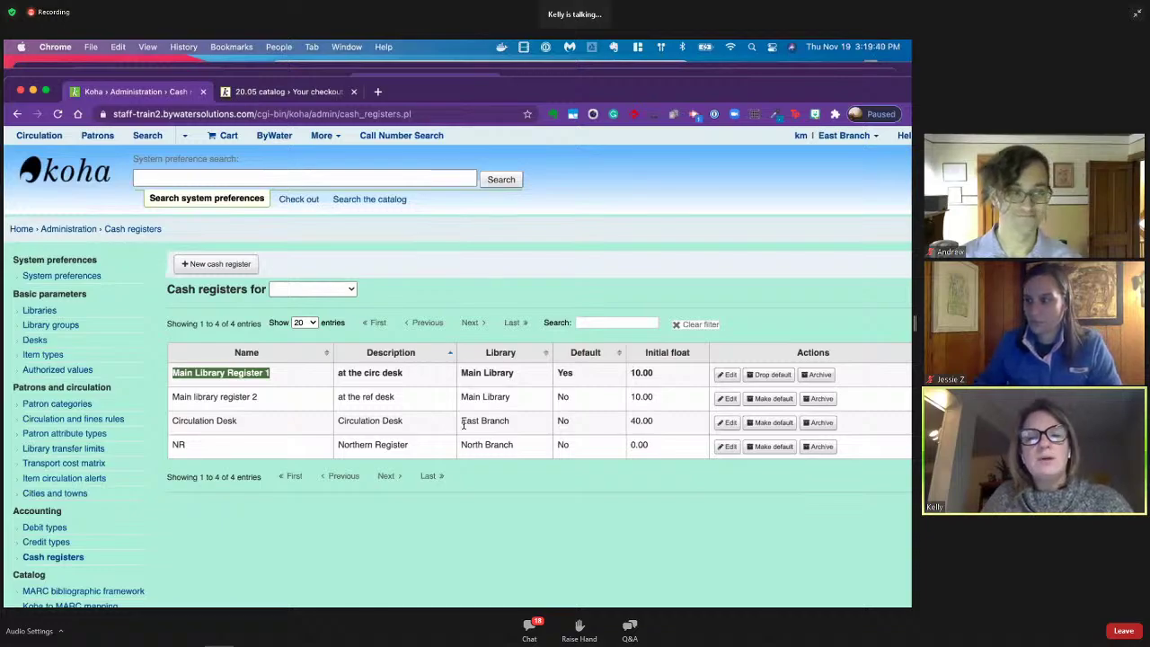
{"action": "left_click_drag", "start_coordinate": [462, 422], "coordinate": [520, 423]}
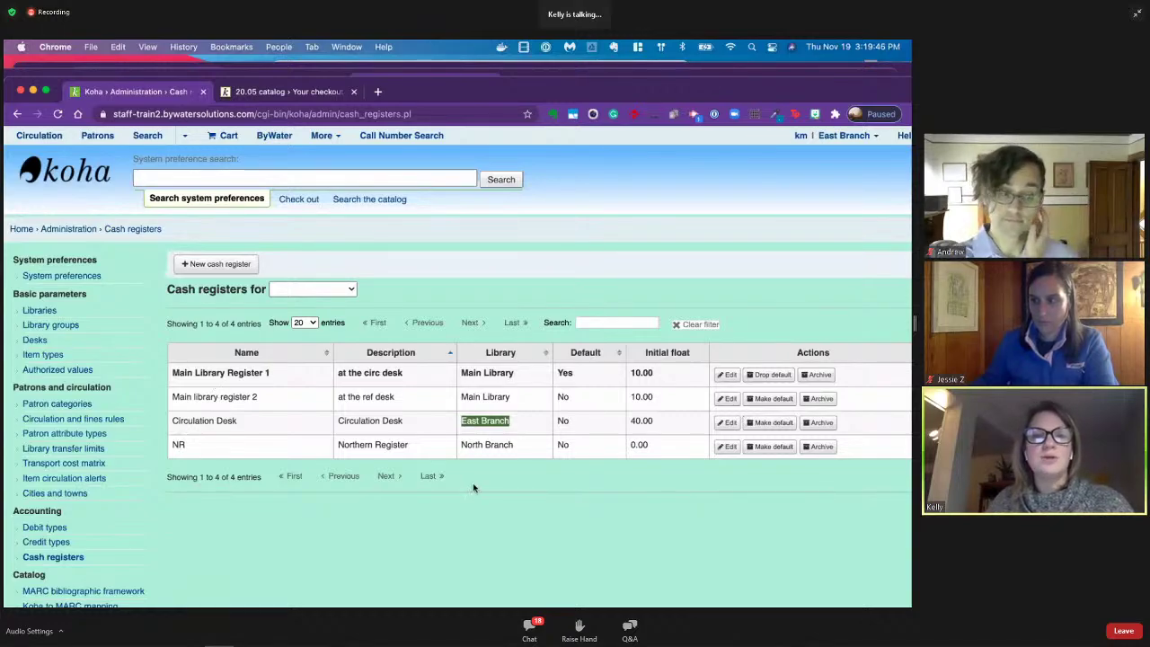
Step: Set the logged-in library to Main Library
{"action": "left_click", "coordinate": [847, 135]}
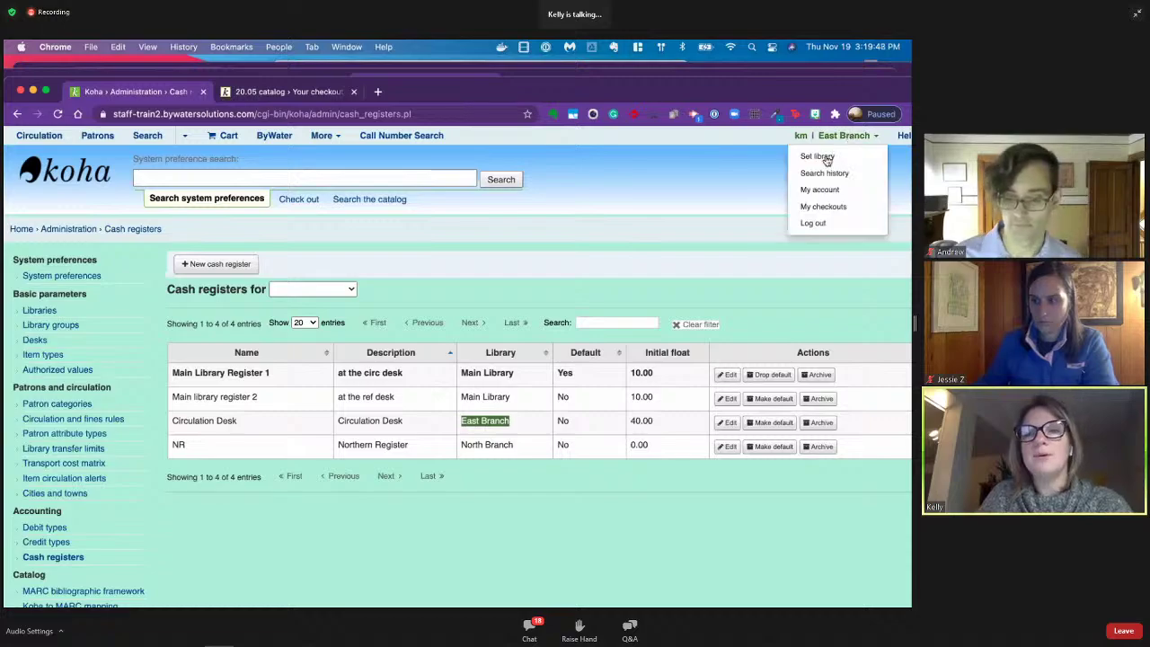
{"action": "left_click", "coordinate": [827, 158]}
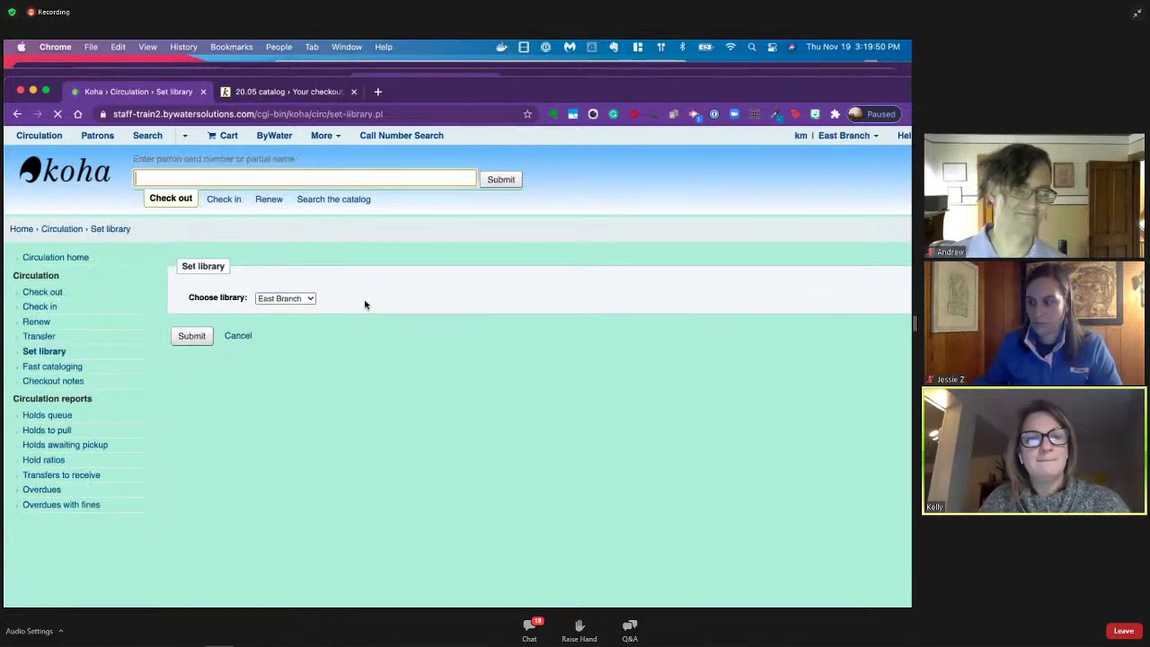
{"action": "left_click", "coordinate": [286, 300]}
{"action": "left_click", "coordinate": [286, 336]}
{"action": "left_click", "coordinate": [192, 338]}
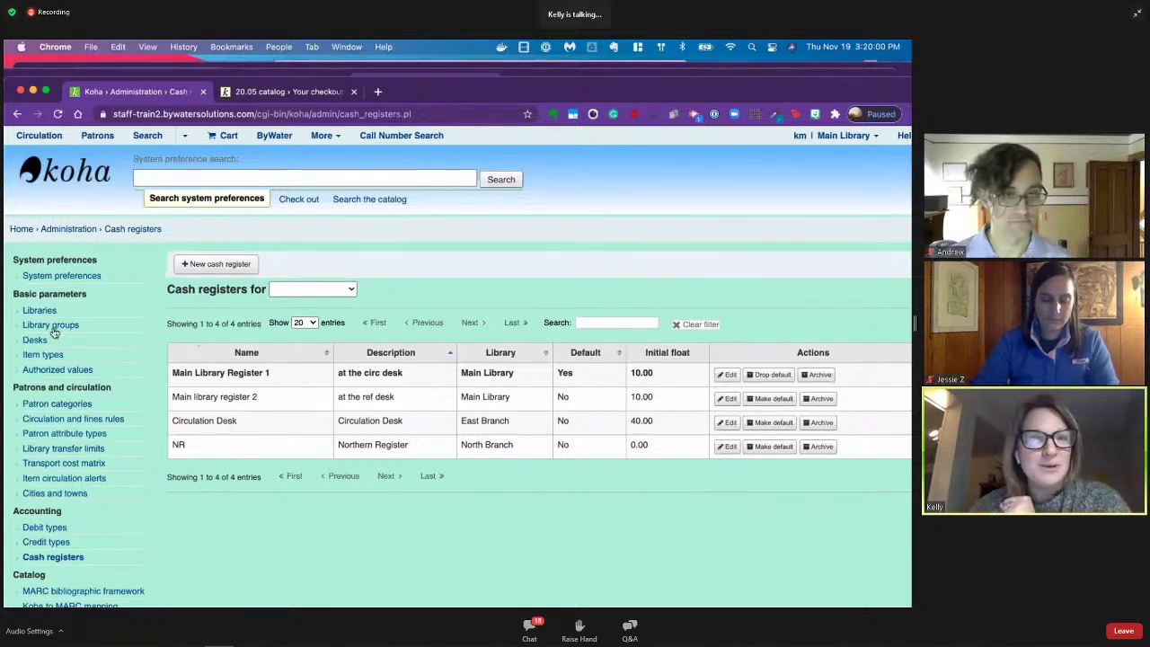
Step: Open the account debit types under Accounting and examine the BOOKBAG entry
{"action": "scroll", "coordinate": [54, 332], "scroll_direction": "down", "scroll_amount": 5}
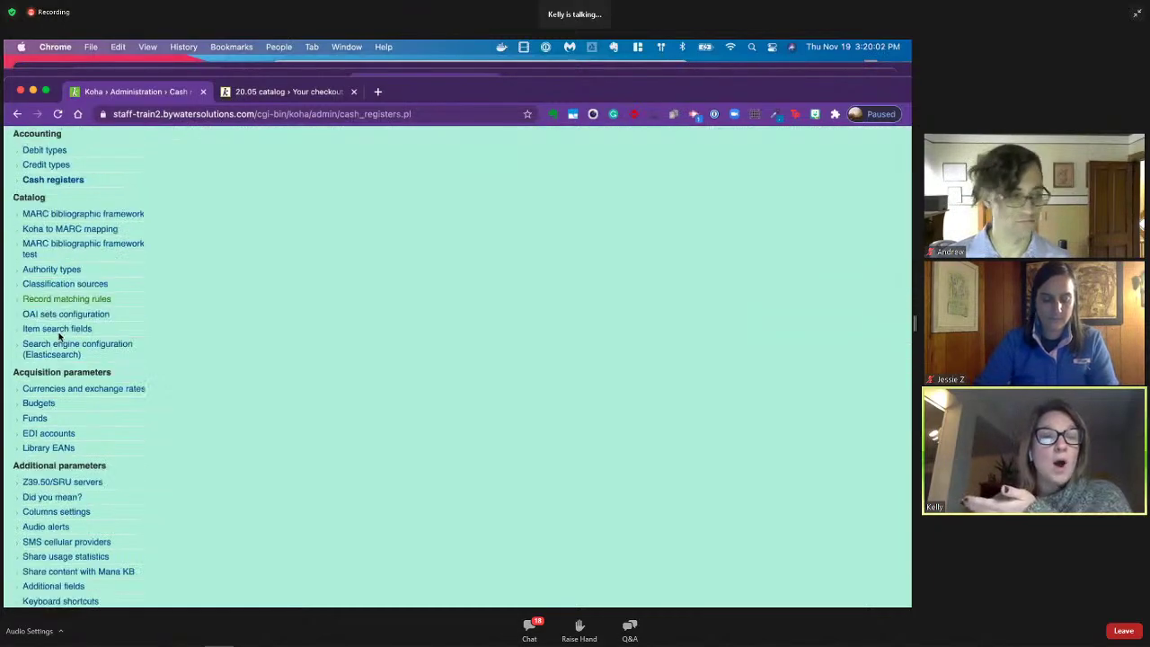
{"action": "scroll", "coordinate": [61, 426], "scroll_direction": "down", "scroll_amount": 2}
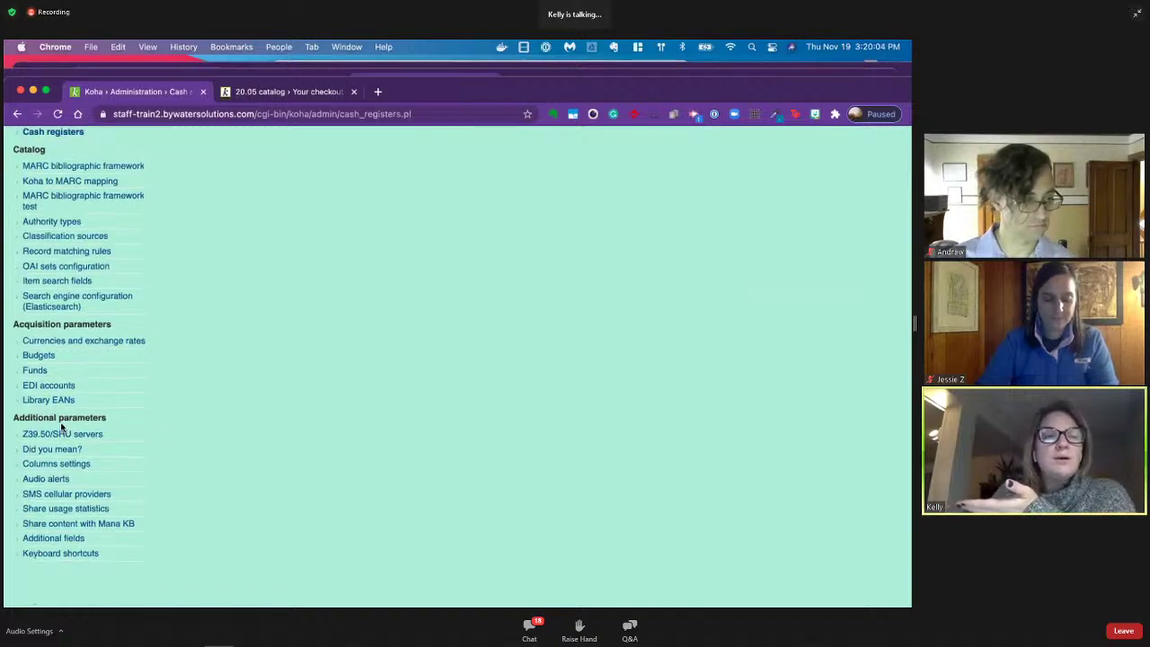
{"action": "scroll", "coordinate": [61, 427], "scroll_direction": "up", "scroll_amount": 5}
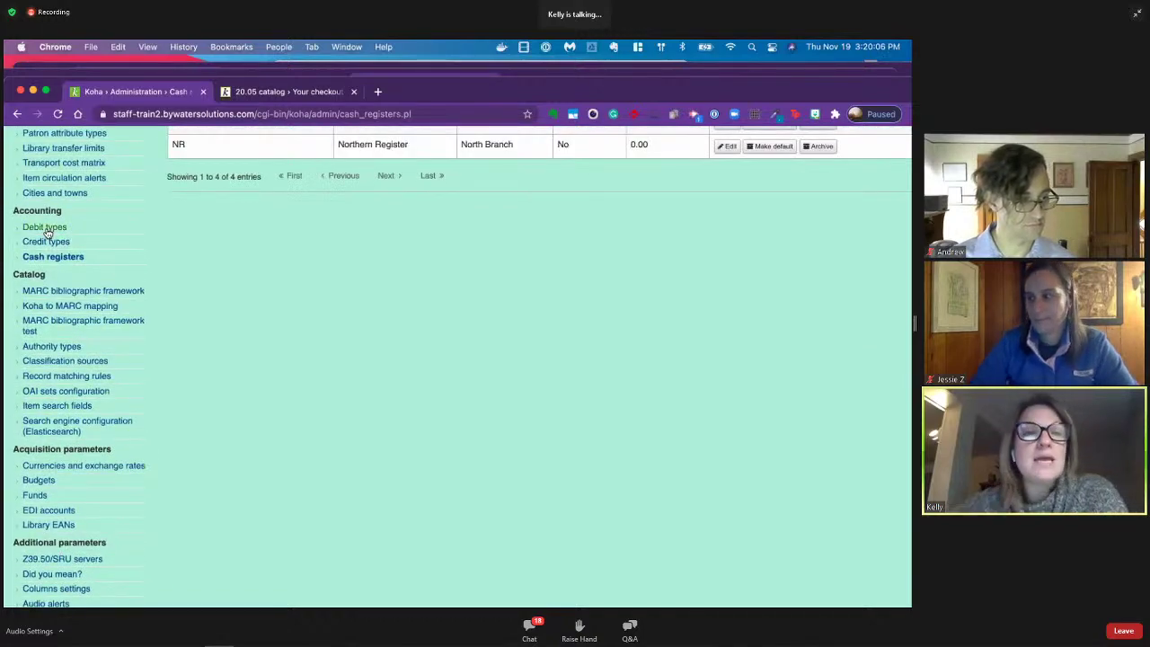
{"action": "left_click", "coordinate": [45, 227]}
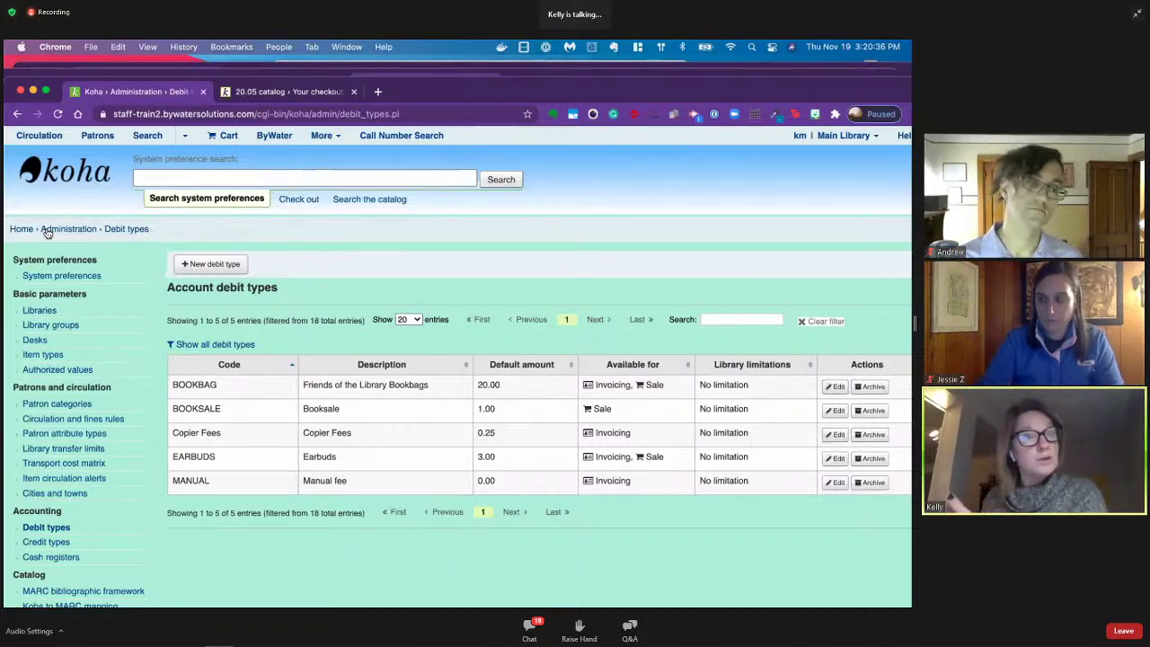
{"action": "double_click", "coordinate": [180, 386]}
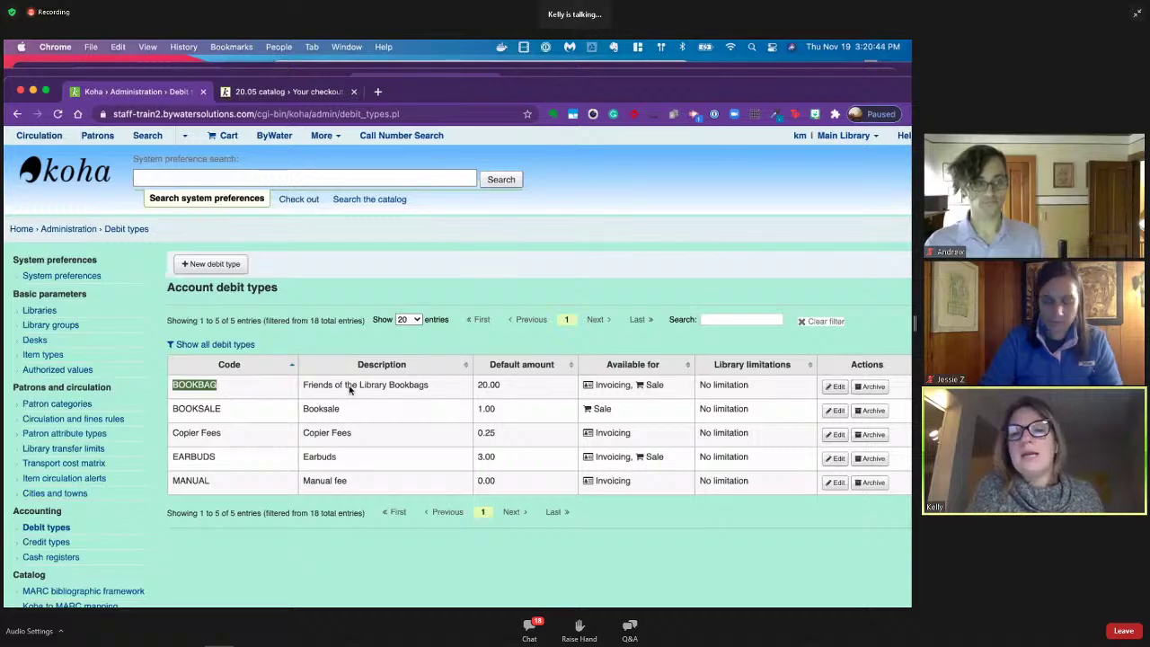
Step: Open the BOOKBAG debit type for editing, save it as is, and review its entry in the debit types list
{"action": "left_click", "coordinate": [835, 387]}
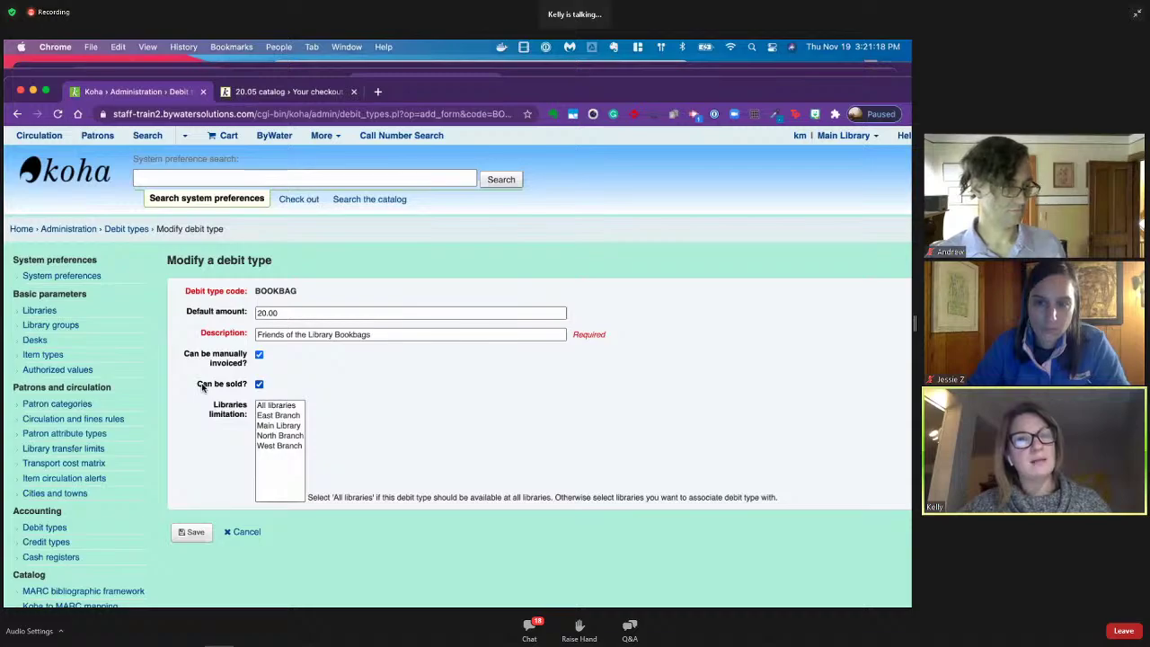
{"action": "left_click", "coordinate": [196, 535]}
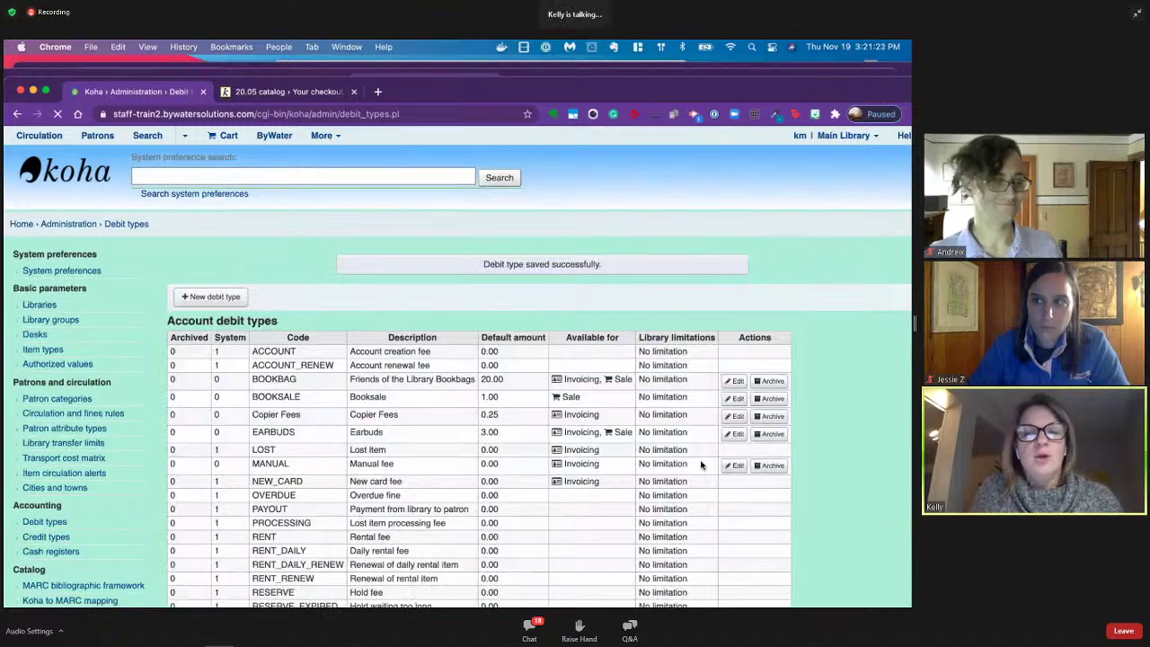
{"action": "left_click_drag", "start_coordinate": [178, 423], "coordinate": [235, 426]}
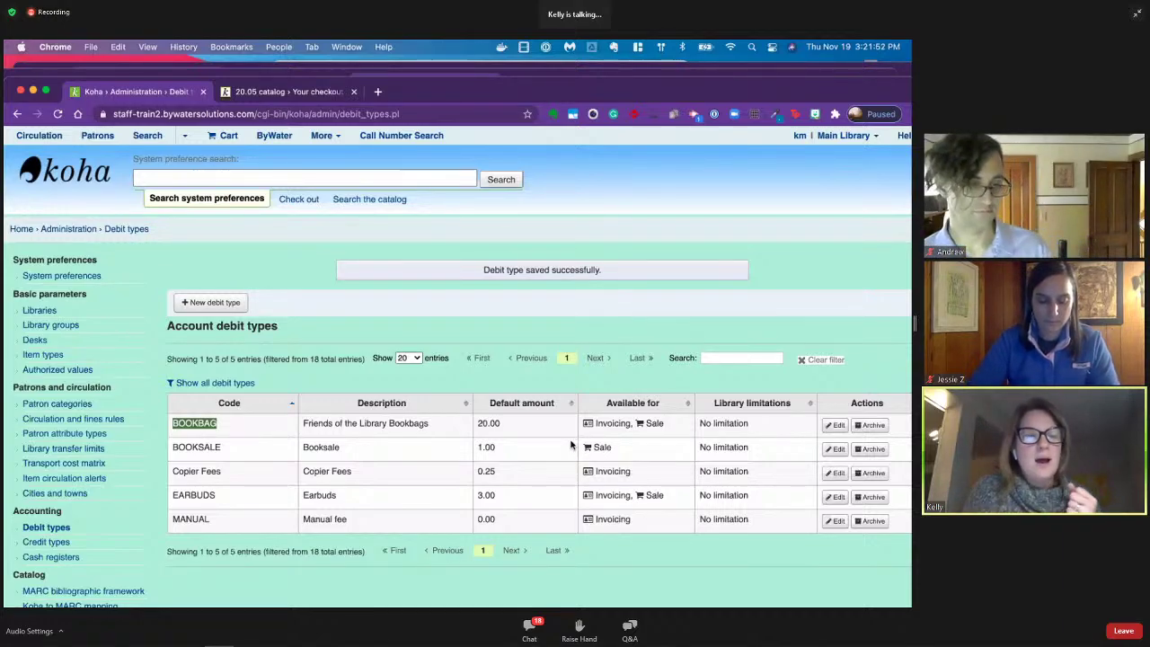
{"action": "scroll", "coordinate": [157, 469], "scroll_direction": "down", "scroll_amount": 3}
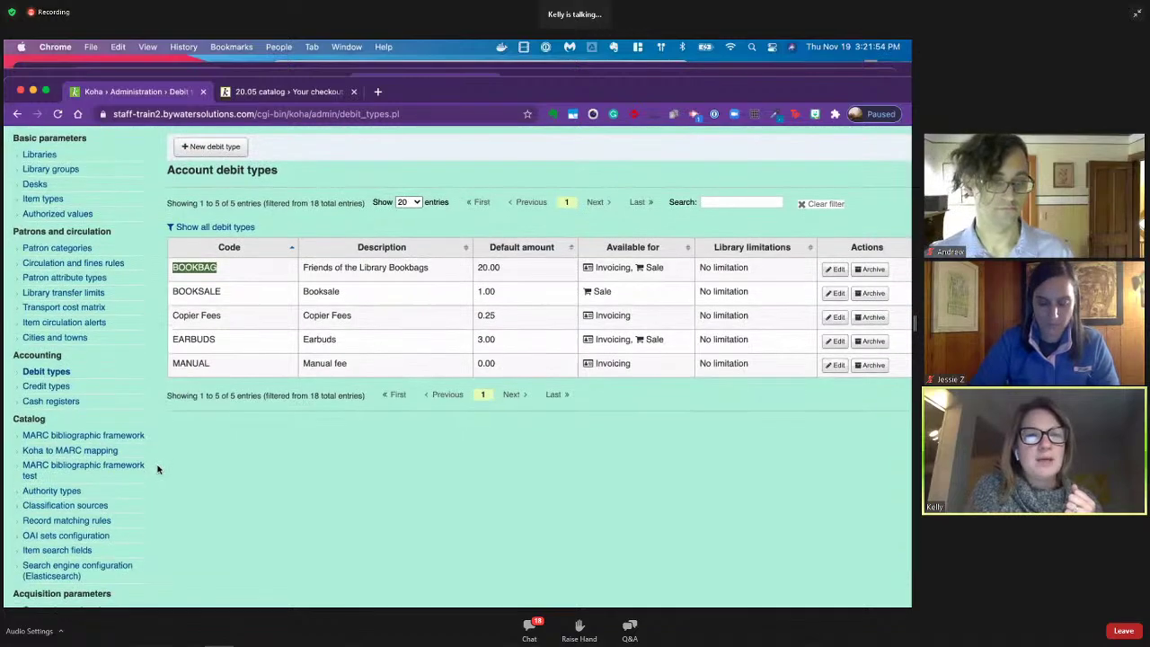
{"action": "scroll", "coordinate": [161, 463], "scroll_direction": "up", "scroll_amount": 3}
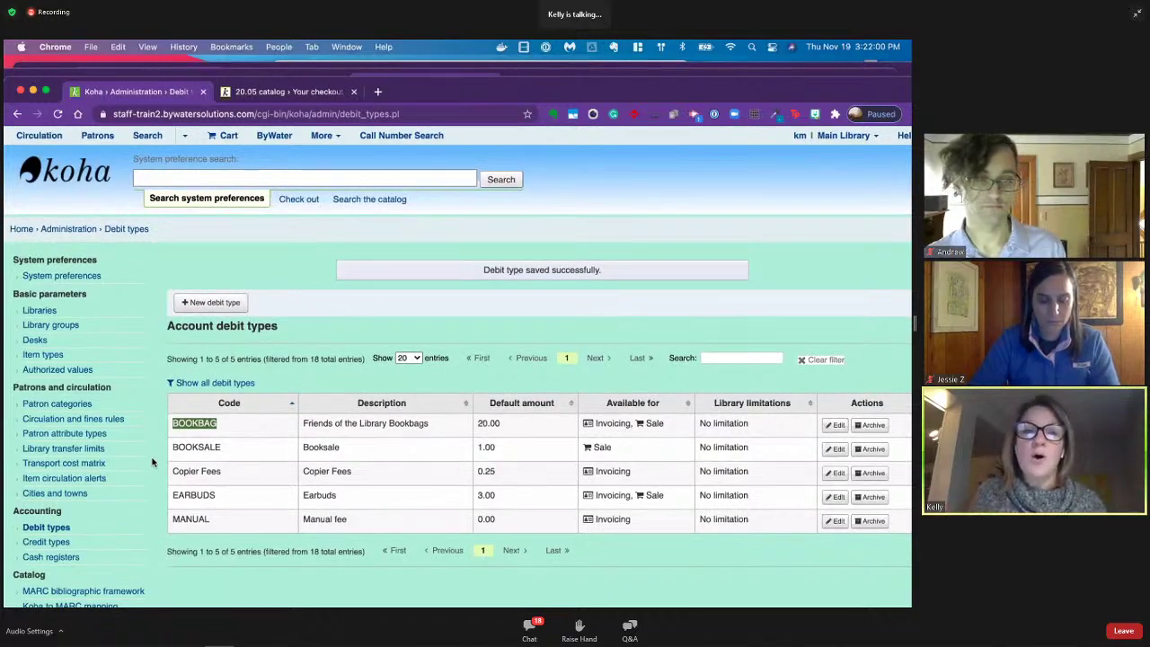
Step: Return to the Koha home page and open the Point of sale module
{"action": "left_click", "coordinate": [21, 231]}
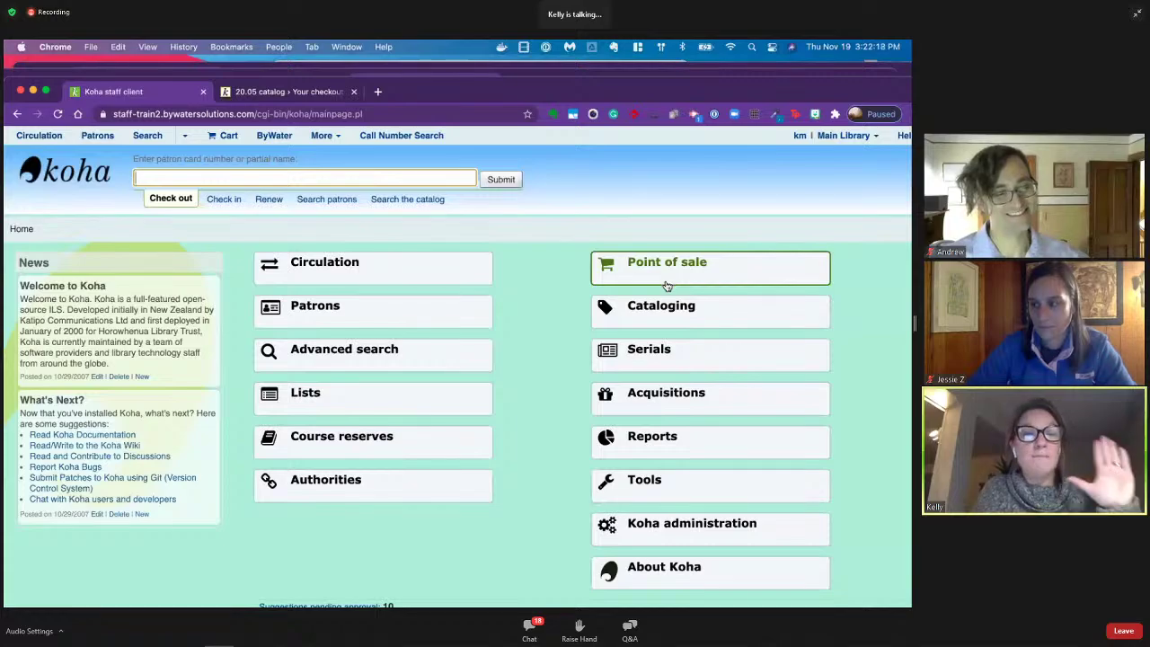
{"action": "left_click", "coordinate": [322, 135]}
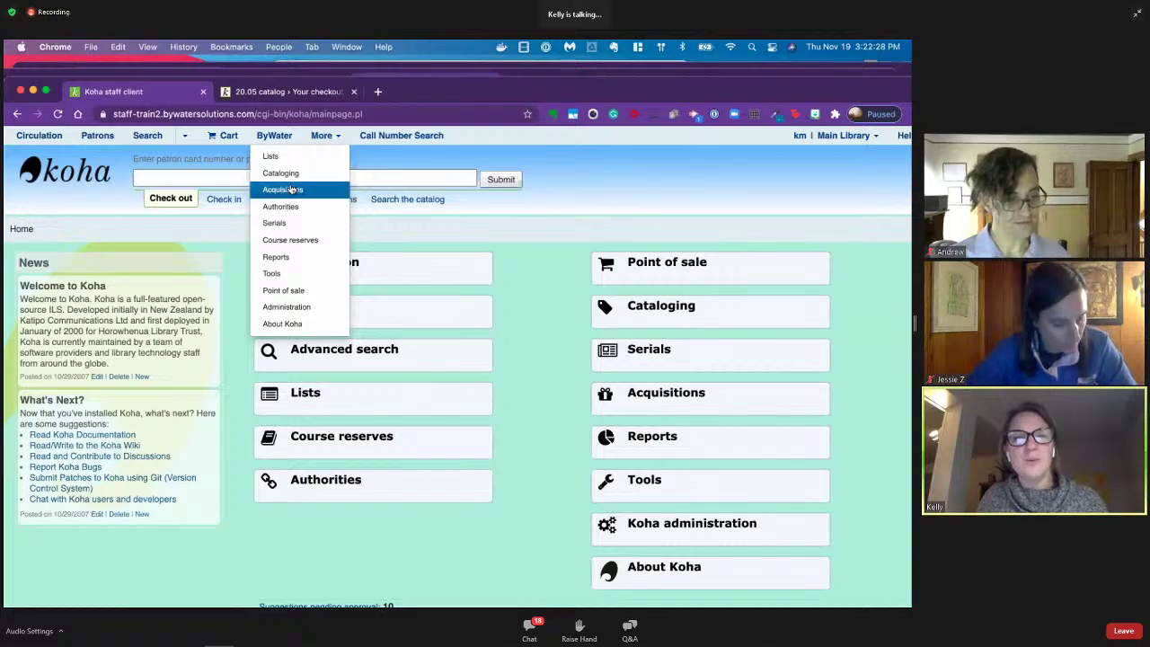
{"action": "left_click", "coordinate": [688, 262]}
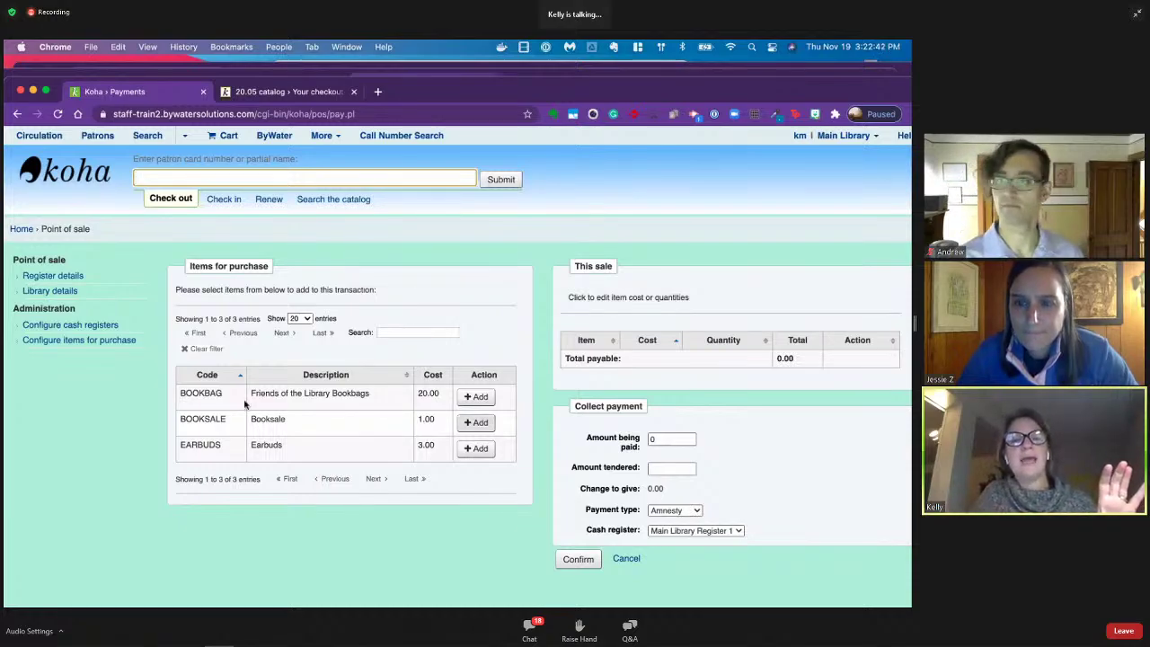
Step: Add one Friends of the Library Bookbags item and three Booksale items to the sale
{"action": "left_click", "coordinate": [482, 397]}
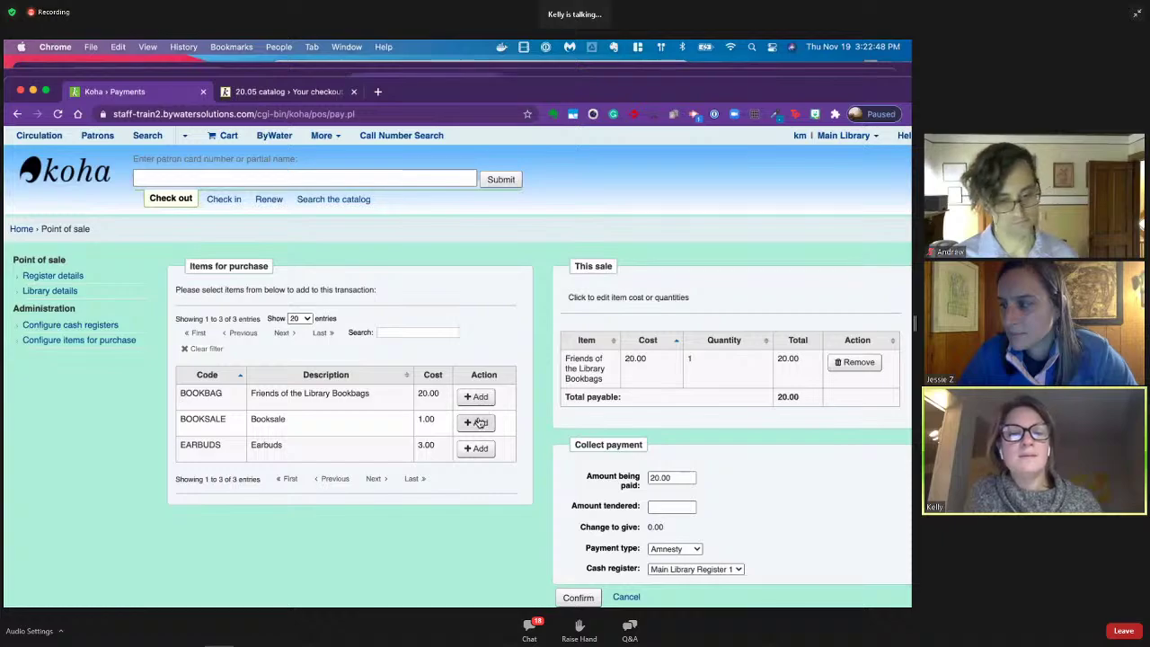
{"action": "left_click", "coordinate": [481, 423]}
{"action": "left_click", "coordinate": [481, 422]}
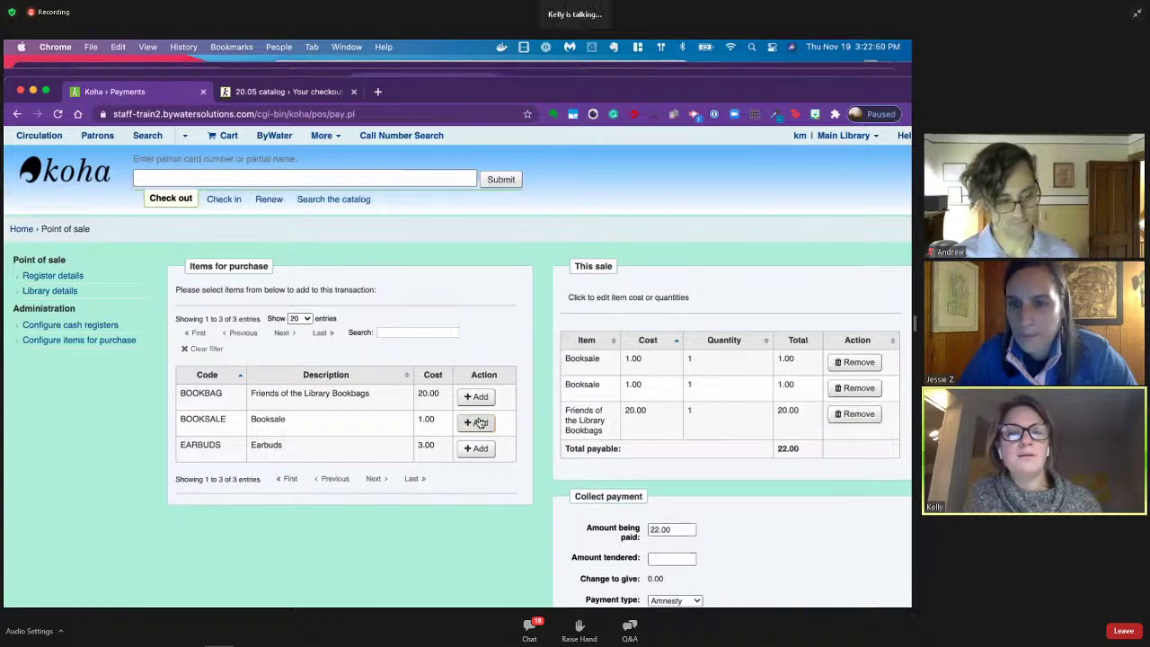
{"action": "left_click", "coordinate": [481, 422]}
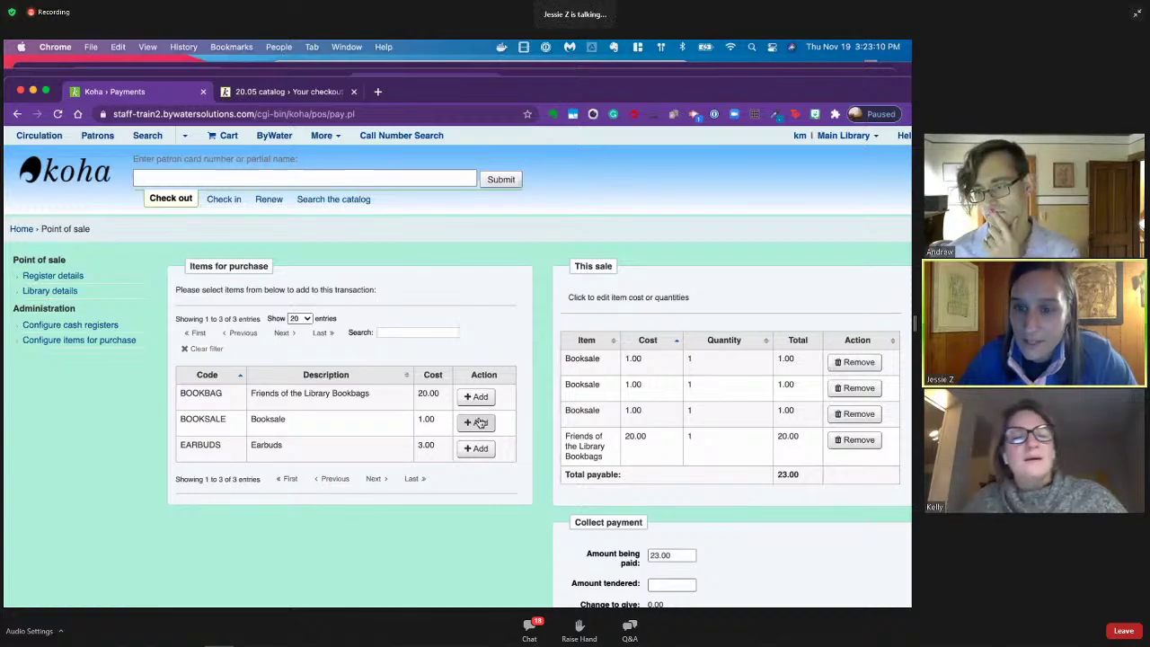
Step: Open Koha administration in a new browser tab and return to the point of sale tab
{"action": "right_click", "coordinate": [322, 139]}
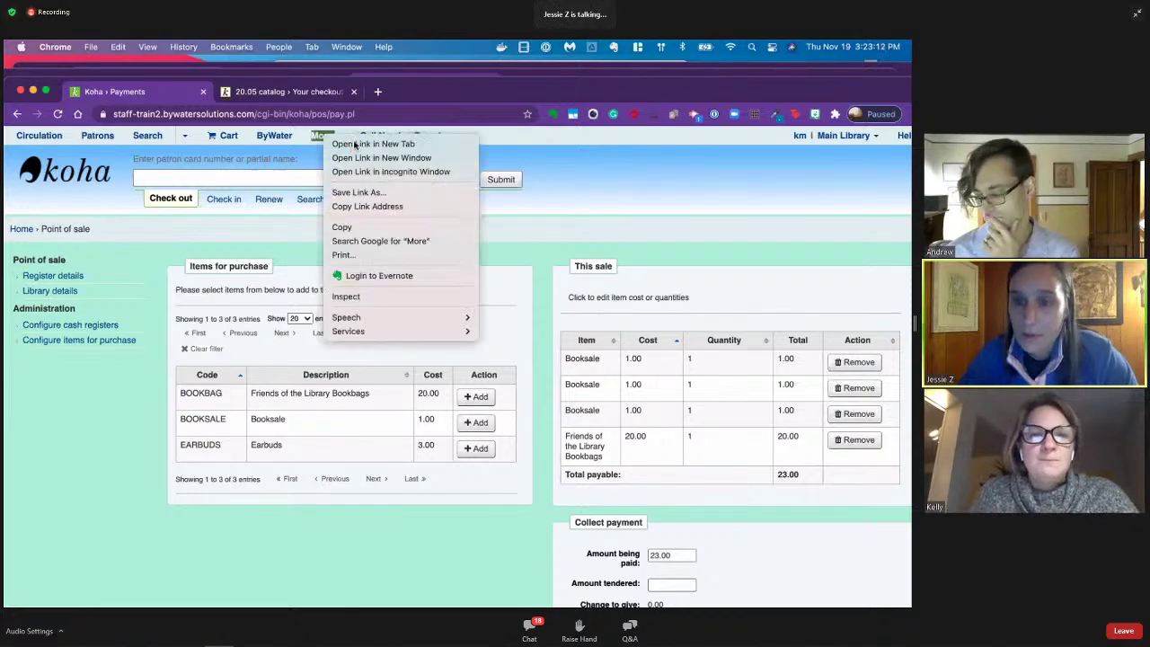
{"action": "left_click", "coordinate": [373, 144]}
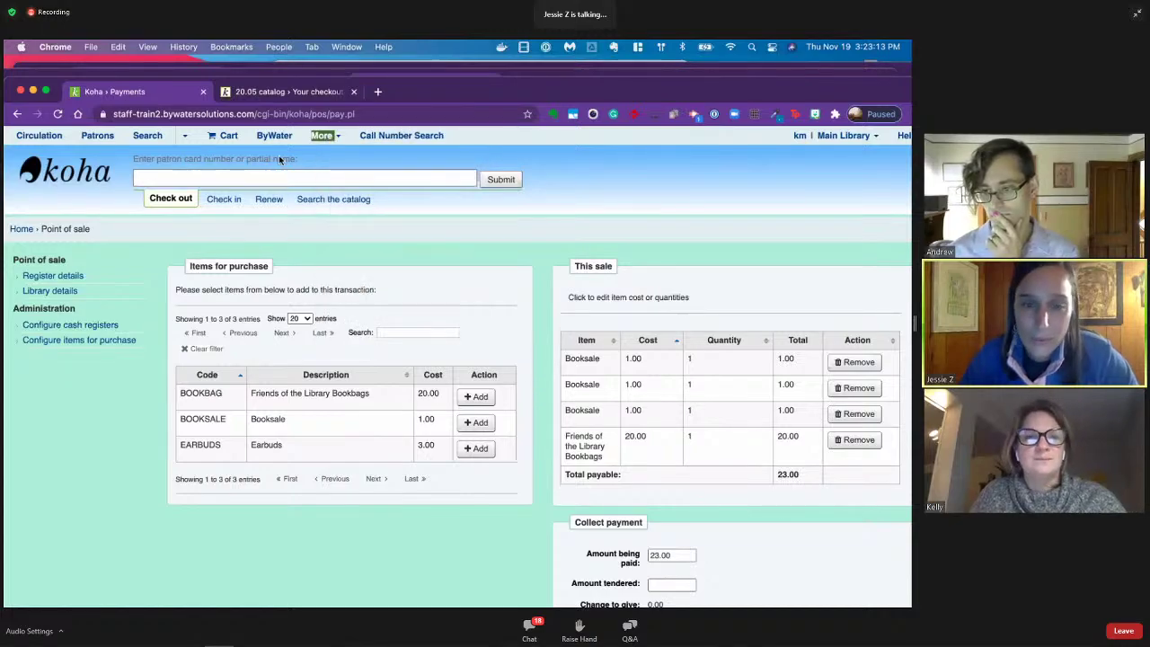
{"action": "left_click_drag", "start_coordinate": [279, 94], "coordinate": [279, 151]}
{"action": "left_click", "coordinate": [279, 149]}
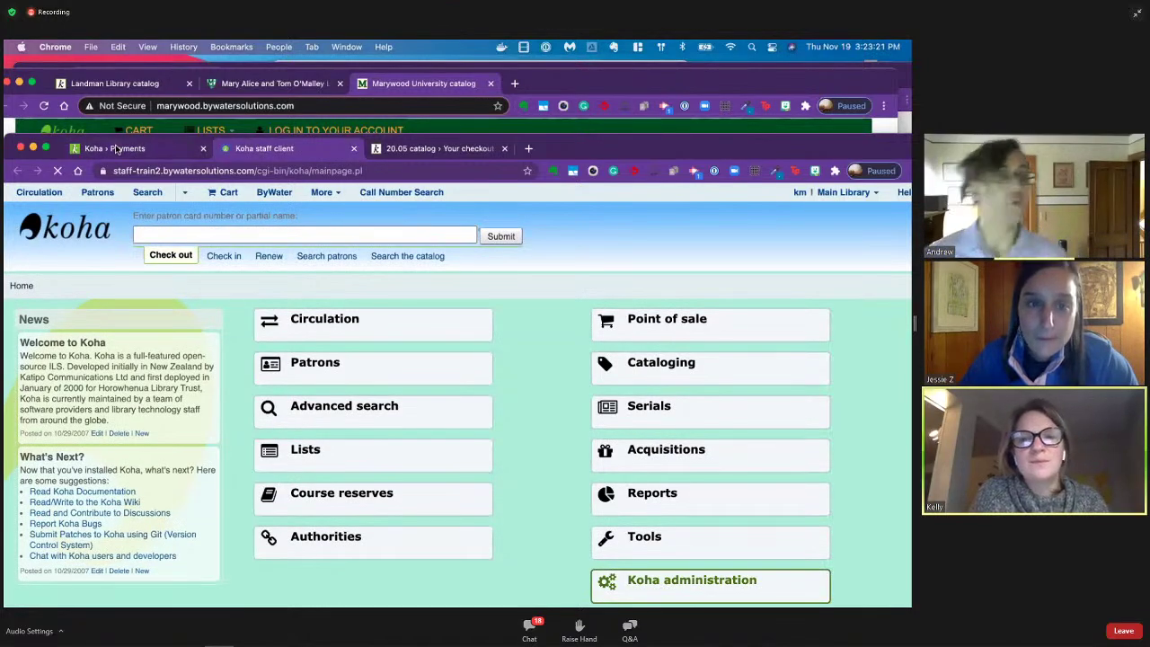
{"action": "left_click_drag", "start_coordinate": [116, 149], "coordinate": [116, 92]}
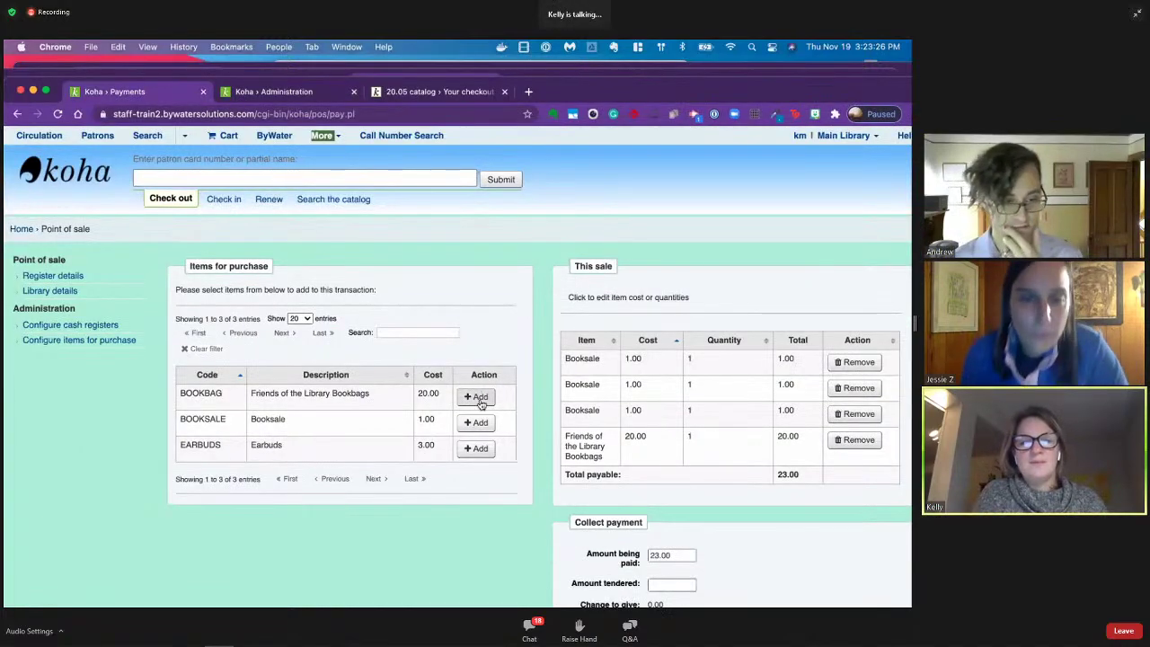
Step: Reload the point of sale page and add one Friends of the Library Bookbags item and three Booksale items
{"action": "left_click", "coordinate": [58, 114]}
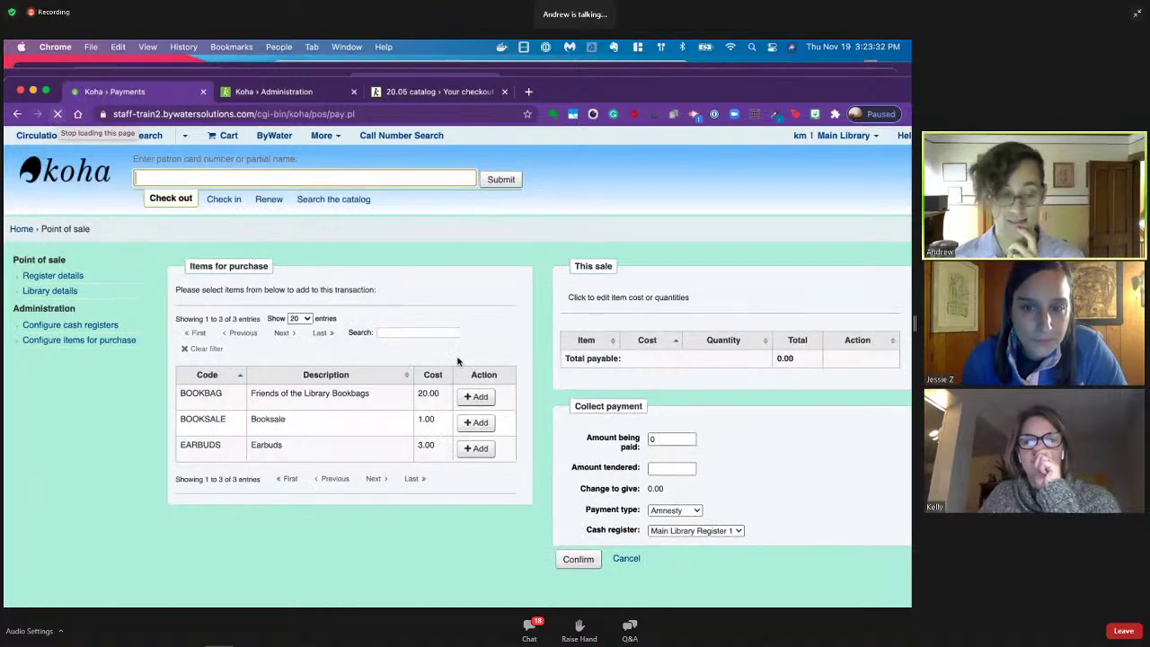
{"action": "left_click", "coordinate": [479, 397]}
{"action": "left_click", "coordinate": [478, 424]}
{"action": "left_click", "coordinate": [479, 426]}
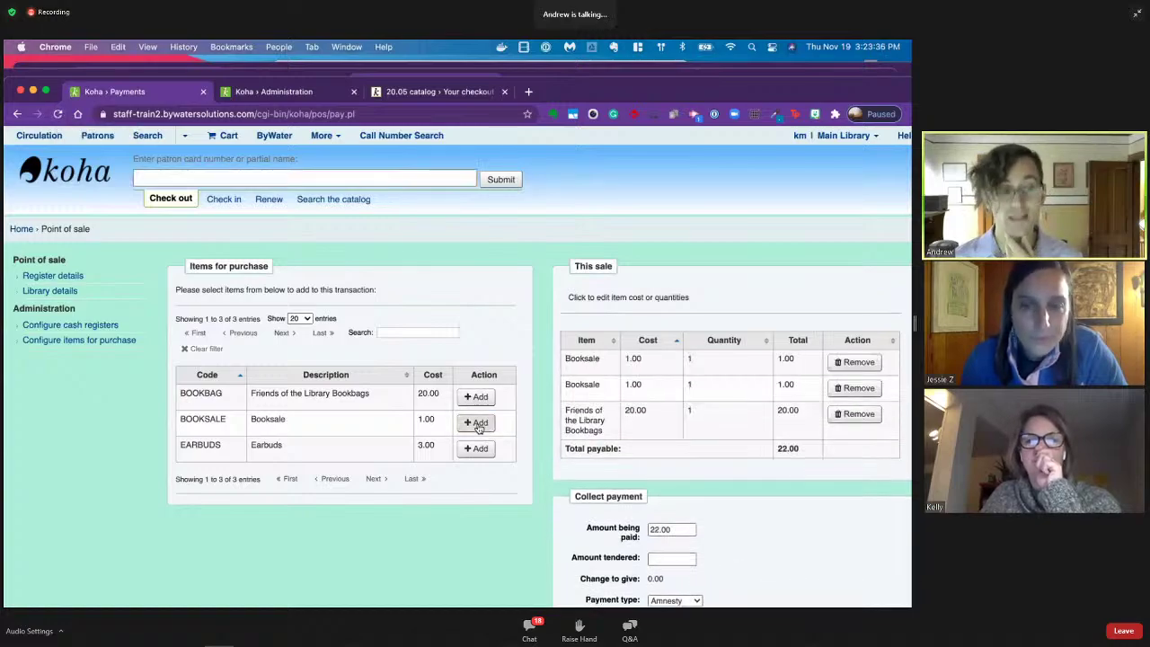
{"action": "left_click", "coordinate": [479, 426]}
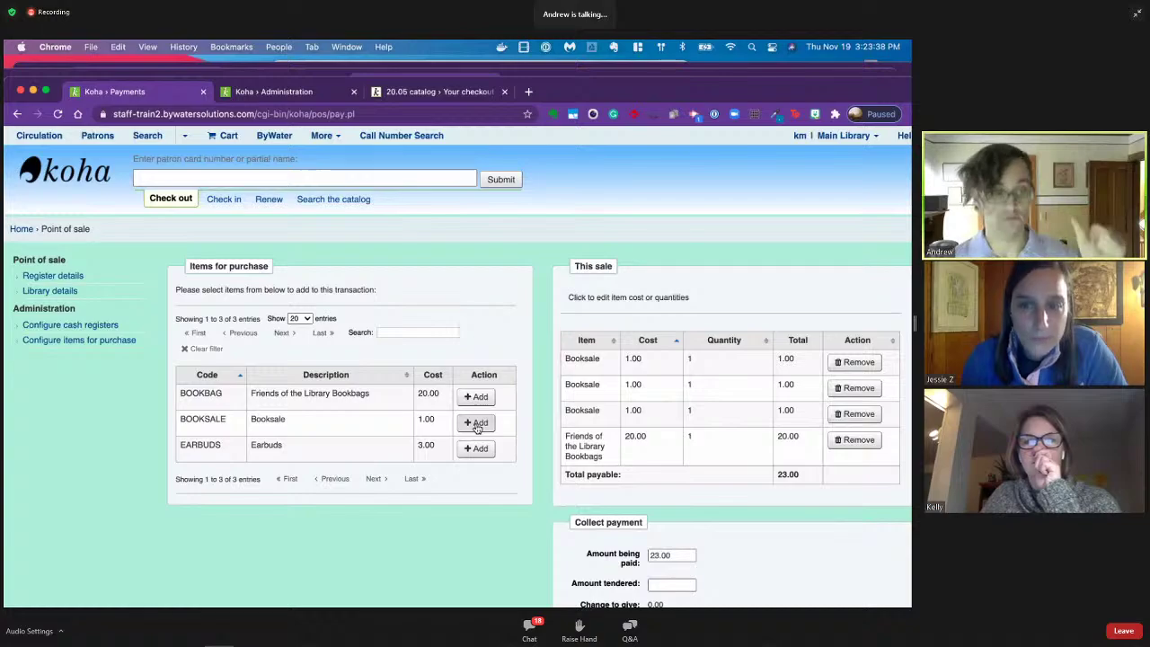
Step: Set the amount tendered to 40.00 and the payment type to Cash, and confirm the payment at Main Library Register 1
{"action": "scroll", "coordinate": [477, 429], "scroll_direction": "down", "scroll_amount": 3}
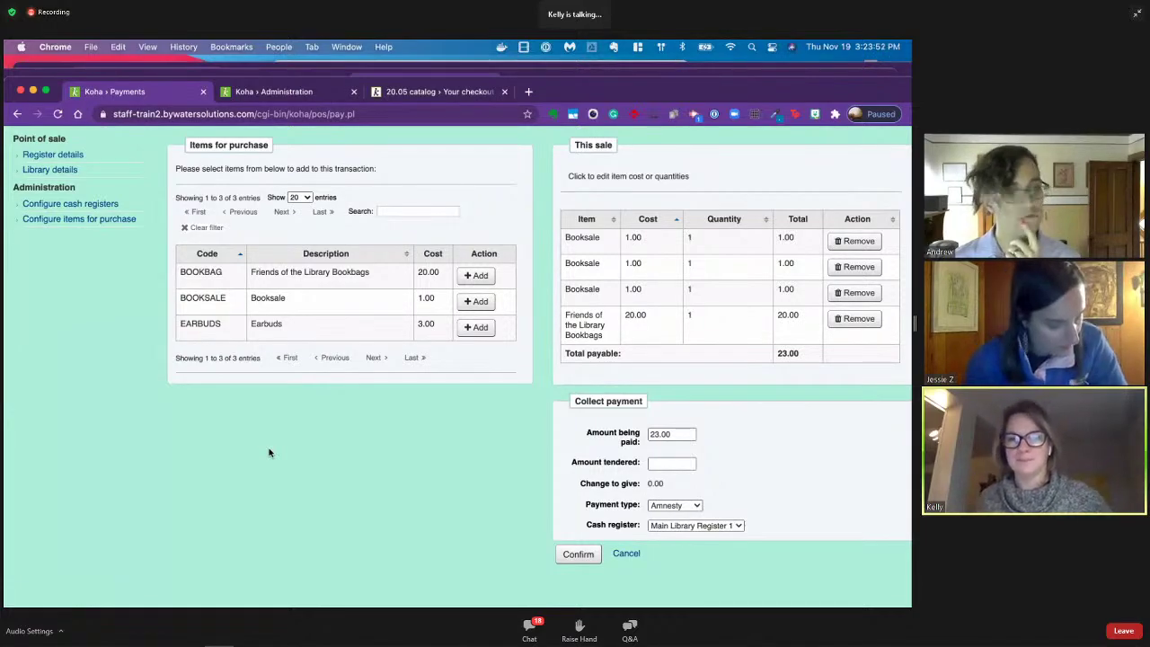
{"action": "left_click", "coordinate": [669, 463]}
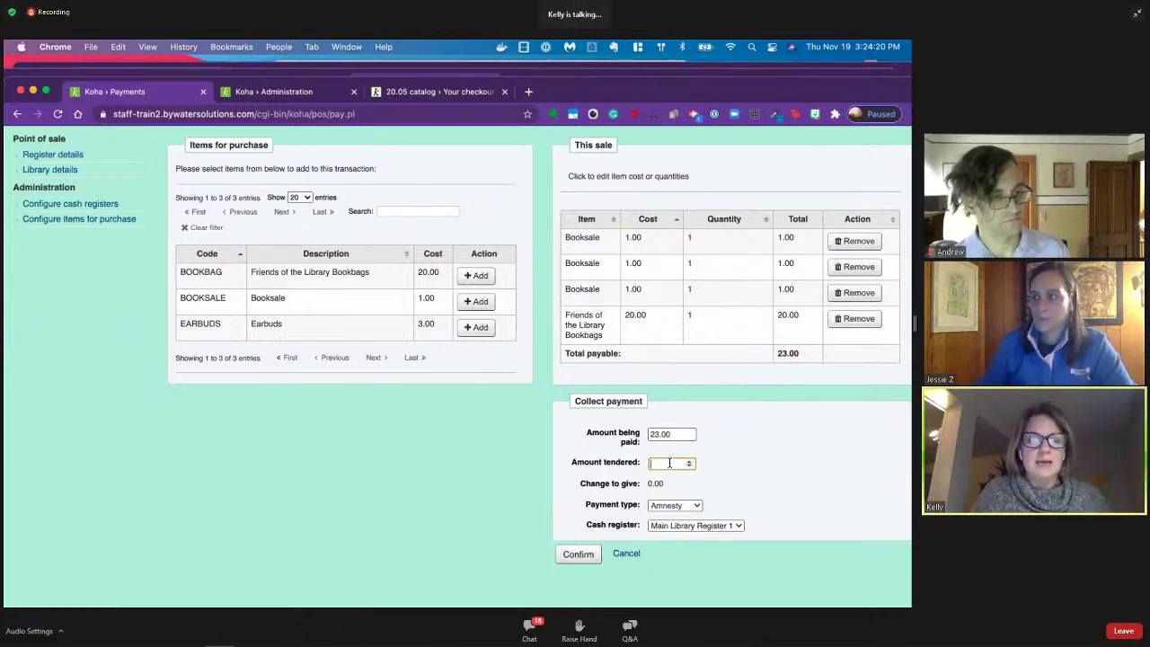
{"action": "type", "text": "40.00"}
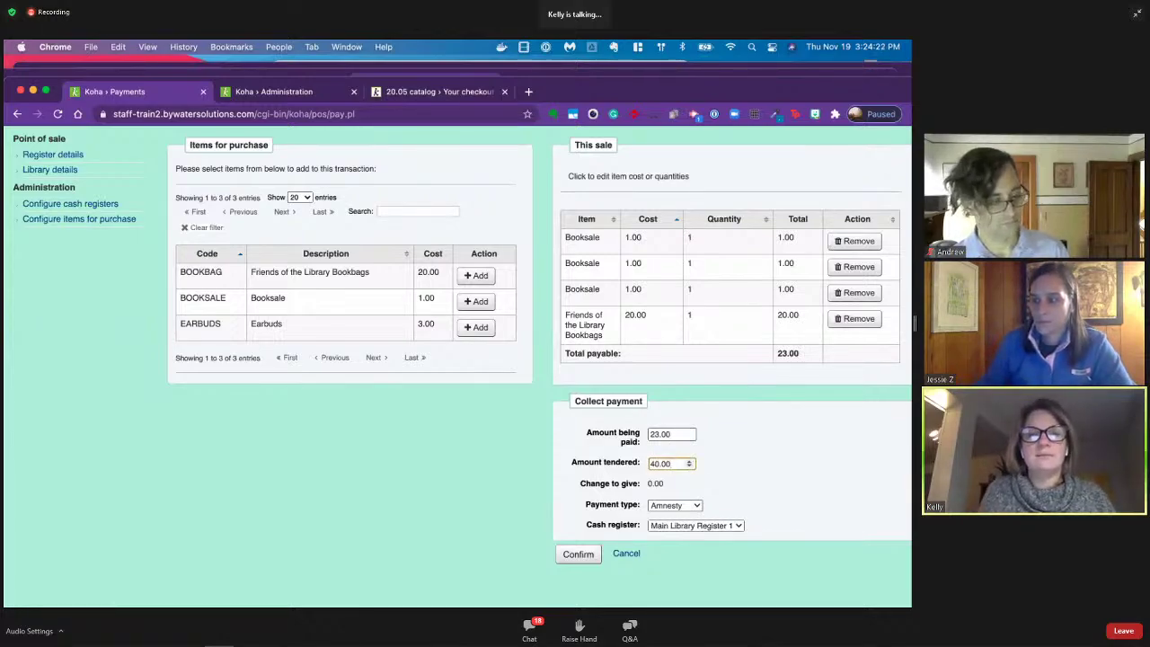
{"action": "key", "text": "Tab"}
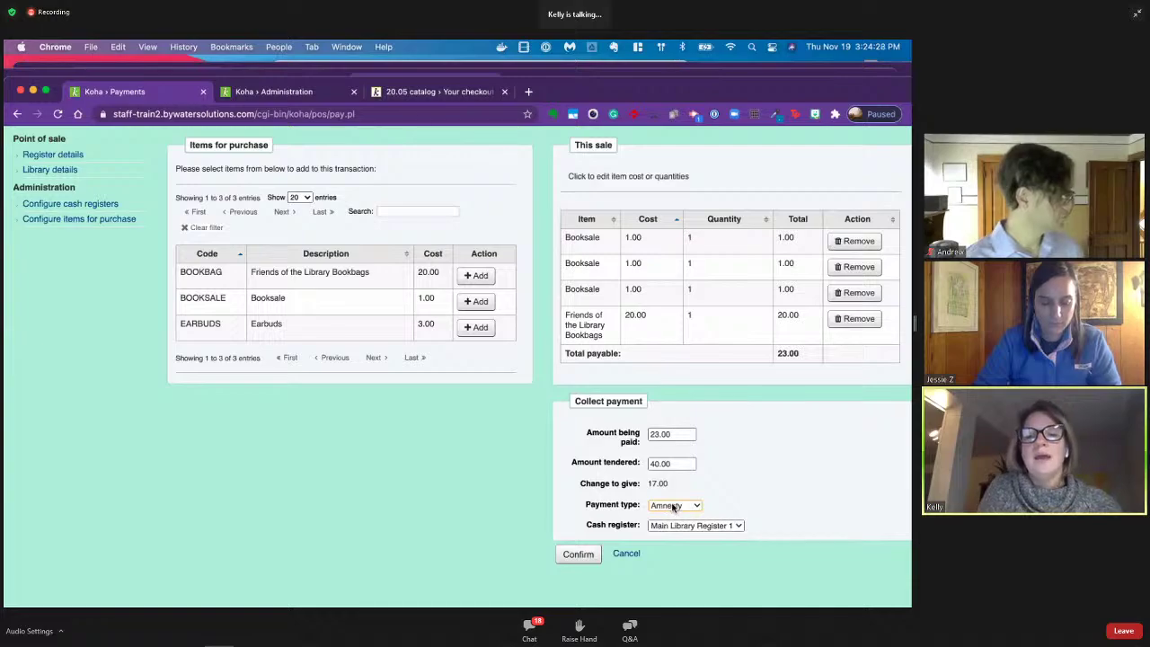
{"action": "left_click", "coordinate": [672, 507]}
{"action": "left_click", "coordinate": [671, 519]}
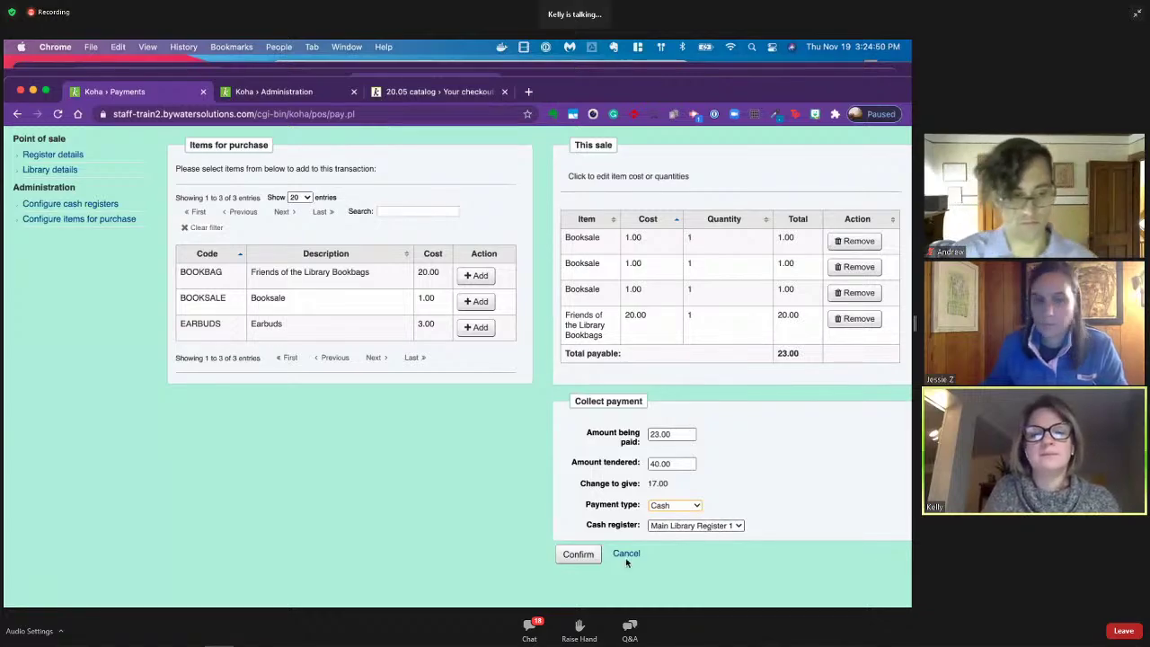
{"action": "left_click", "coordinate": [580, 555]}
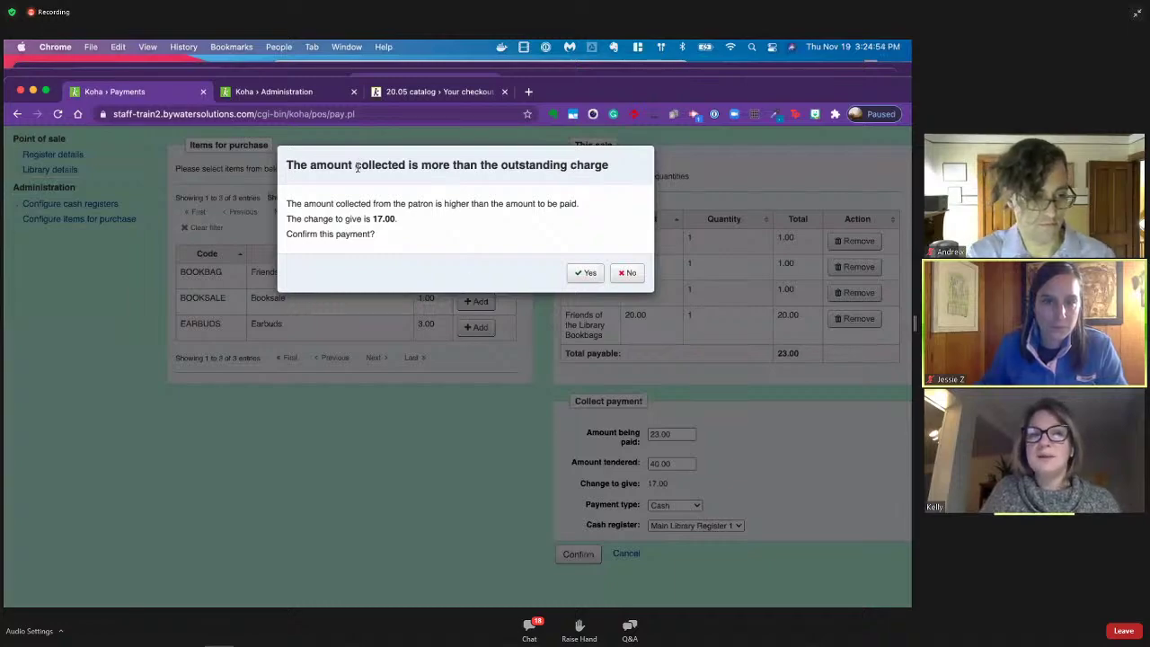
{"action": "left_click", "coordinate": [589, 275]}
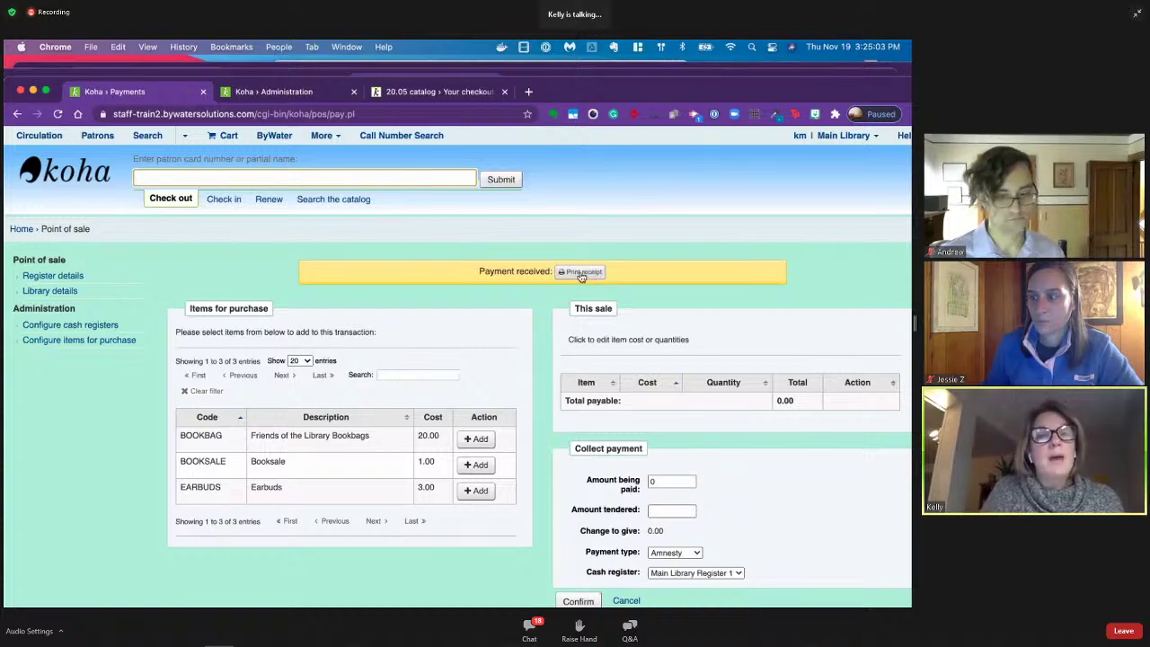
Step: Open the payment's receipt, examine the library name and charges in an enlarged print preview, and cancel printing
{"action": "left_click", "coordinate": [580, 271]}
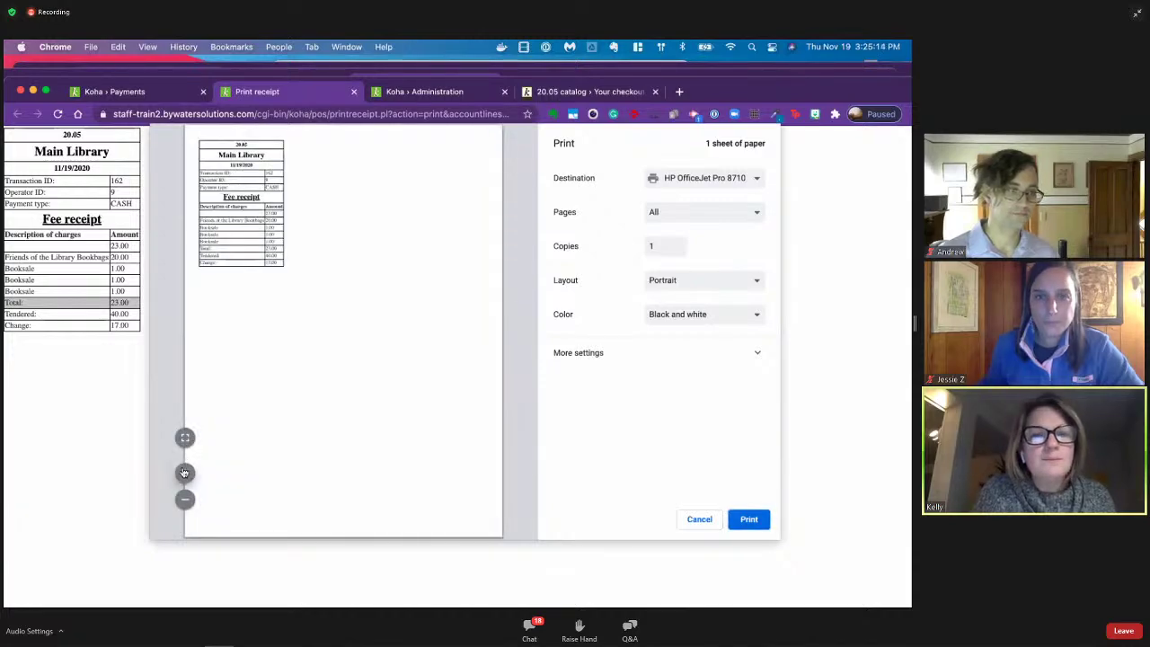
{"action": "left_click", "coordinate": [184, 473]}
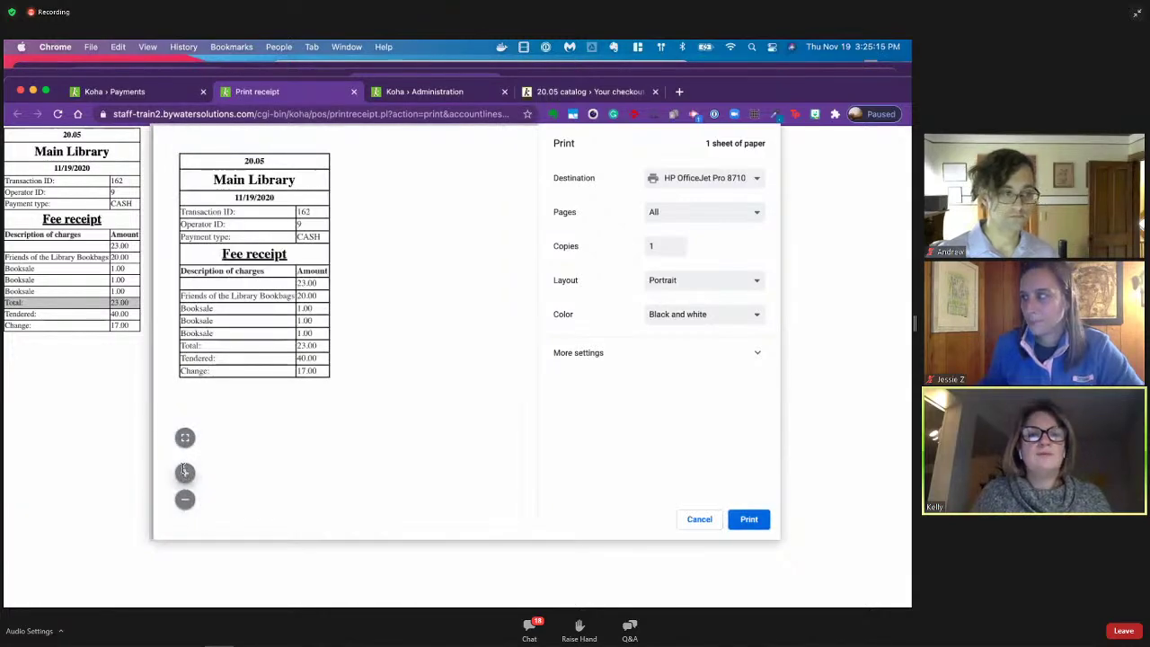
{"action": "left_click", "coordinate": [185, 472]}
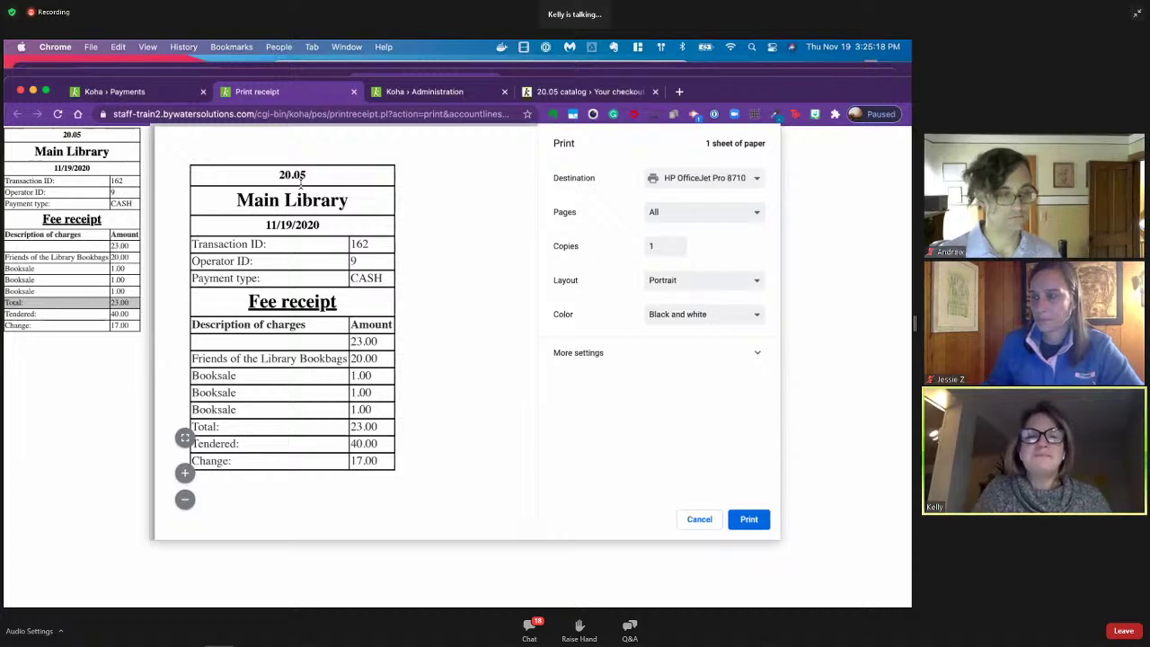
{"action": "left_click_drag", "start_coordinate": [279, 176], "coordinate": [328, 177]}
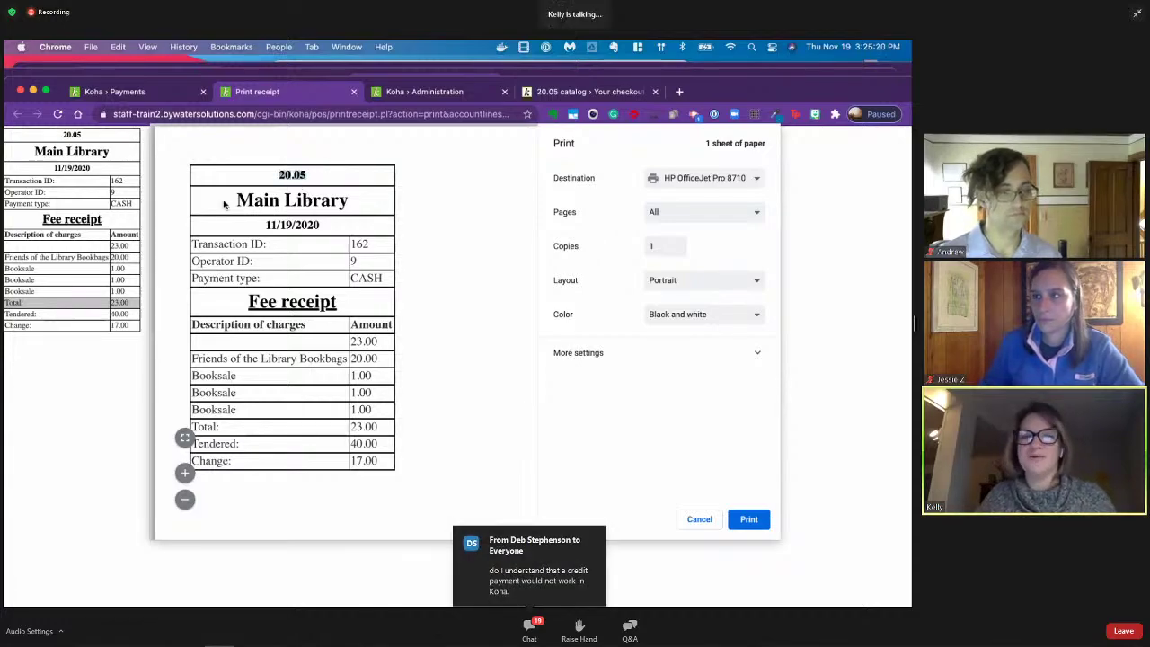
{"action": "left_click_drag", "start_coordinate": [223, 200], "coordinate": [374, 201]}
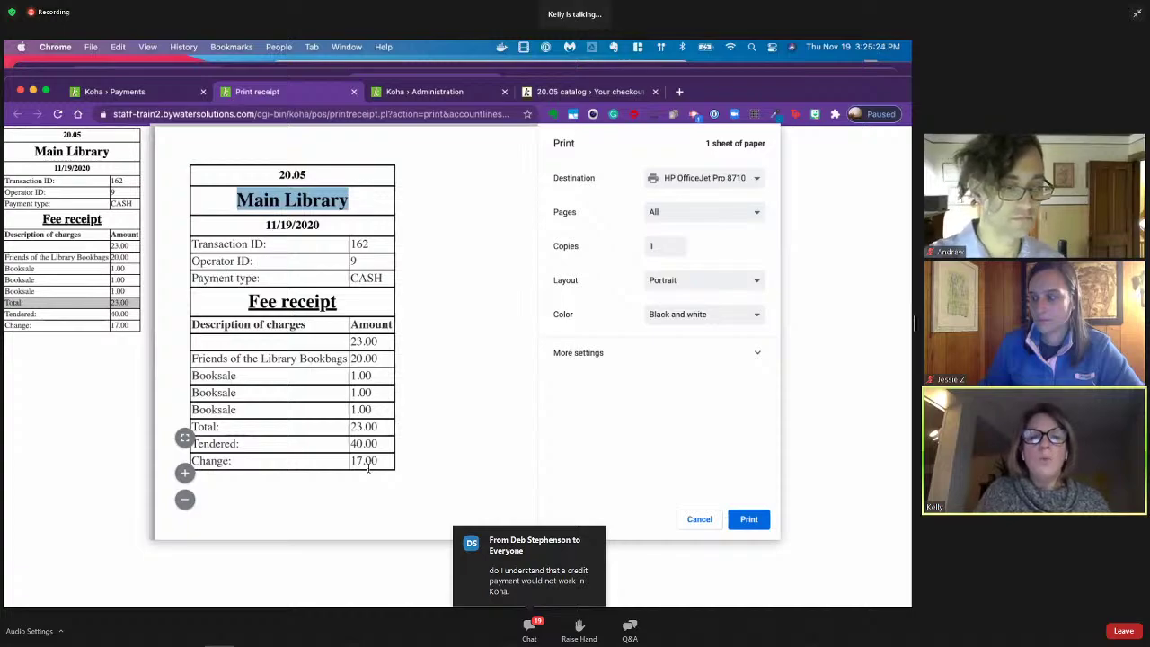
{"action": "left_click", "coordinate": [699, 521]}
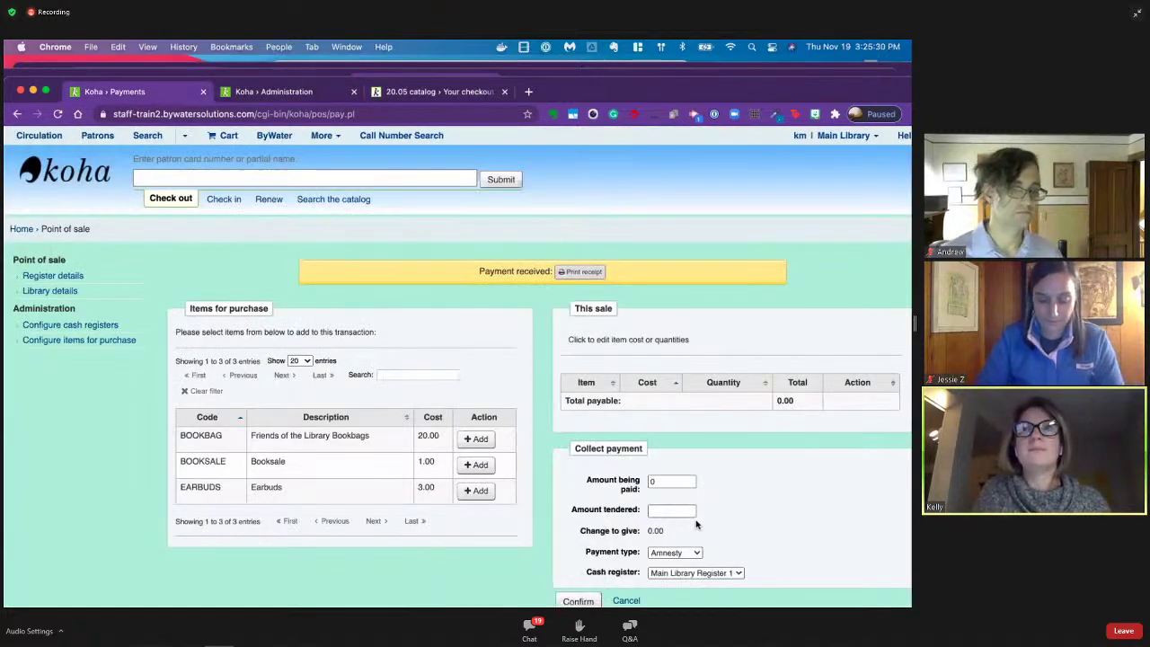
Step: Open the cash register configuration from Point of sale and examine the East Branch's Circulation Desk register
{"action": "scroll", "coordinate": [696, 524], "scroll_direction": "down", "scroll_amount": 2}
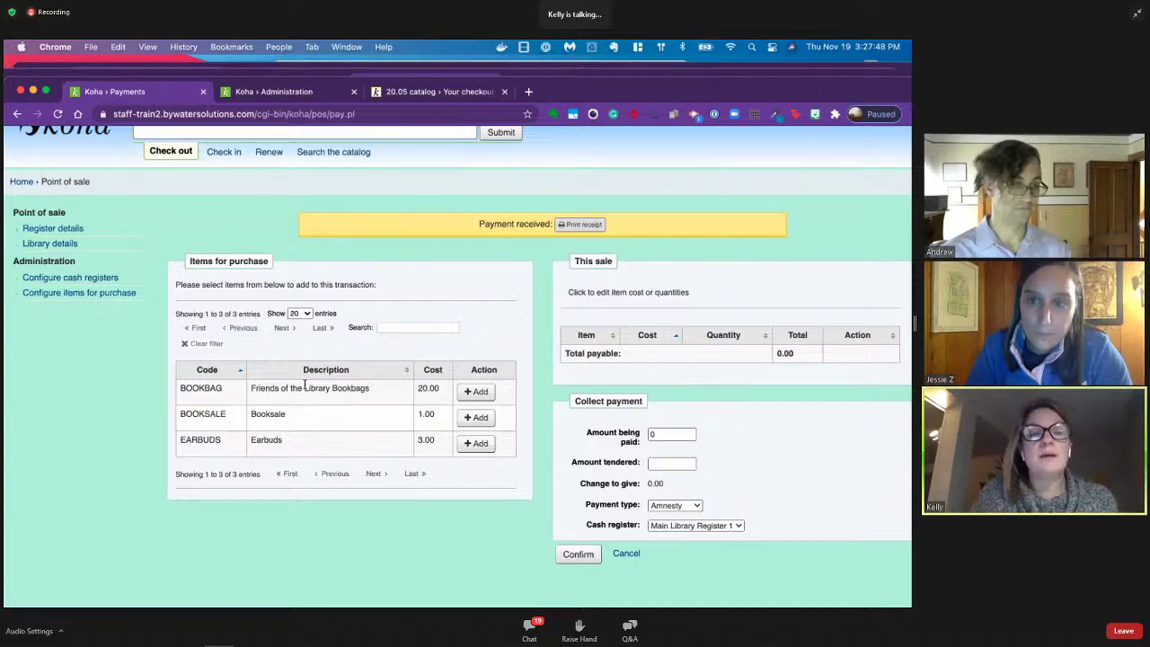
{"action": "left_click", "coordinate": [98, 280]}
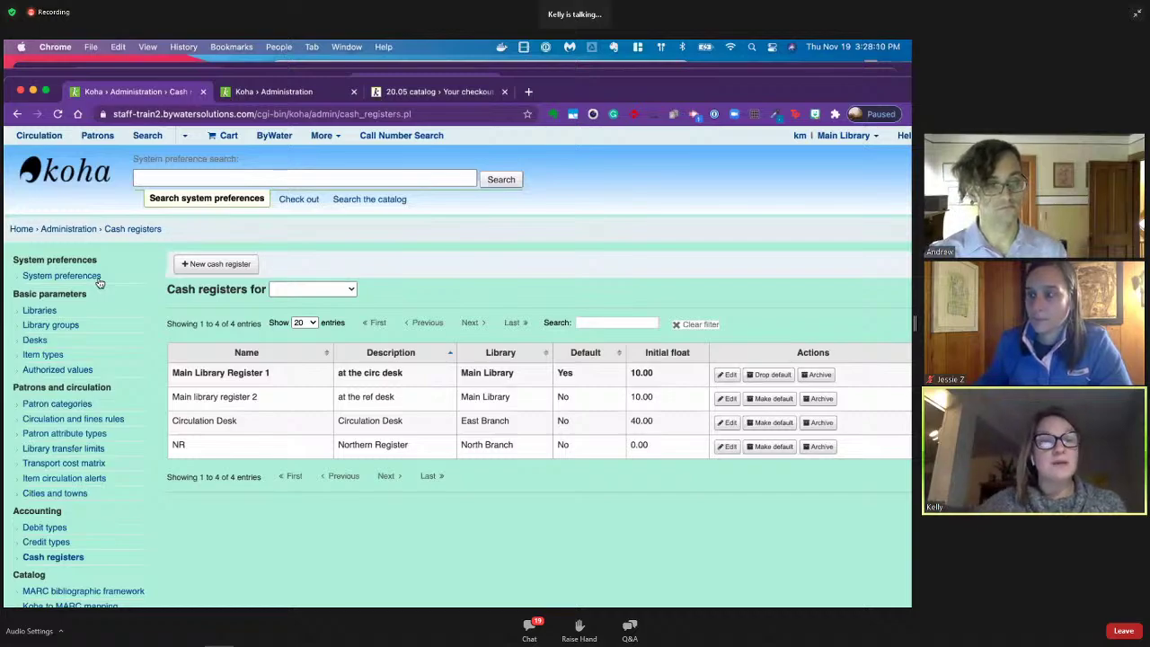
{"action": "triple_click", "coordinate": [259, 428]}
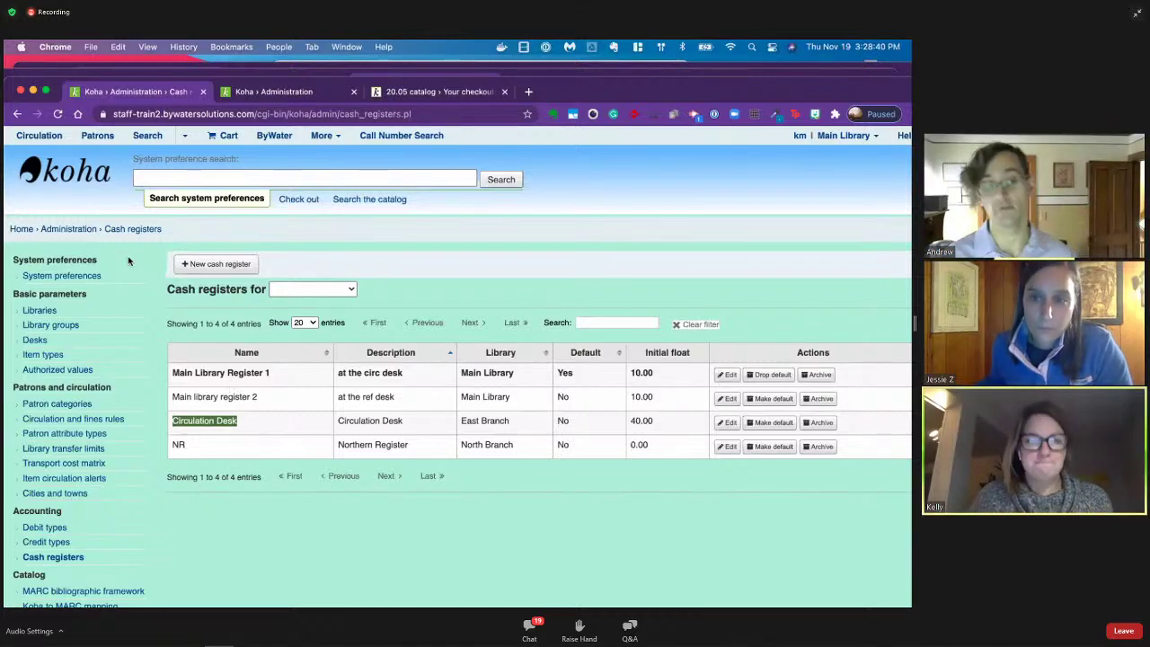
{"action": "scroll", "coordinate": [49, 494], "scroll_direction": "down", "scroll_amount": 1}
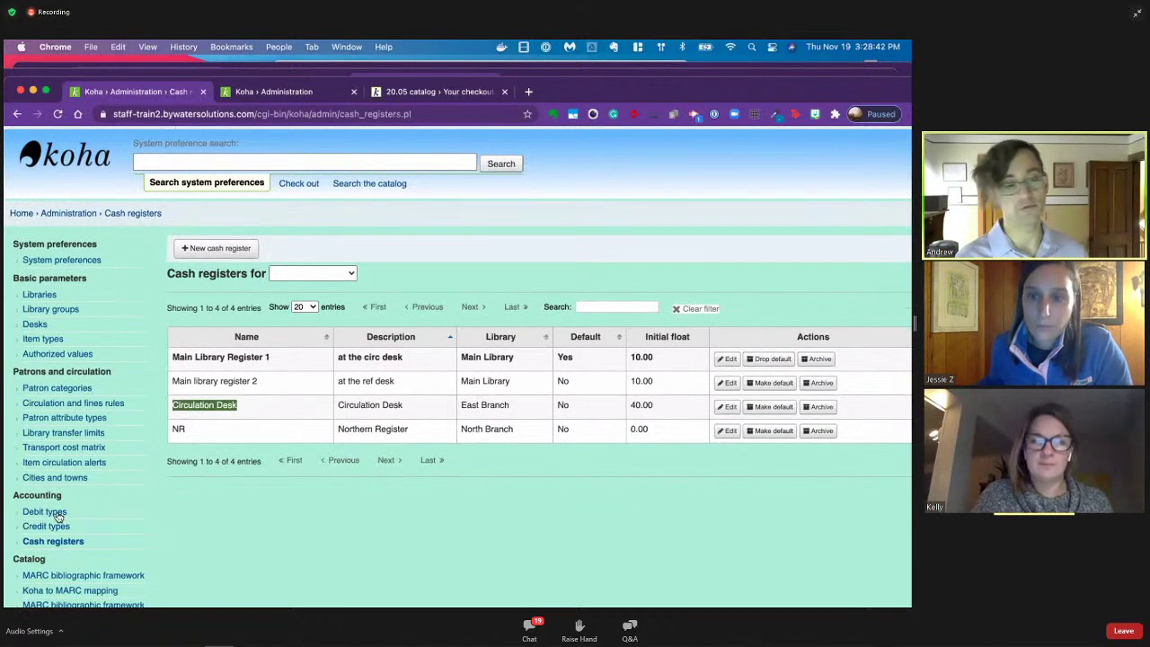
Step: Open the BOOKBAG debit type, examine its library limitation choices, and go to the cash registers list
{"action": "left_click", "coordinate": [56, 513]}
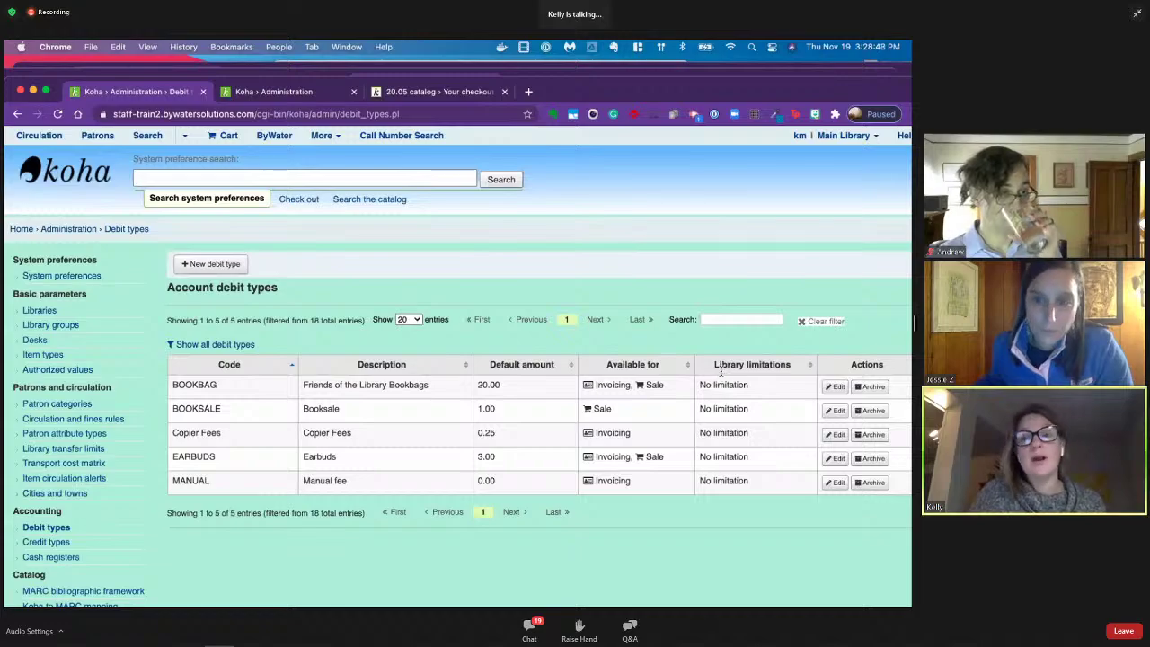
{"action": "left_click", "coordinate": [838, 388]}
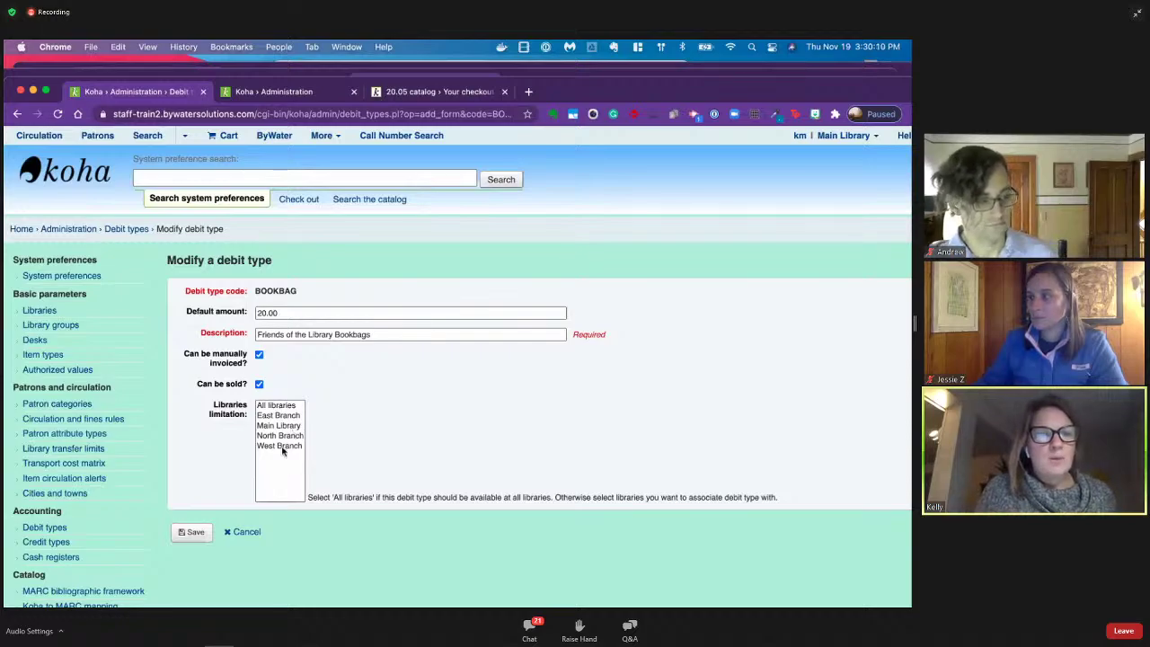
{"action": "left_click", "coordinate": [50, 557]}
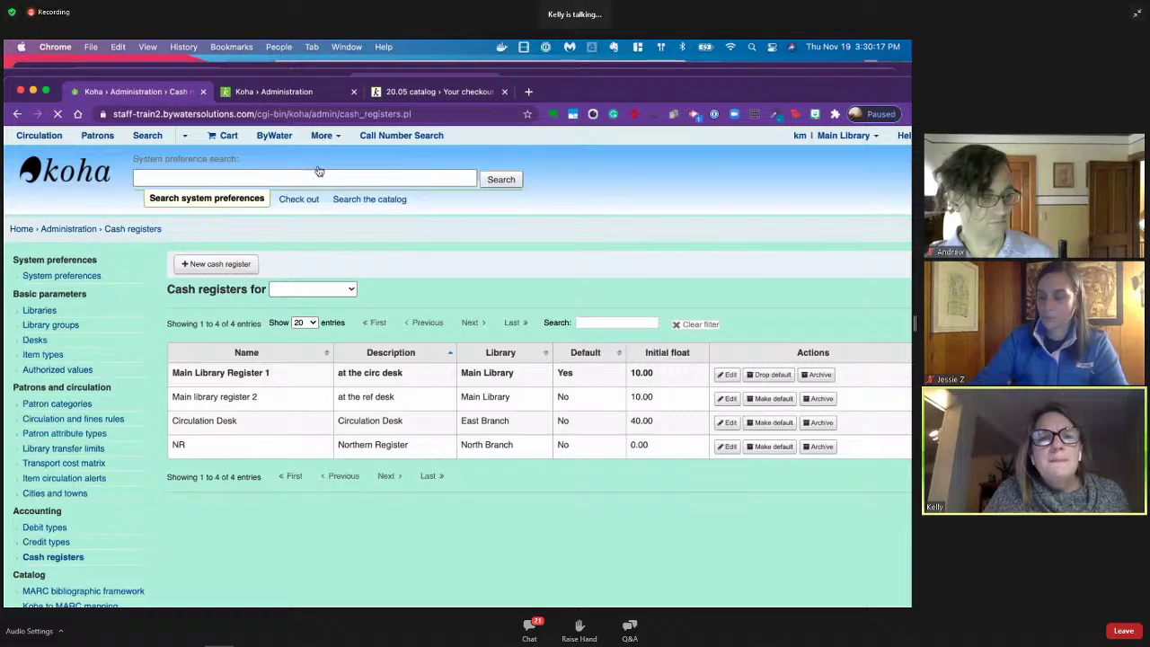
Step: Open the register details from Point of sale and look through the transactions of Main Library Register 1
{"action": "left_click", "coordinate": [323, 136]}
{"action": "left_click", "coordinate": [321, 136]}
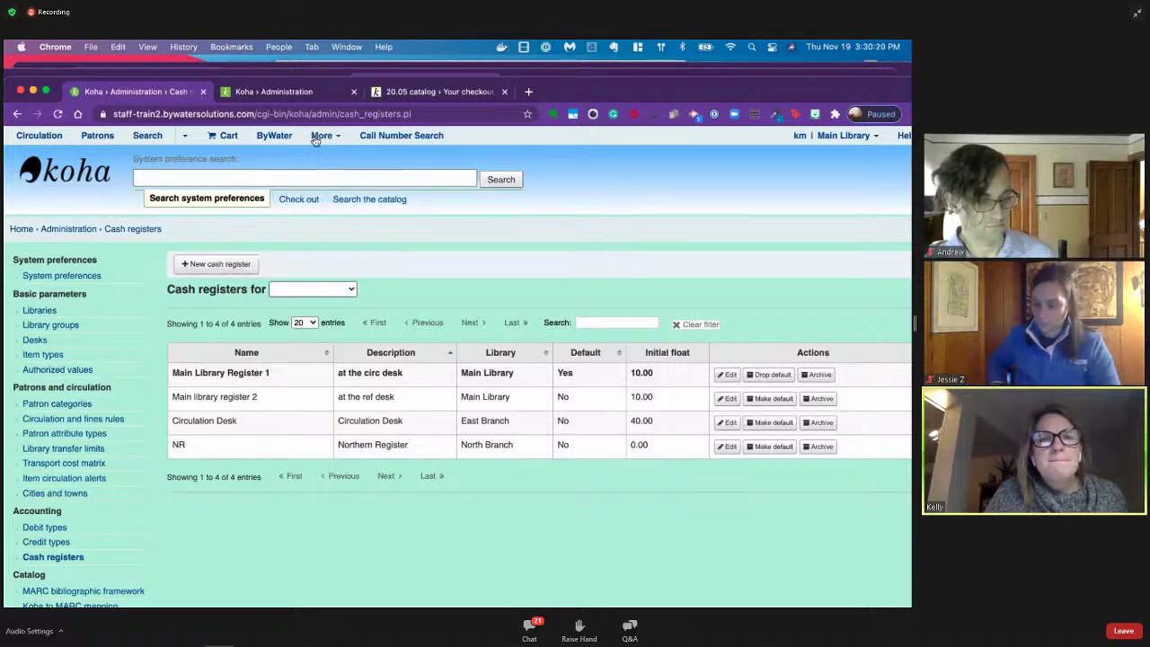
{"action": "left_click", "coordinate": [321, 136]}
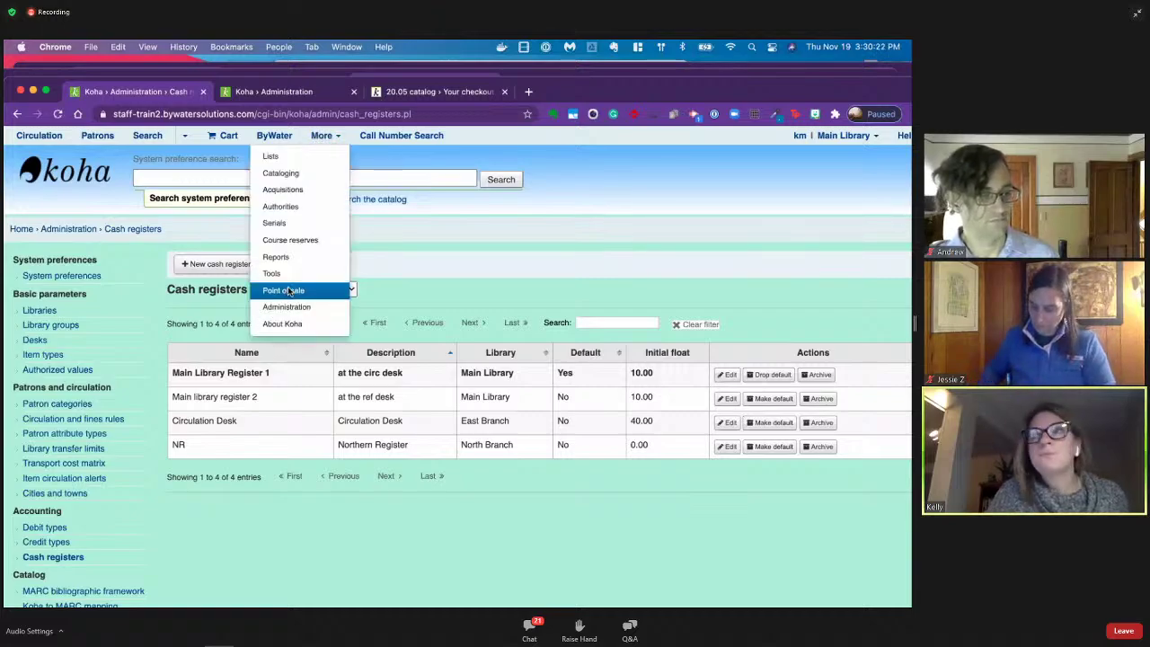
{"action": "left_click", "coordinate": [288, 291]}
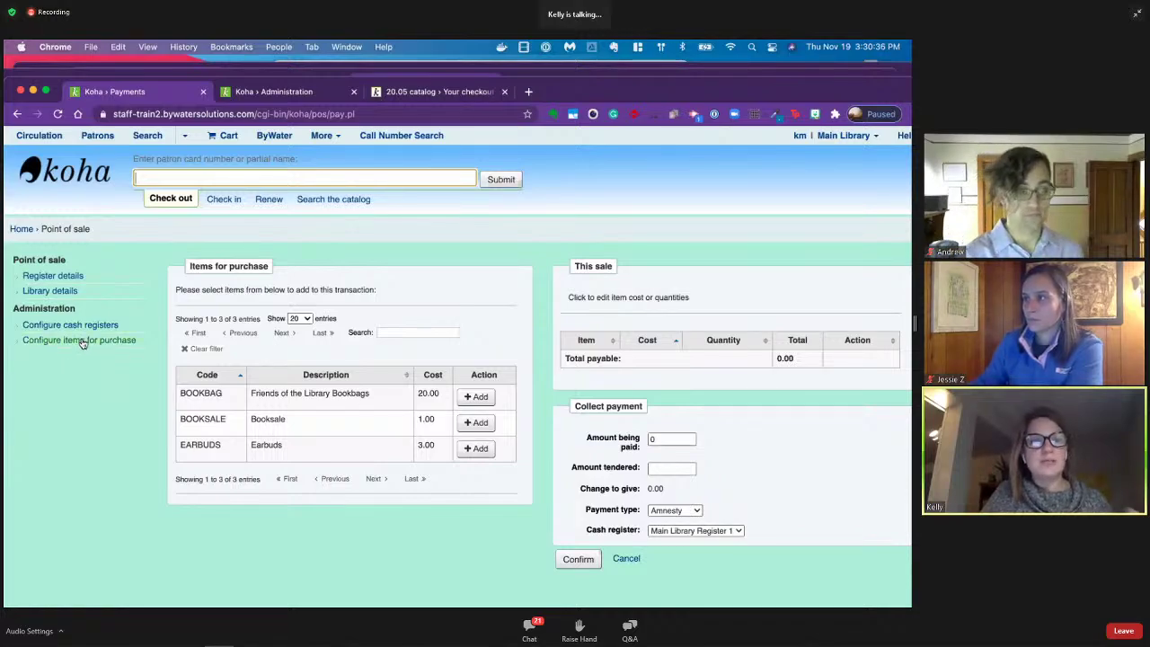
{"action": "left_click", "coordinate": [72, 276]}
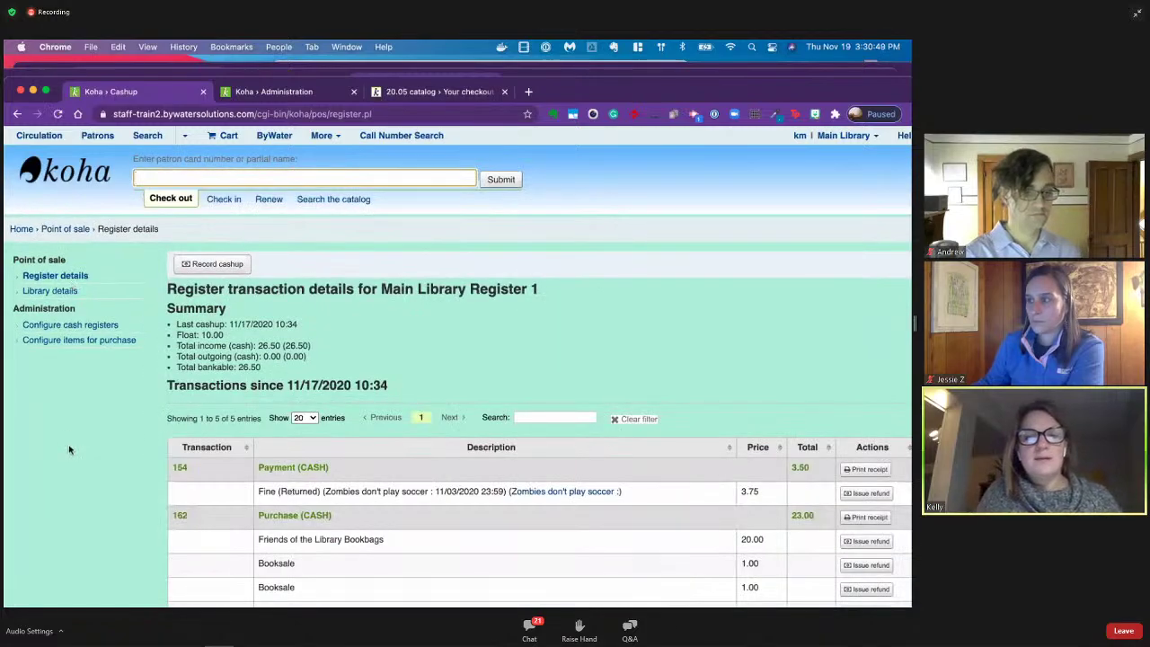
{"action": "scroll", "coordinate": [69, 445], "scroll_direction": "down", "scroll_amount": 4}
{"action": "scroll", "coordinate": [225, 354], "scroll_direction": "up", "scroll_amount": 1}
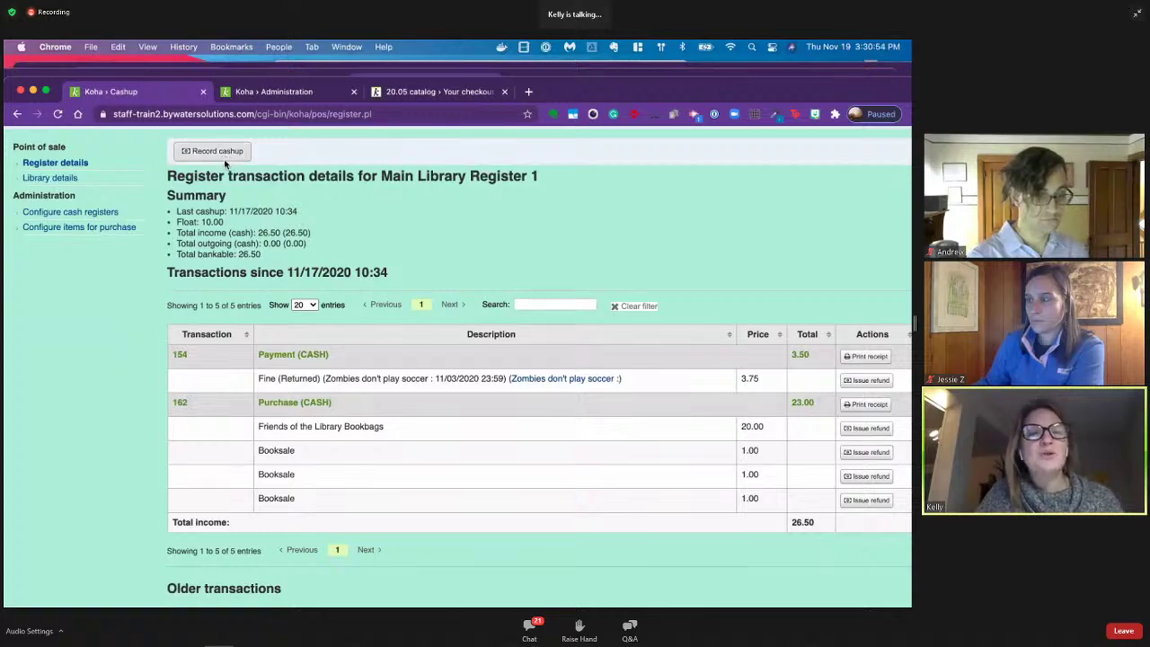
Step: Examine the register name, last cashup and total outgoing cash in the register's transaction summary
{"action": "triple_click", "coordinate": [317, 217]}
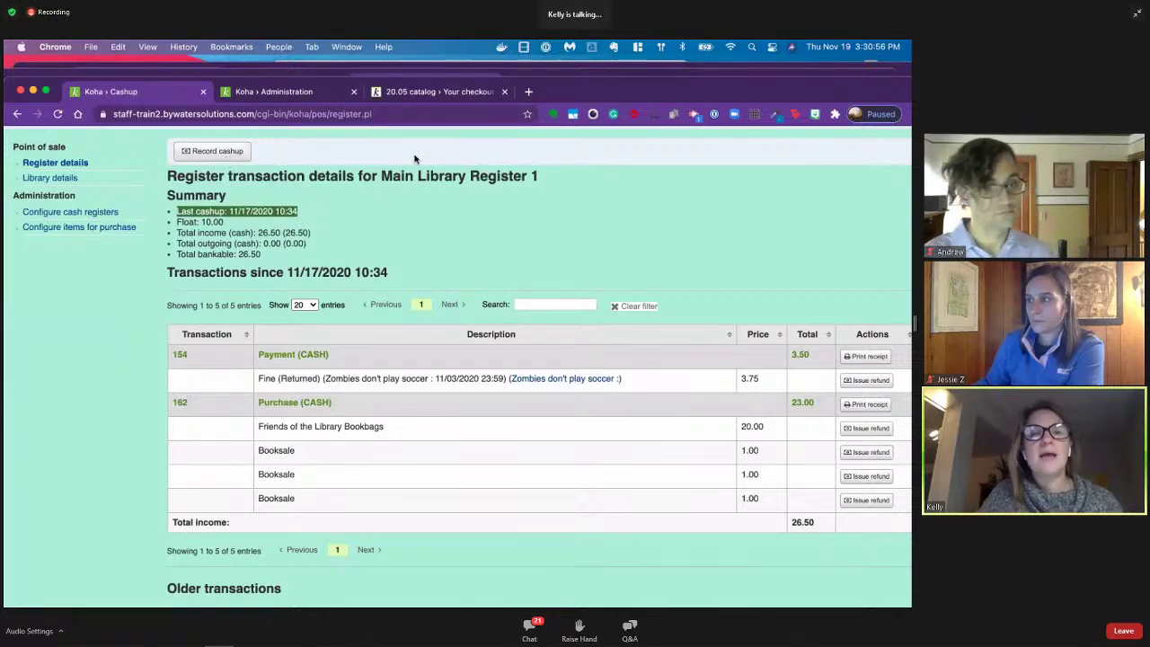
{"action": "left_click_drag", "start_coordinate": [383, 177], "coordinate": [560, 180]}
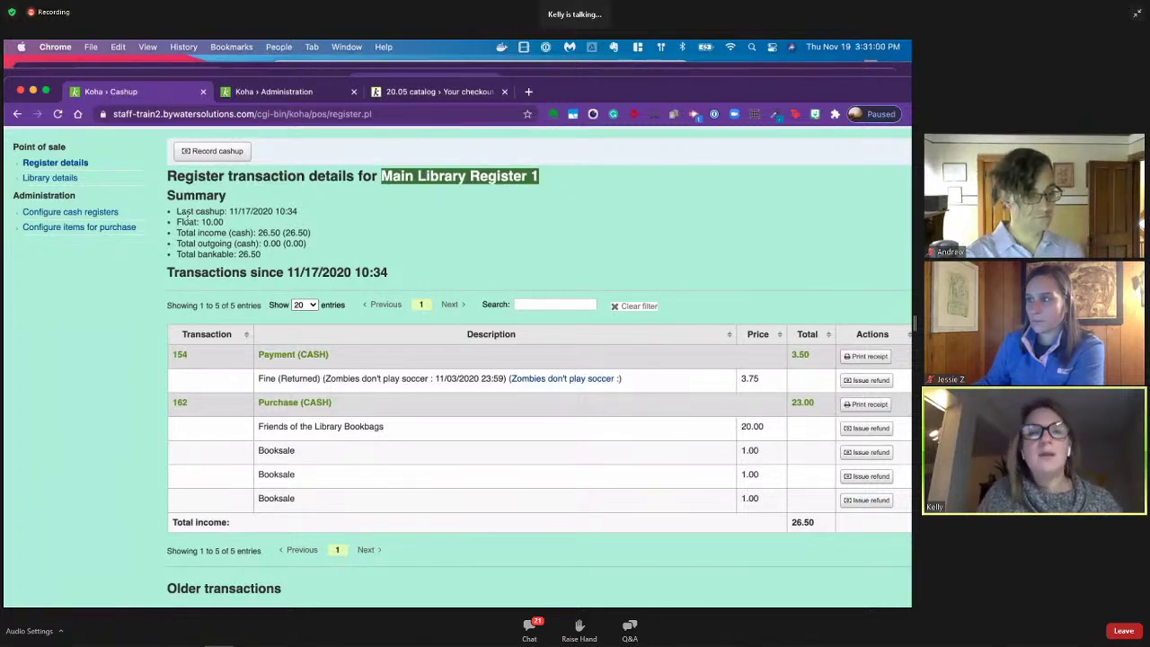
{"action": "left_click_drag", "start_coordinate": [180, 212], "coordinate": [322, 213]}
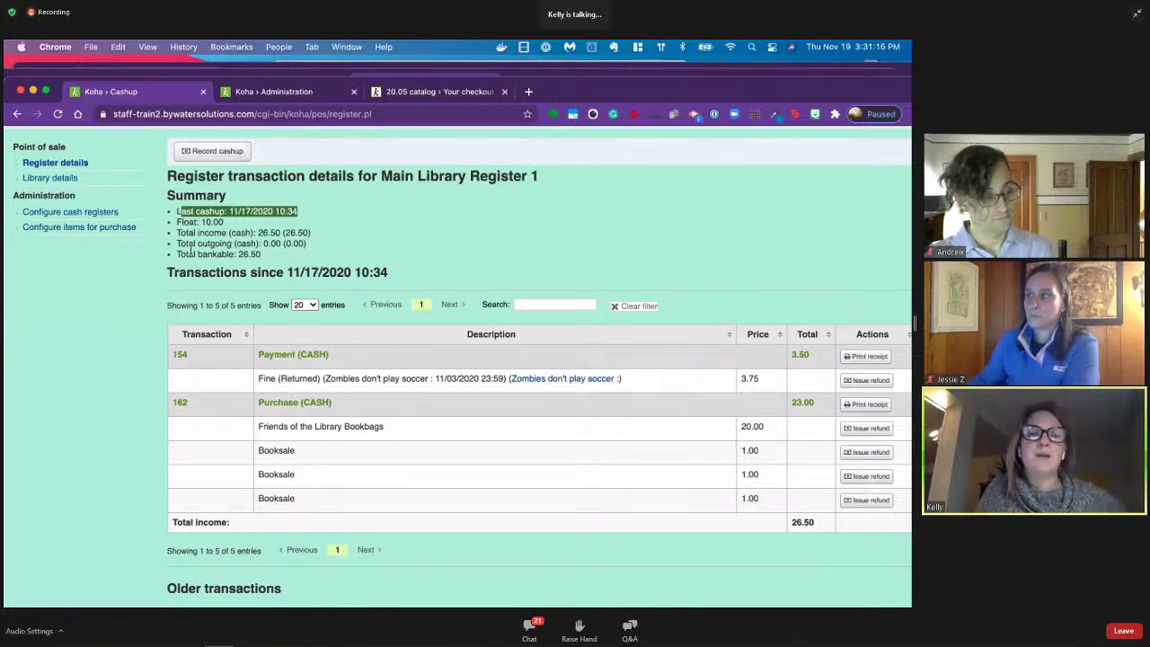
{"action": "left_click_drag", "start_coordinate": [176, 248], "coordinate": [354, 248]}
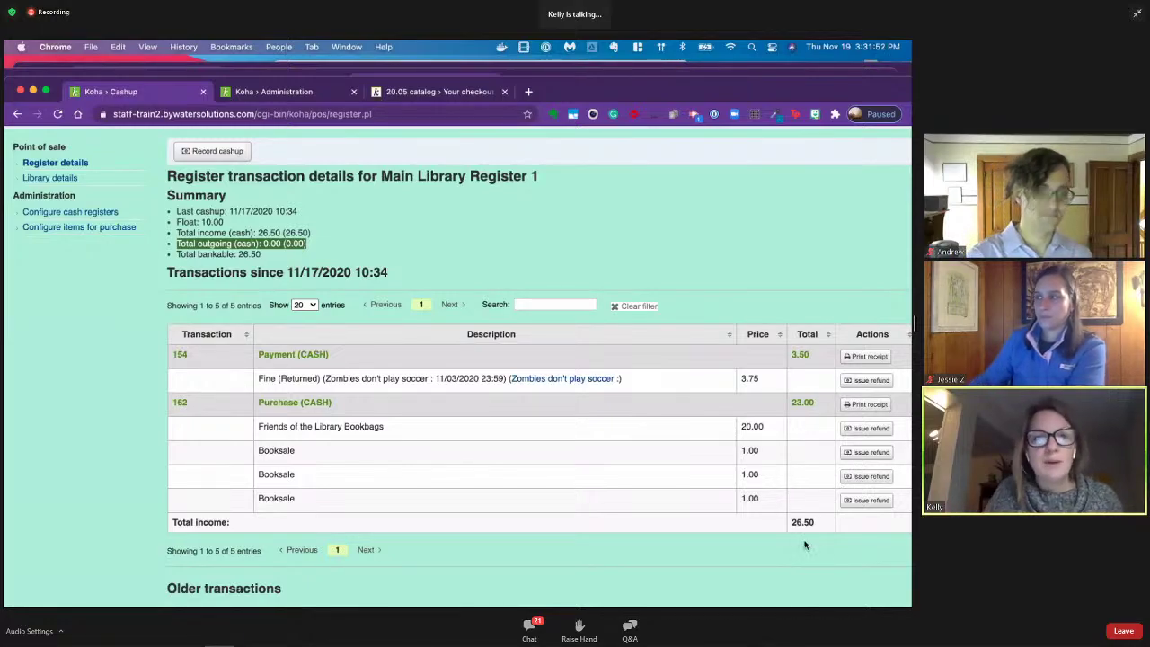
Step: Record a cashup for Main Library Register 1 and confirm it
{"action": "scroll", "coordinate": [437, 543], "scroll_direction": "down", "scroll_amount": 3}
{"action": "scroll", "coordinate": [269, 359], "scroll_direction": "up", "scroll_amount": 5}
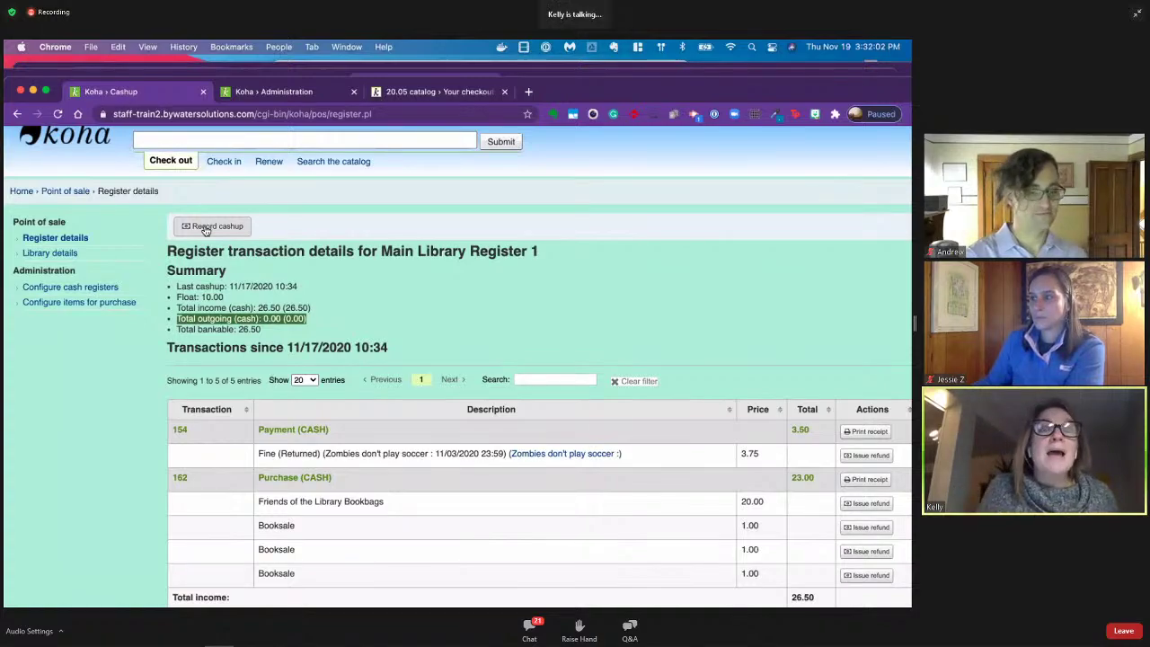
{"action": "left_click", "coordinate": [206, 229]}
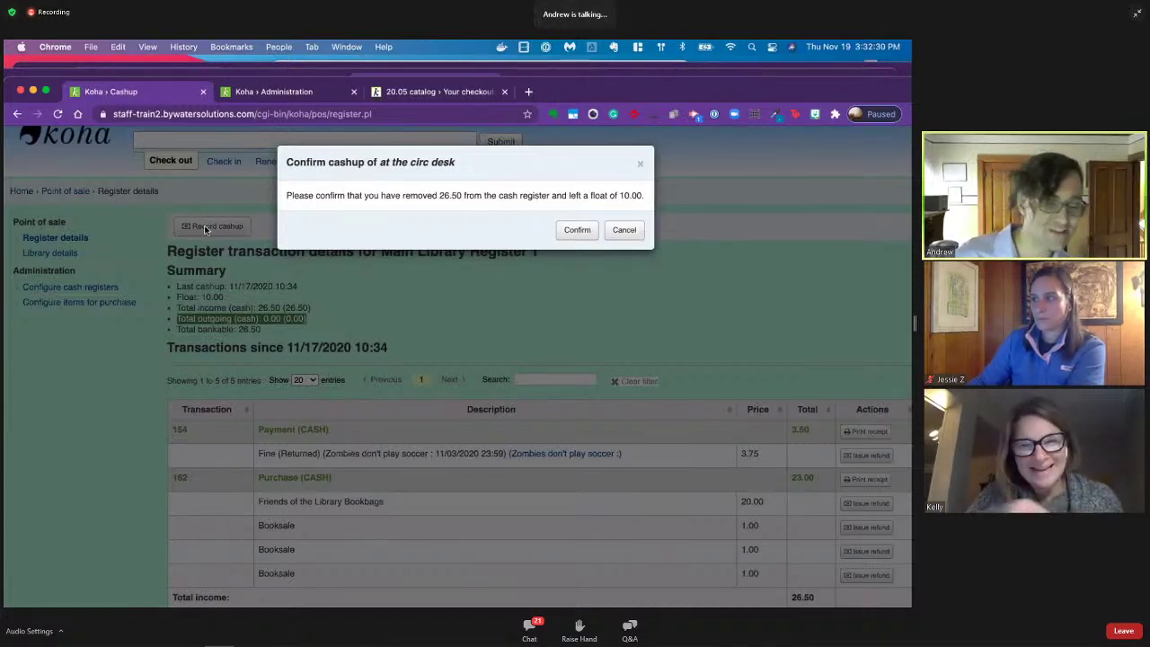
{"action": "left_click", "coordinate": [581, 233]}
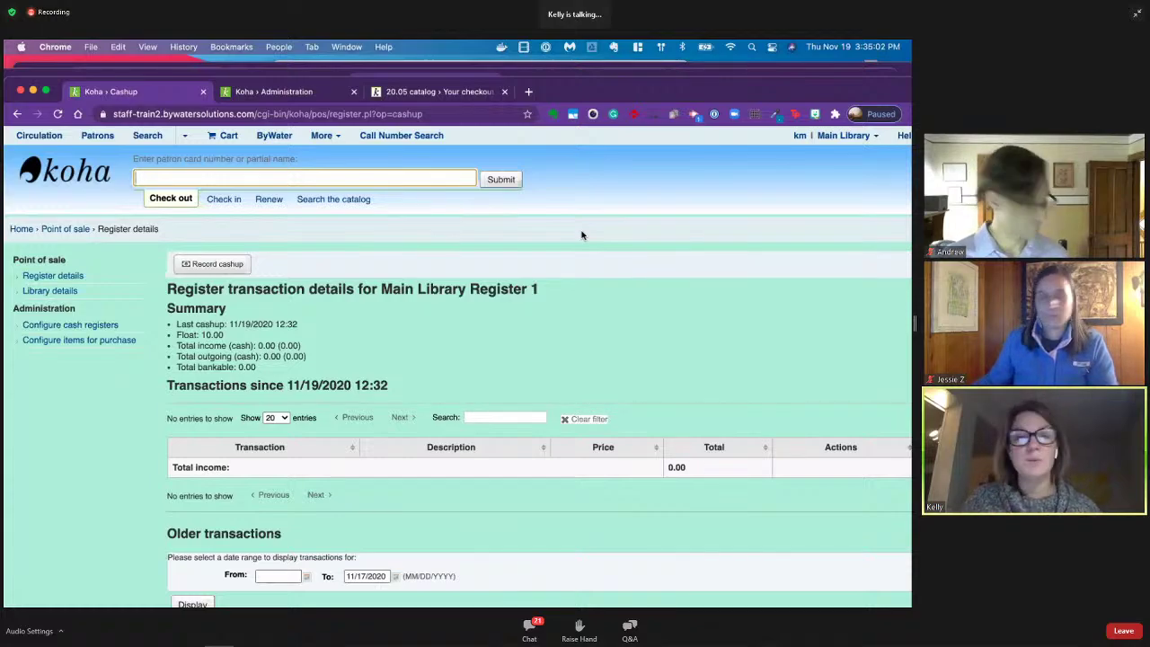
Step: Go to Koha administration and search the global system preferences for "accruefine"
{"action": "left_click", "coordinate": [322, 138]}
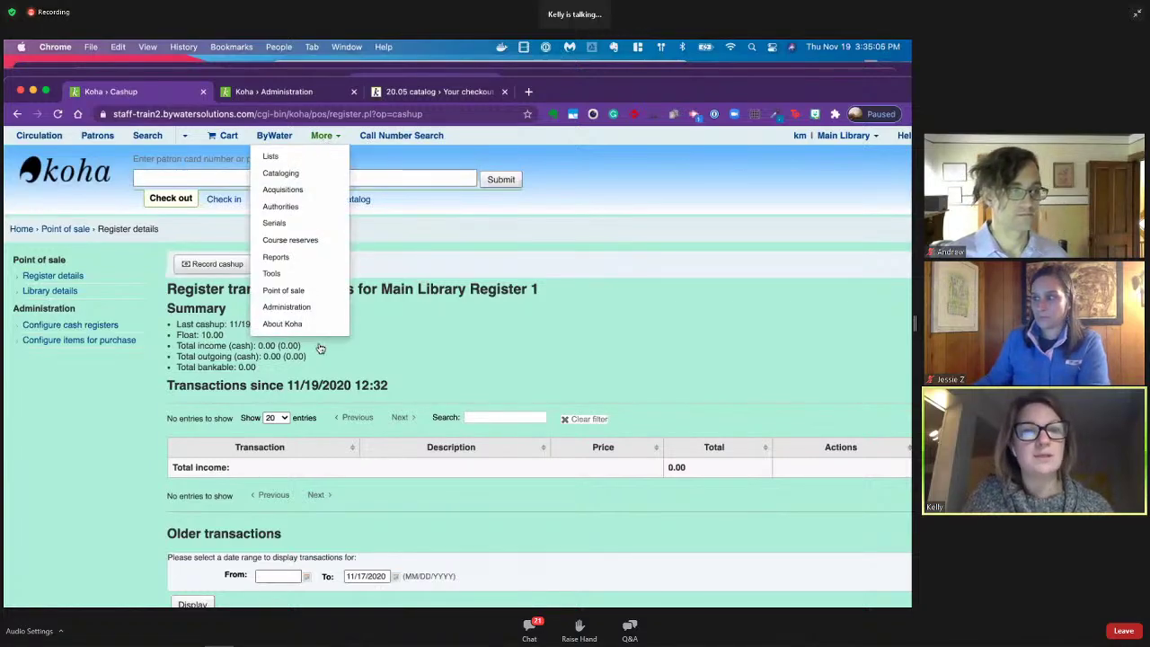
{"action": "left_click", "coordinate": [305, 307]}
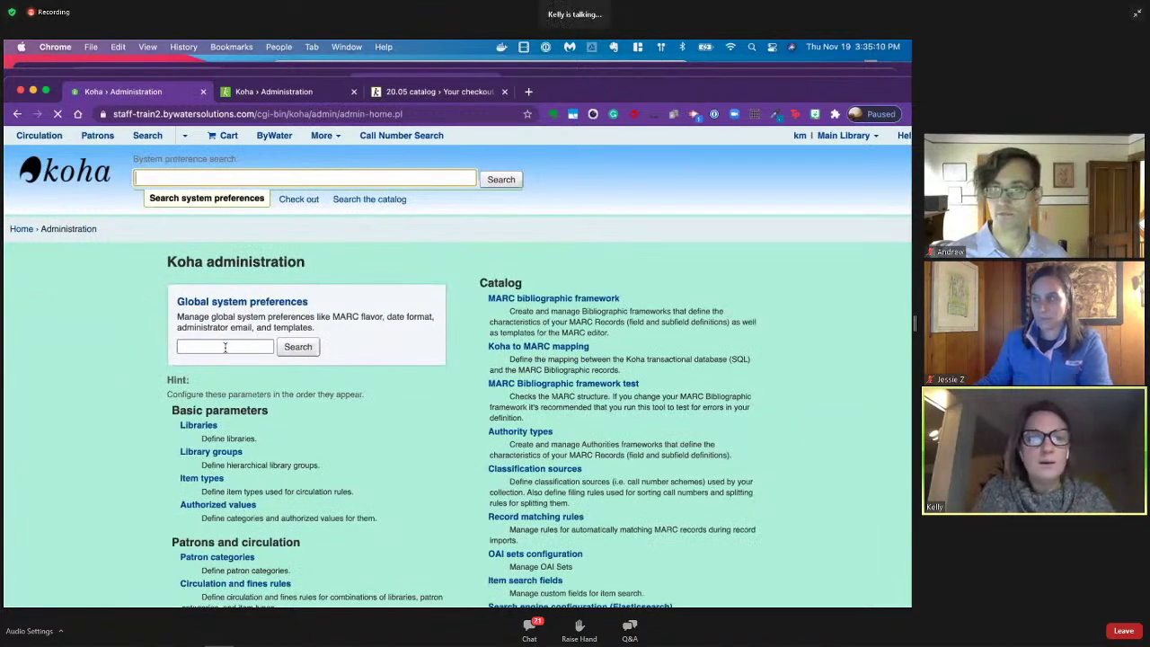
{"action": "left_click", "coordinate": [225, 348]}
{"action": "type", "text": "accru"}
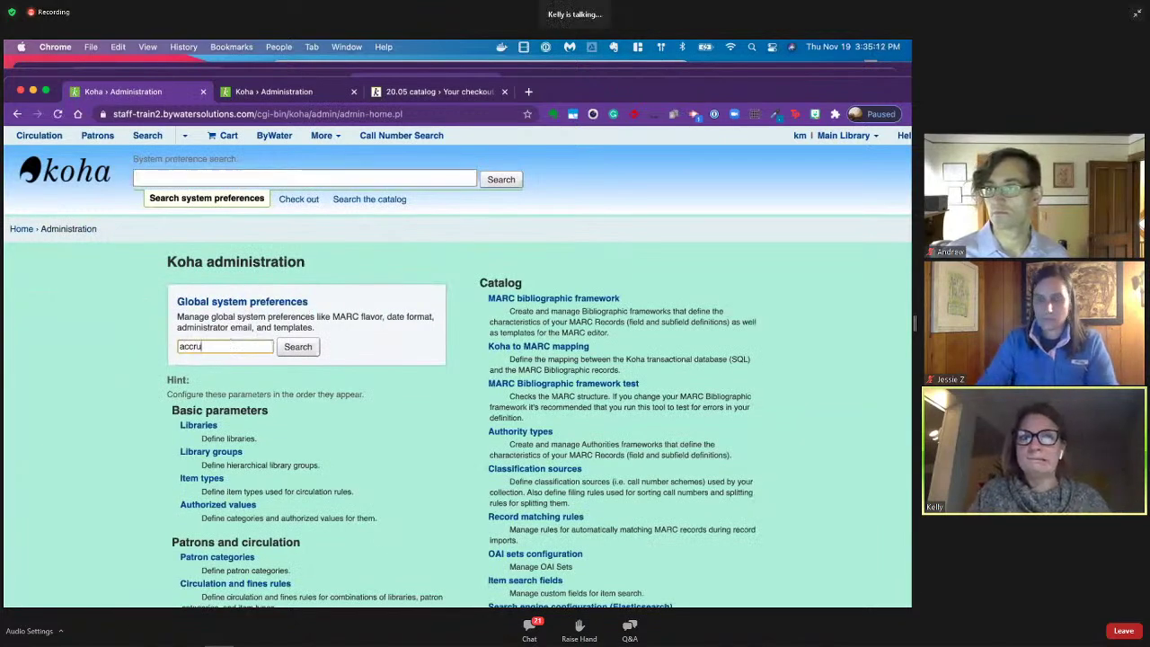
{"action": "type", "text": "efine"}
{"action": "key", "text": "Return"}
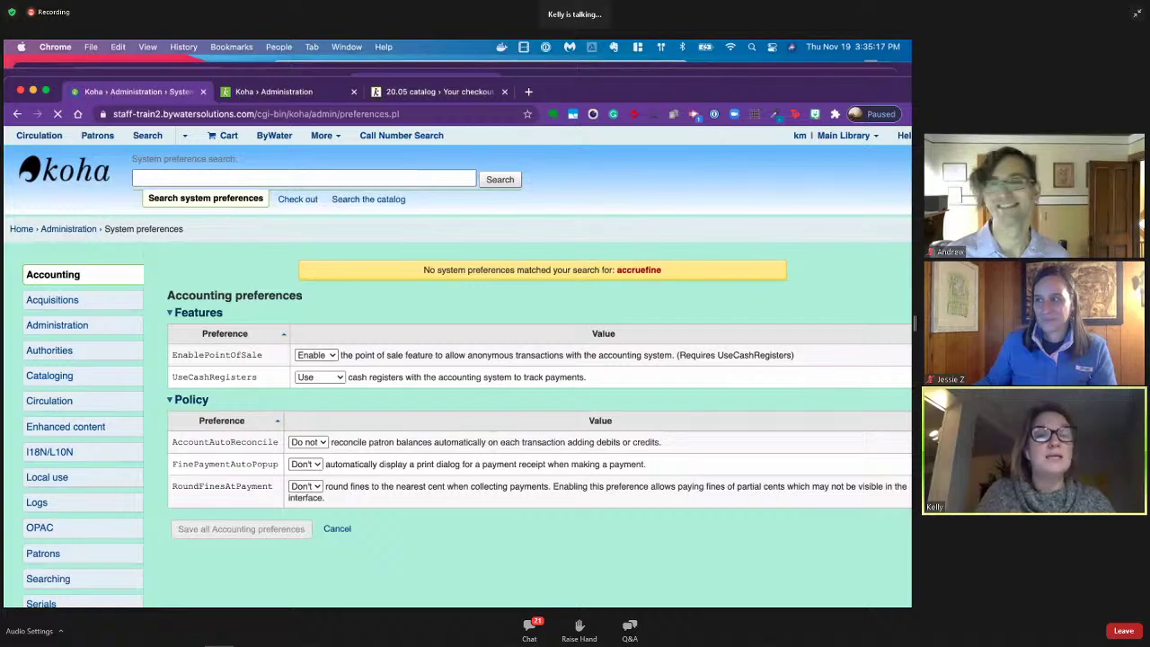
Step: Search the system preferences for "renewfine"
{"action": "left_click", "coordinate": [203, 176]}
{"action": "type", "text": "renewfine"}
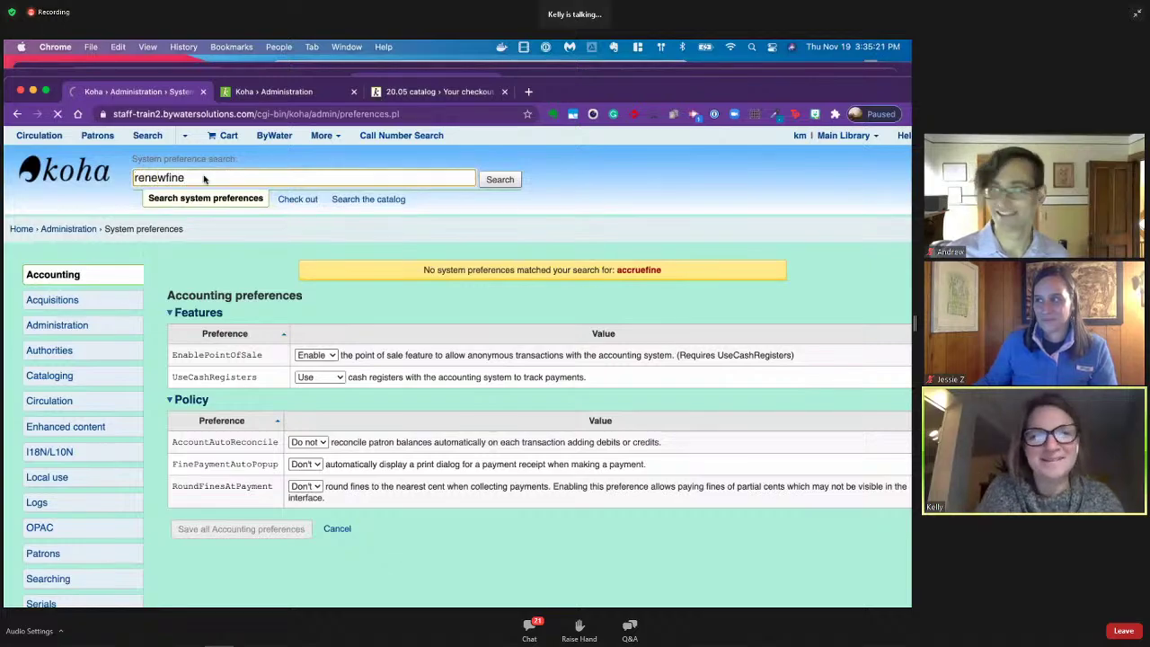
{"action": "key", "text": "Return"}
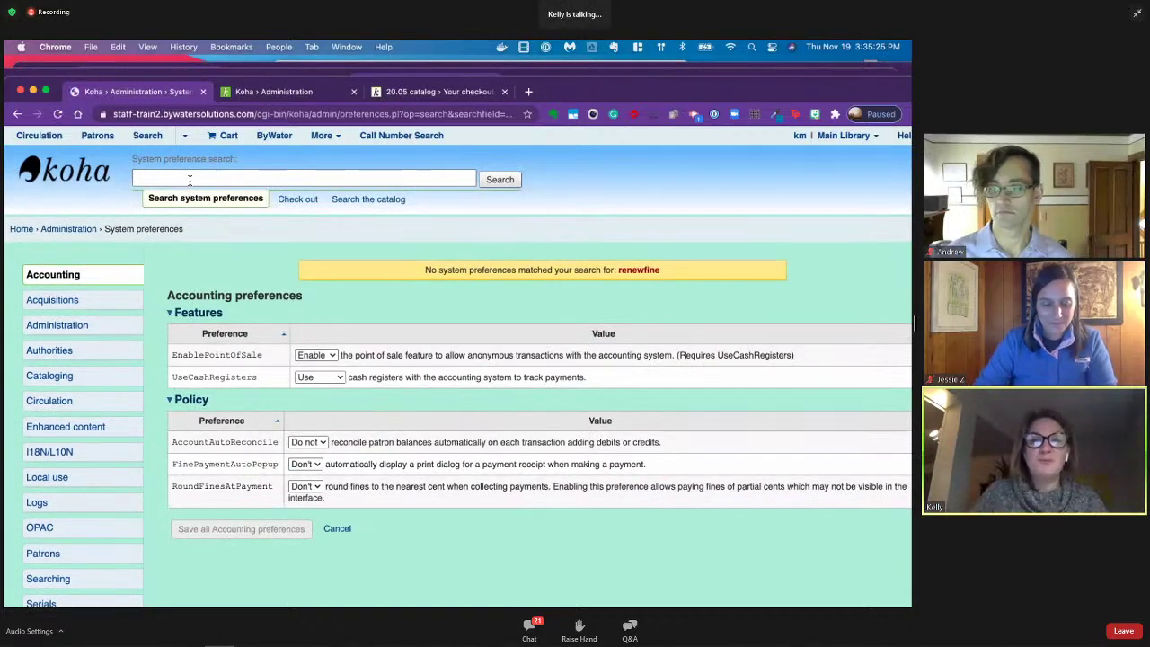
Step: Search the system preferences for "renew" and locate RenewAccruingItemInOpac and RenewAccruingItemWhenPaid under the checkout policy
{"action": "type", "text": "renew"}
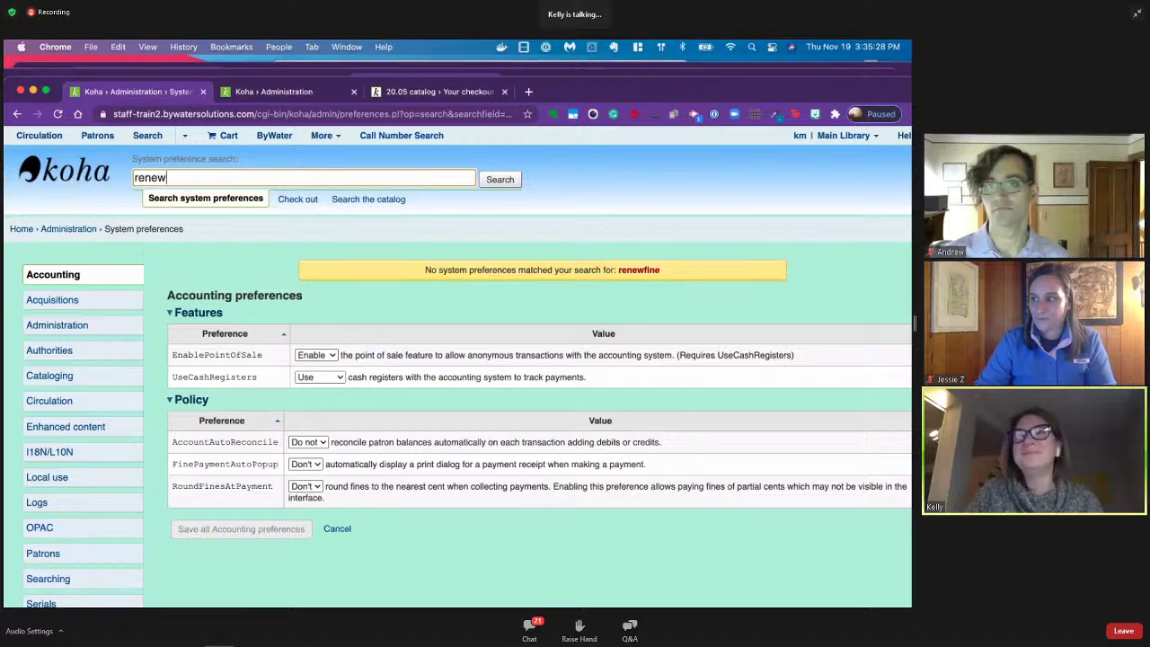
{"action": "key", "text": "Return"}
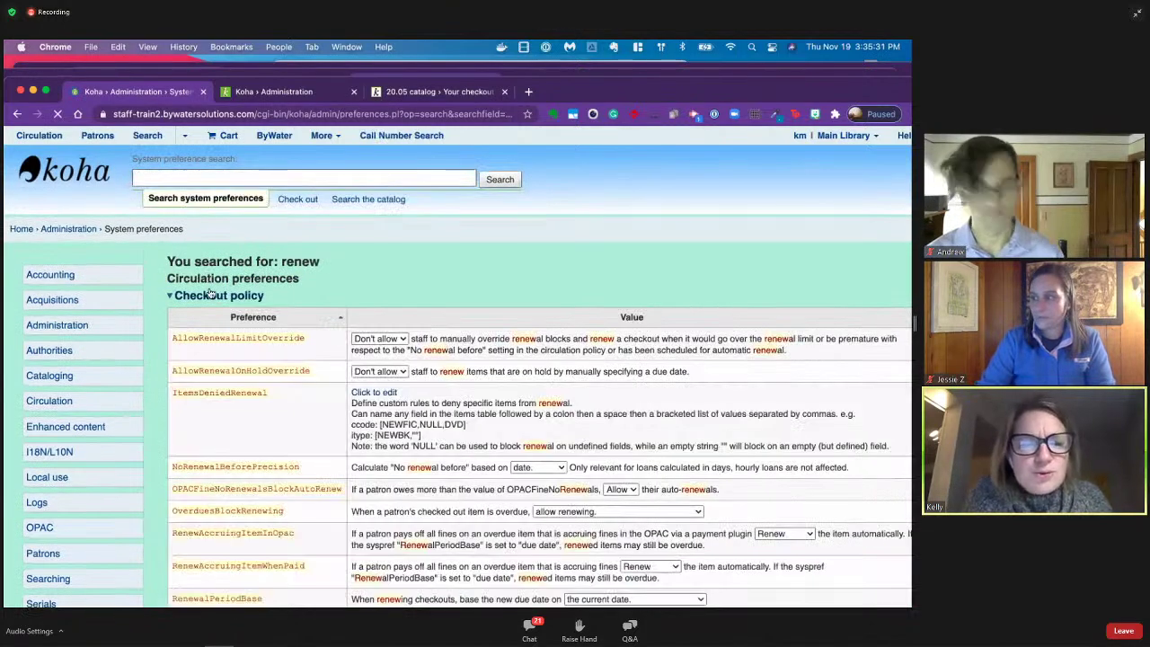
{"action": "scroll", "coordinate": [180, 474], "scroll_direction": "down", "scroll_amount": 1}
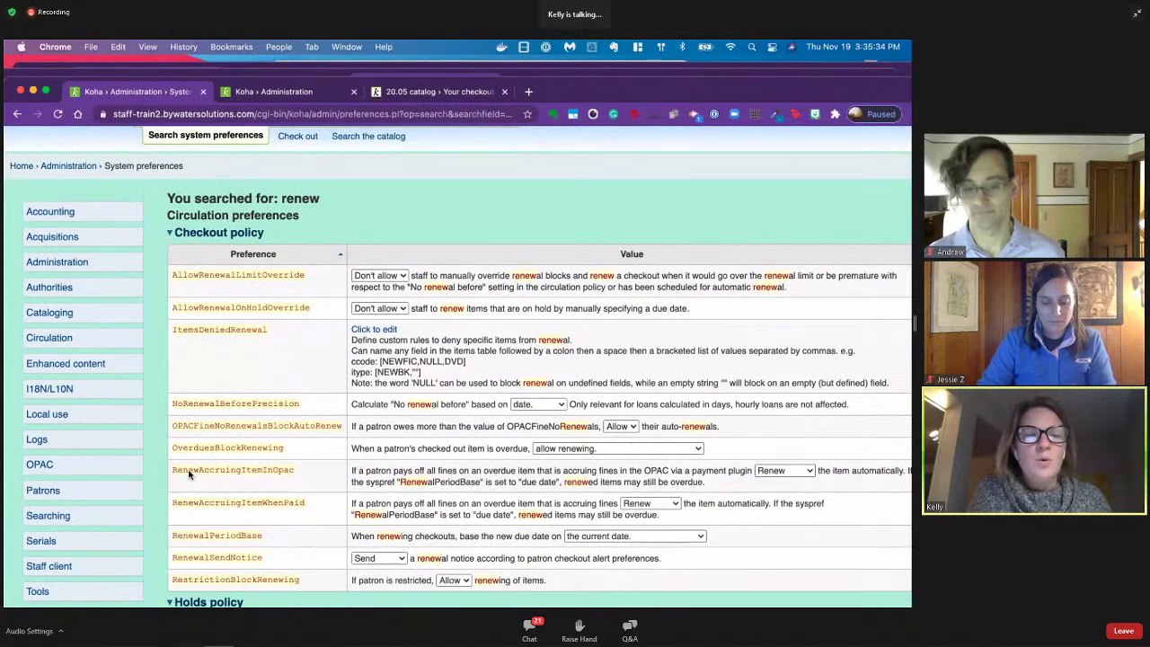
{"action": "left_click_drag", "start_coordinate": [172, 470], "coordinate": [301, 476]}
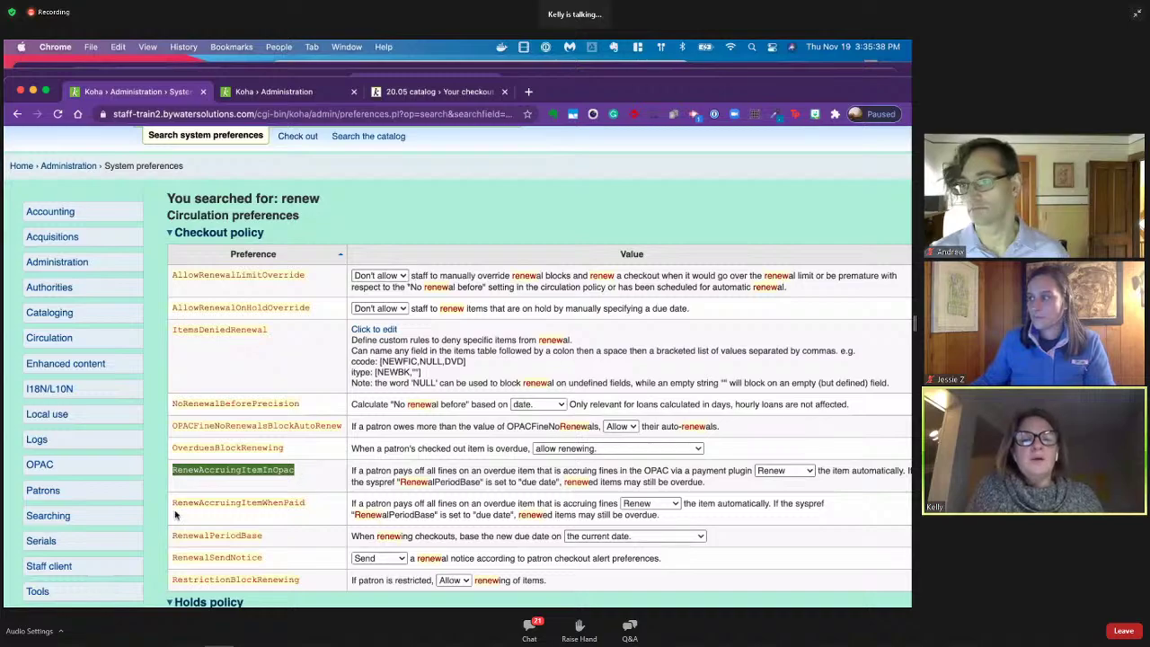
{"action": "left_click_drag", "start_coordinate": [172, 506], "coordinate": [318, 512]}
{"action": "scroll", "coordinate": [316, 508], "scroll_direction": "down", "scroll_amount": 1}
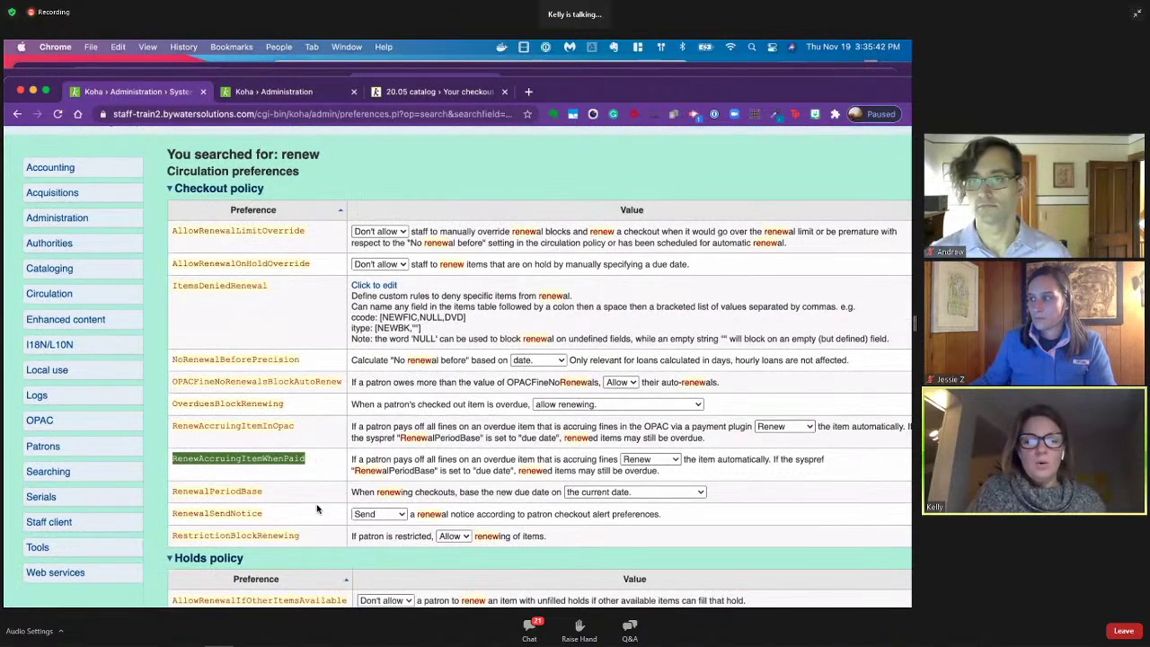
Step: Enlarge the page to 110% and examine the RenewAccruingItemWhenPaid preference's description and setting
{"action": "key", "text": "super+plus"}
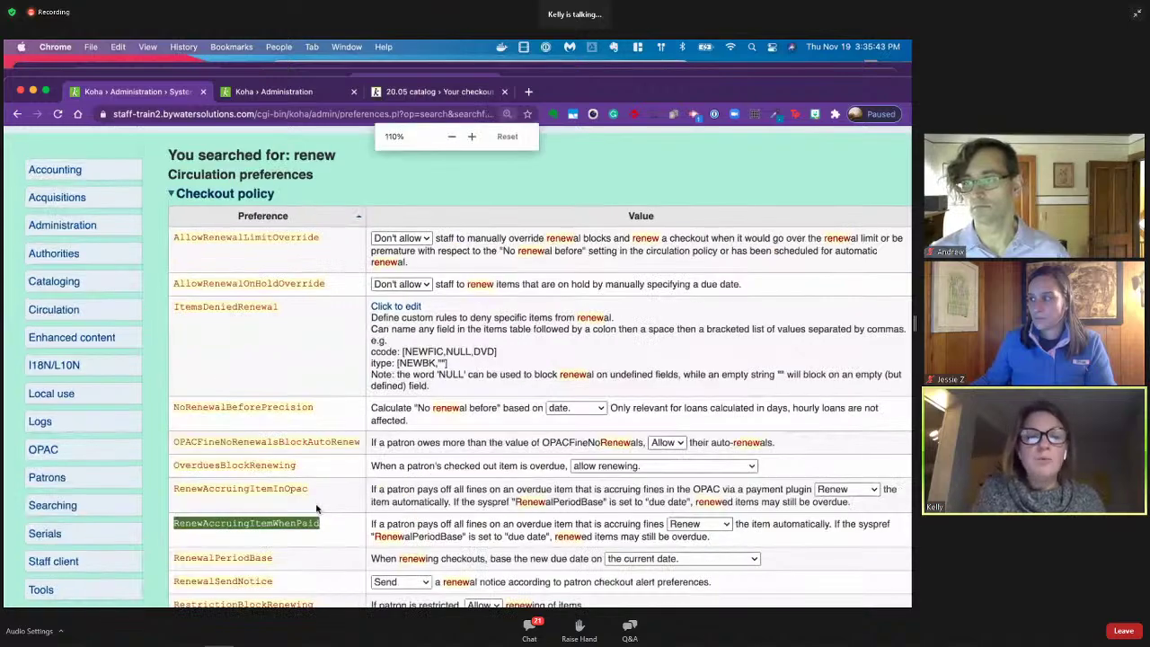
{"action": "scroll", "coordinate": [324, 467], "scroll_direction": "down", "scroll_amount": 3}
{"action": "left_click", "coordinate": [350, 343]}
{"action": "scroll", "coordinate": [349, 342], "scroll_direction": "down", "scroll_amount": 2}
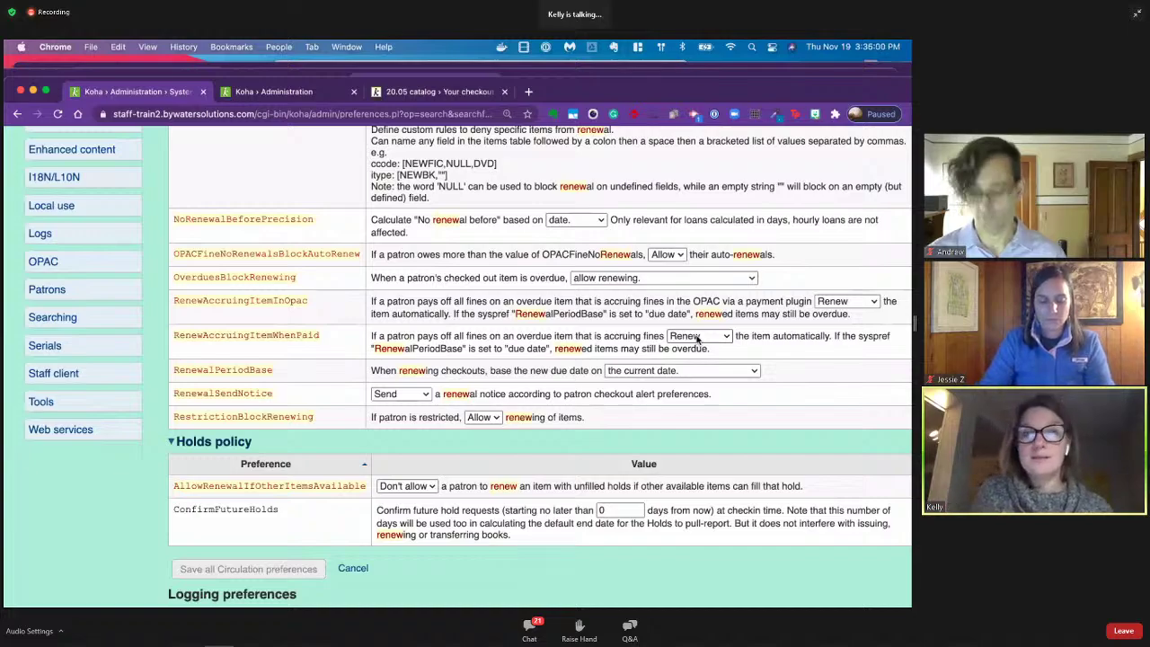
{"action": "triple_click", "coordinate": [471, 346]}
{"action": "left_click", "coordinate": [482, 358]}
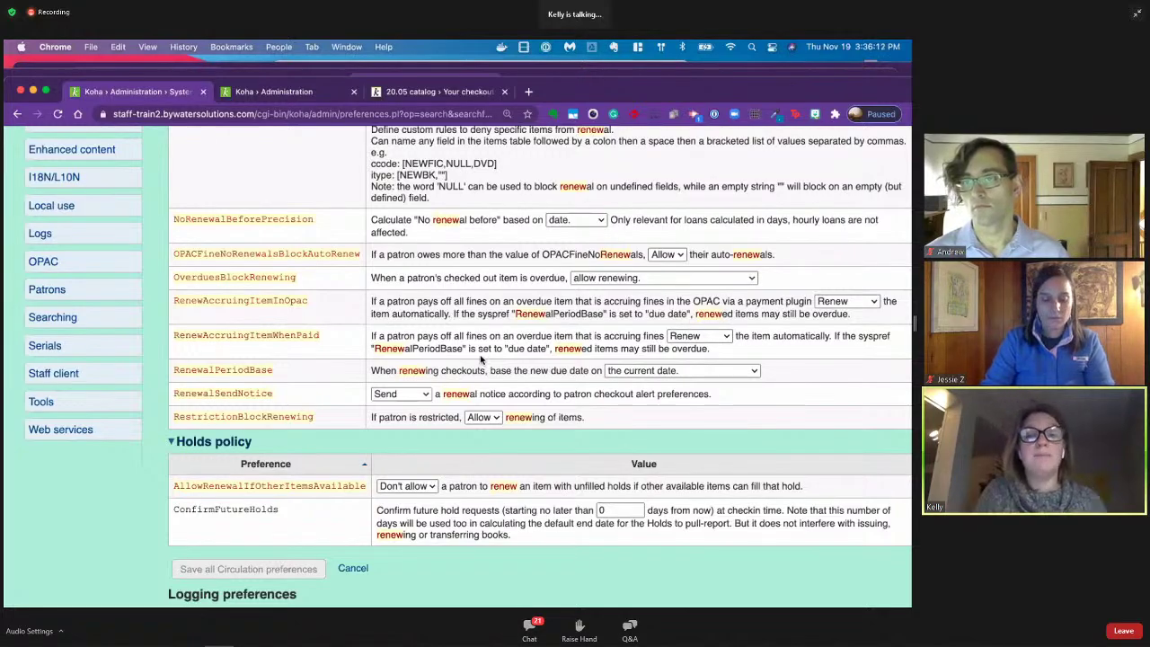
Step: Examine the due date options of RenewalPeriodBase, keep "the current date.", and review the RenewAccruingItemInOpac preference
{"action": "double_click", "coordinate": [261, 375]}
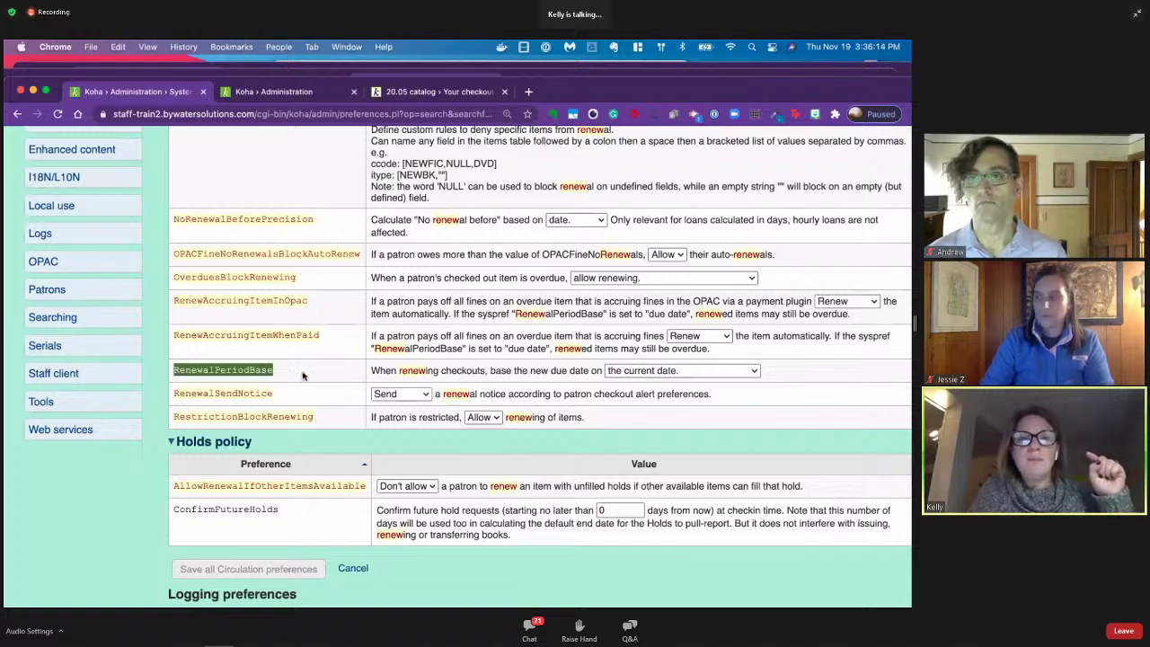
{"action": "left_click", "coordinate": [640, 373]}
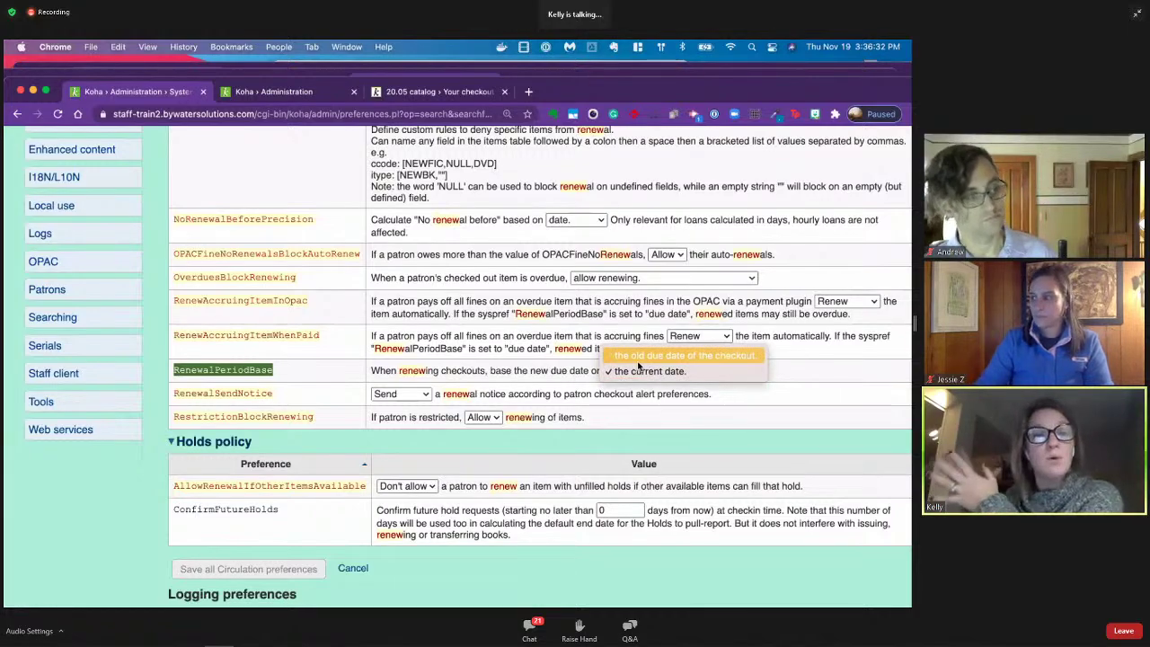
{"action": "left_click", "coordinate": [643, 370]}
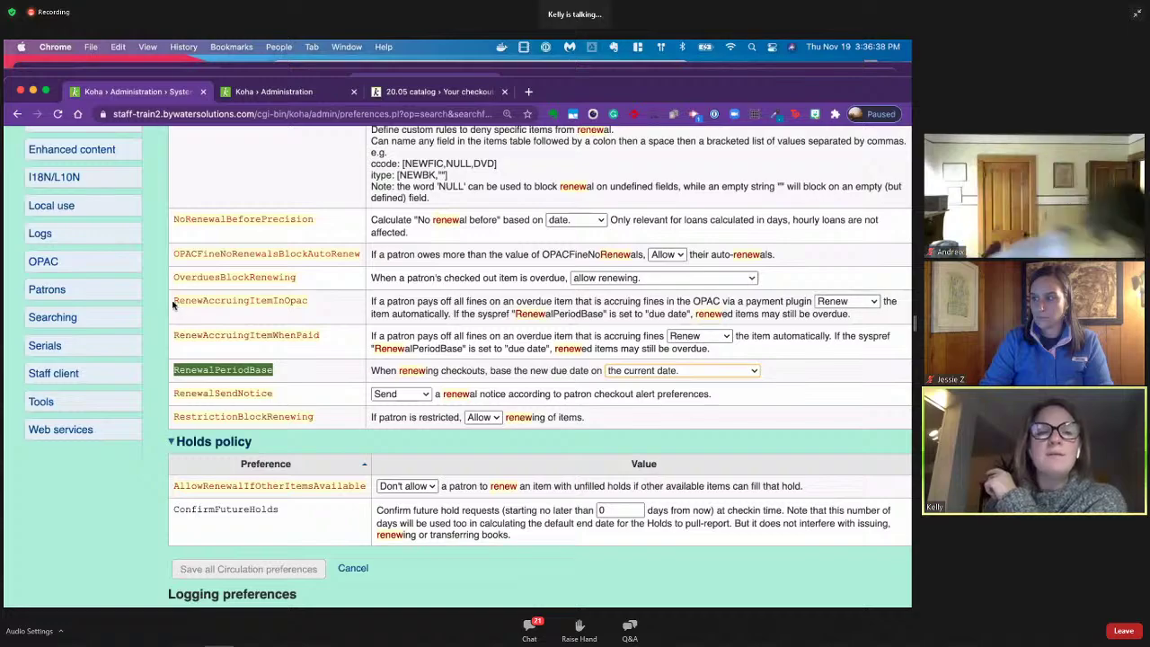
{"action": "double_click", "coordinate": [294, 307]}
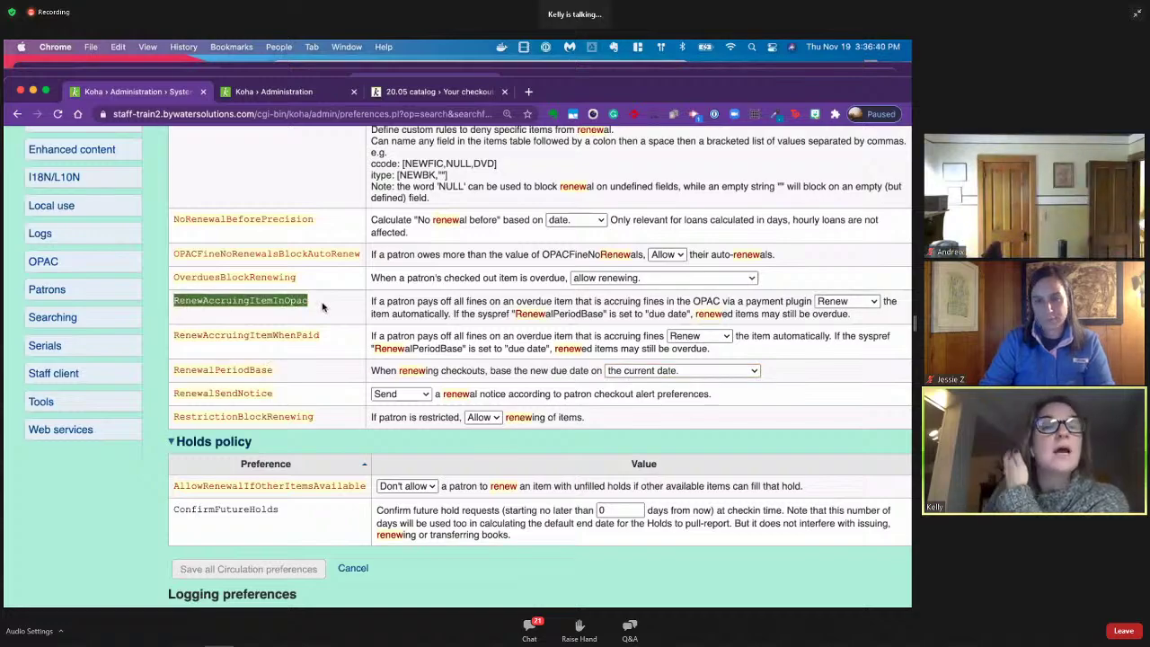
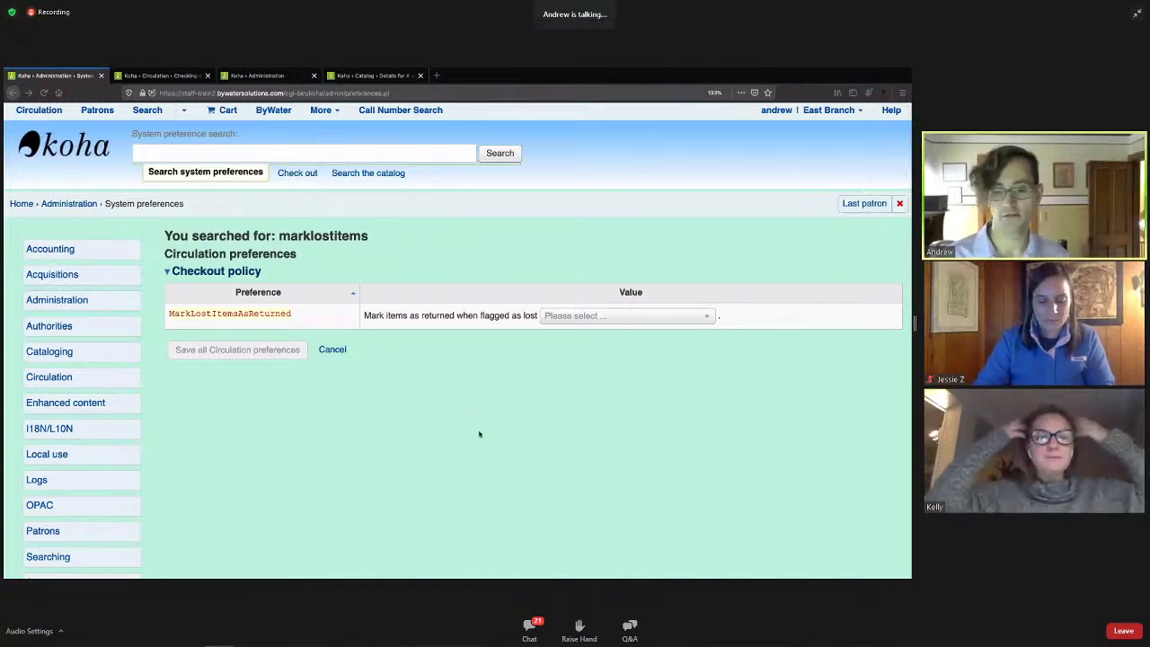
Step: Examine the MarkLostItemsAsReturned preference and its list of situations for marking lost items as returned
{"action": "double_click", "coordinate": [210, 315]}
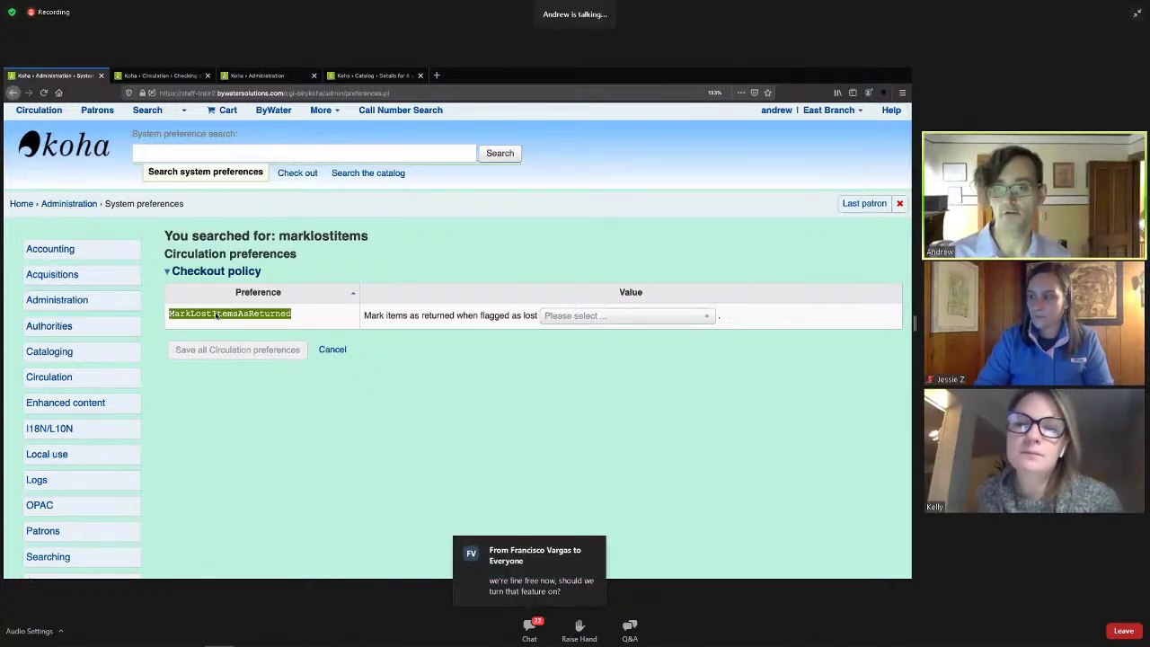
{"action": "left_click", "coordinate": [553, 442]}
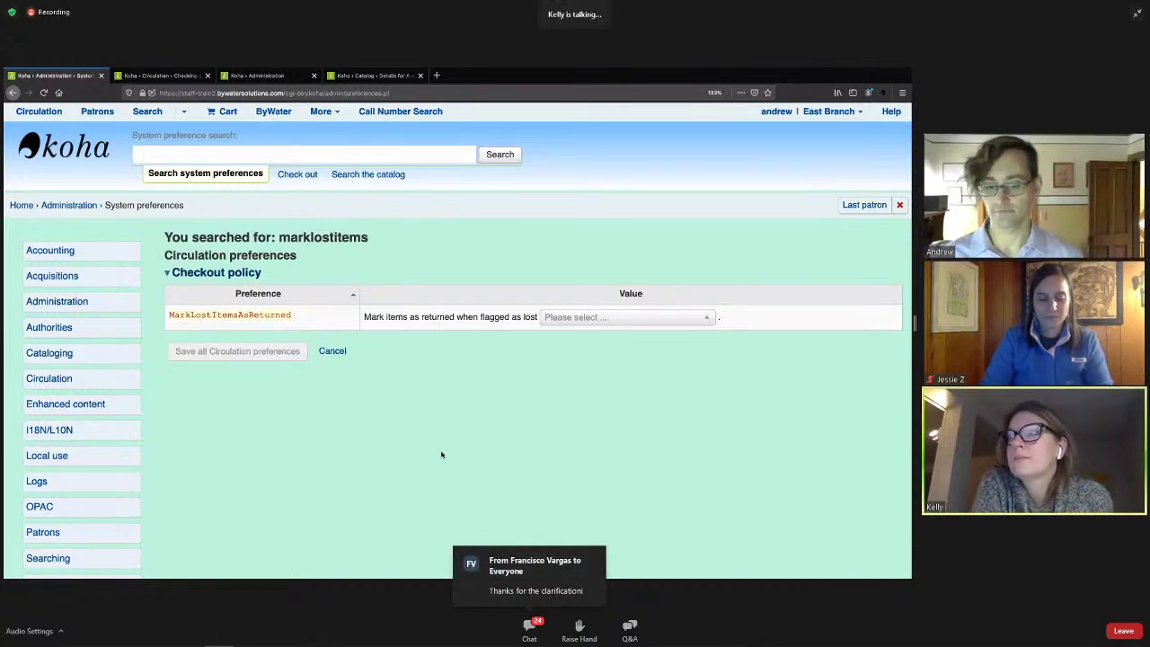
{"action": "double_click", "coordinate": [261, 315]}
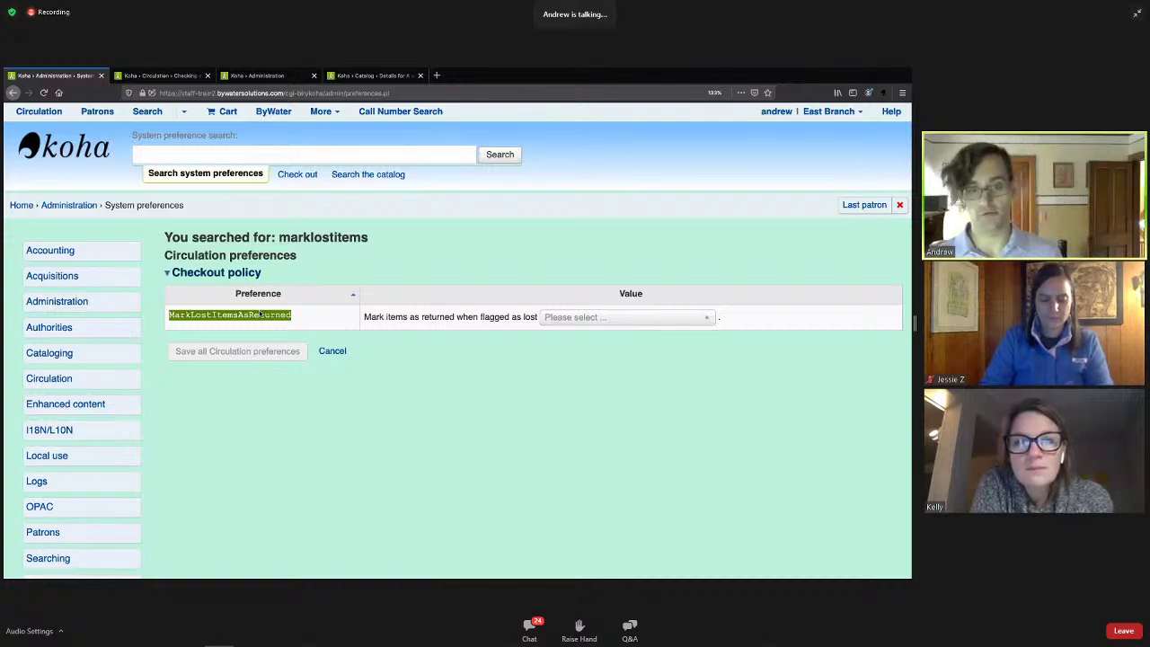
{"action": "left_click", "coordinate": [593, 318]}
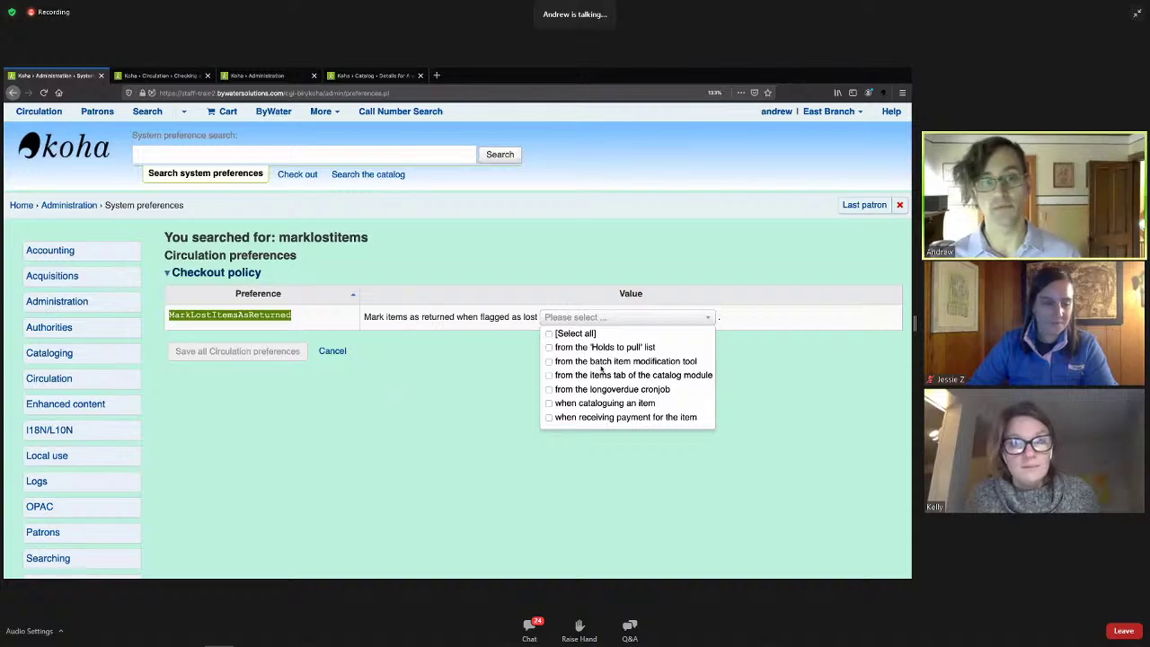
{"action": "left_click", "coordinate": [354, 429]}
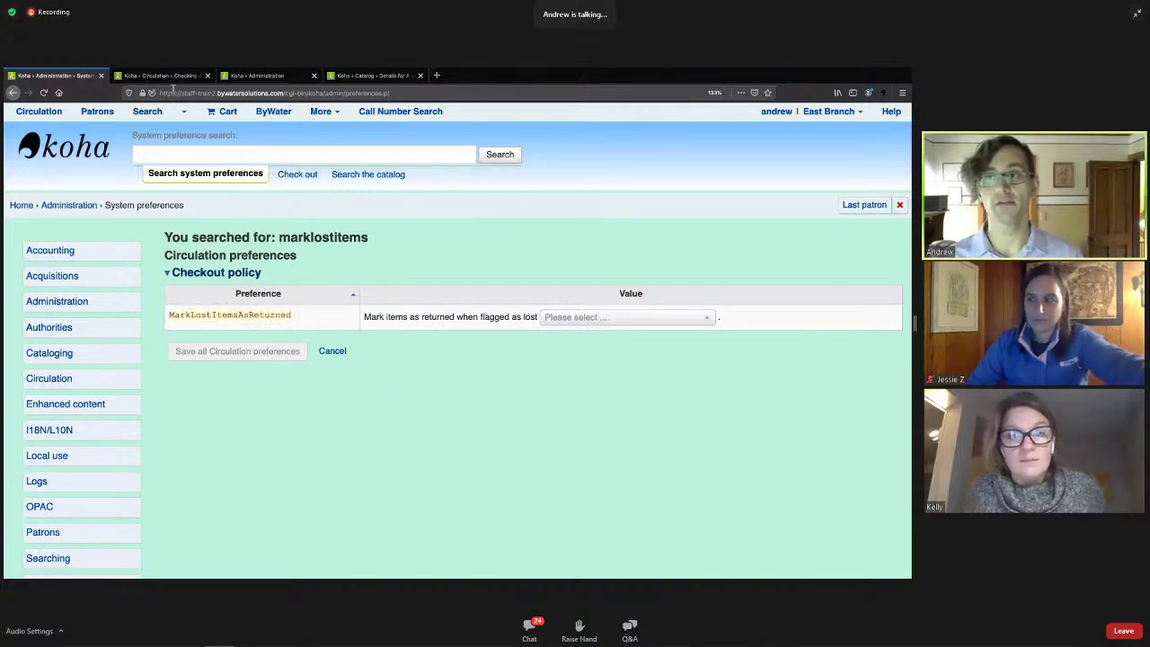
Step: Review the patron's lost checkouts and outstanding charges, and reopen the option list of the MarkLostItemsAsReturned preference
{"action": "left_click", "coordinate": [170, 76]}
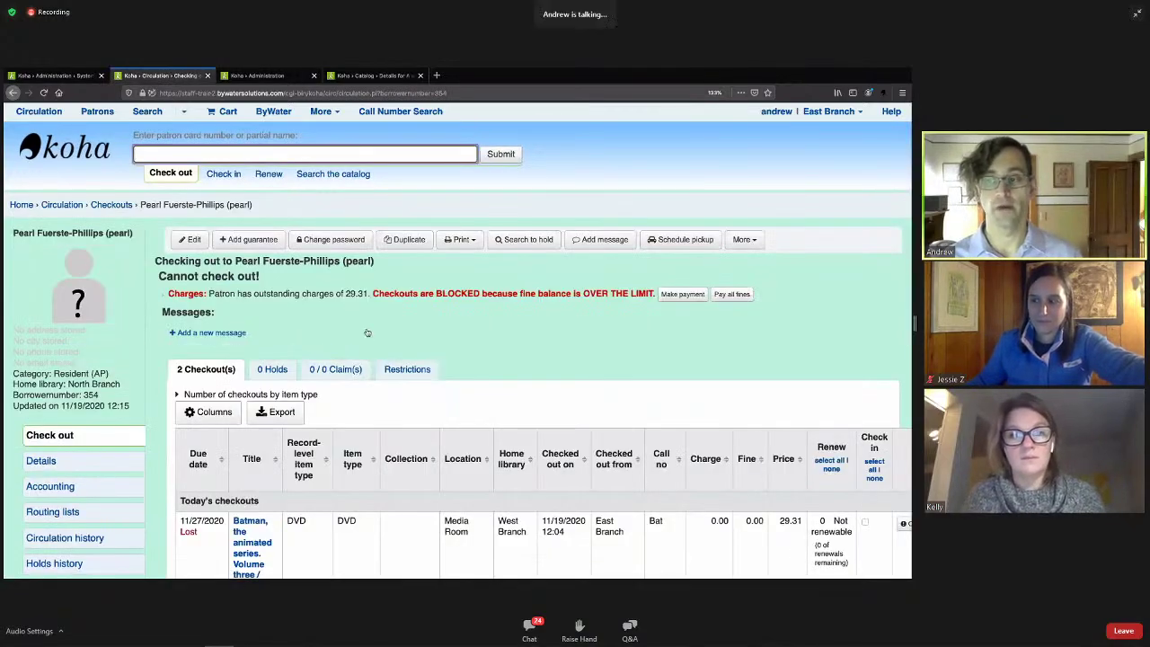
{"action": "scroll", "coordinate": [238, 352], "scroll_direction": "down", "scroll_amount": 5}
{"action": "scroll", "coordinate": [238, 353], "scroll_direction": "down", "scroll_amount": 1}
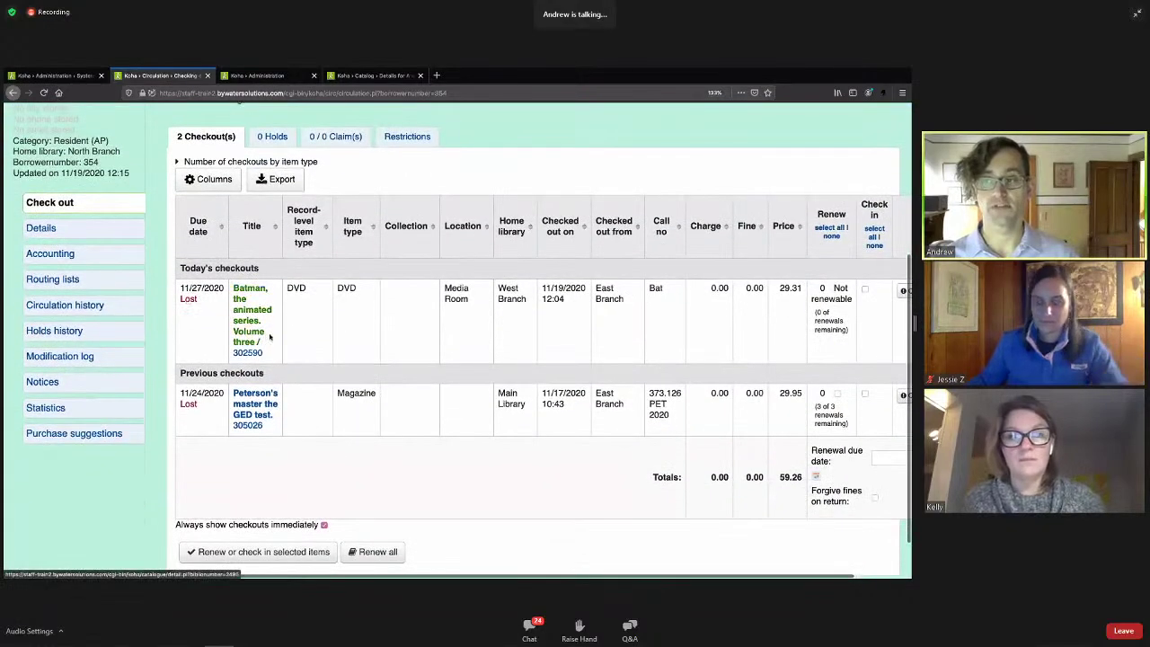
{"action": "scroll", "coordinate": [261, 311], "scroll_direction": "up", "scroll_amount": 5}
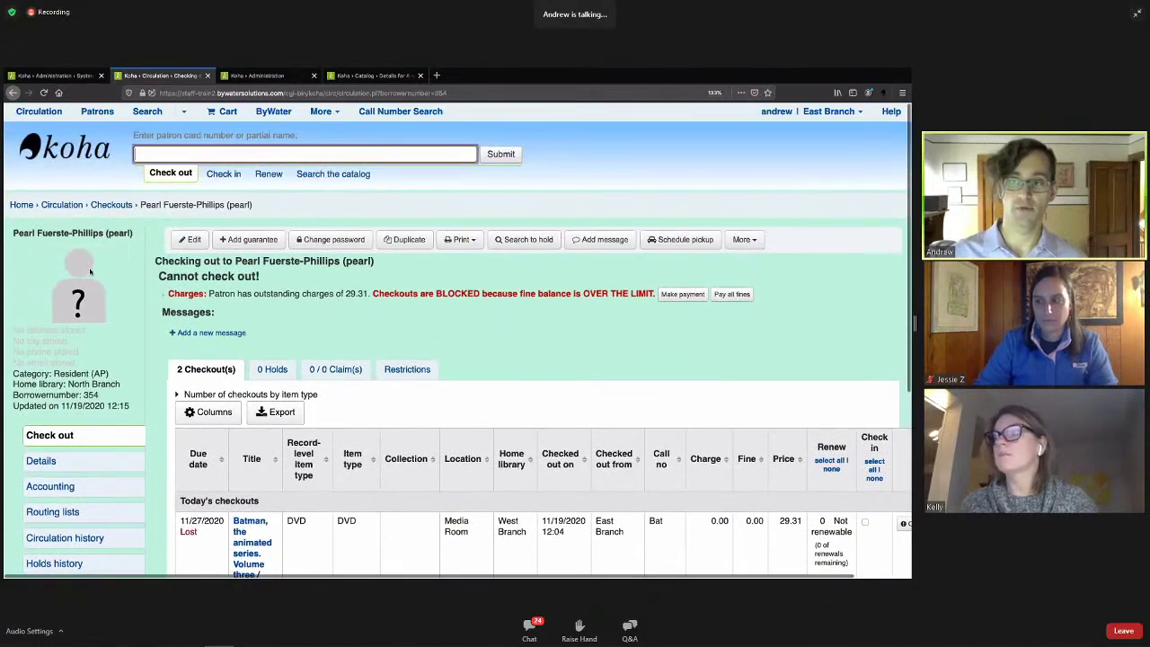
{"action": "scroll", "coordinate": [265, 440], "scroll_direction": "down", "scroll_amount": 3}
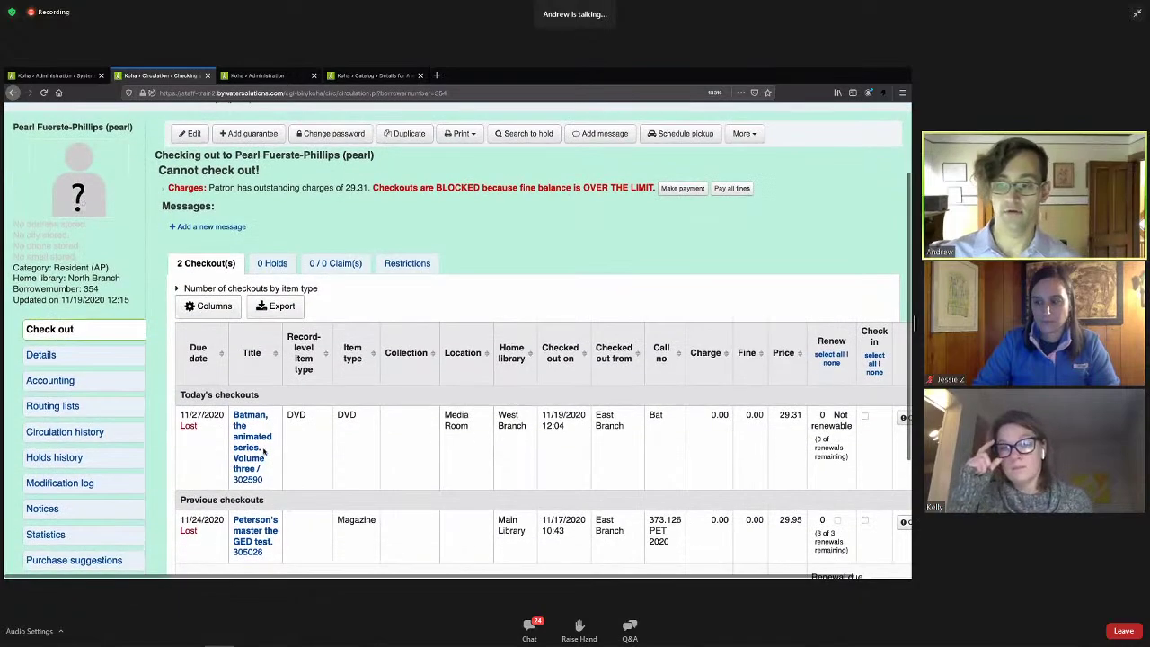
{"action": "scroll", "coordinate": [266, 431], "scroll_direction": "down", "scroll_amount": 1}
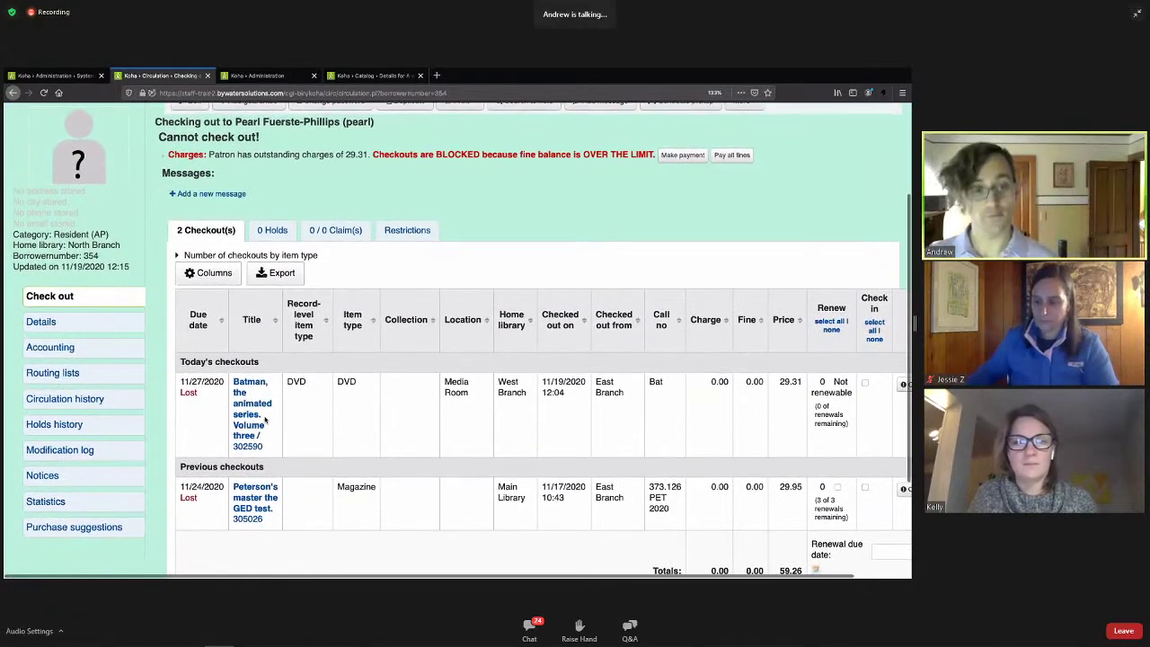
{"action": "left_click", "coordinate": [252, 425]}
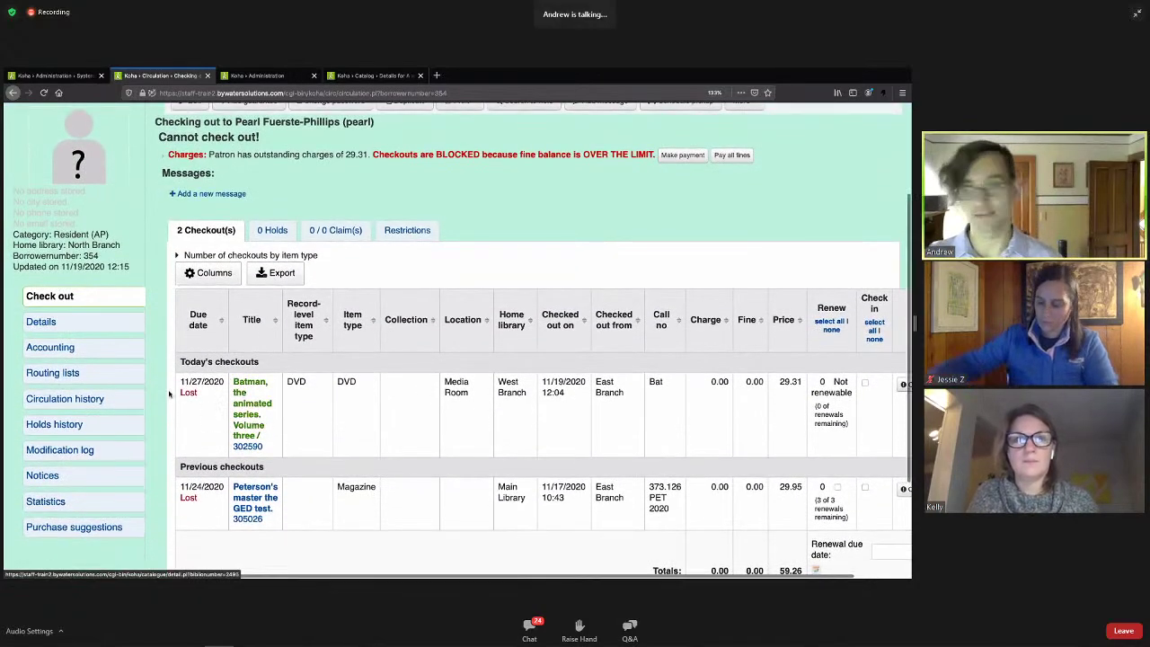
{"action": "scroll", "coordinate": [350, 180], "scroll_direction": "up", "scroll_amount": 1}
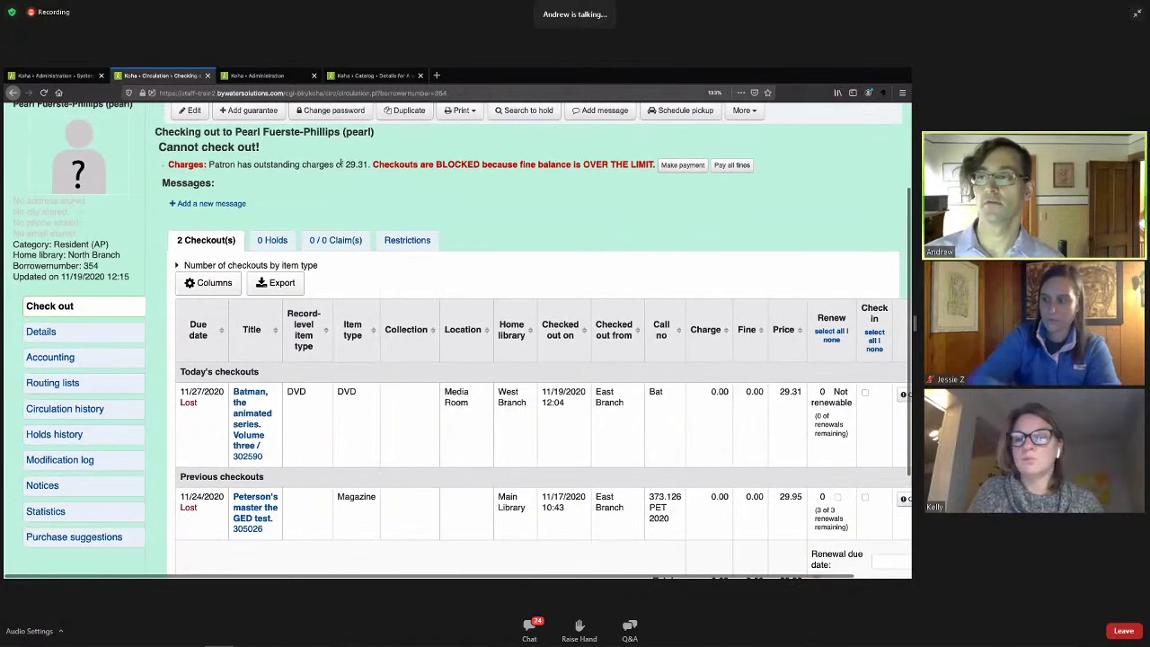
{"action": "left_click_drag", "start_coordinate": [342, 165], "coordinate": [378, 166]}
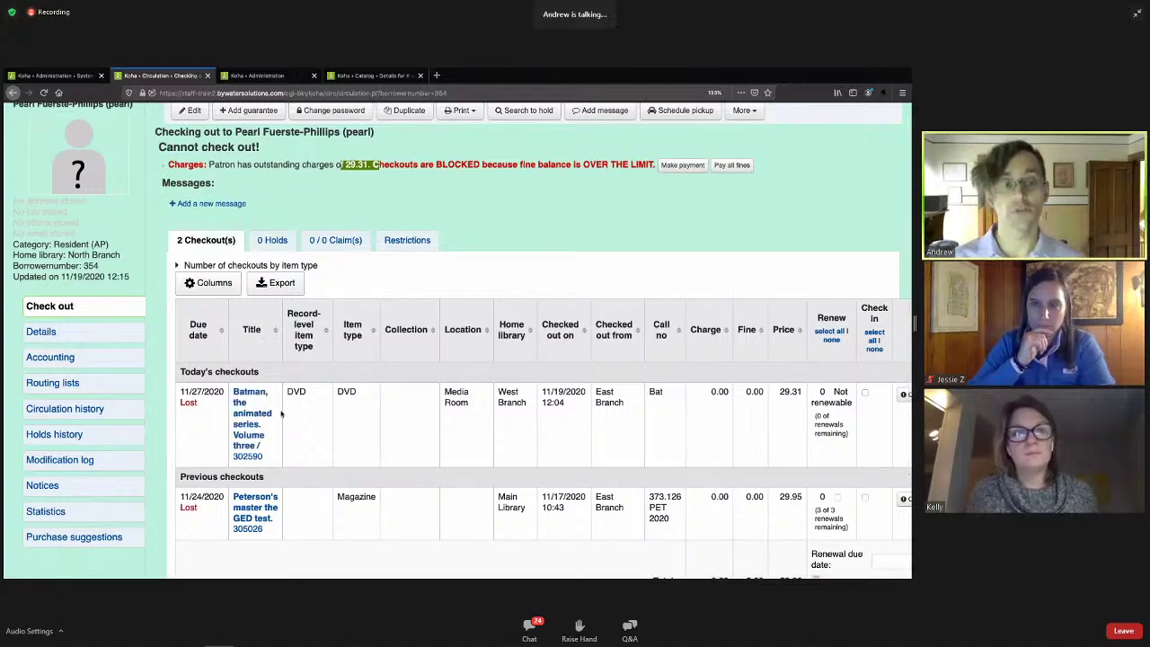
{"action": "scroll", "coordinate": [281, 413], "scroll_direction": "down", "scroll_amount": 1}
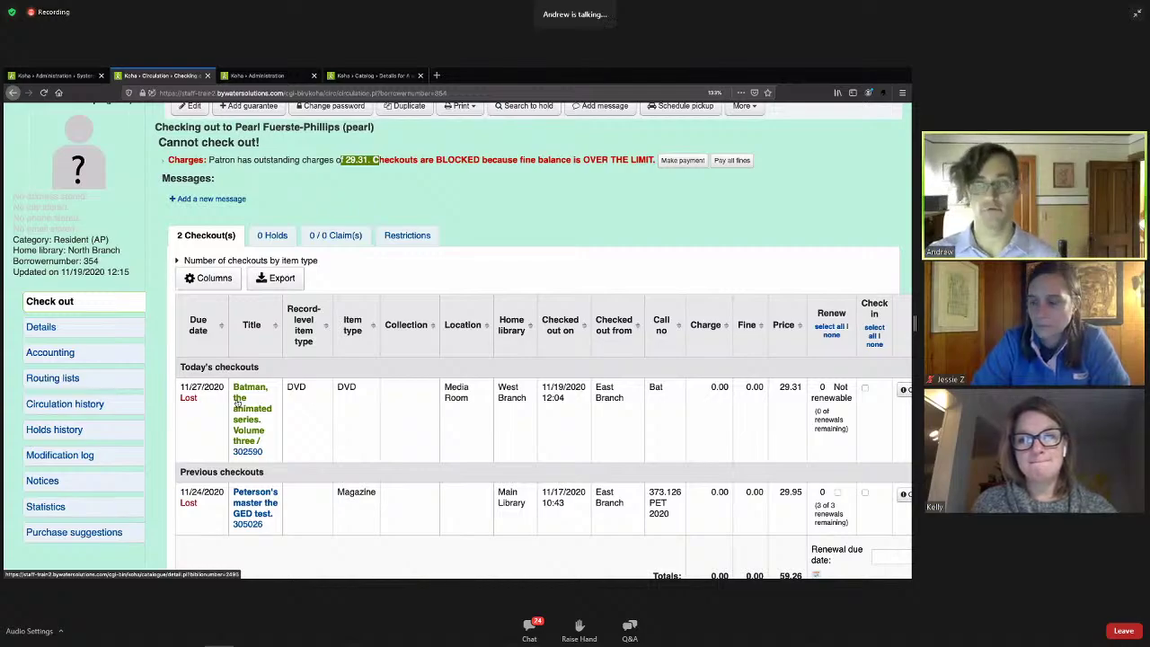
{"action": "left_click", "coordinate": [54, 77]}
{"action": "left_click", "coordinate": [611, 319]}
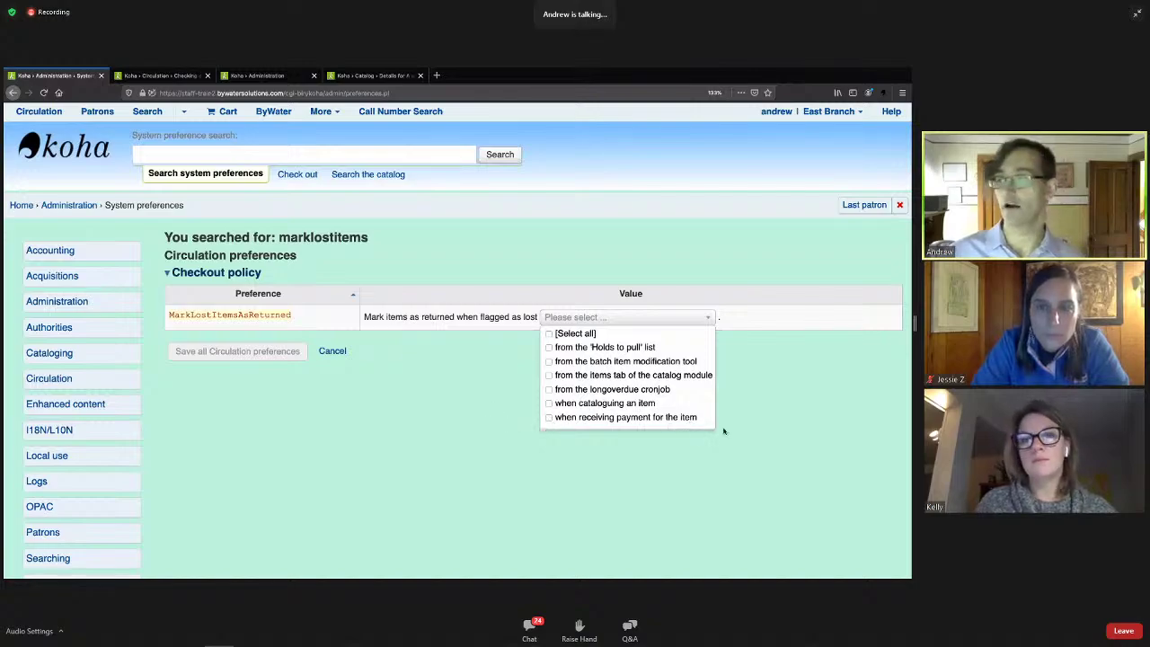
Step: Pay all of the patron's outstanding fines with payment type Cash at the Circulation Desk register, and check the patron's checkout list
{"action": "left_click", "coordinate": [155, 76]}
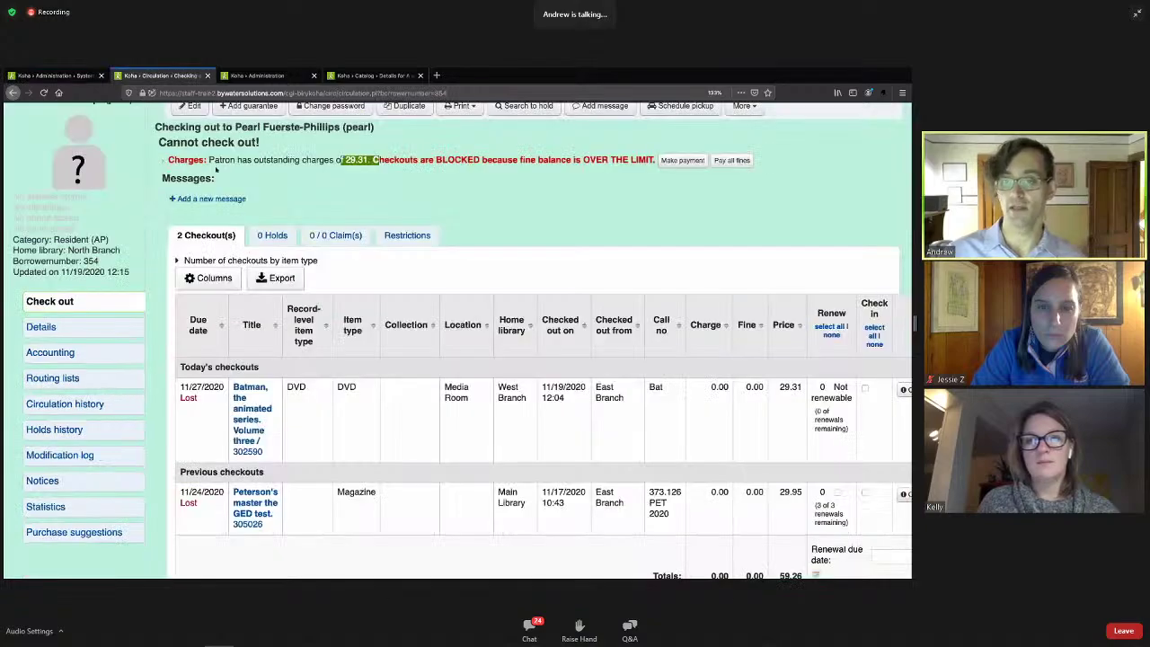
{"action": "scroll", "coordinate": [441, 283], "scroll_direction": "up", "scroll_amount": 3}
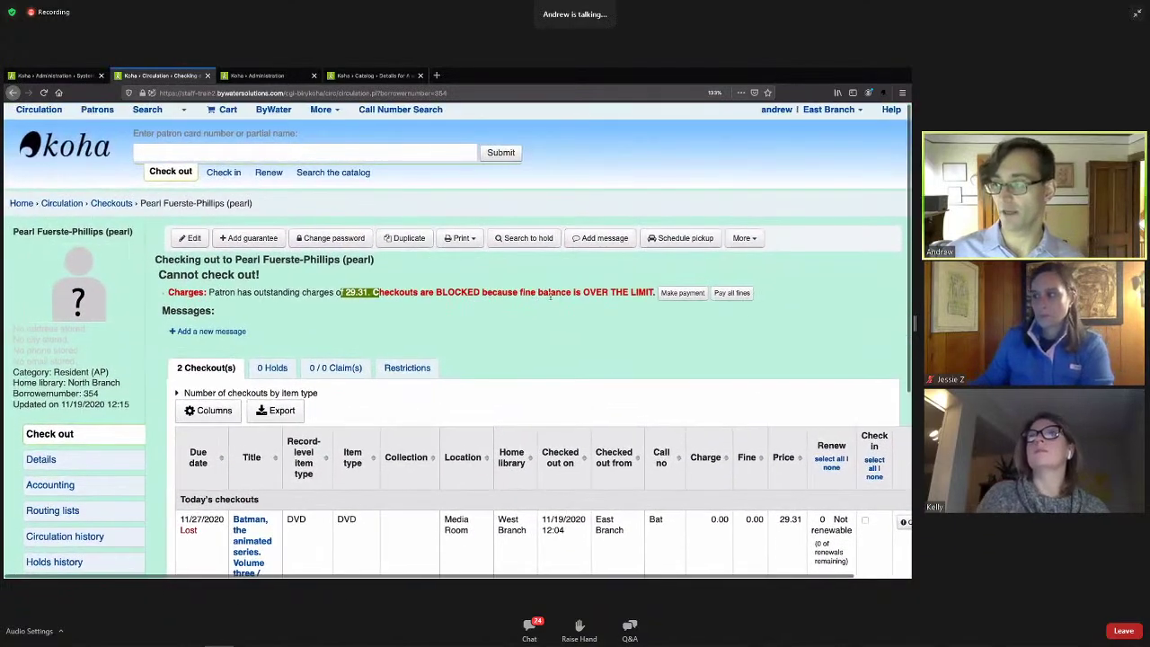
{"action": "left_click", "coordinate": [733, 293]}
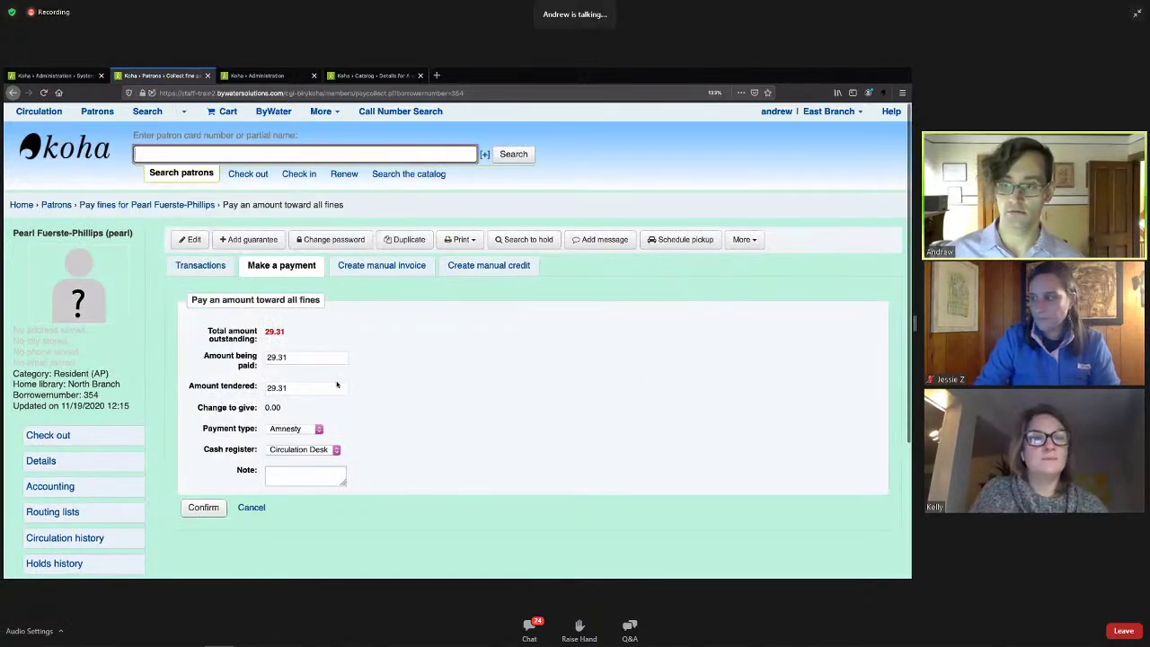
{"action": "left_click", "coordinate": [313, 430]}
{"action": "left_click", "coordinate": [305, 432]}
{"action": "left_click", "coordinate": [305, 431]}
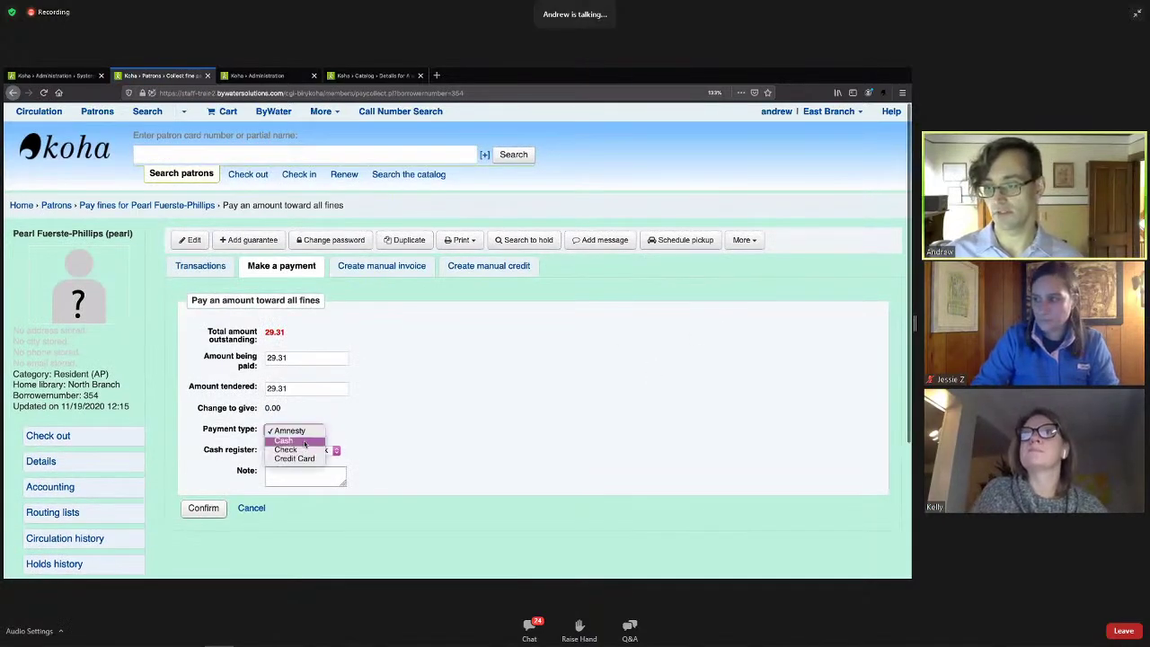
{"action": "left_click", "coordinate": [306, 442]}
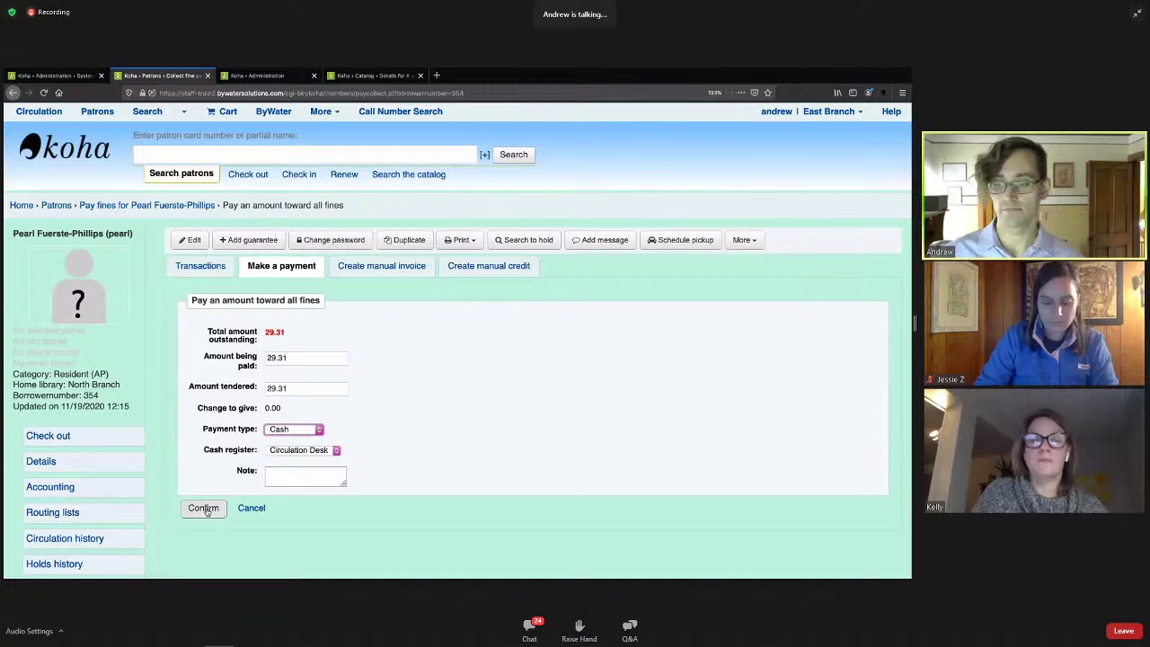
{"action": "key", "text": "Tab"}
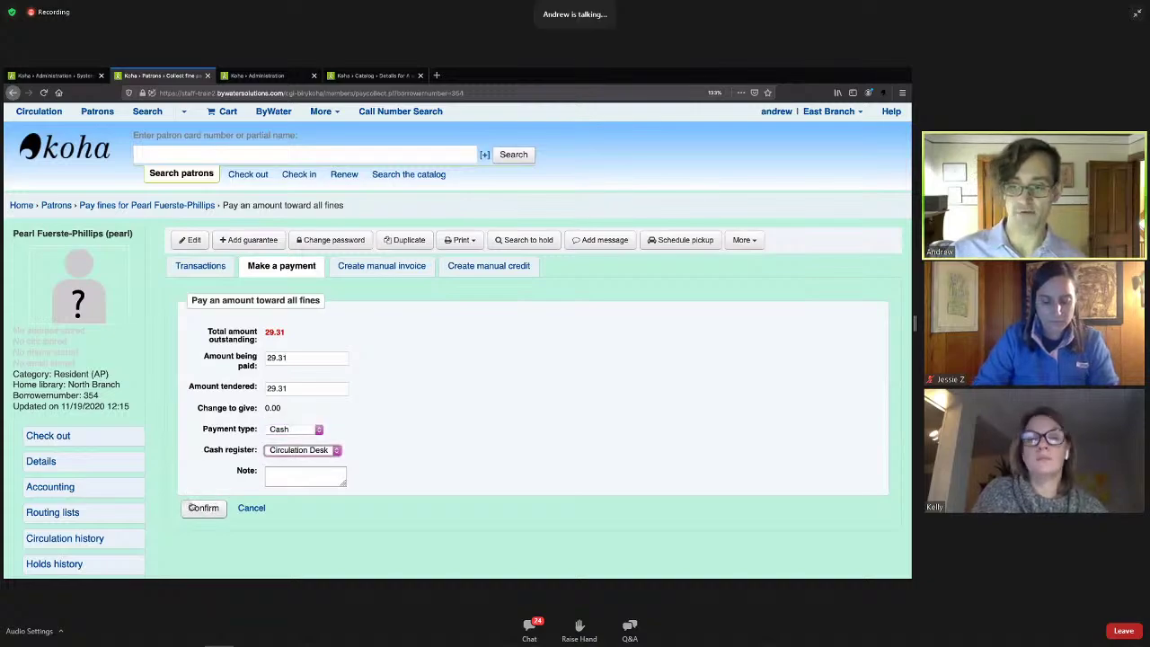
{"action": "left_click", "coordinate": [201, 508]}
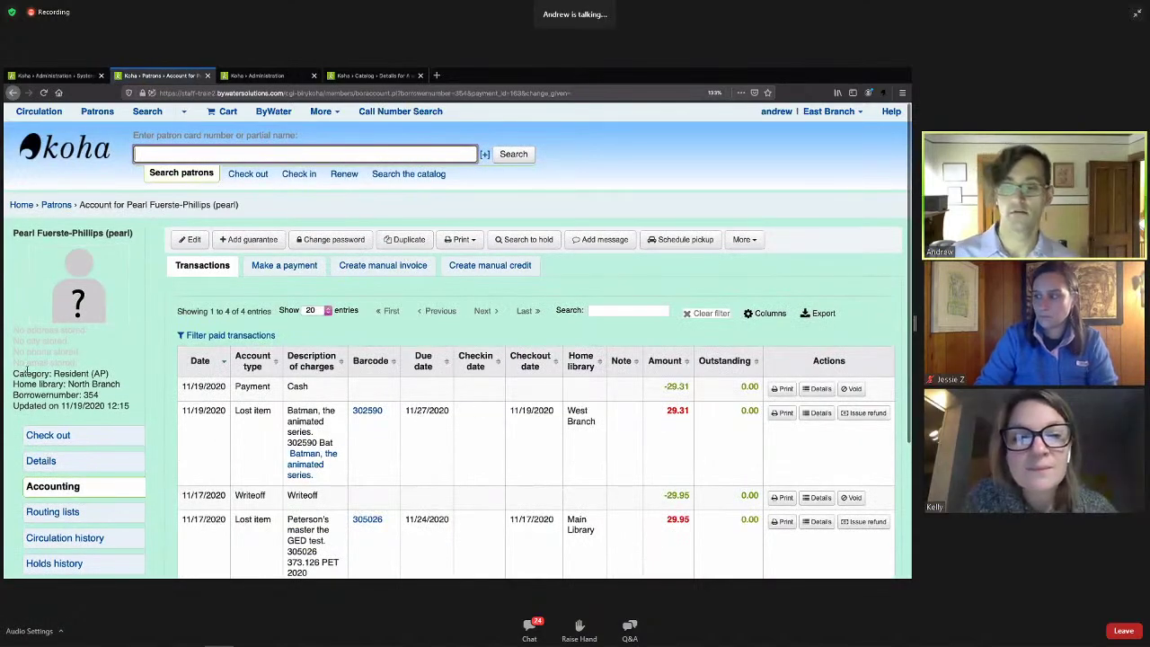
{"action": "left_click", "coordinate": [68, 436]}
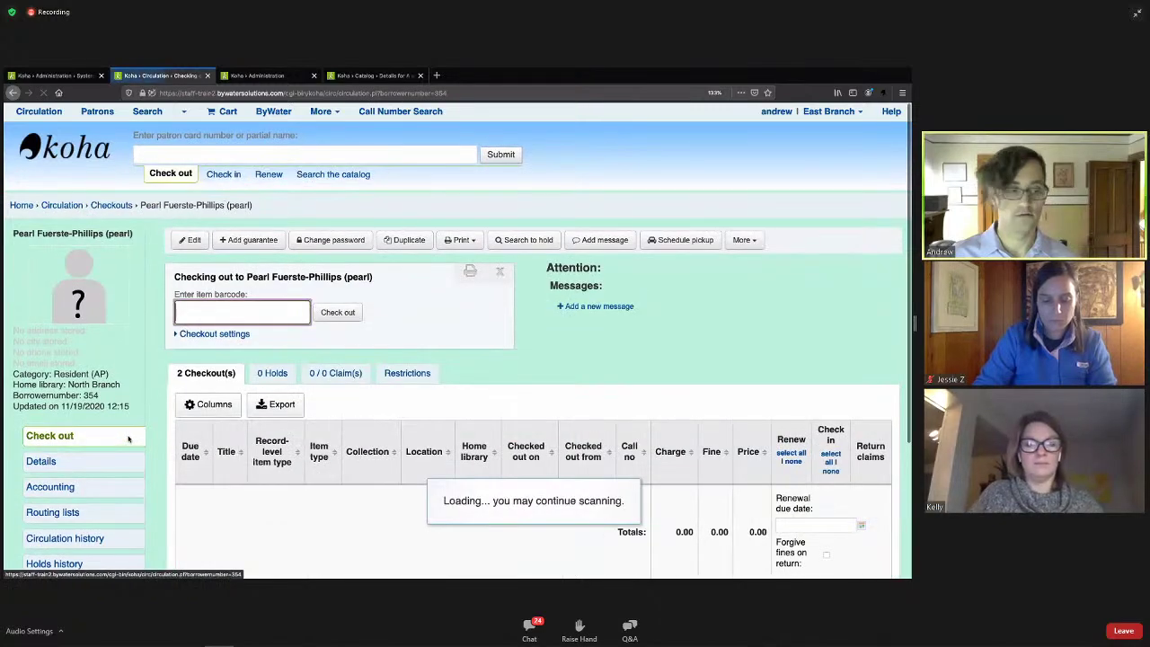
{"action": "scroll", "coordinate": [180, 413], "scroll_direction": "down", "scroll_amount": 3}
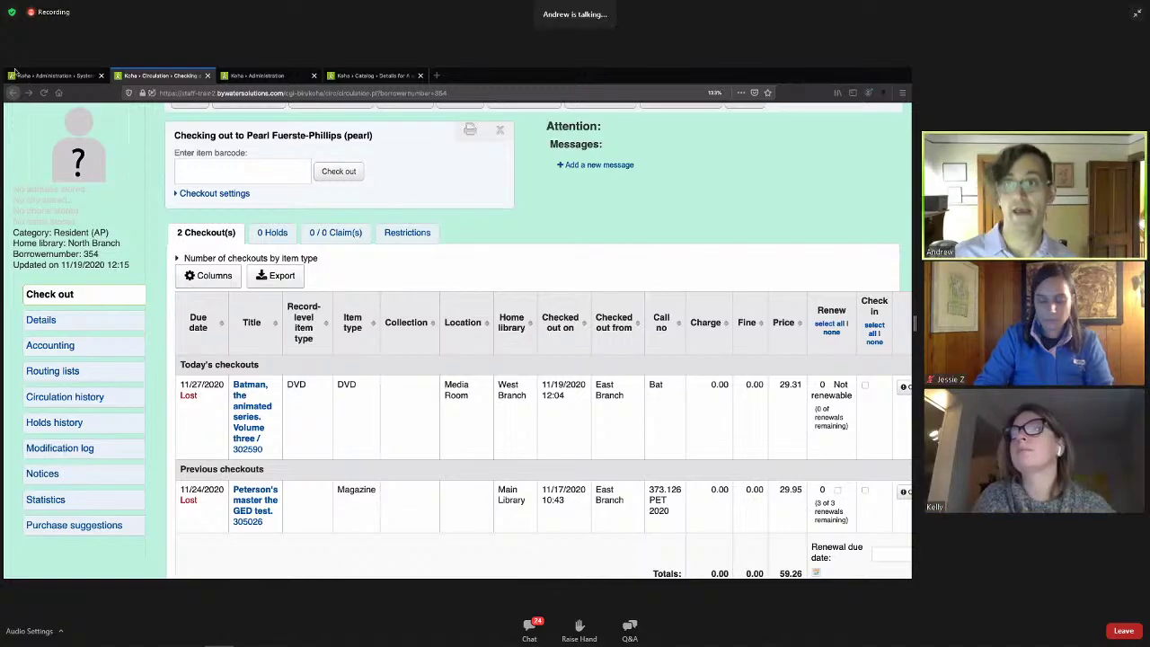
Step: Select "when receiving payment for the item" for the MarkLostItemsAsReturned preference, without saving
{"action": "left_click", "coordinate": [49, 75]}
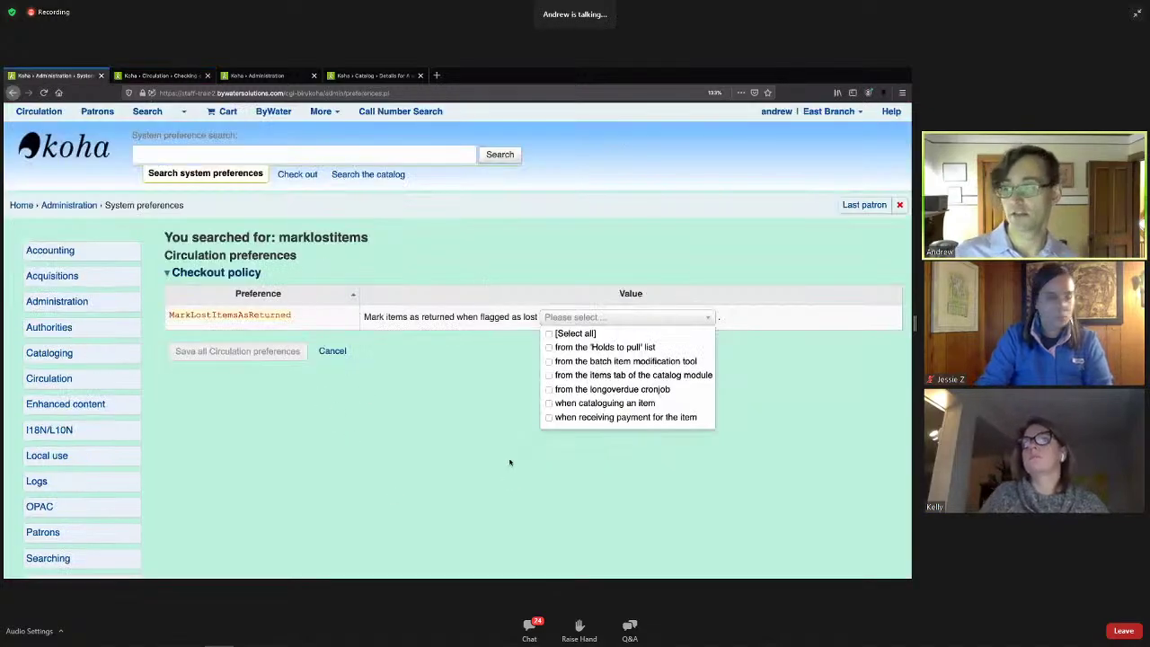
{"action": "left_click", "coordinate": [549, 419]}
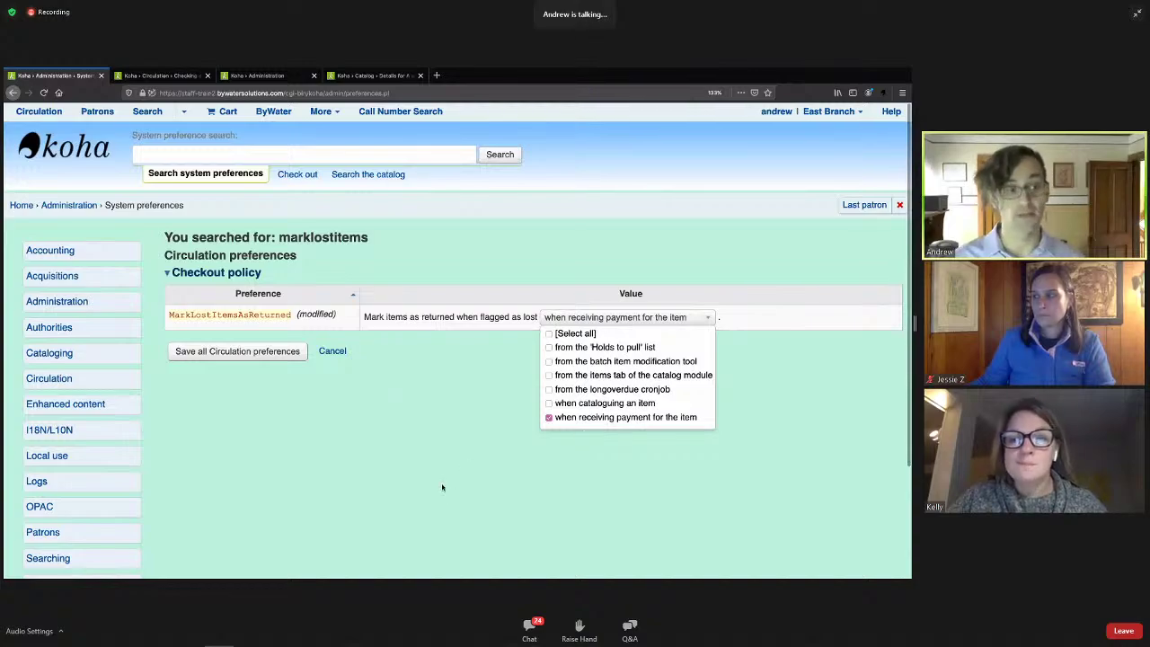
{"action": "scroll", "coordinate": [327, 511], "scroll_direction": "down", "scroll_amount": 1}
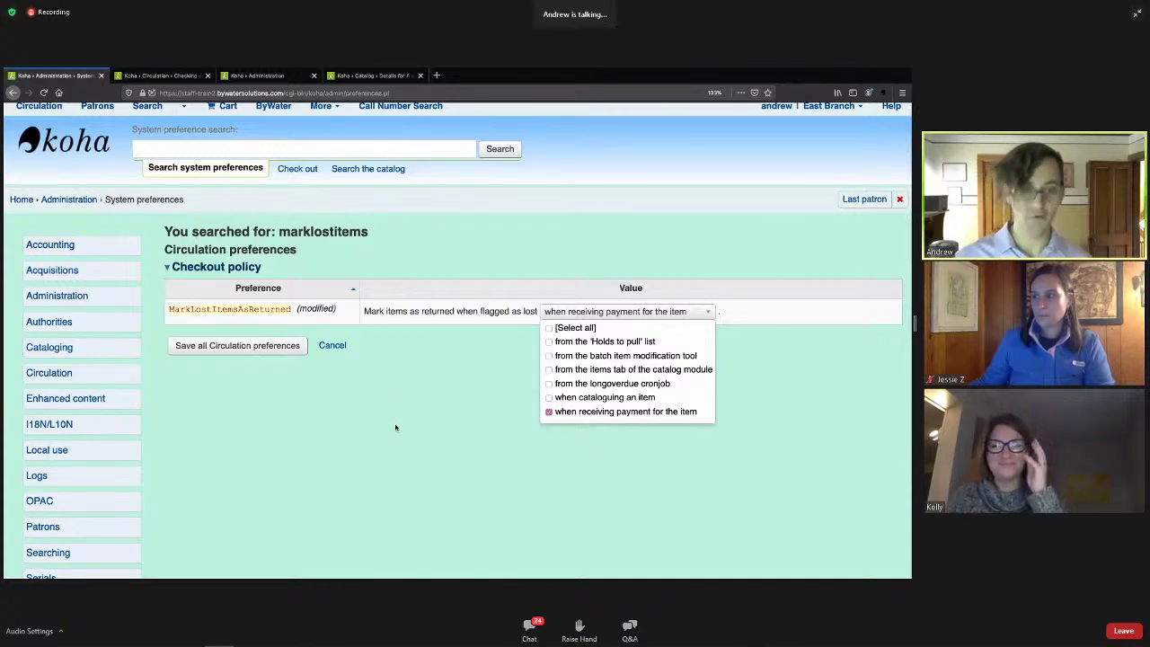
{"action": "scroll", "coordinate": [395, 428], "scroll_direction": "down", "scroll_amount": 1}
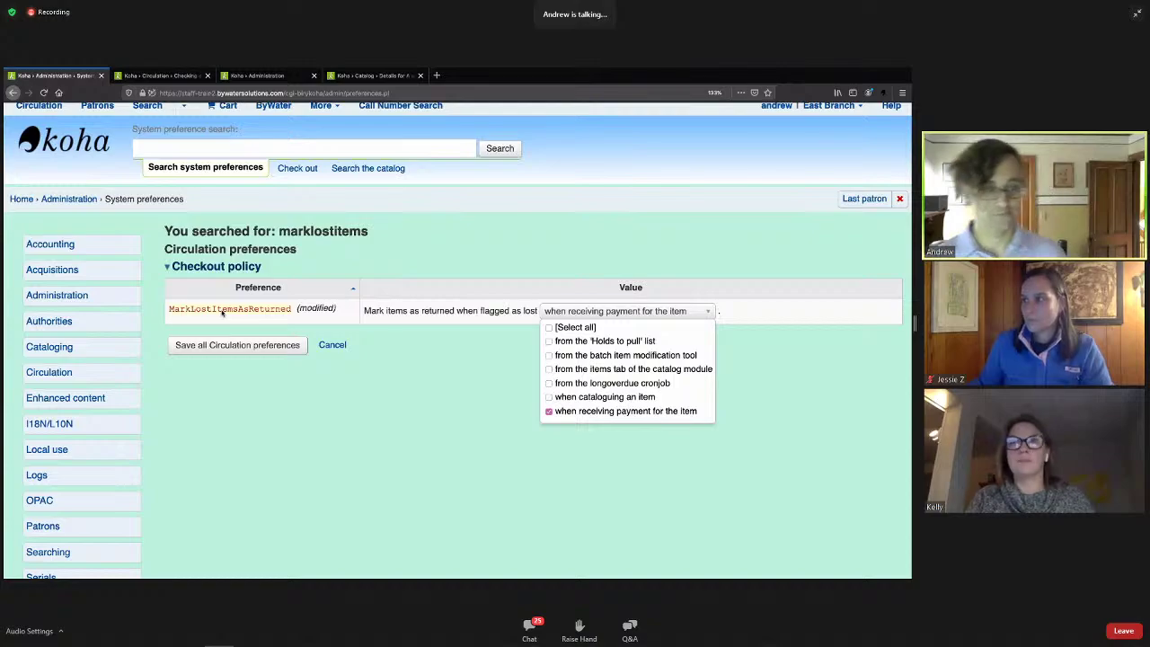
{"action": "scroll", "coordinate": [229, 310], "scroll_direction": "down", "scroll_amount": 1}
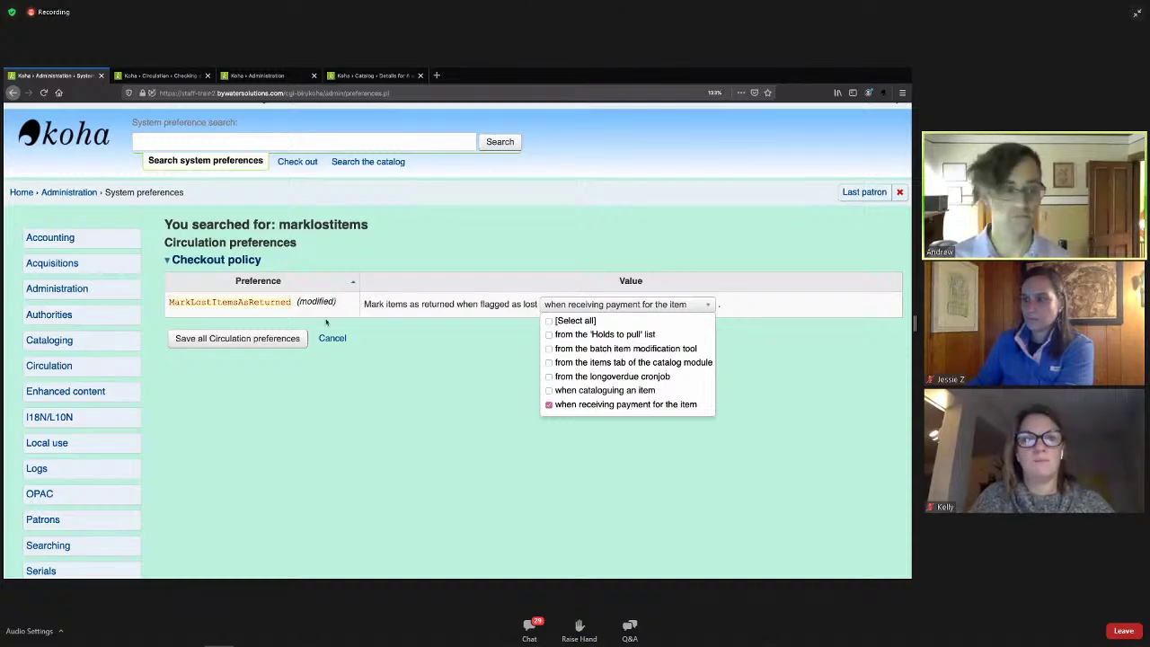
{"action": "scroll", "coordinate": [282, 397], "scroll_direction": "down", "scroll_amount": 1}
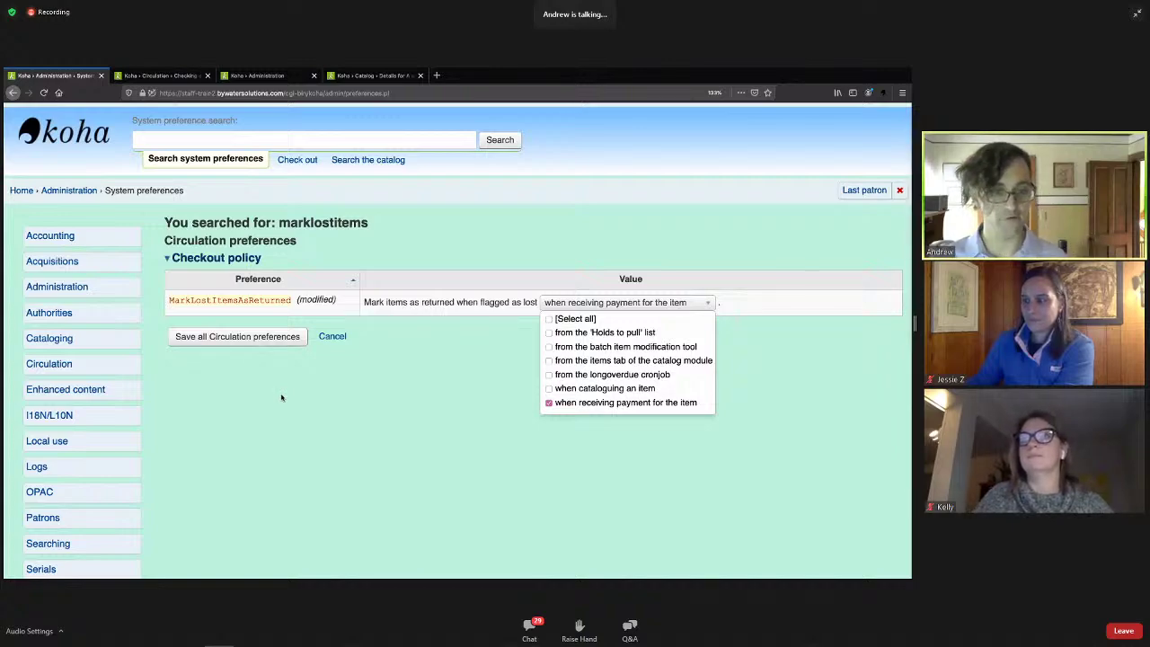
Step: Open the __SEARCH_GROUPS__ library group for editing from Koha administration and examine its feature options
{"action": "left_click", "coordinate": [283, 75]}
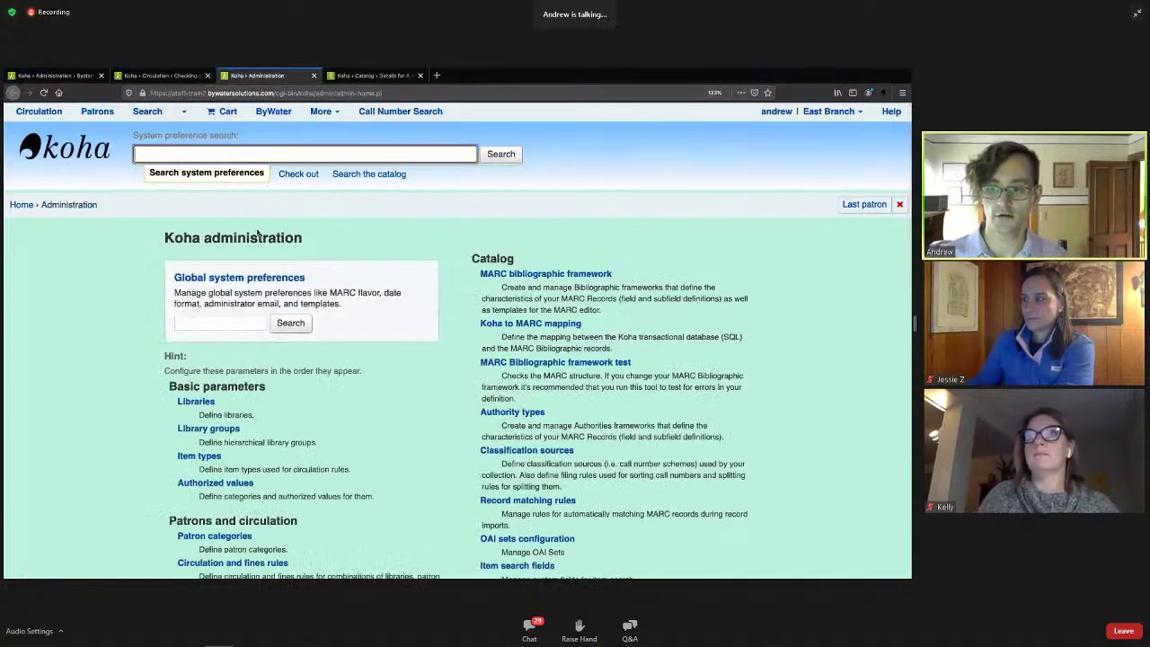
{"action": "left_click", "coordinate": [202, 430]}
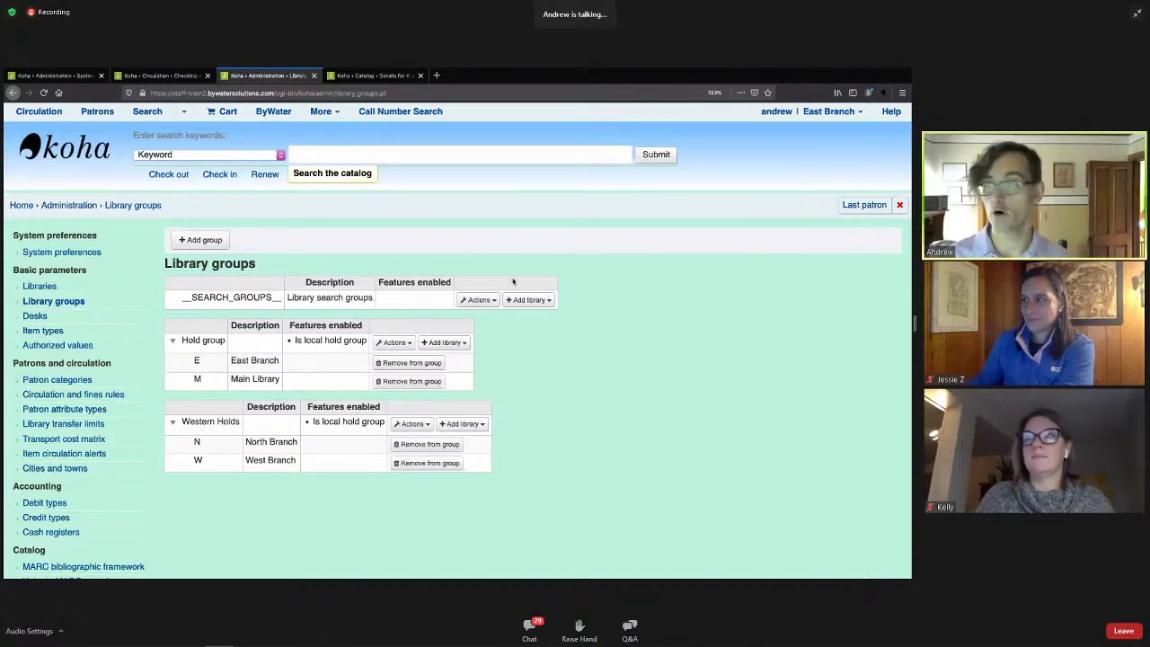
{"action": "left_click", "coordinate": [489, 304]}
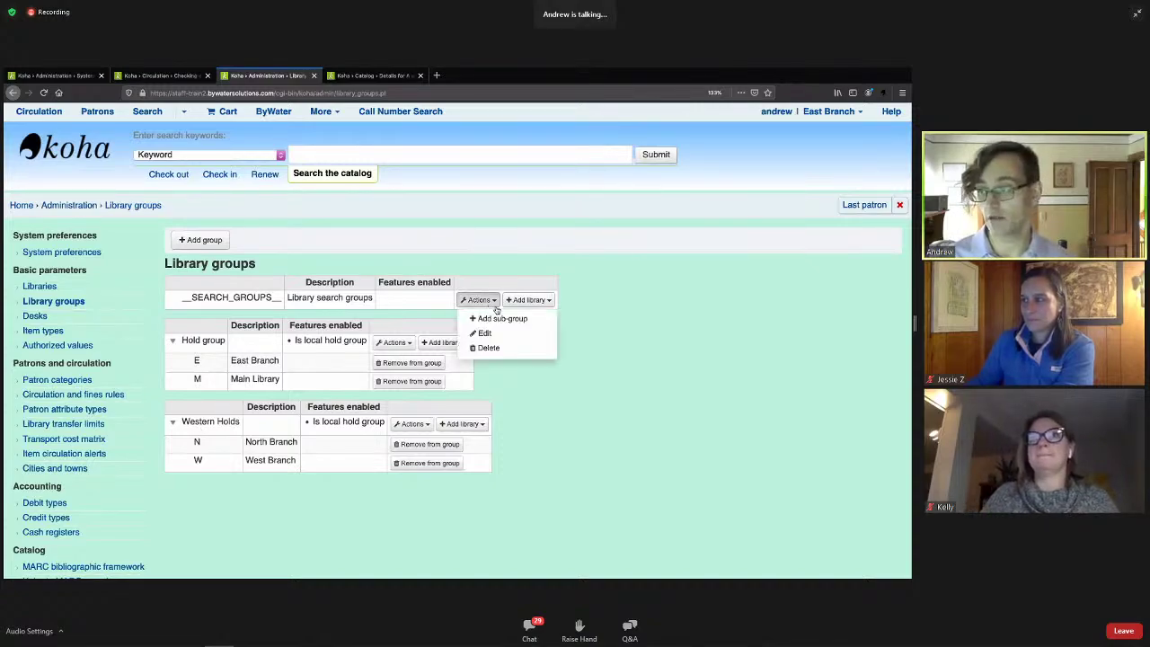
{"action": "left_click", "coordinate": [485, 333]}
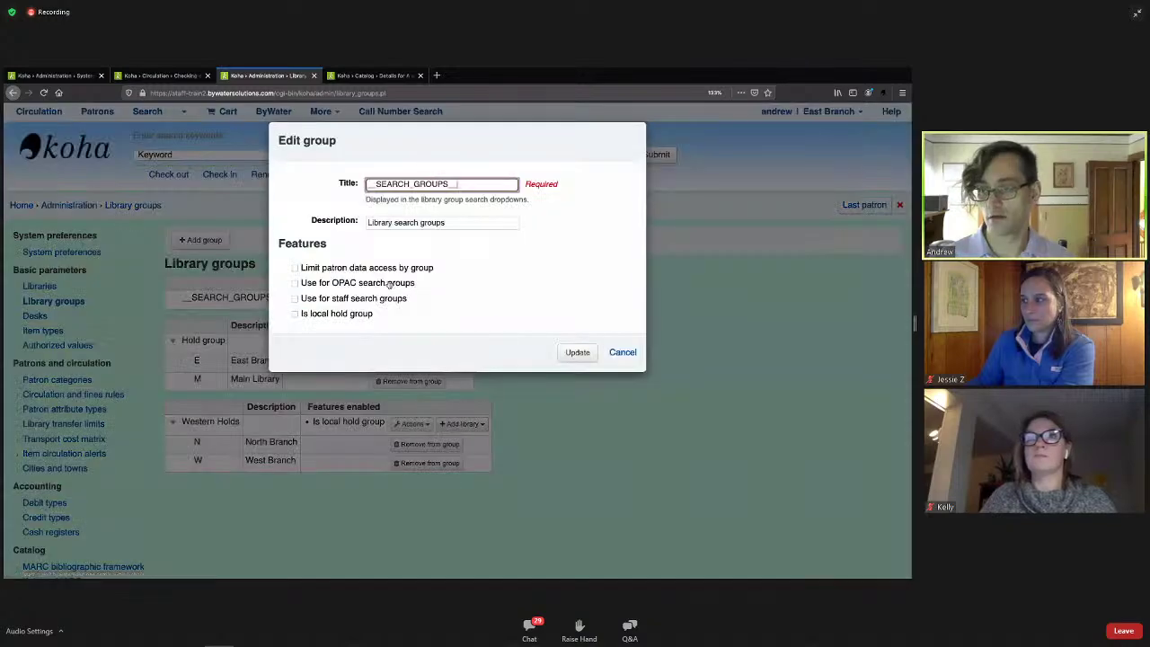
{"action": "left_click_drag", "start_coordinate": [321, 269], "coordinate": [416, 284]}
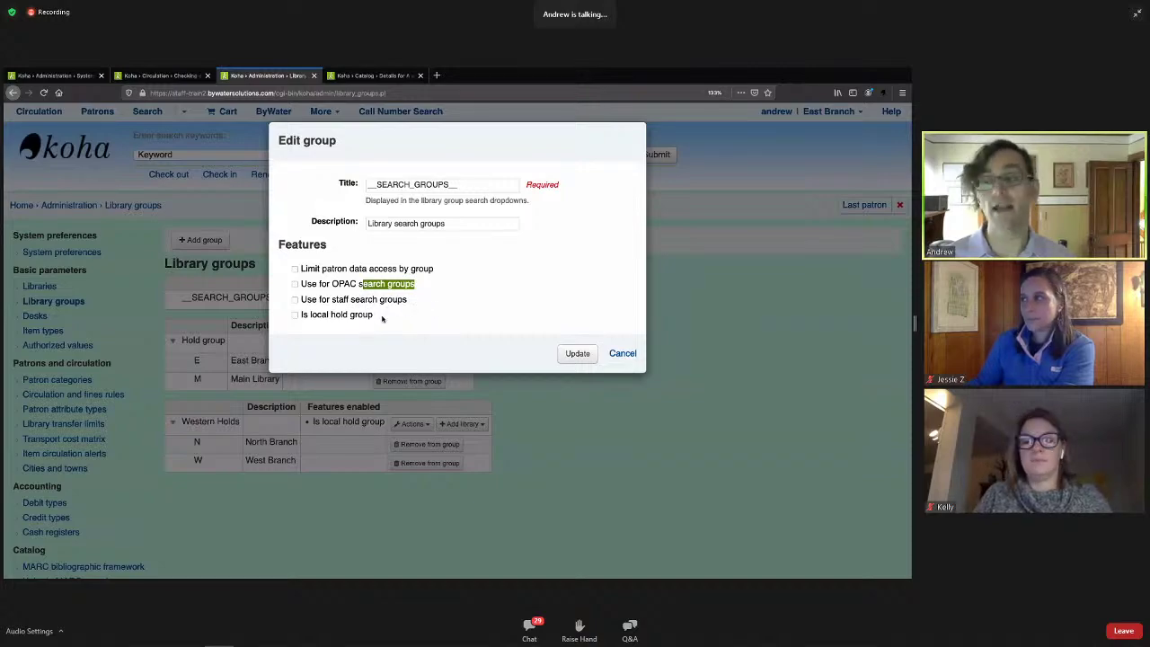
Step: Cancel editing the search group and review the local hold groups and their member branches in the library groups list
{"action": "left_click_drag", "start_coordinate": [313, 318], "coordinate": [382, 320]}
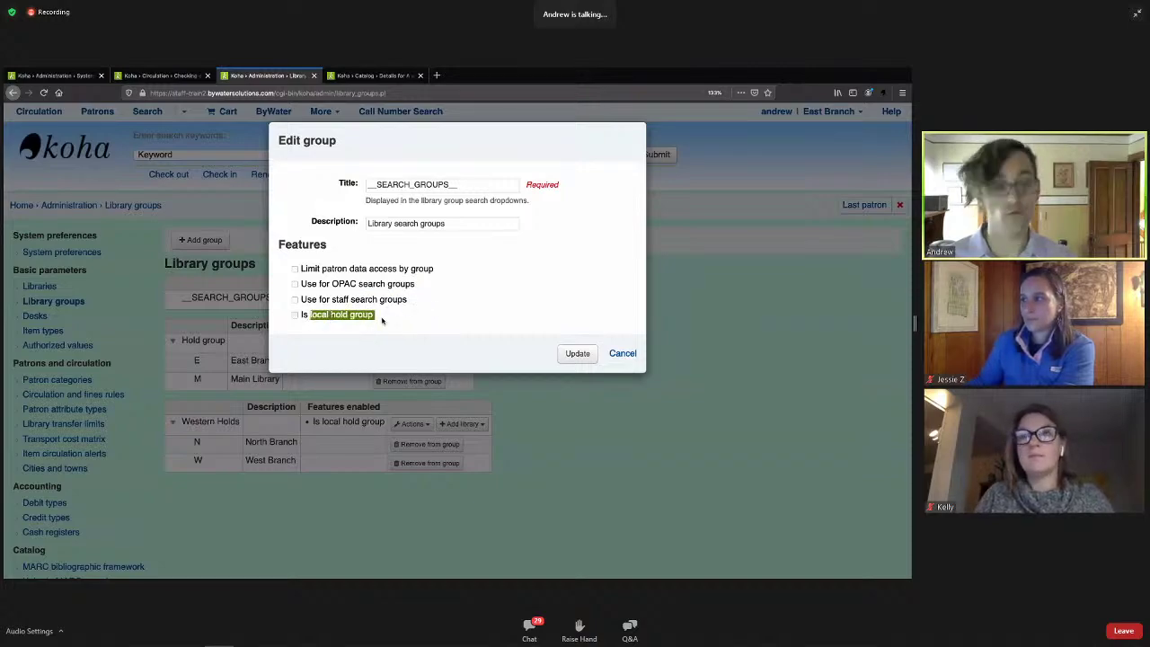
{"action": "left_click", "coordinate": [623, 353]}
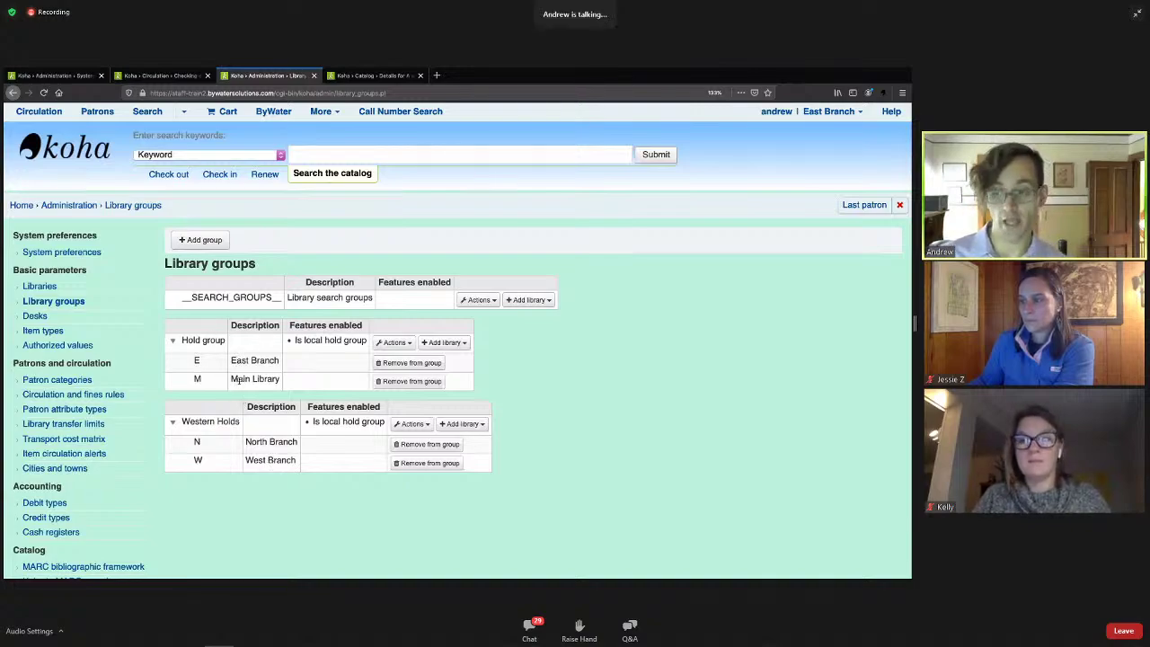
{"action": "left_click_drag", "start_coordinate": [367, 341], "coordinate": [309, 342]}
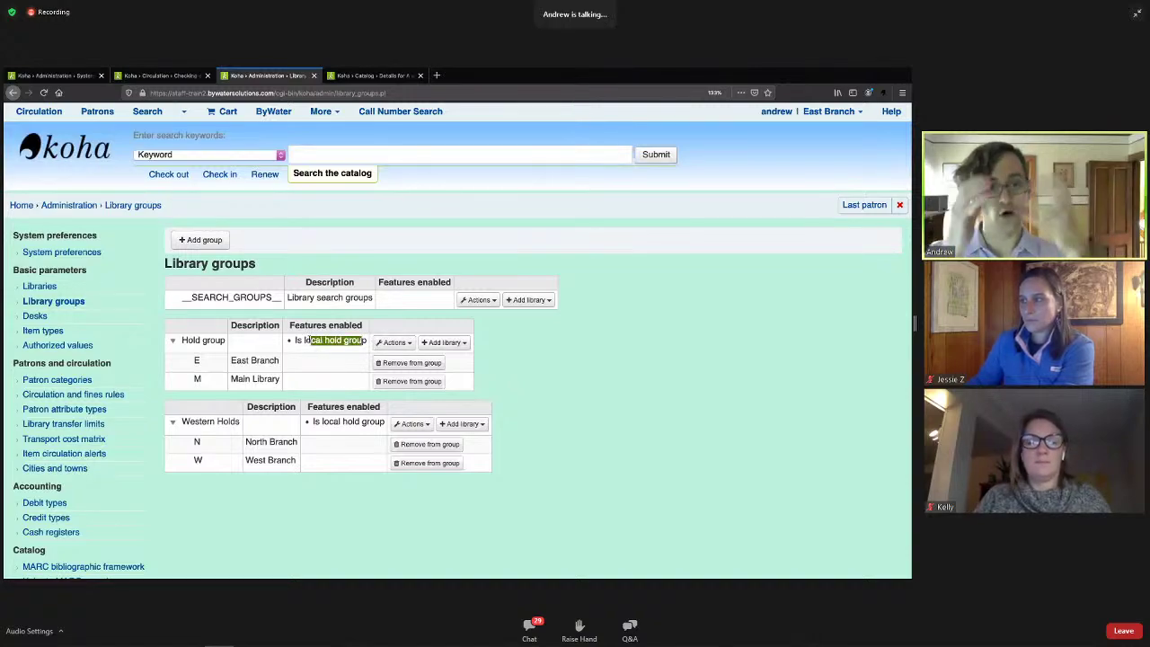
{"action": "triple_click", "coordinate": [273, 444]}
{"action": "left_click_drag", "start_coordinate": [254, 463], "coordinate": [297, 464]}
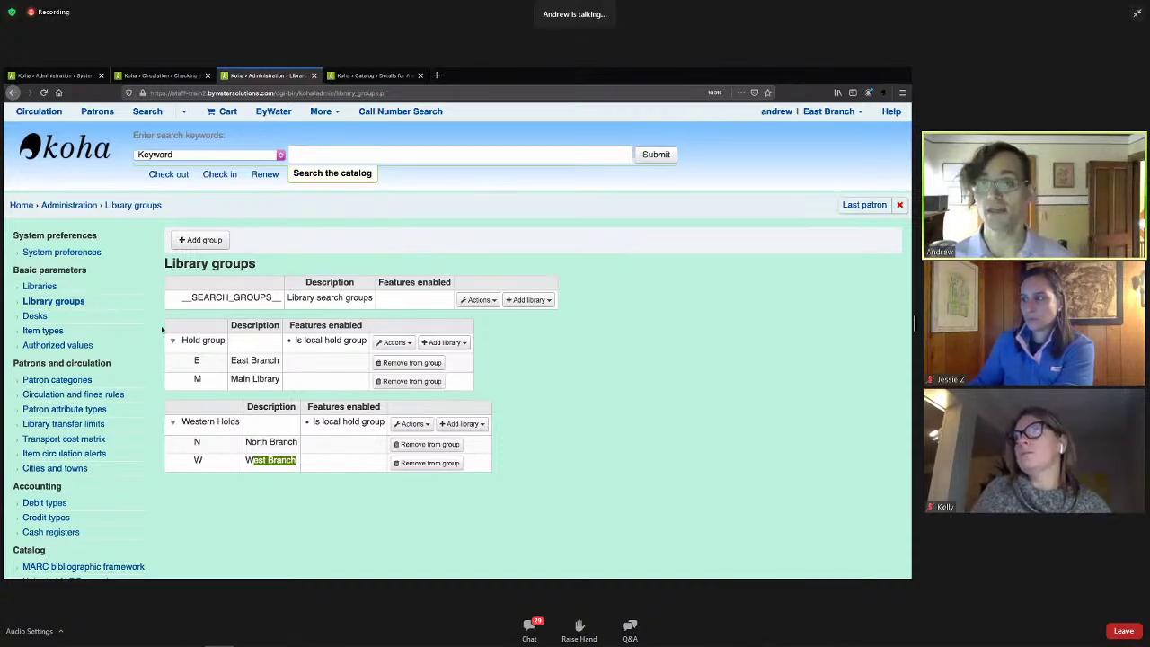
Step: Open the circulation and fine rules for East Branch and examine its default hold policy, pickup library match and holds policy by item type
{"action": "left_click", "coordinate": [79, 395]}
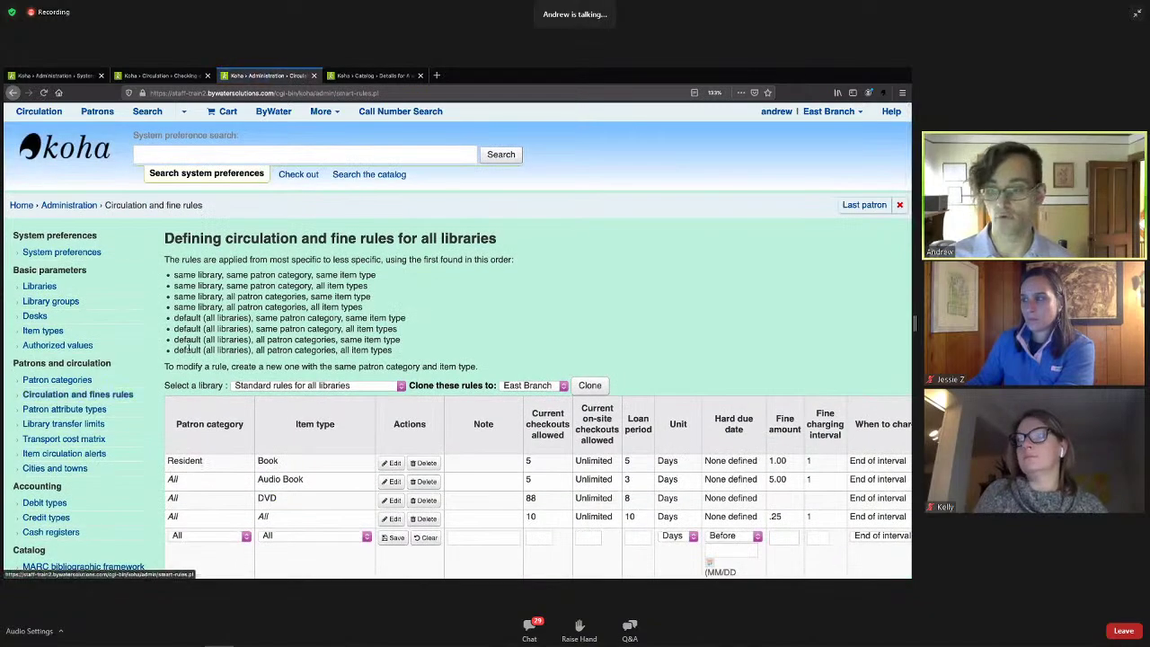
{"action": "scroll", "coordinate": [317, 339], "scroll_direction": "down", "scroll_amount": 1}
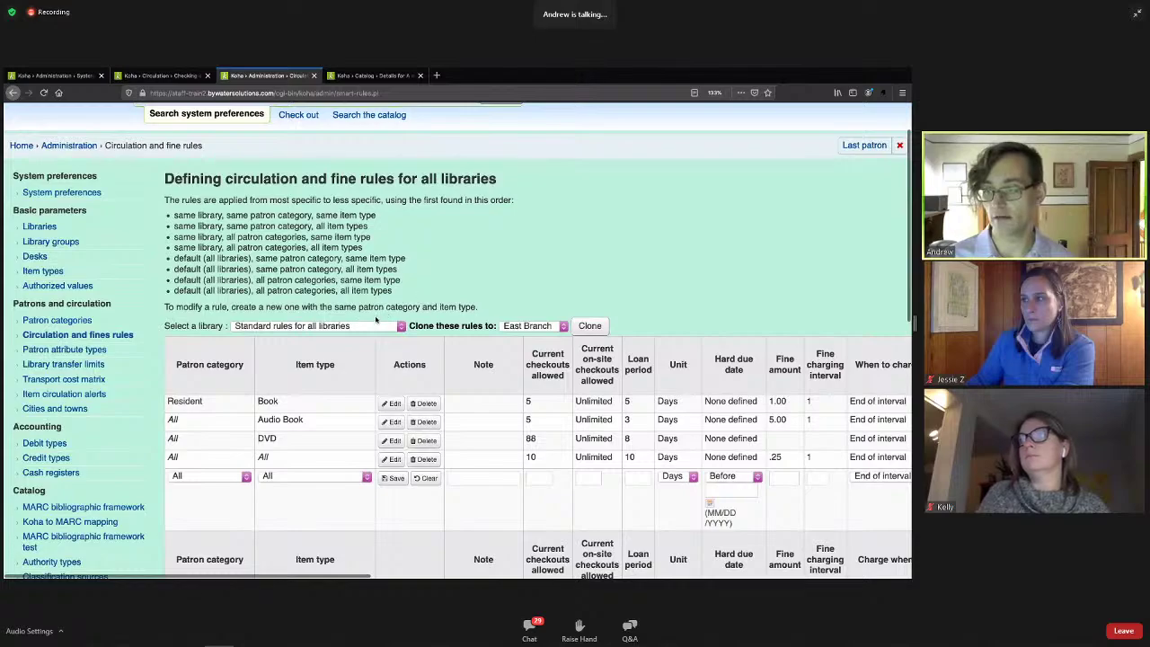
{"action": "left_click", "coordinate": [377, 325]}
{"action": "left_click", "coordinate": [324, 338]}
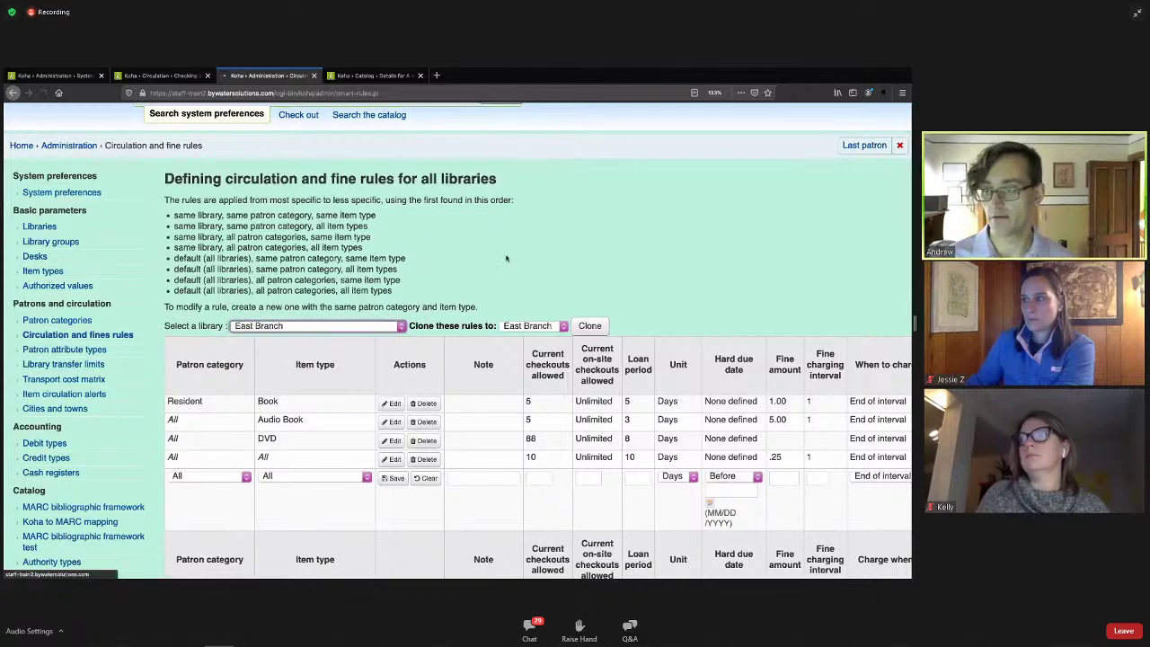
{"action": "scroll", "coordinate": [491, 252], "scroll_direction": "down", "scroll_amount": 5}
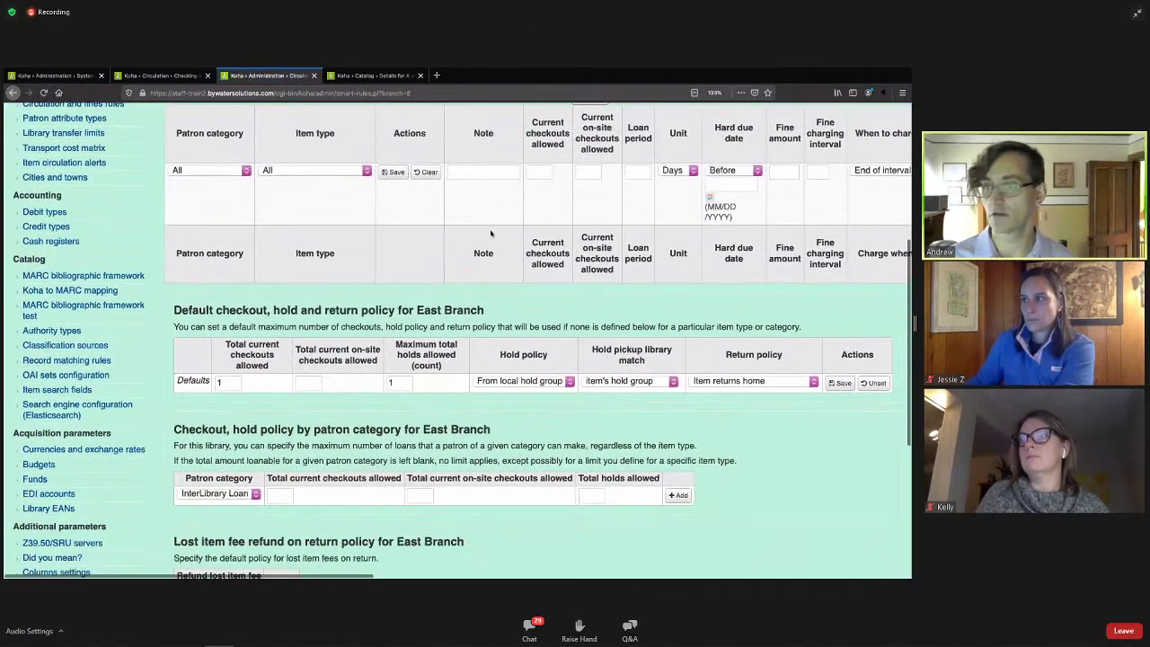
{"action": "scroll", "coordinate": [504, 369], "scroll_direction": "down", "scroll_amount": 1}
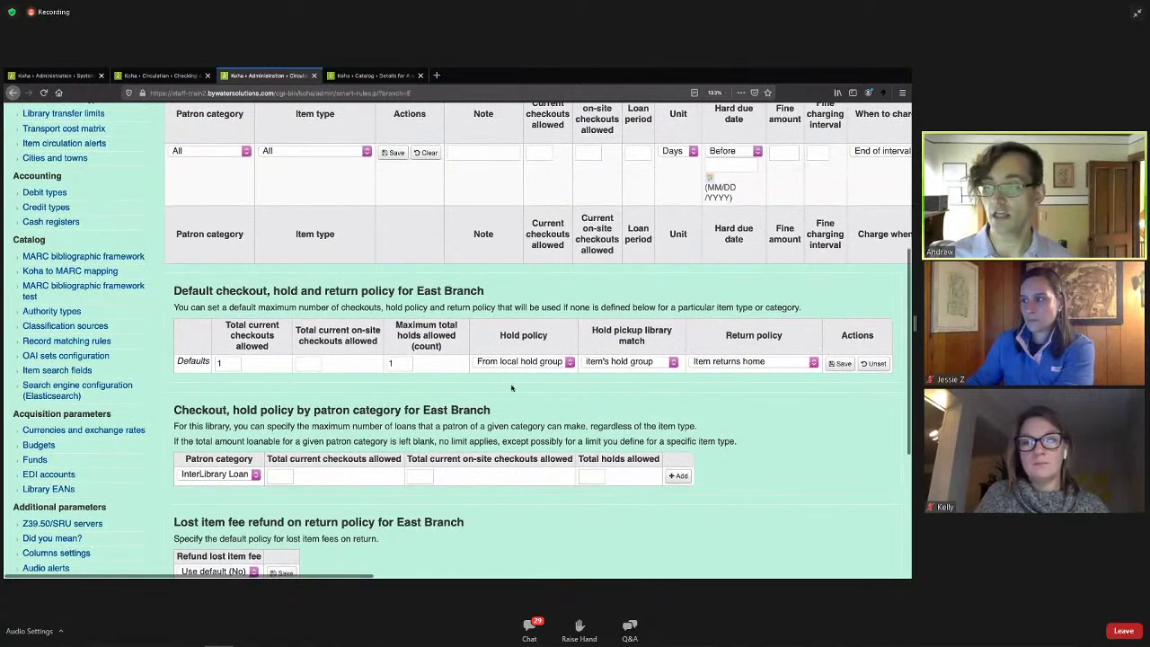
{"action": "scroll", "coordinate": [547, 391], "scroll_direction": "down", "scroll_amount": 4}
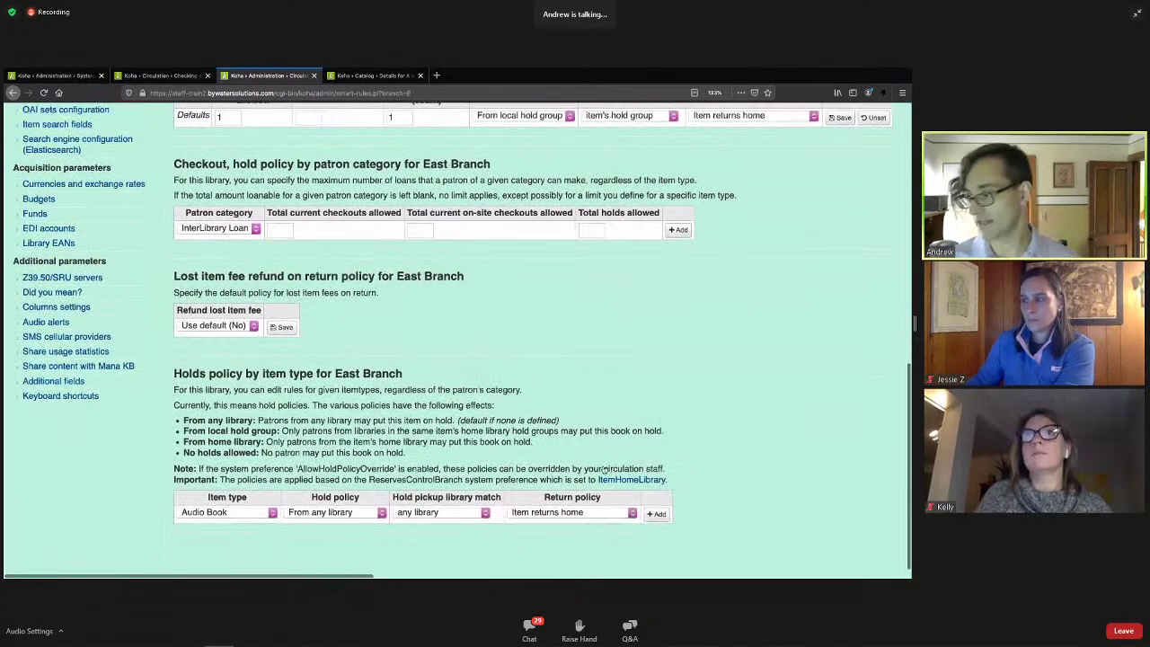
{"action": "scroll", "coordinate": [682, 346], "scroll_direction": "up", "scroll_amount": 1}
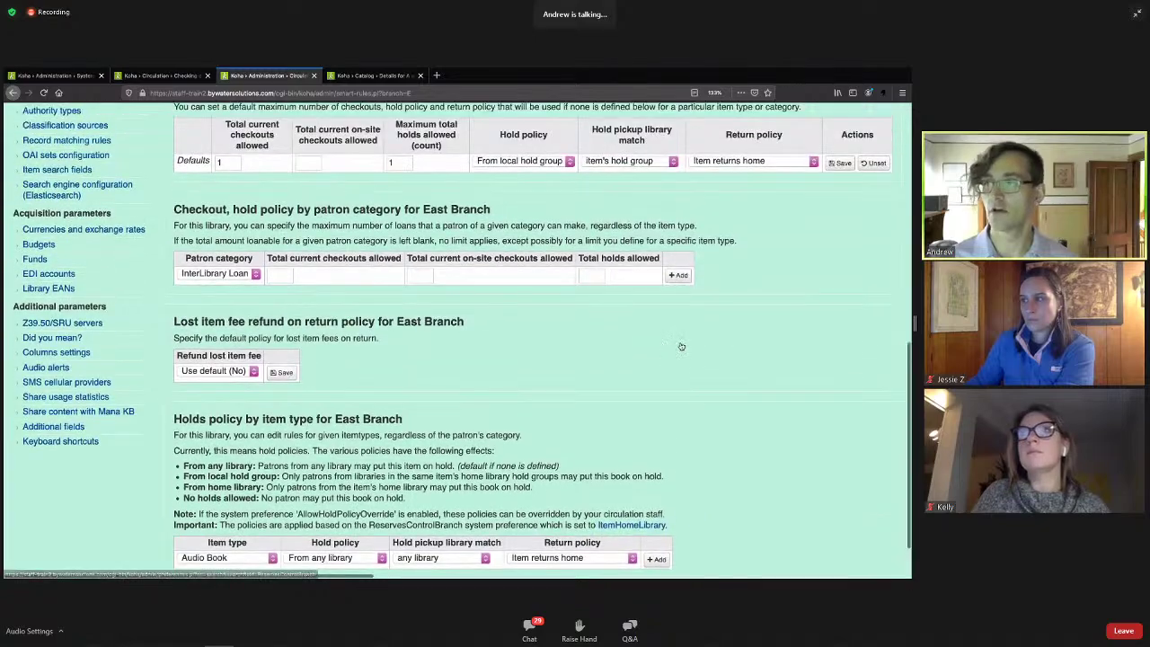
{"action": "scroll", "coordinate": [681, 346], "scroll_direction": "up", "scroll_amount": 4}
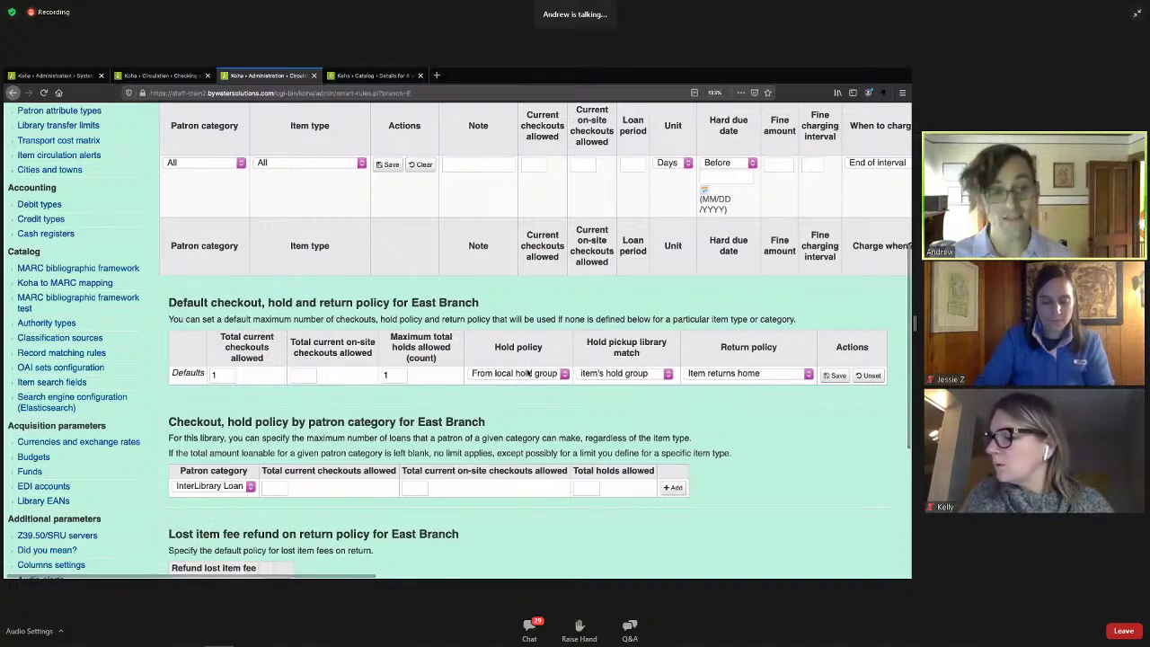
Step: Show the Current location column in the other holdings of the catalog record A wizard alone : Young wizards, bk. 06
{"action": "left_click", "coordinate": [172, 79]}
{"action": "left_click", "coordinate": [378, 77]}
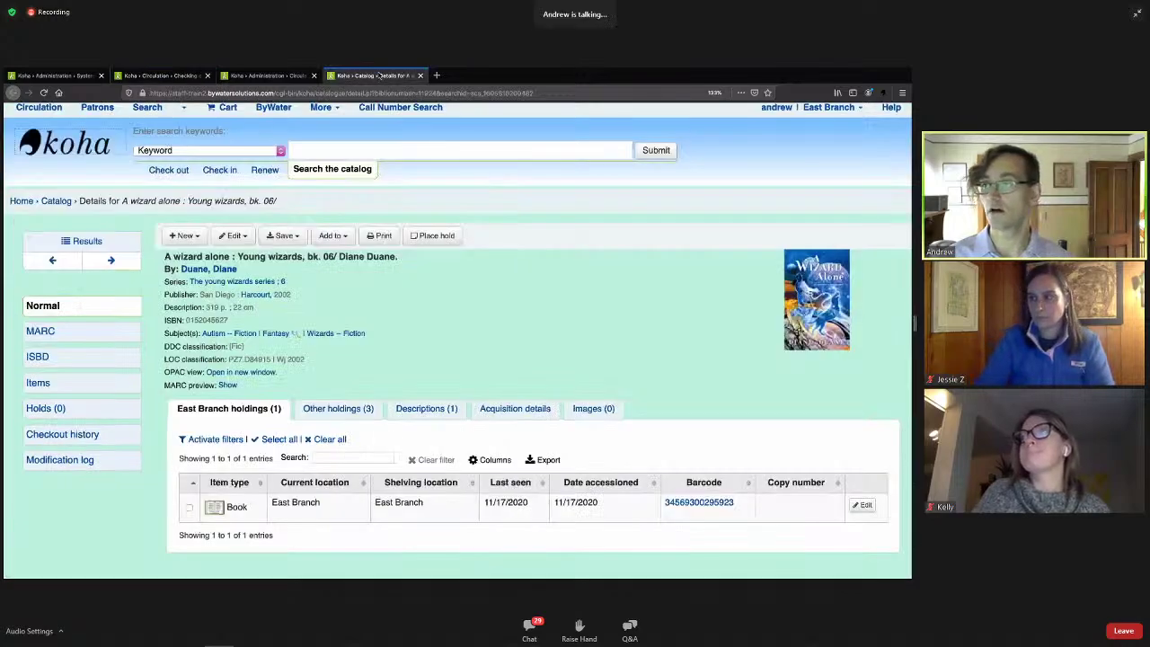
{"action": "scroll", "coordinate": [612, 309], "scroll_direction": "down", "scroll_amount": 1}
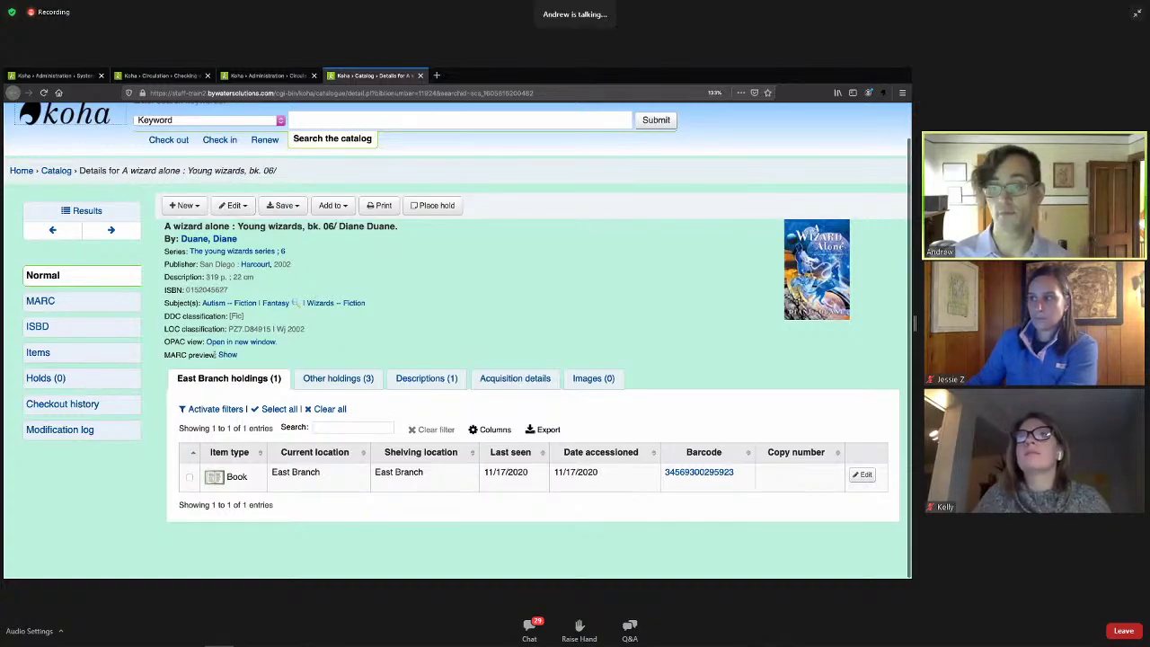
{"action": "left_click", "coordinate": [347, 378]}
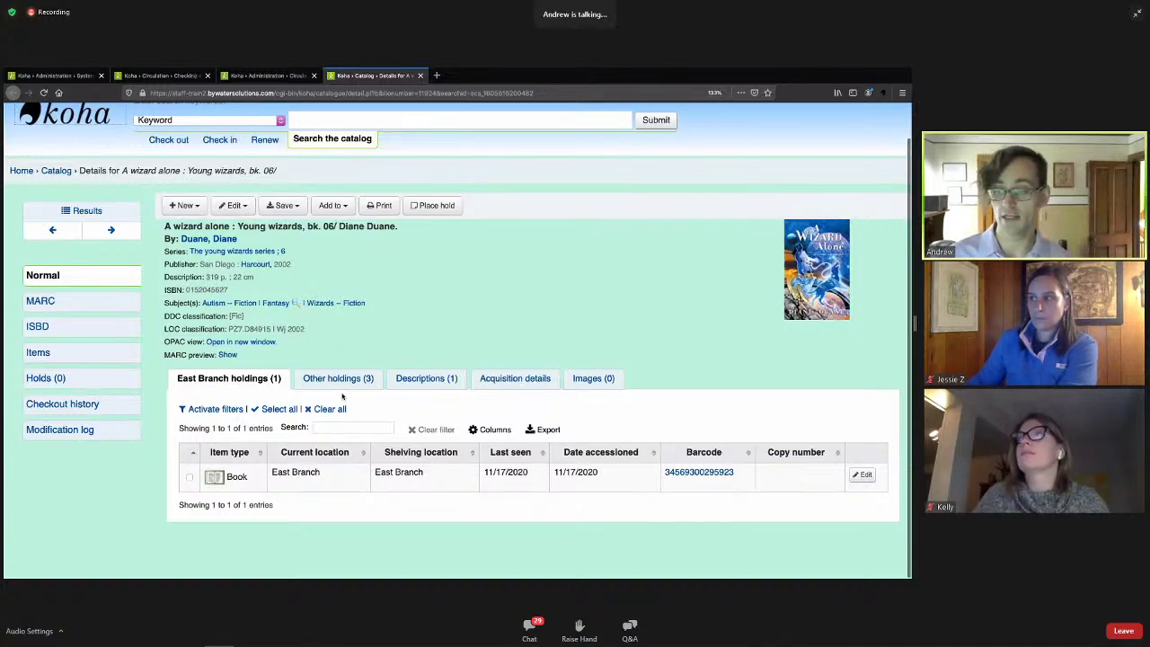
{"action": "left_click", "coordinate": [491, 431]}
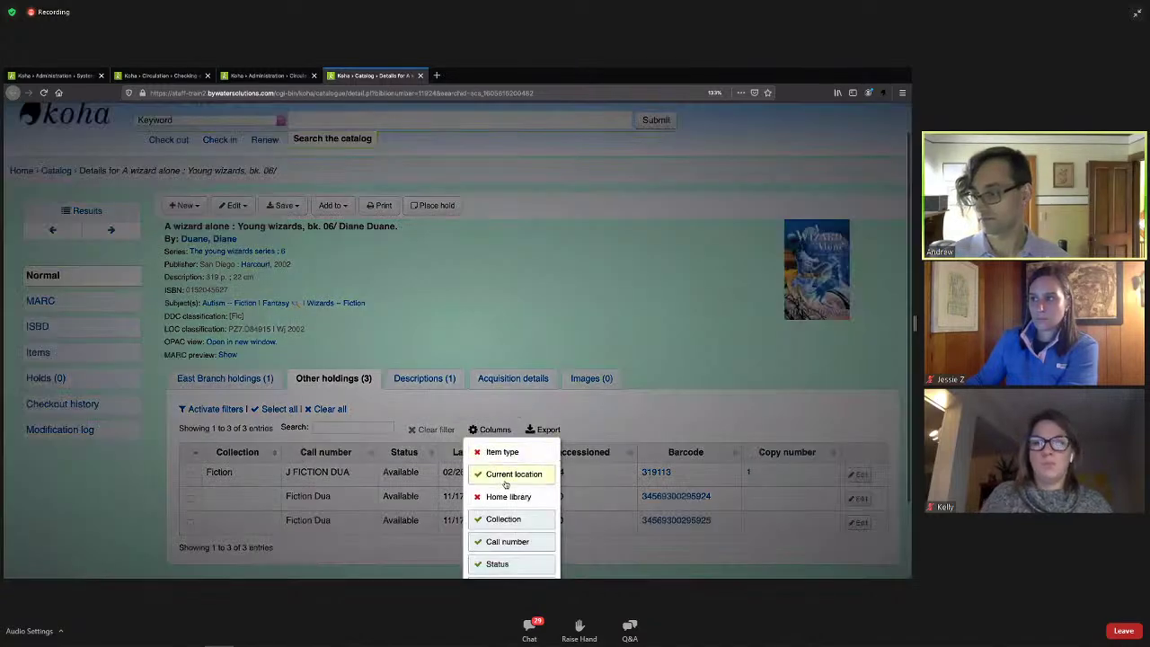
{"action": "left_click", "coordinate": [512, 476]}
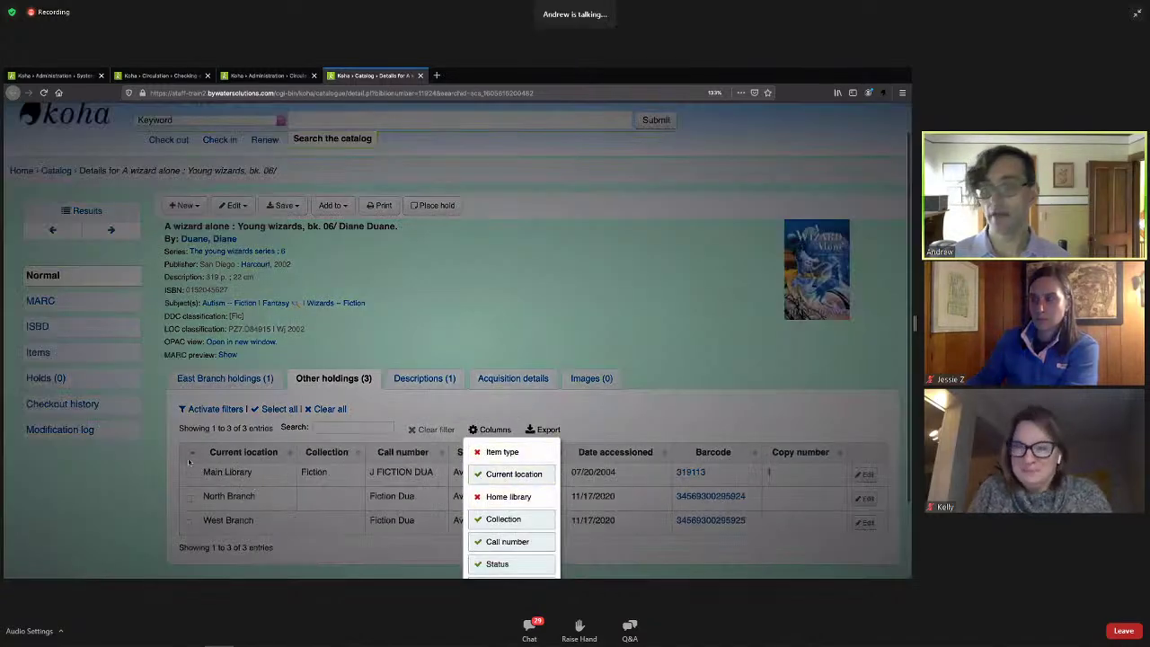
{"action": "left_click", "coordinate": [223, 469]}
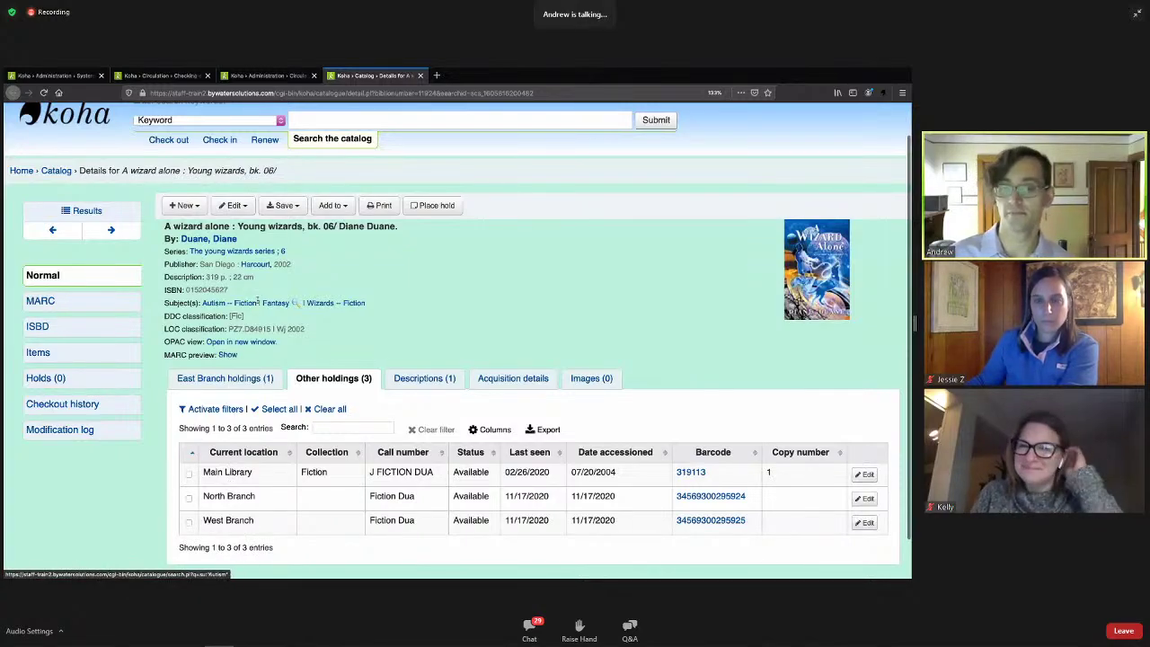
Step: Start a hold on A wizard alone : Young wizards, bk. 06 and select the patron by a name search
{"action": "left_click", "coordinate": [117, 378]}
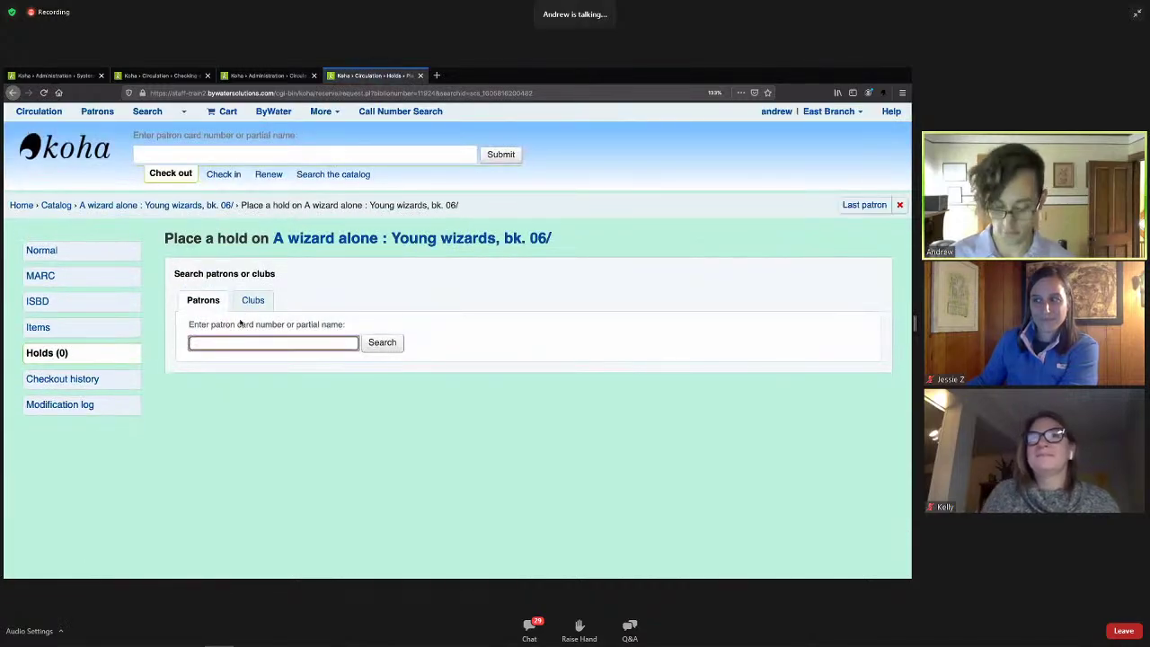
{"action": "type", "text": "pera"}
{"action": "key", "text": "BackSpace"}
{"action": "key", "text": "BackSpace"}
{"action": "type", "text": "arl"}
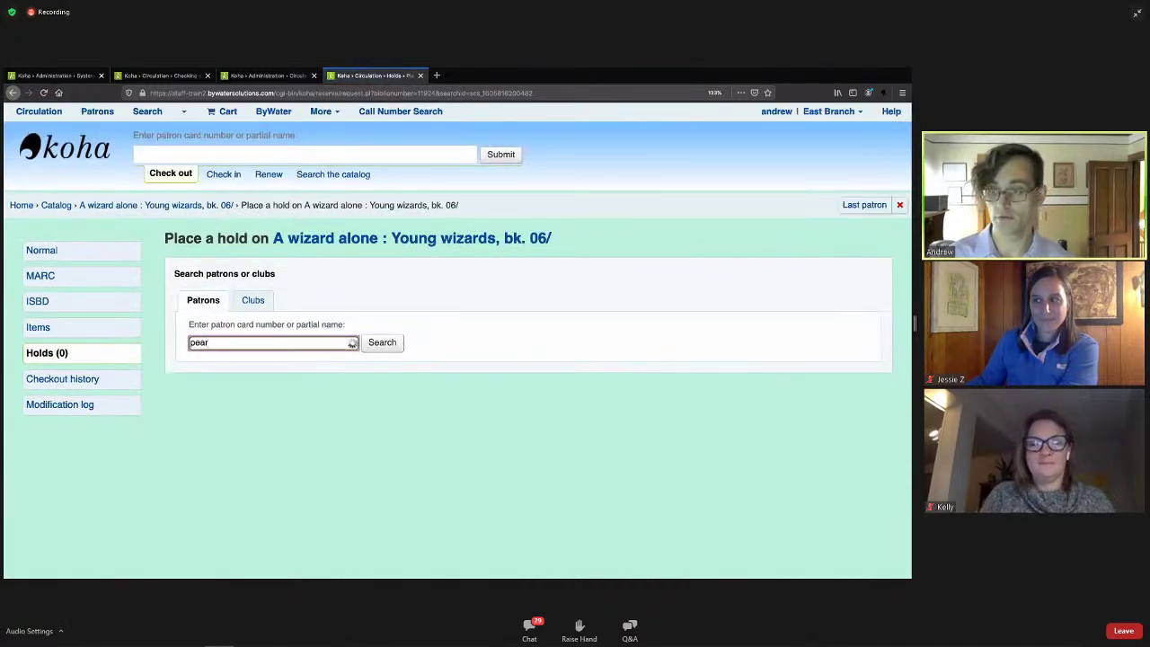
{"action": "left_click", "coordinate": [236, 357]}
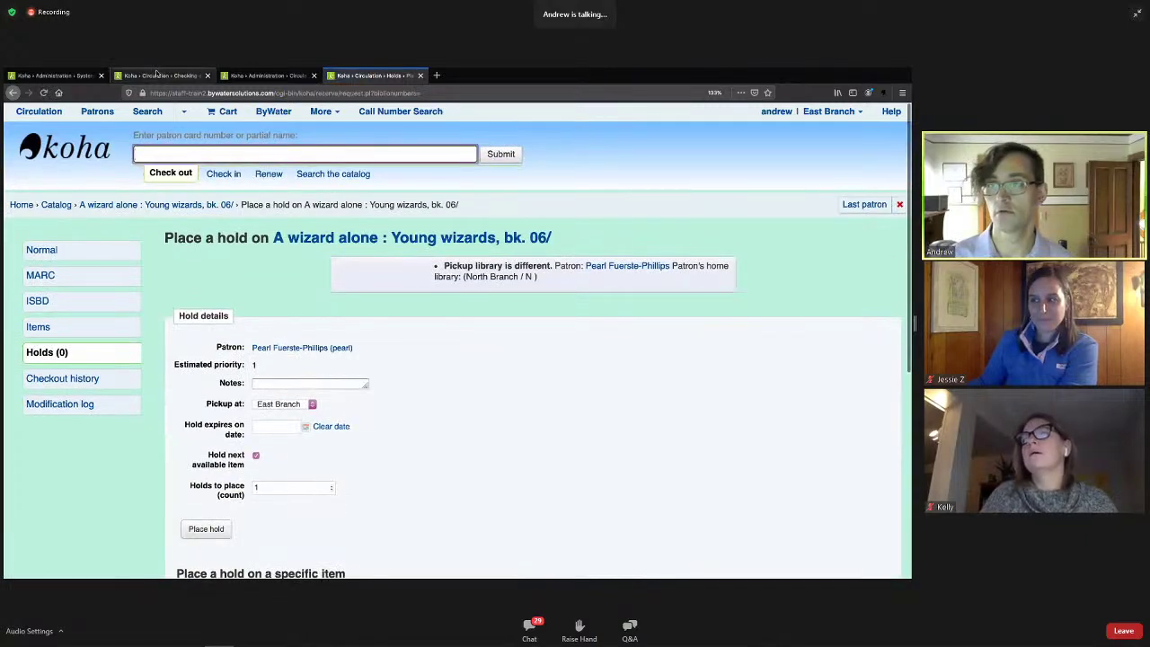
Step: Check the patron's home library and compare it with the home libraries of the items offered for a specific hold
{"action": "left_click", "coordinate": [157, 76]}
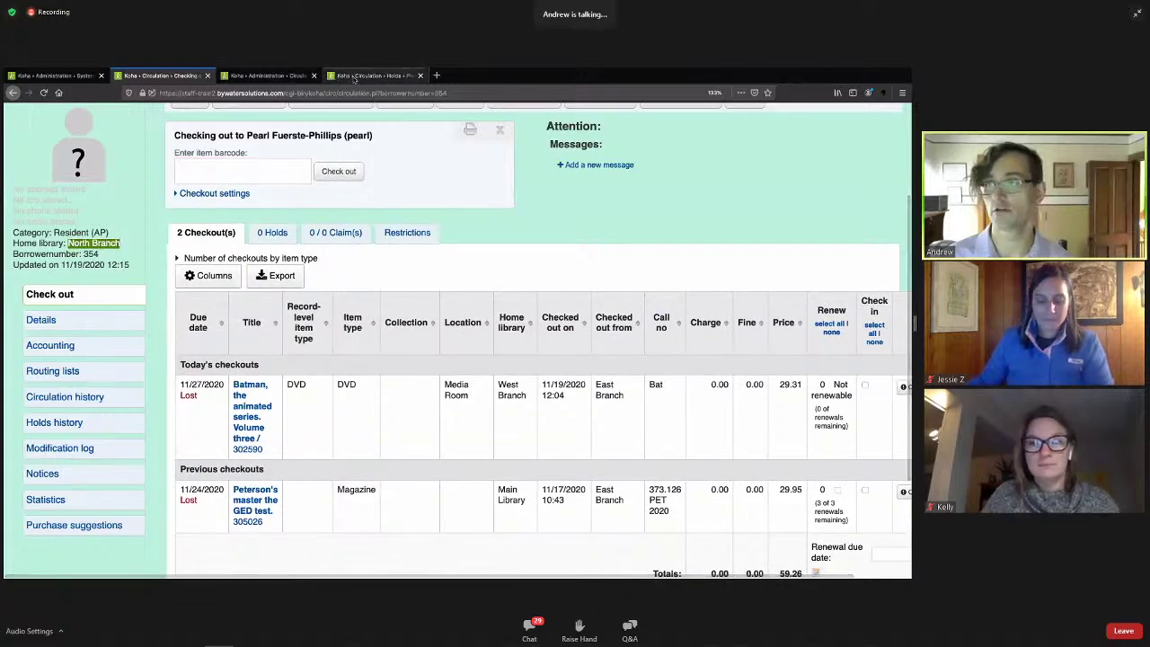
{"action": "left_click", "coordinate": [395, 76]}
{"action": "scroll", "coordinate": [441, 426], "scroll_direction": "down", "scroll_amount": 3}
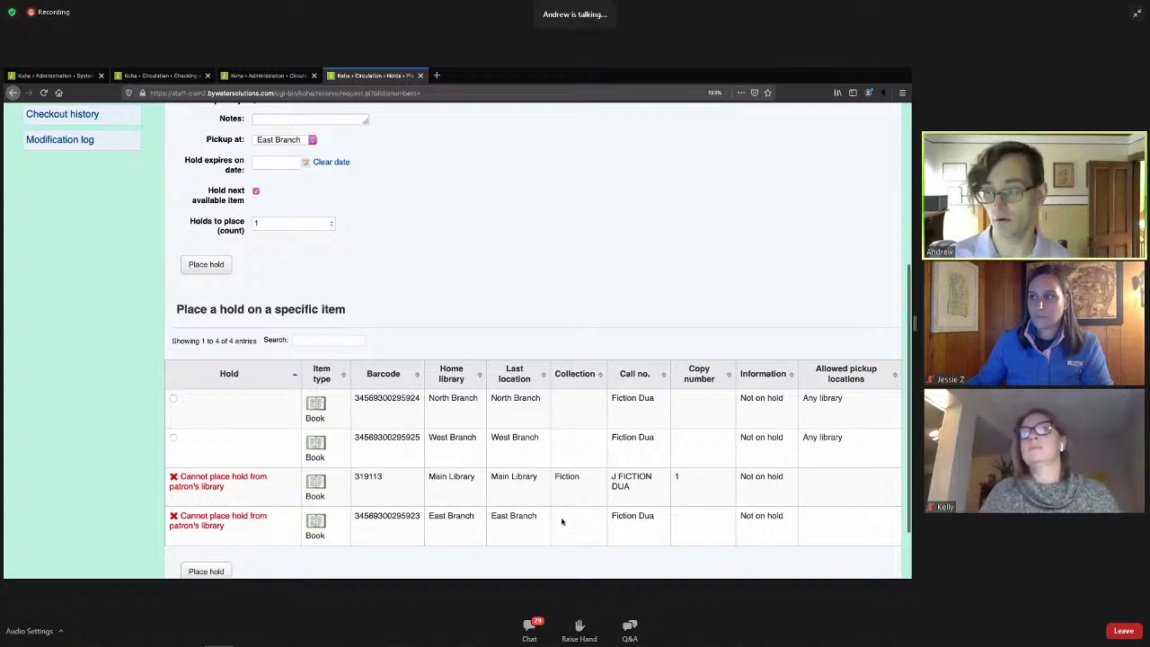
{"action": "scroll", "coordinate": [563, 519], "scroll_direction": "down", "scroll_amount": 1}
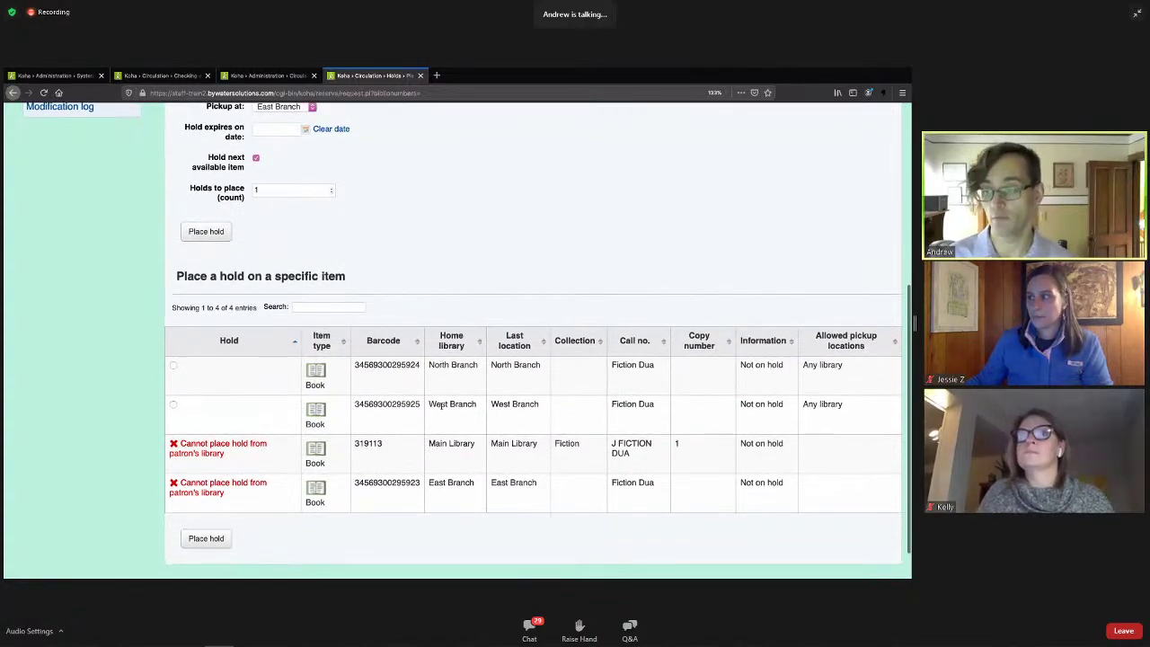
{"action": "triple_click", "coordinate": [447, 445]}
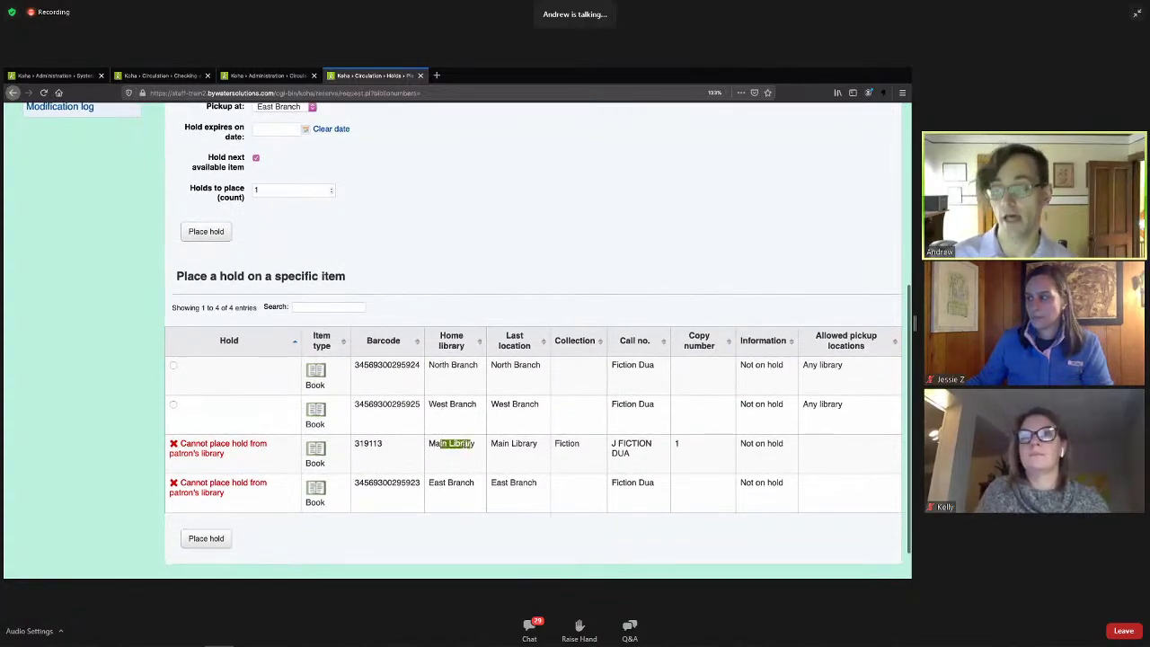
{"action": "left_click", "coordinate": [437, 491]}
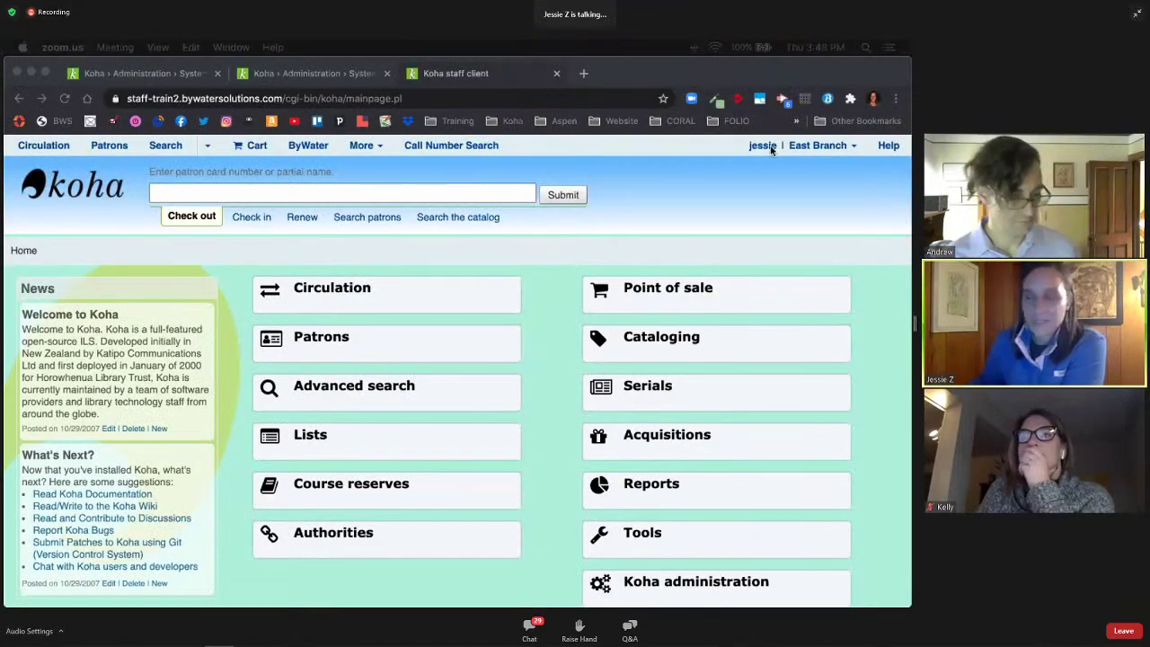
Step: Examine which patron form sections are selected in the CollapseFieldsPatronAddForm system preference, leaving the selection as it is
{"action": "left_click", "coordinate": [121, 71]}
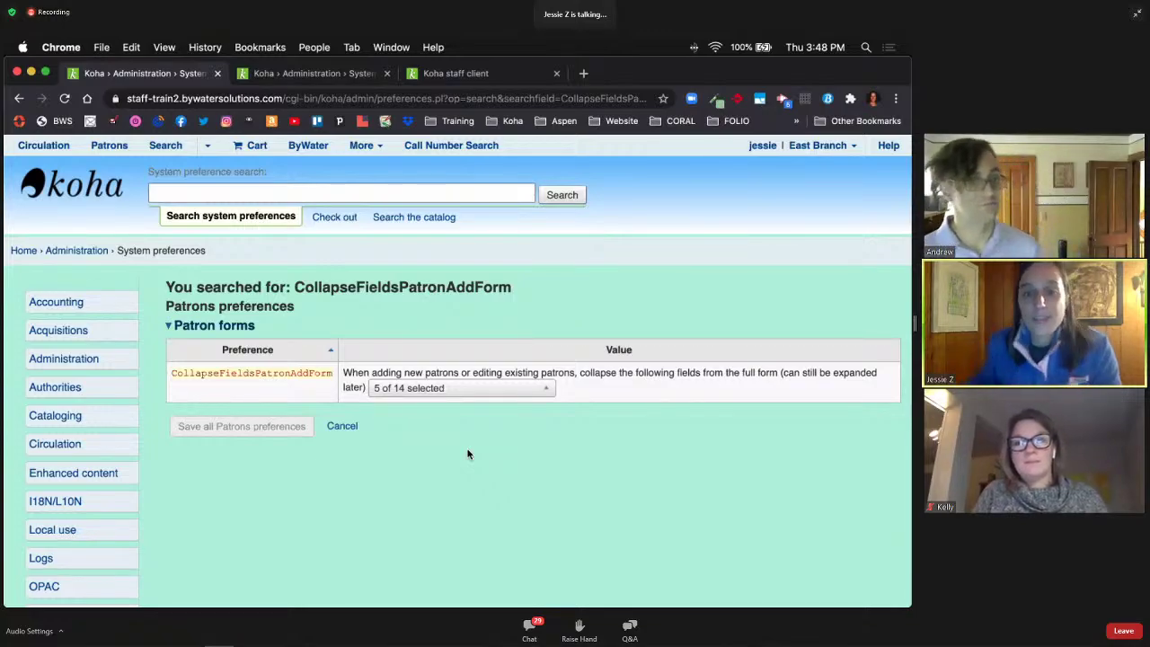
{"action": "left_click", "coordinate": [474, 390]}
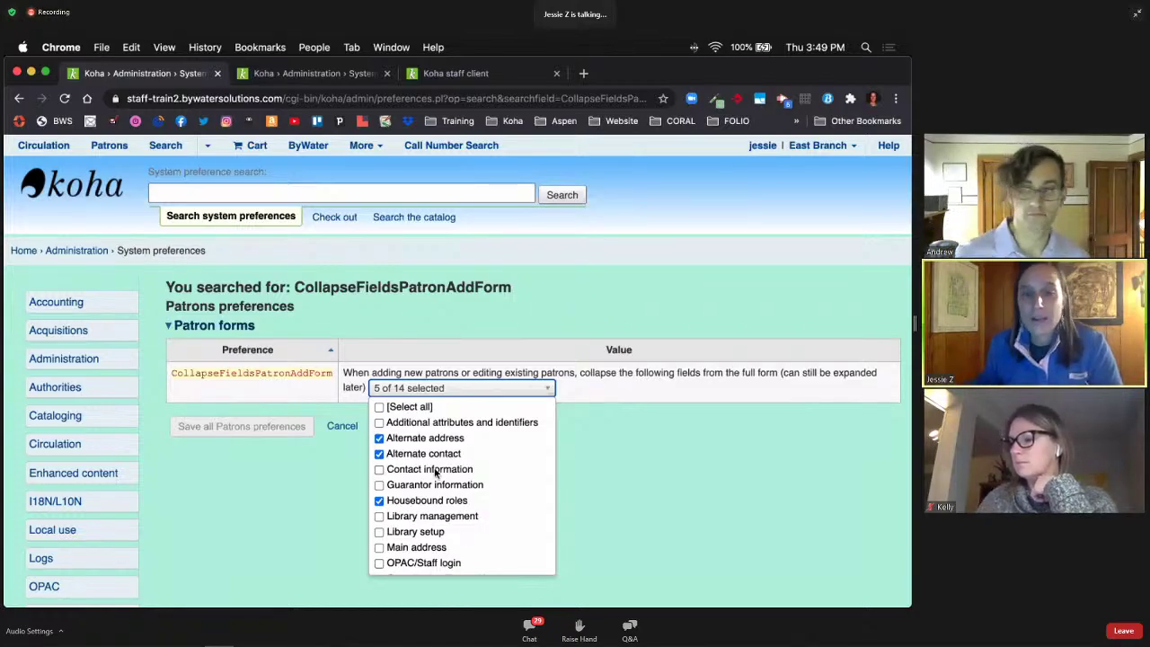
{"action": "scroll", "coordinate": [438, 472], "scroll_direction": "down", "scroll_amount": 2}
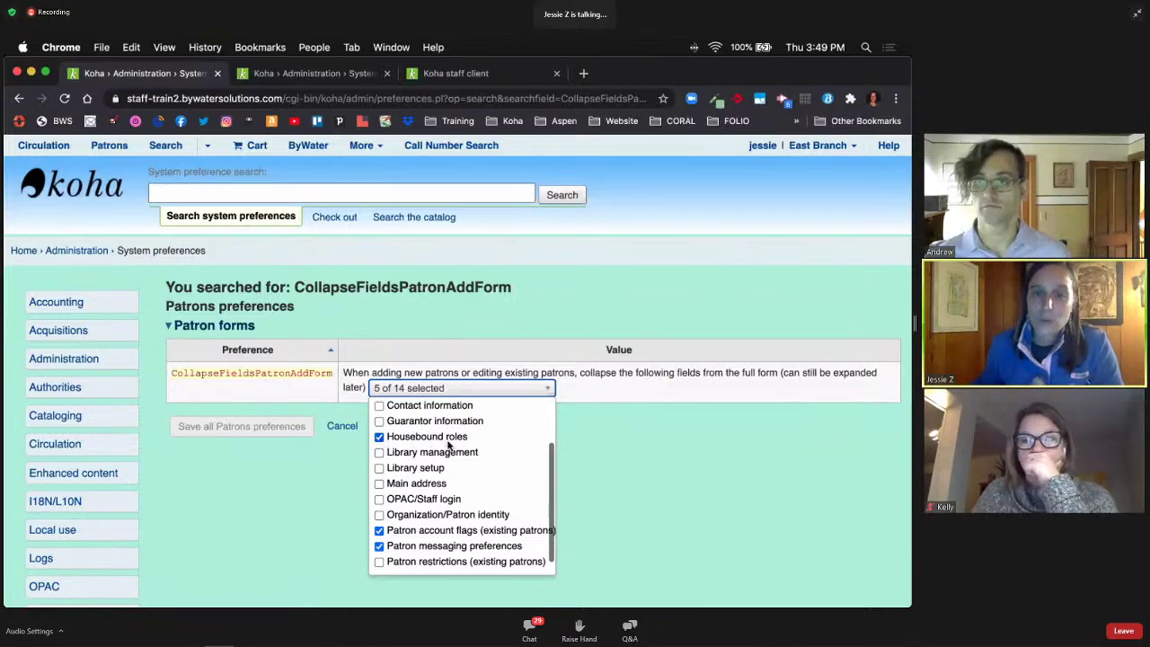
{"action": "left_click", "coordinate": [601, 464]}
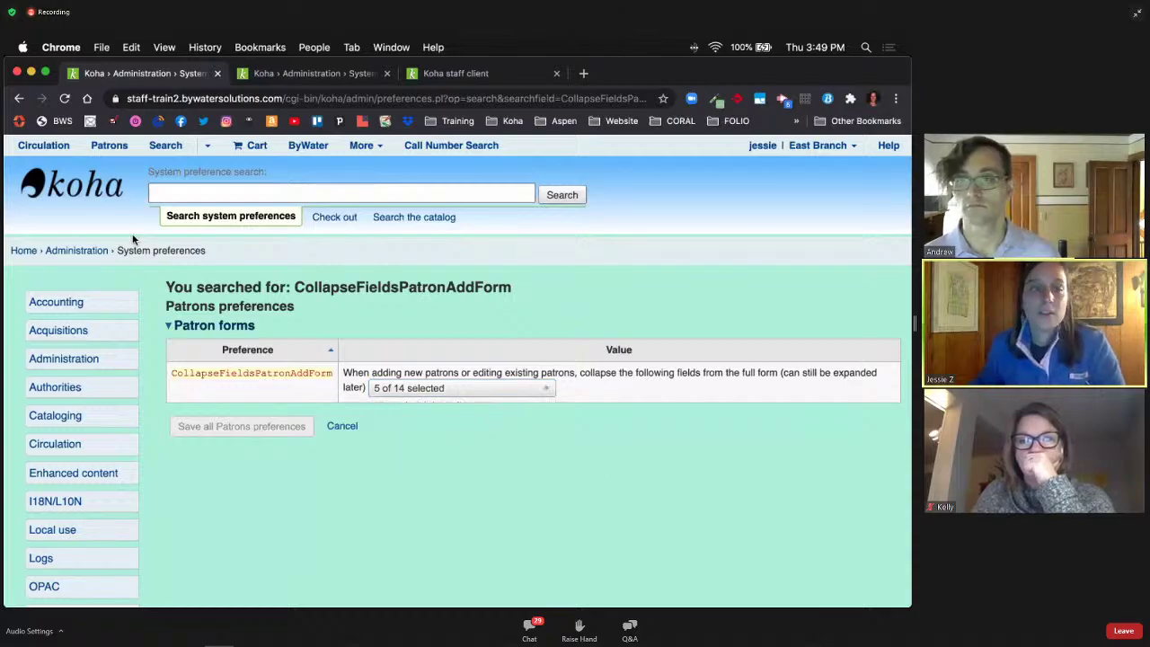
Step: Start a new patron record in the Resident category
{"action": "left_click", "coordinate": [113, 150]}
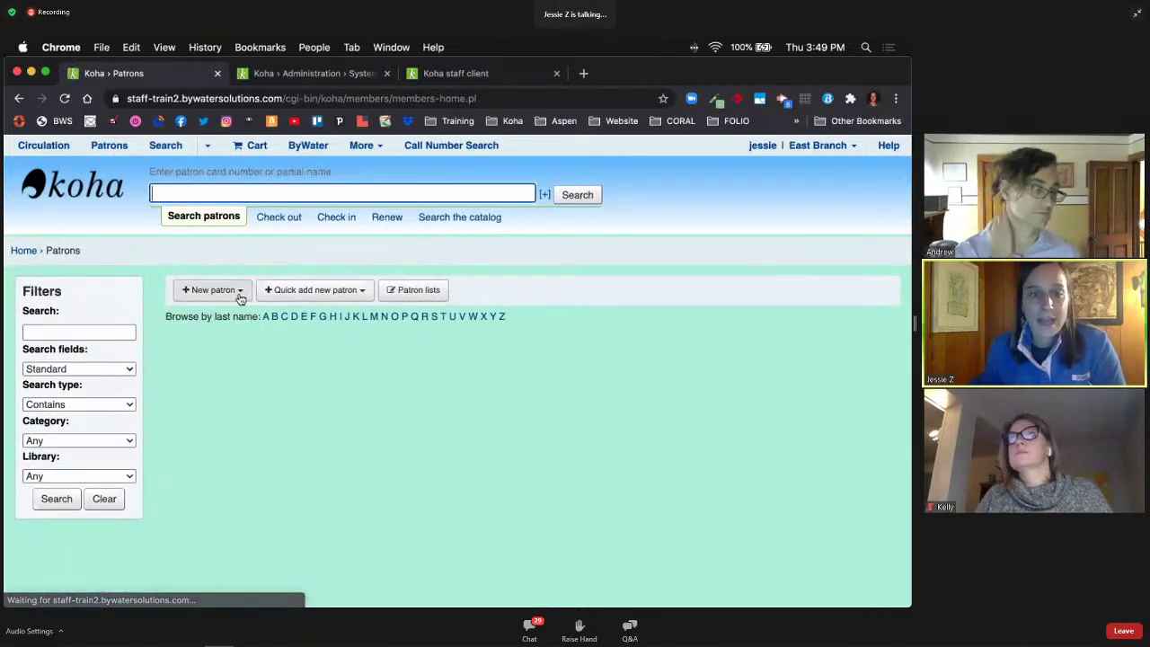
{"action": "left_click", "coordinate": [239, 290]}
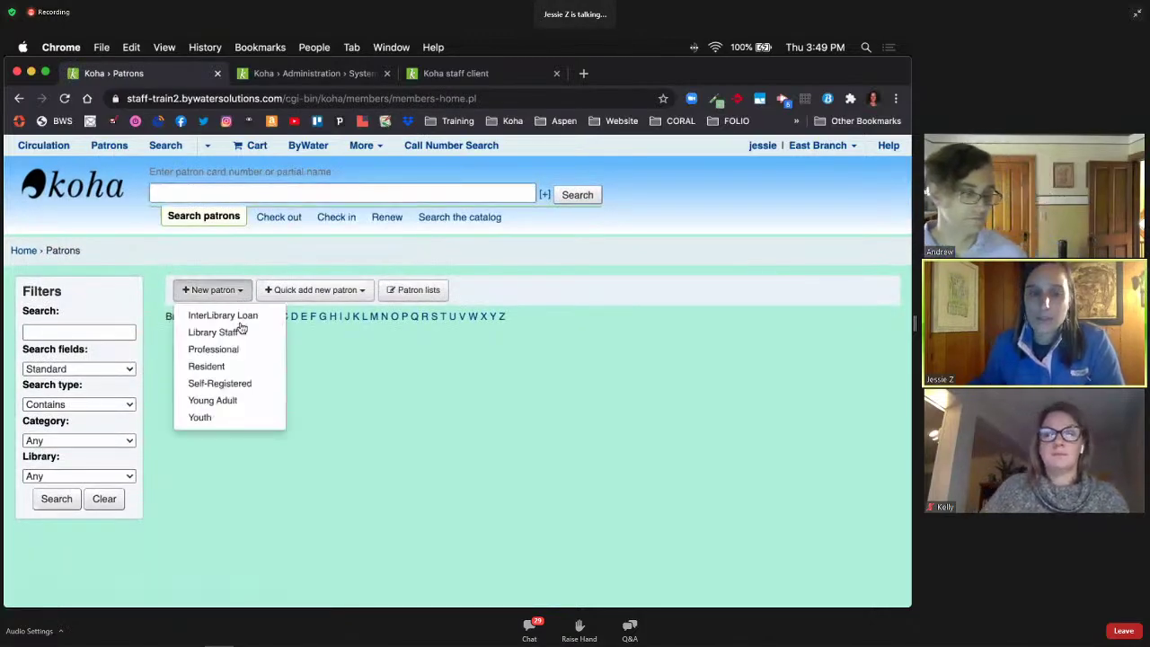
{"action": "left_click", "coordinate": [216, 367]}
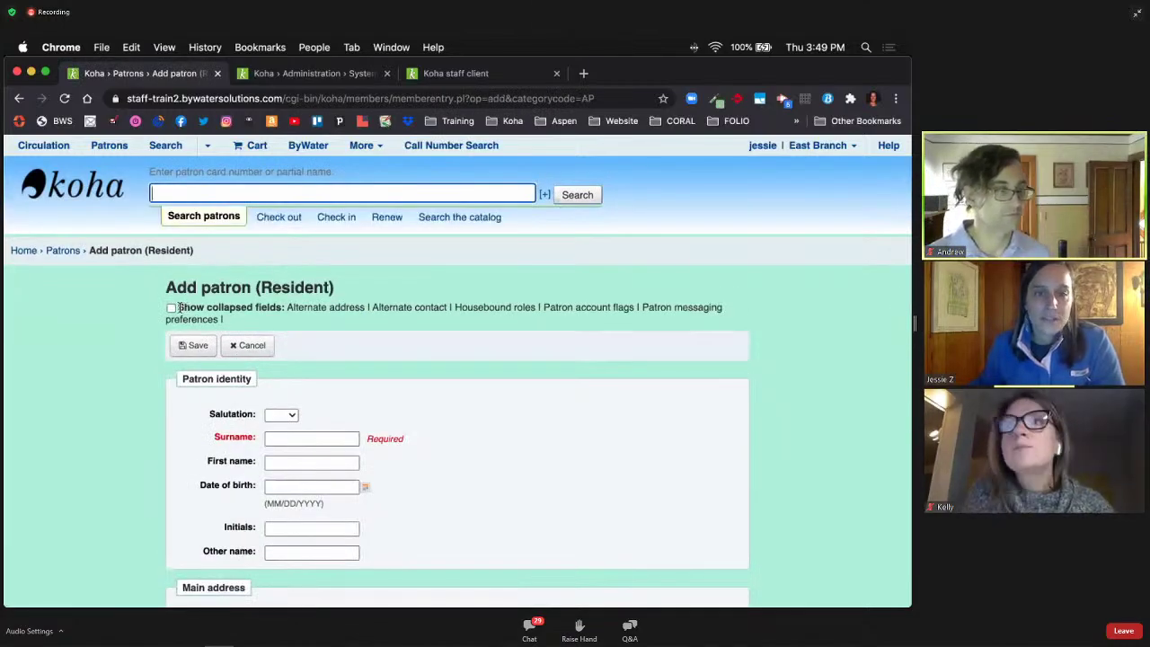
Step: Examine the Show collapsed fields option and look through the Resident patron form for its collapsed sections
{"action": "left_click_drag", "start_coordinate": [177, 307], "coordinate": [286, 308]}
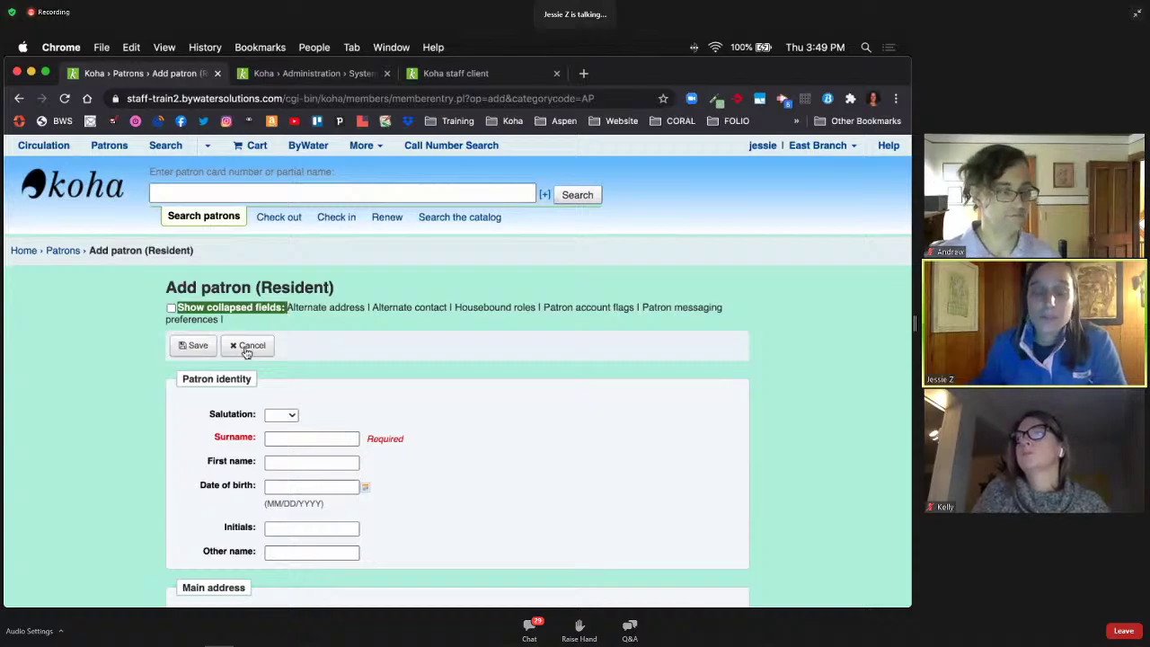
{"action": "left_click", "coordinate": [93, 420]}
{"action": "scroll", "coordinate": [93, 420], "scroll_direction": "down", "scroll_amount": 3}
{"action": "scroll", "coordinate": [94, 425], "scroll_direction": "down", "scroll_amount": 5}
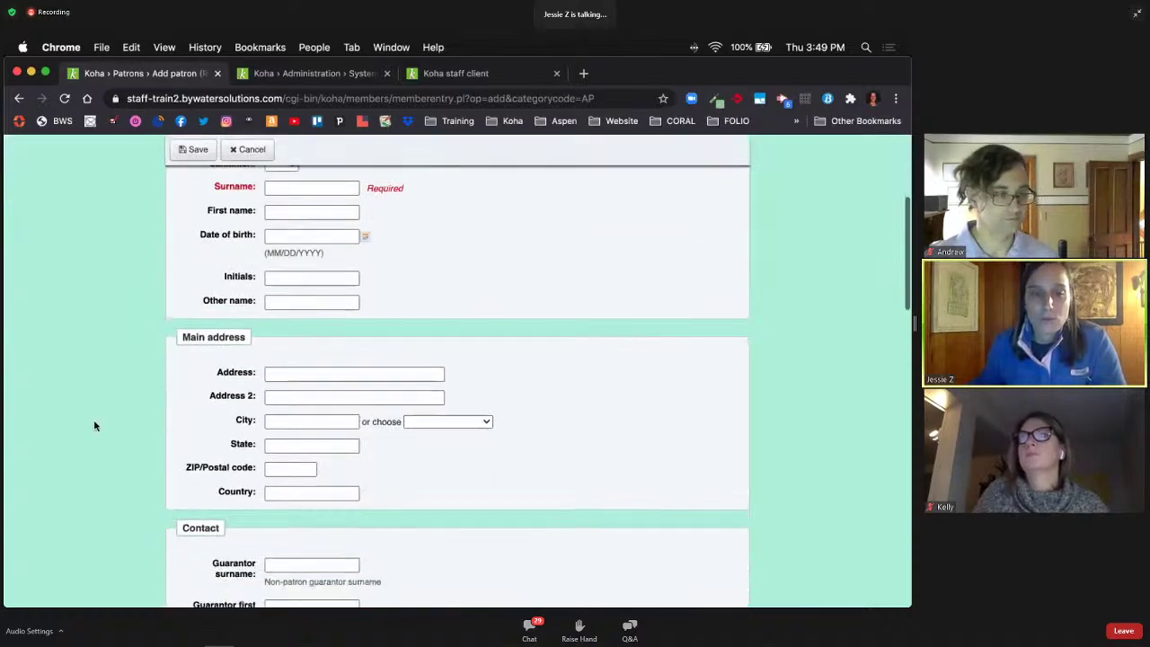
{"action": "scroll", "coordinate": [94, 425], "scroll_direction": "down", "scroll_amount": 5}
{"action": "scroll", "coordinate": [94, 425], "scroll_direction": "down", "scroll_amount": 1}
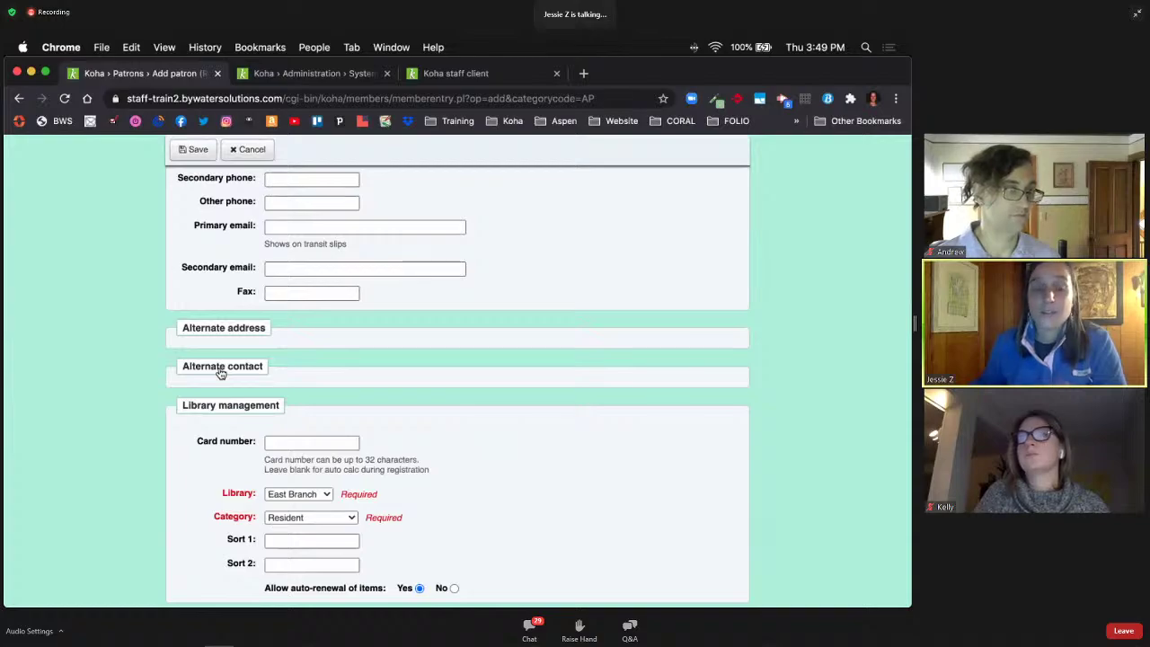
{"action": "scroll", "coordinate": [220, 373], "scroll_direction": "down", "scroll_amount": 5}
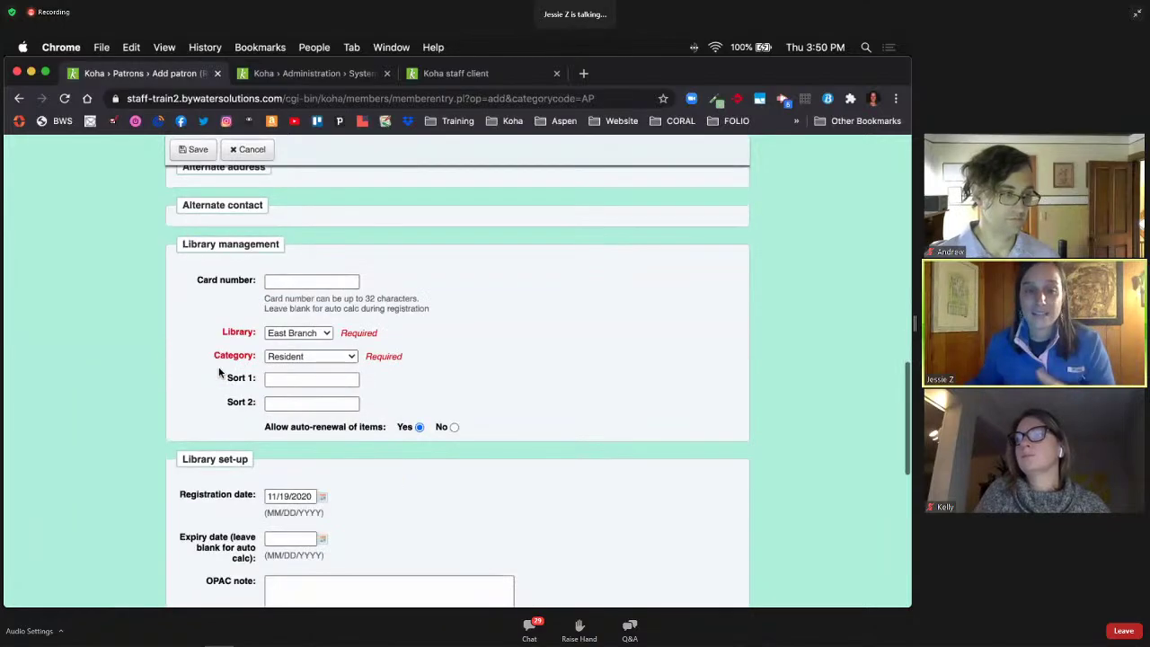
{"action": "scroll", "coordinate": [218, 373], "scroll_direction": "down", "scroll_amount": 3}
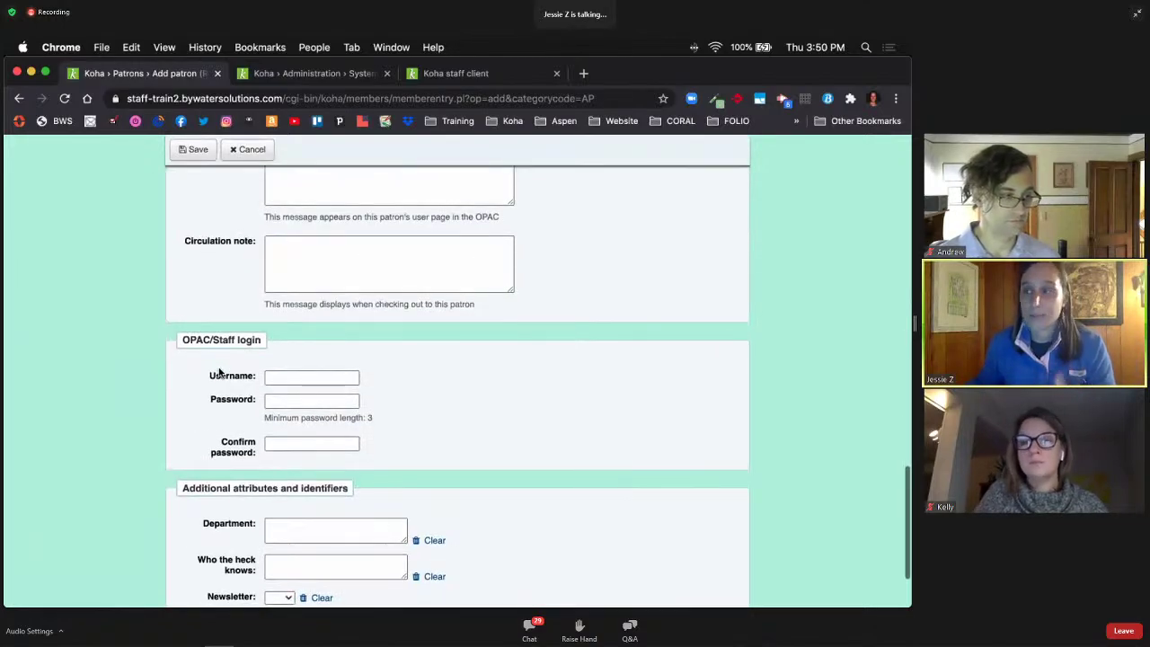
{"action": "scroll", "coordinate": [218, 373], "scroll_direction": "up", "scroll_amount": 4}
{"action": "scroll", "coordinate": [220, 373], "scroll_direction": "up", "scroll_amount": 8}
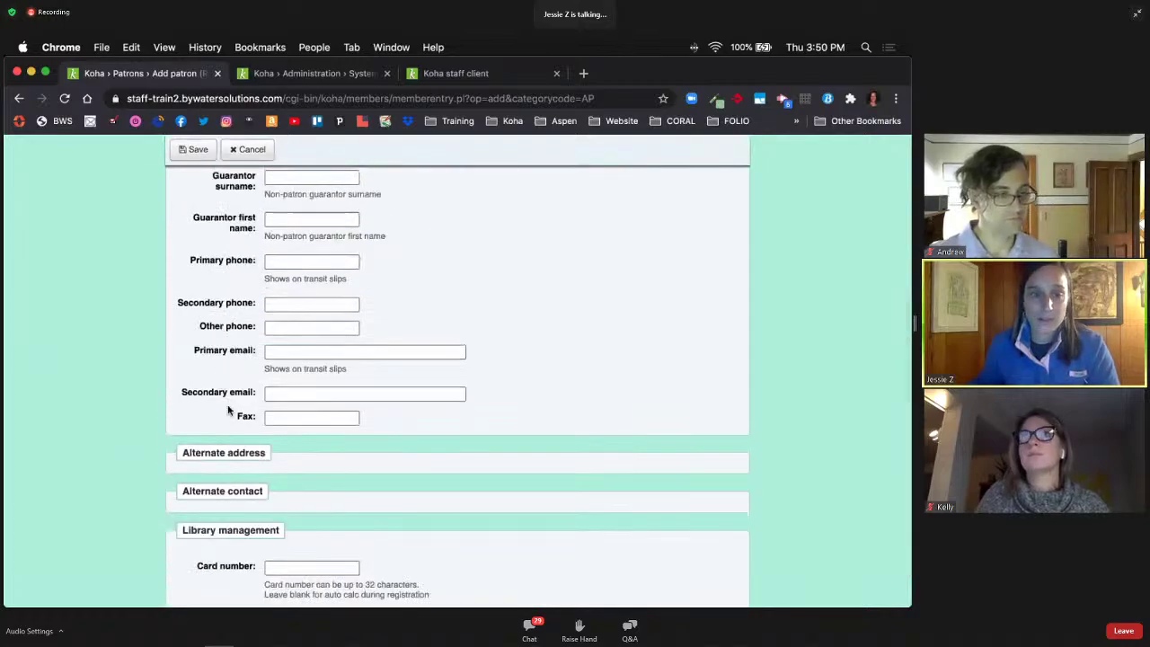
Step: Expand and recollapse the Alternate address section, and turn on Show collapsed fields for the whole form
{"action": "left_click", "coordinate": [226, 452]}
{"action": "scroll", "coordinate": [438, 464], "scroll_direction": "down", "scroll_amount": 2}
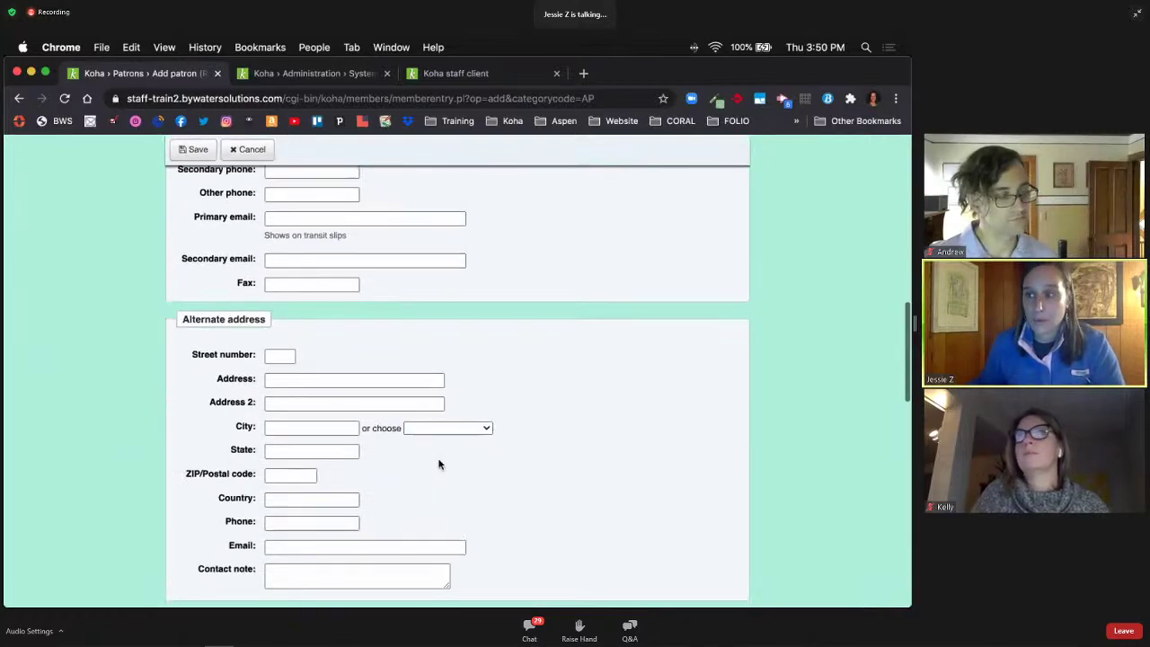
{"action": "left_click", "coordinate": [249, 326]}
{"action": "scroll", "coordinate": [166, 325], "scroll_direction": "up", "scroll_amount": 10}
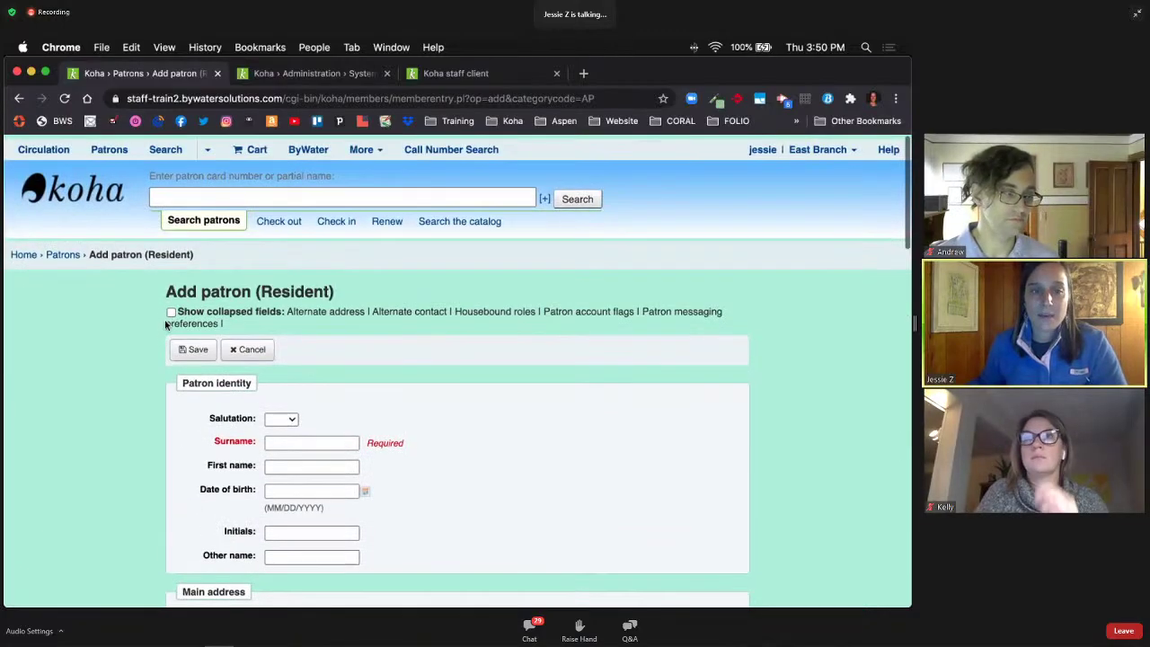
{"action": "left_click", "coordinate": [171, 311]}
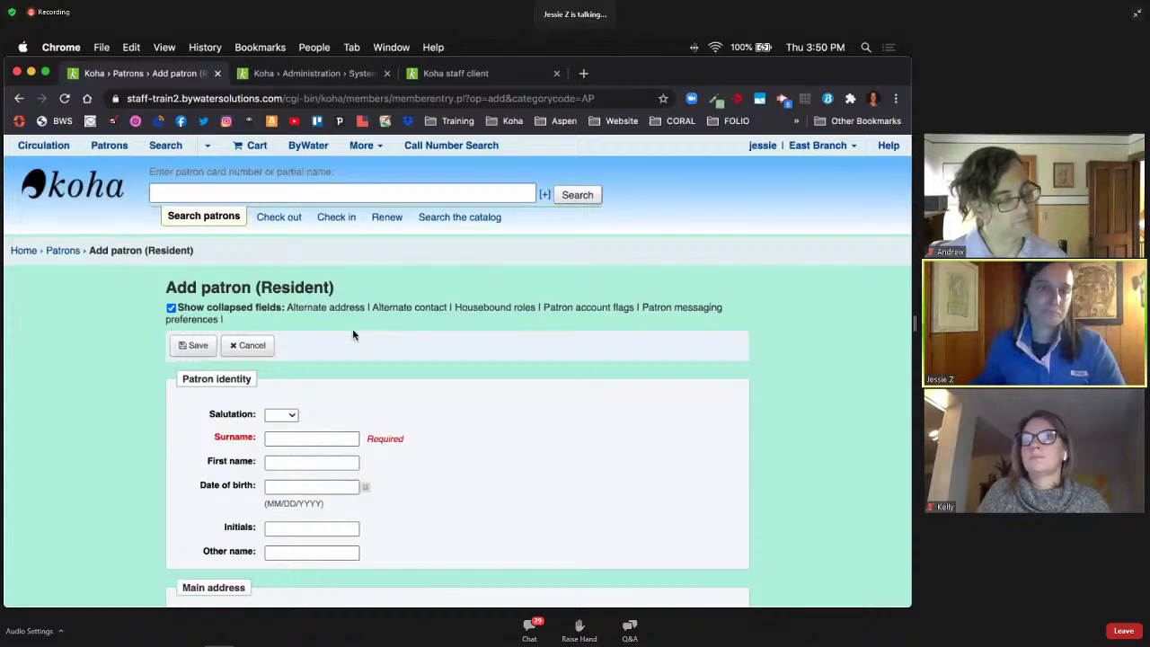
Step: Examine which guarantor fields are selected in the PrefillGuaranteeField system preference, leaving the selection as it is
{"action": "left_click", "coordinate": [295, 74]}
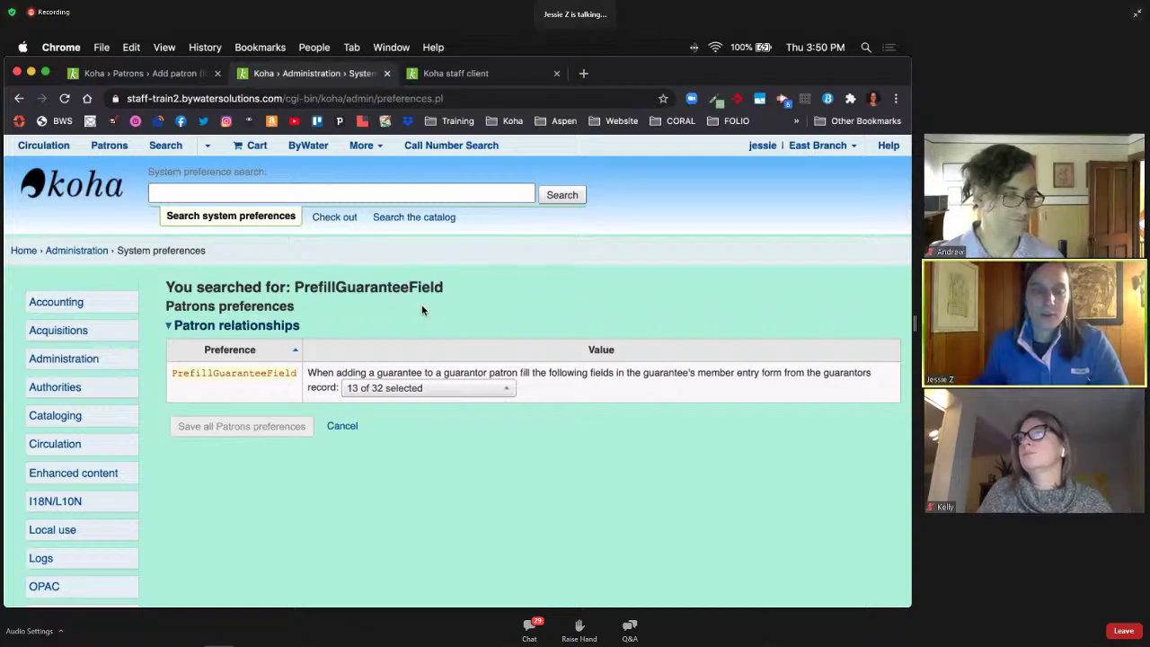
{"action": "scroll", "coordinate": [421, 310], "scroll_direction": "down", "scroll_amount": 1}
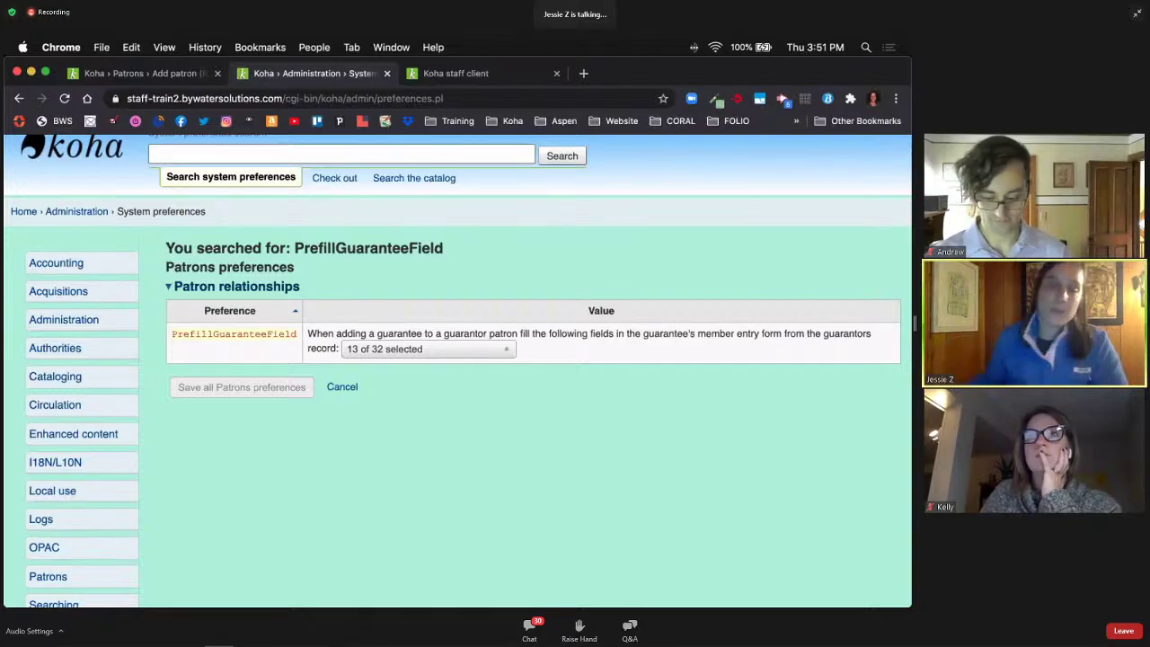
{"action": "left_click", "coordinate": [441, 353]}
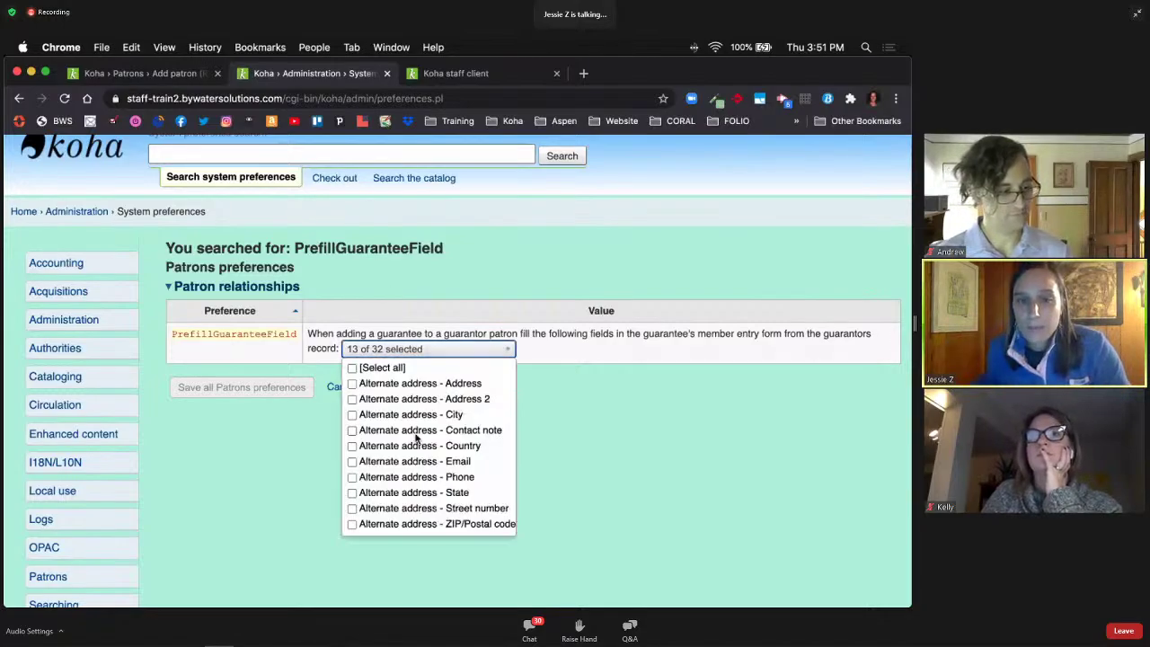
{"action": "scroll", "coordinate": [419, 437], "scroll_direction": "down", "scroll_amount": 3}
{"action": "scroll", "coordinate": [419, 437], "scroll_direction": "down", "scroll_amount": 6}
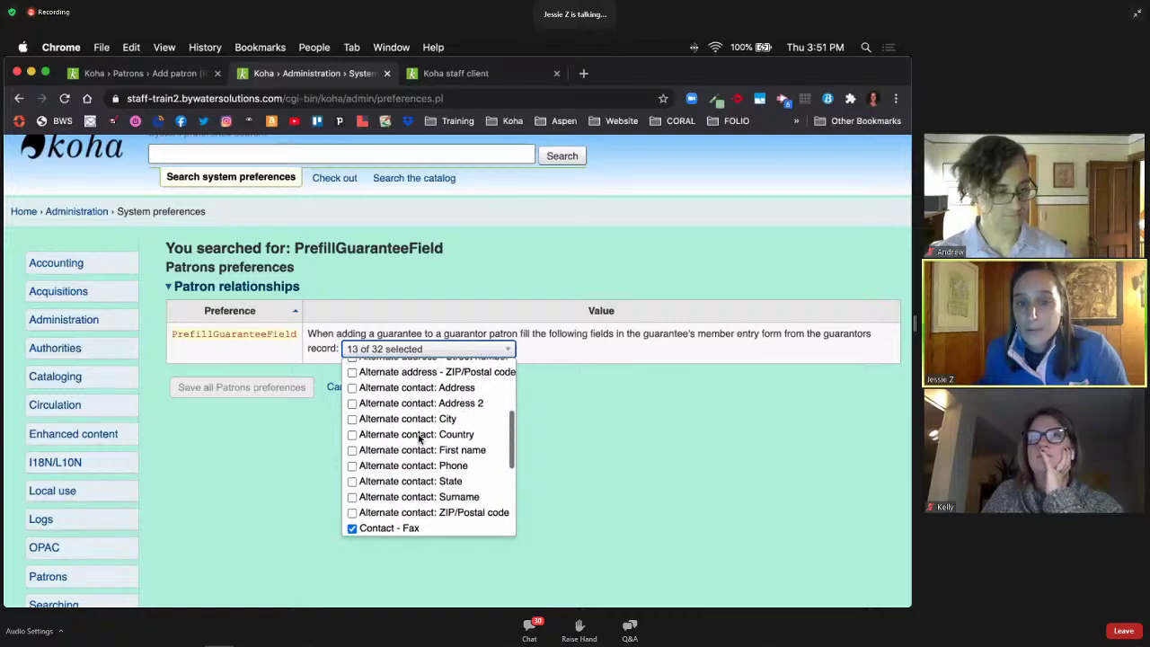
{"action": "scroll", "coordinate": [418, 438], "scroll_direction": "down", "scroll_amount": 1}
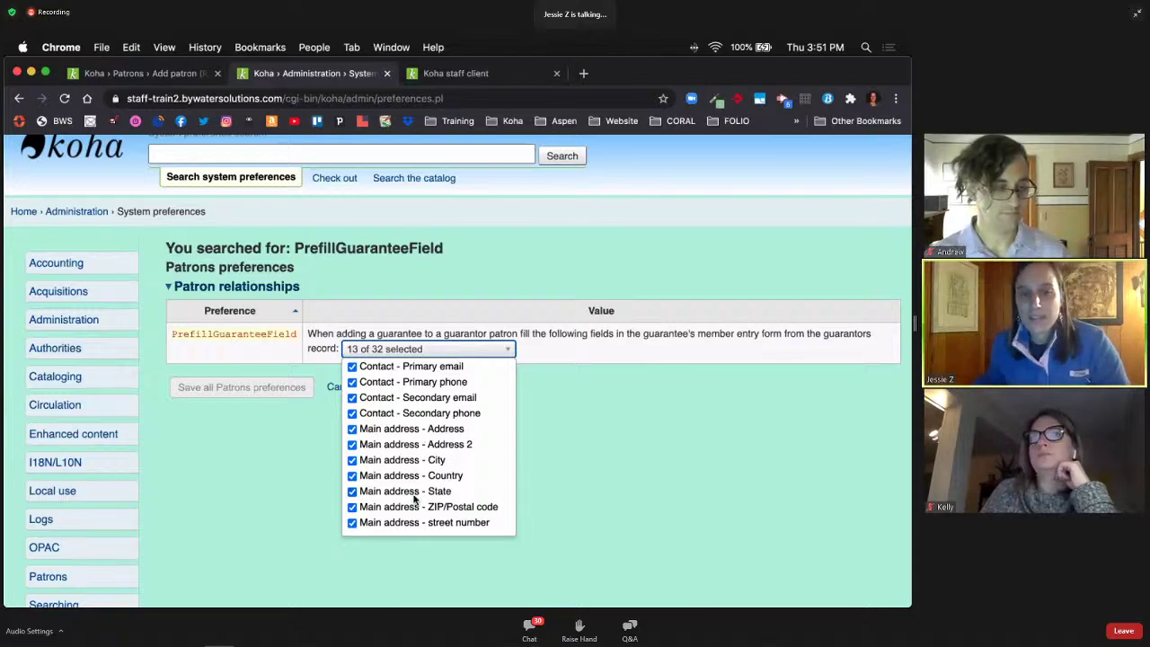
{"action": "scroll", "coordinate": [416, 500], "scroll_direction": "down", "scroll_amount": 3}
{"action": "scroll", "coordinate": [395, 289], "scroll_direction": "up", "scroll_amount": 2}
{"action": "scroll", "coordinate": [398, 297], "scroll_direction": "down", "scroll_amount": 2}
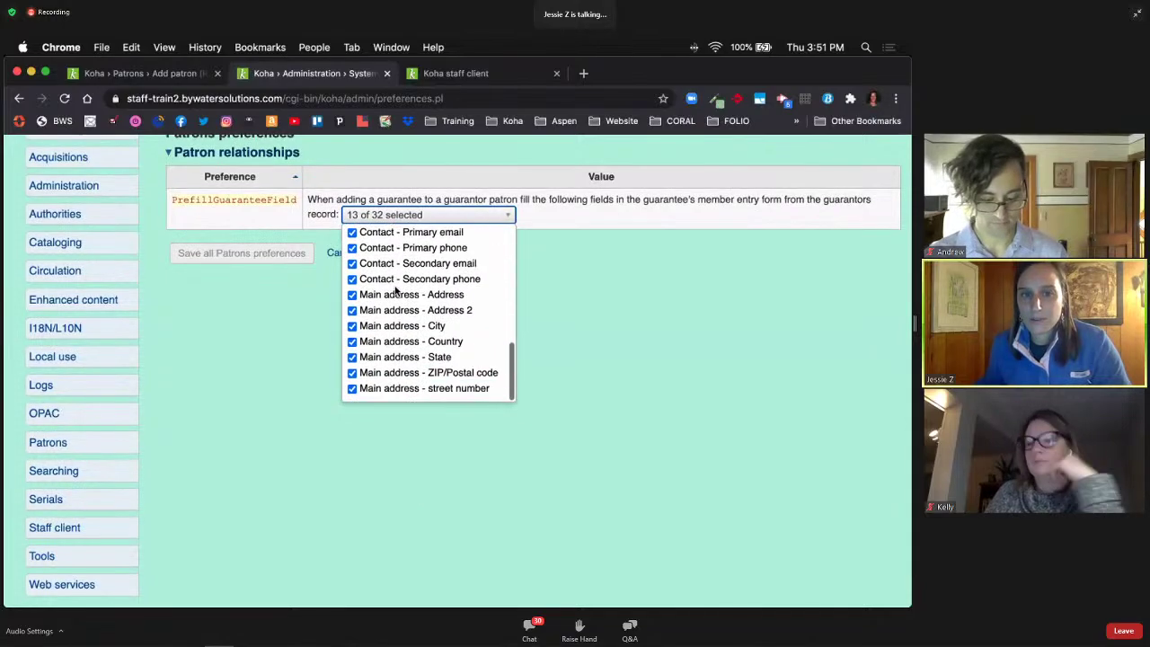
{"action": "scroll", "coordinate": [411, 383], "scroll_direction": "up", "scroll_amount": 3}
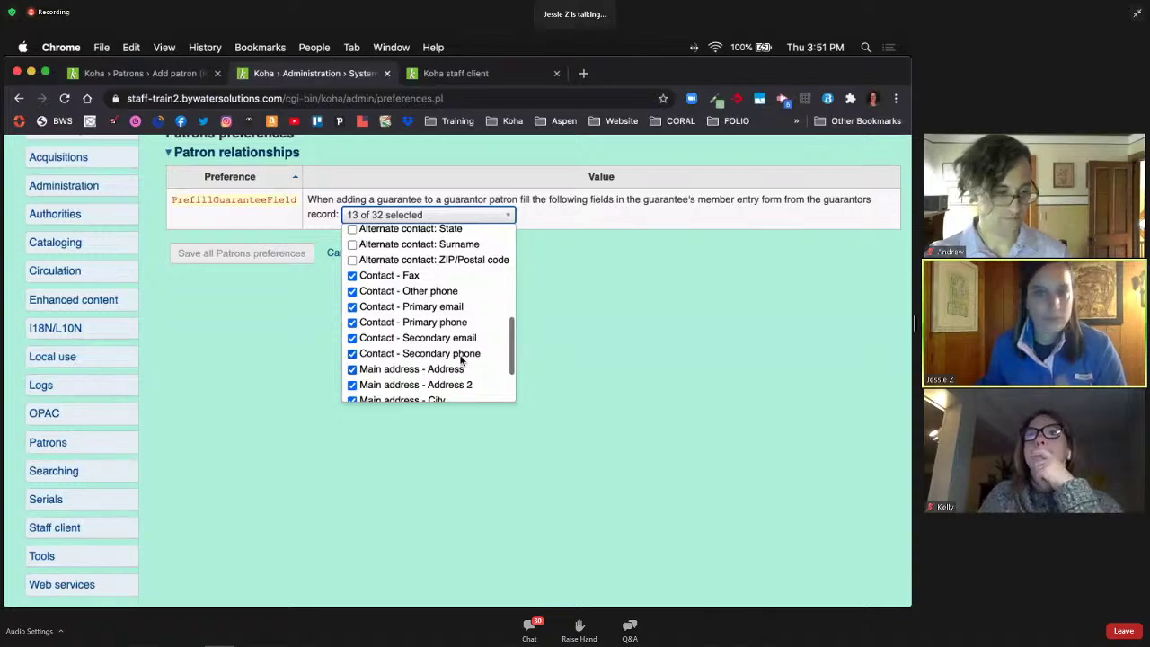
{"action": "scroll", "coordinate": [446, 337], "scroll_direction": "up", "scroll_amount": 5}
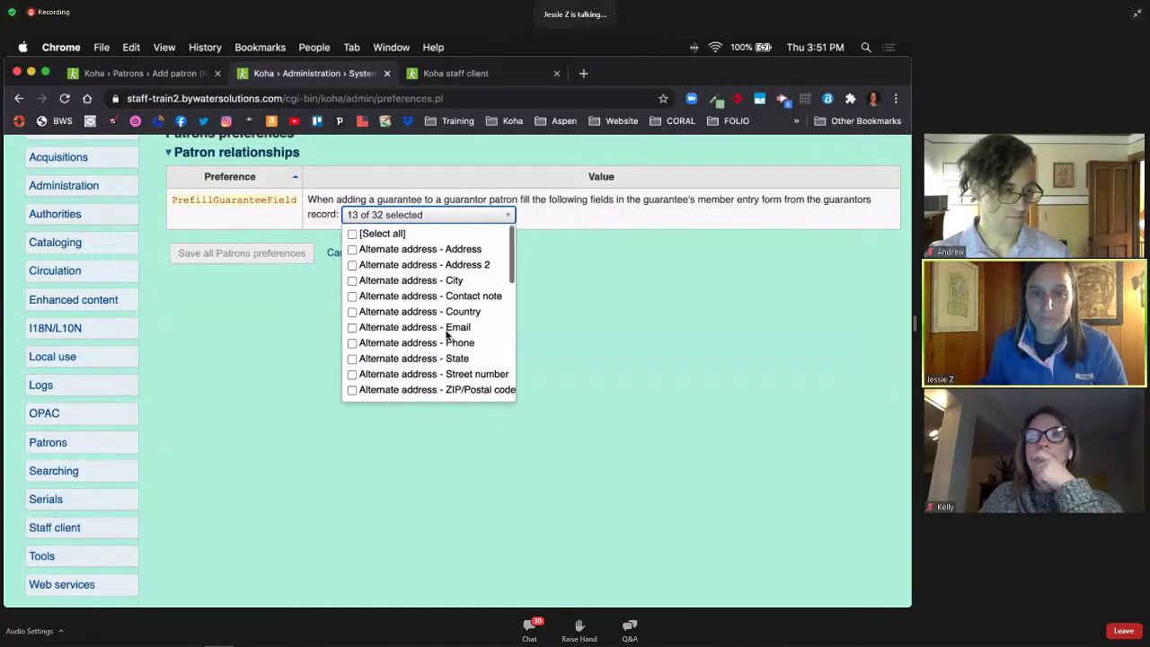
{"action": "left_click", "coordinate": [582, 327]}
{"action": "scroll", "coordinate": [582, 328], "scroll_direction": "up", "scroll_amount": 3}
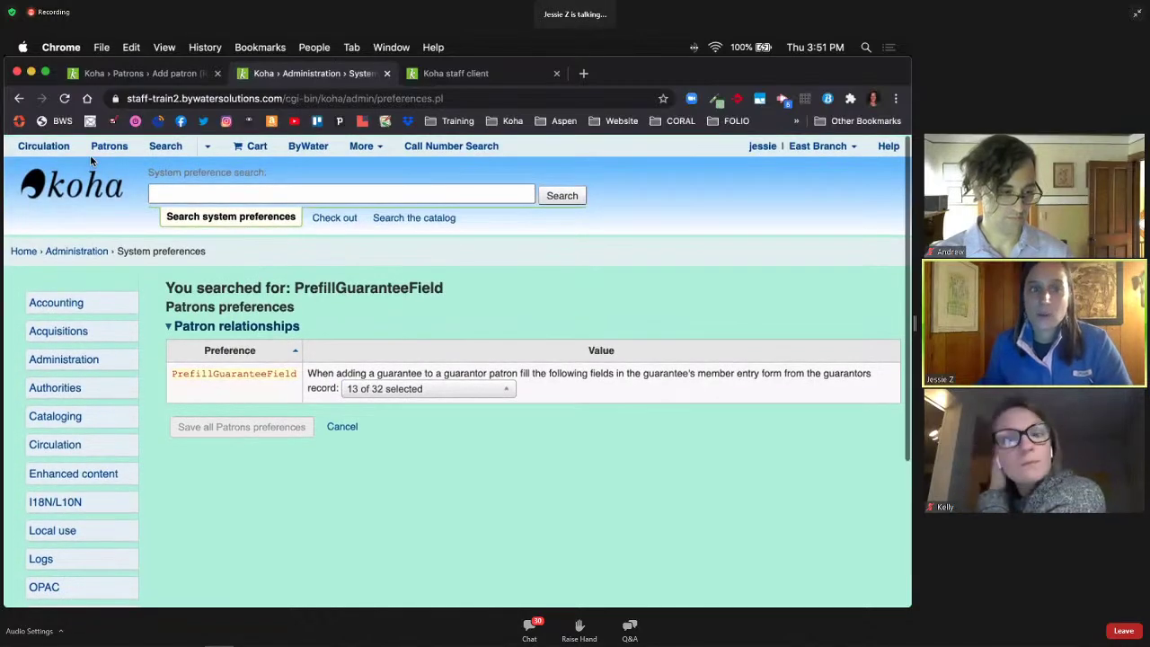
Step: Browse the patrons by last name under L, W and I to open a Resident patron's record, and start adding a guarantee
{"action": "left_click", "coordinate": [109, 147]}
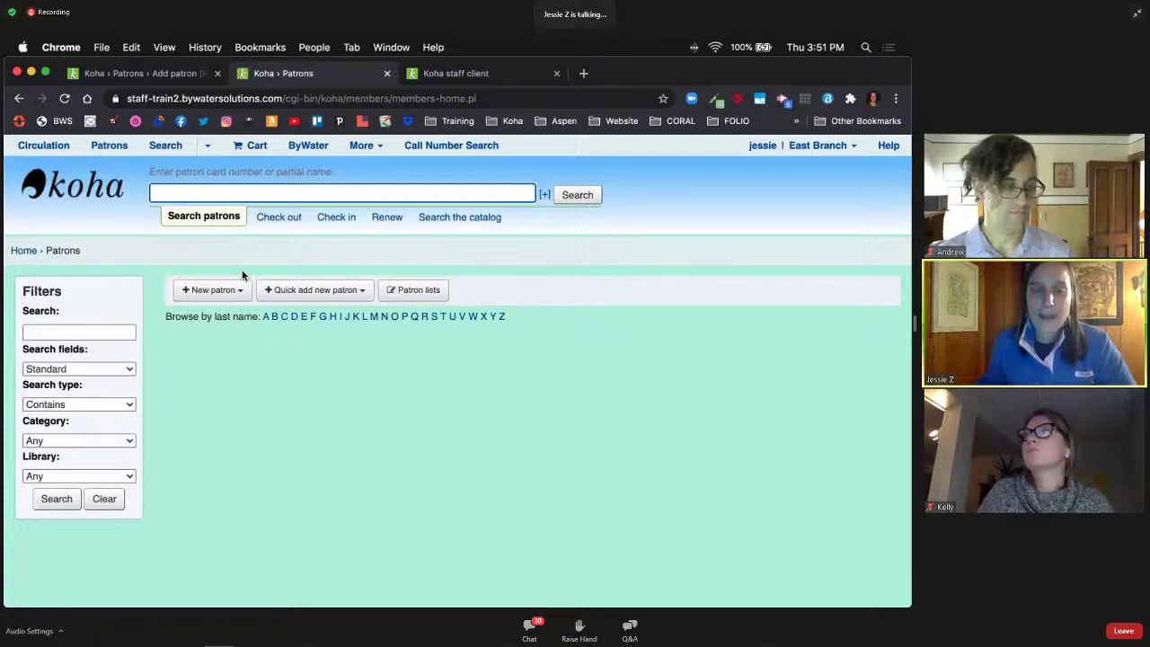
{"action": "left_click", "coordinate": [365, 320]}
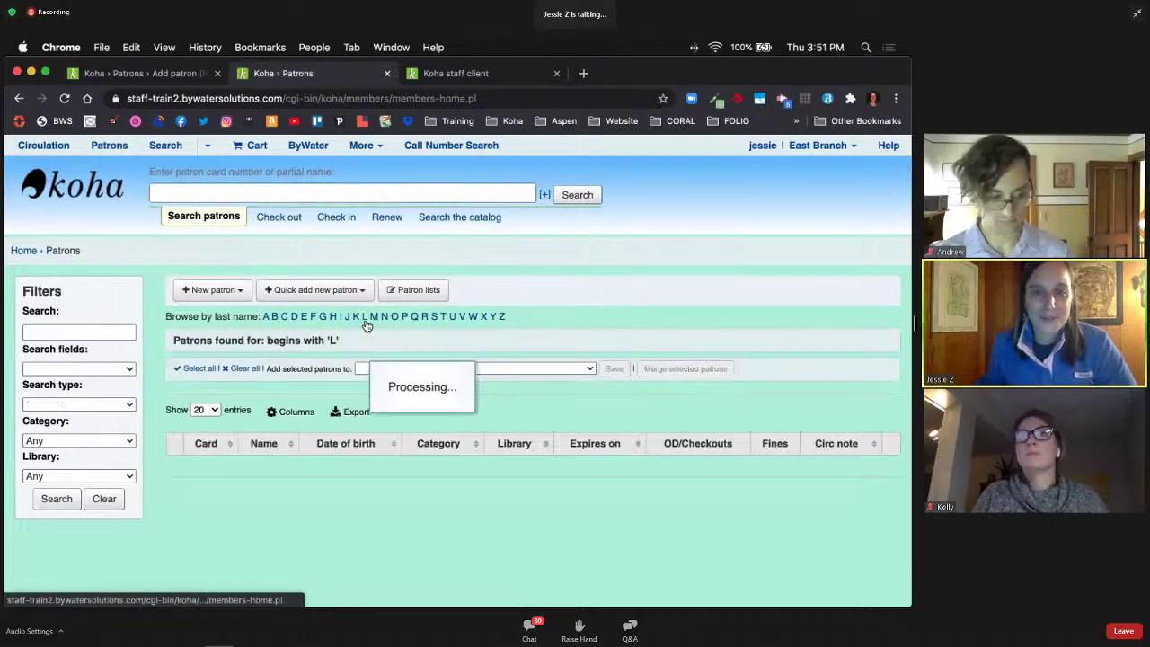
{"action": "scroll", "coordinate": [367, 327], "scroll_direction": "down", "scroll_amount": 2}
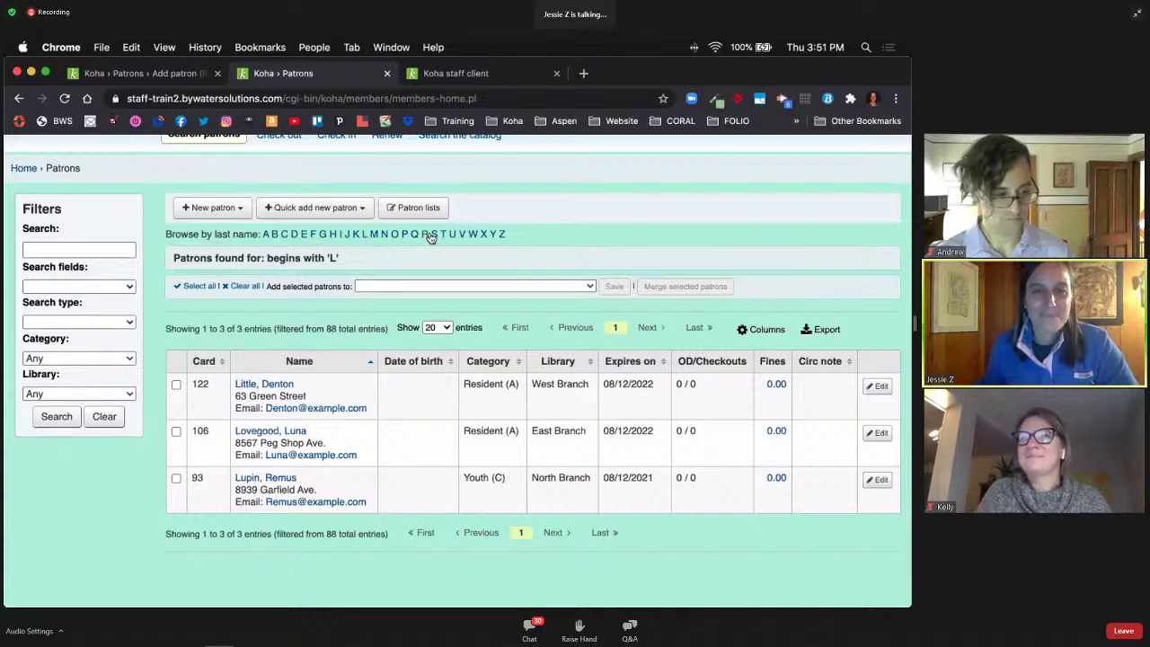
{"action": "left_click", "coordinate": [472, 235]}
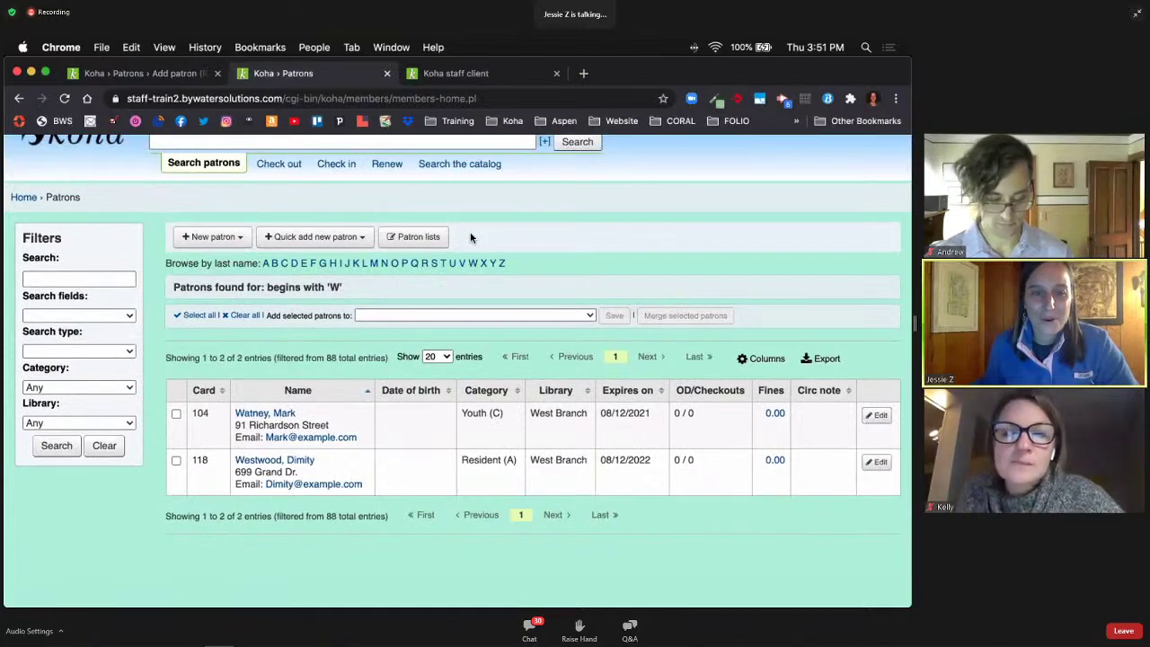
{"action": "left_click", "coordinate": [341, 264]}
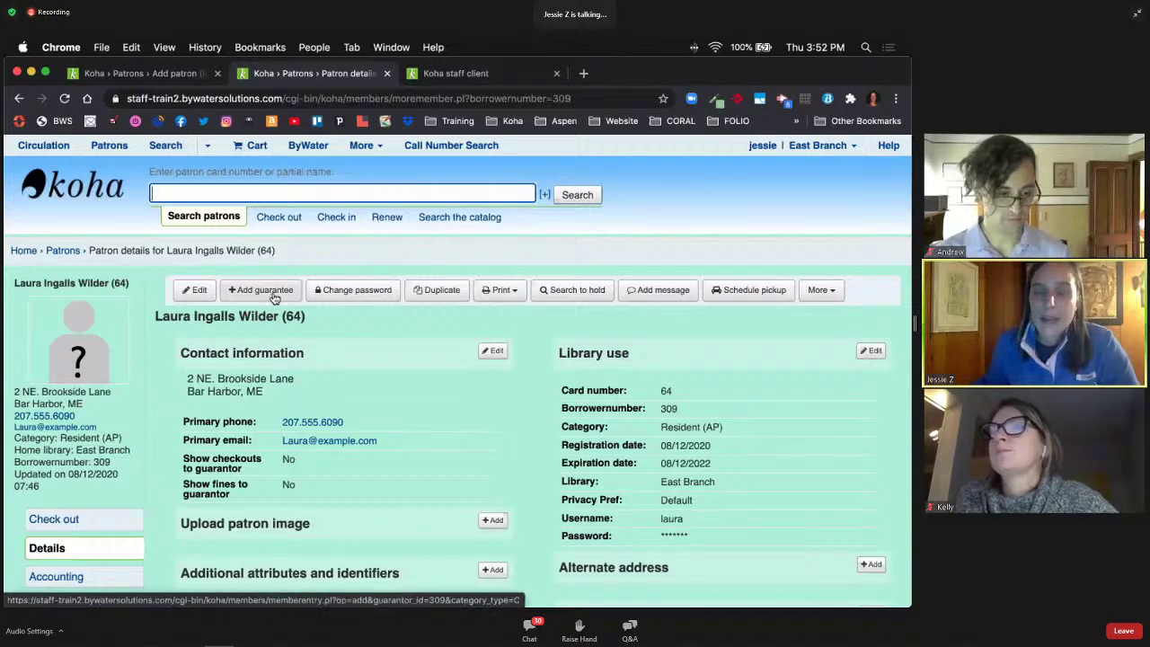
{"action": "left_click", "coordinate": [272, 293]}
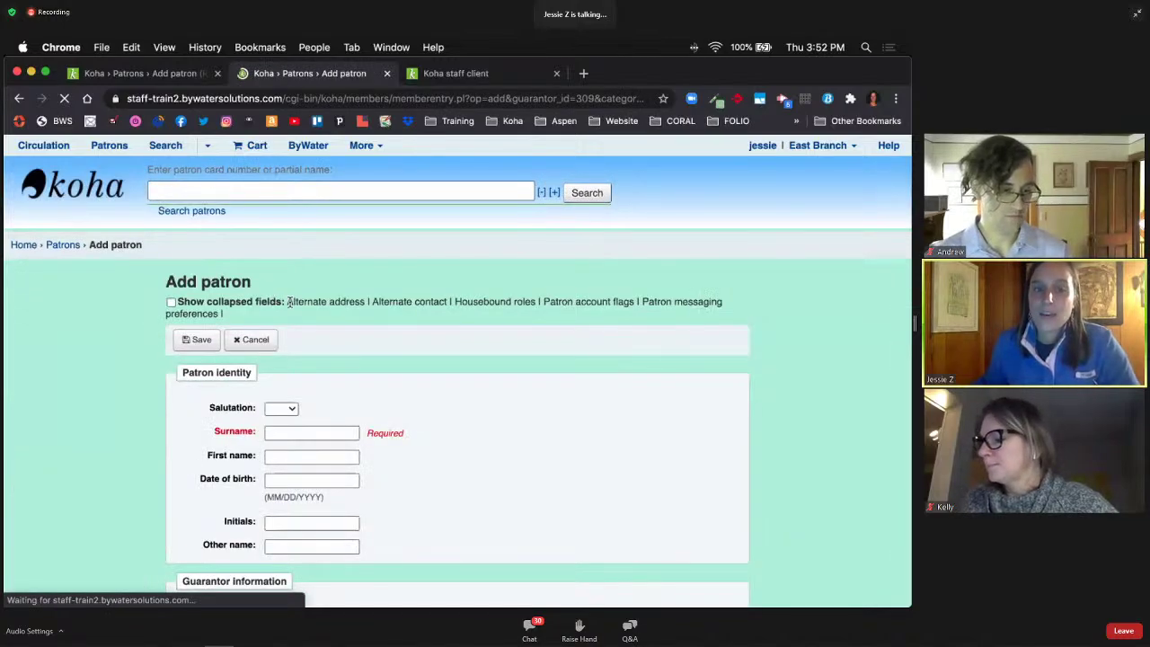
Step: Check the guarantor information, main address, contact and library fields in the guarantee's Add patron form for data carried over from the guarantor
{"action": "scroll", "coordinate": [474, 381], "scroll_direction": "down", "scroll_amount": 5}
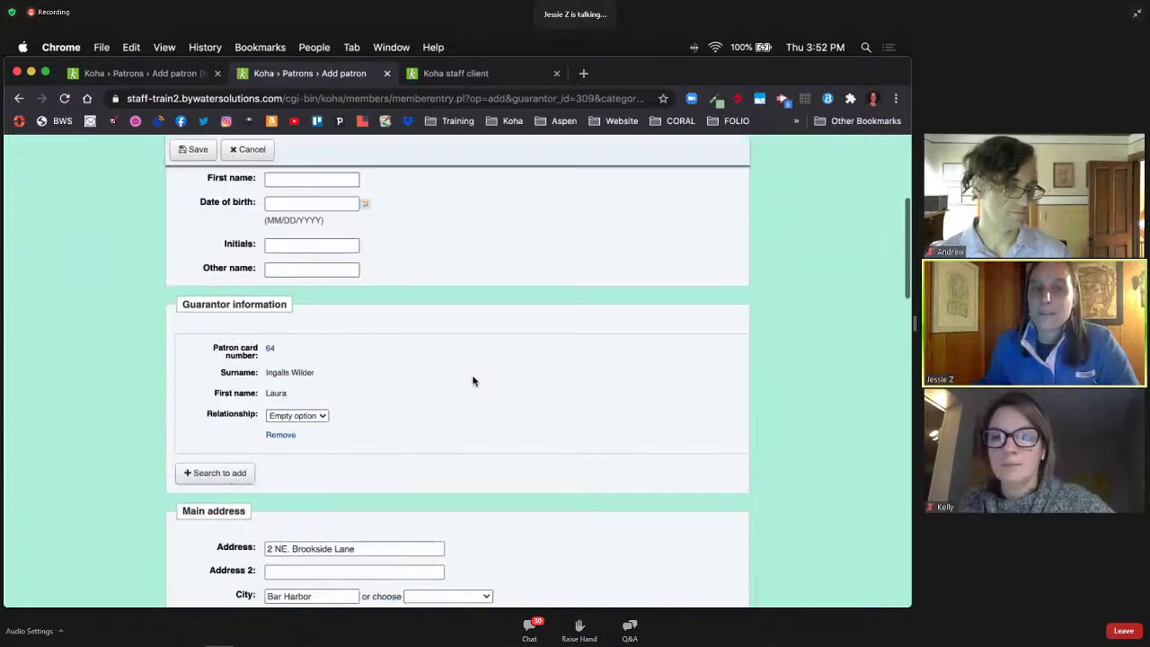
{"action": "scroll", "coordinate": [474, 381], "scroll_direction": "down", "scroll_amount": 3}
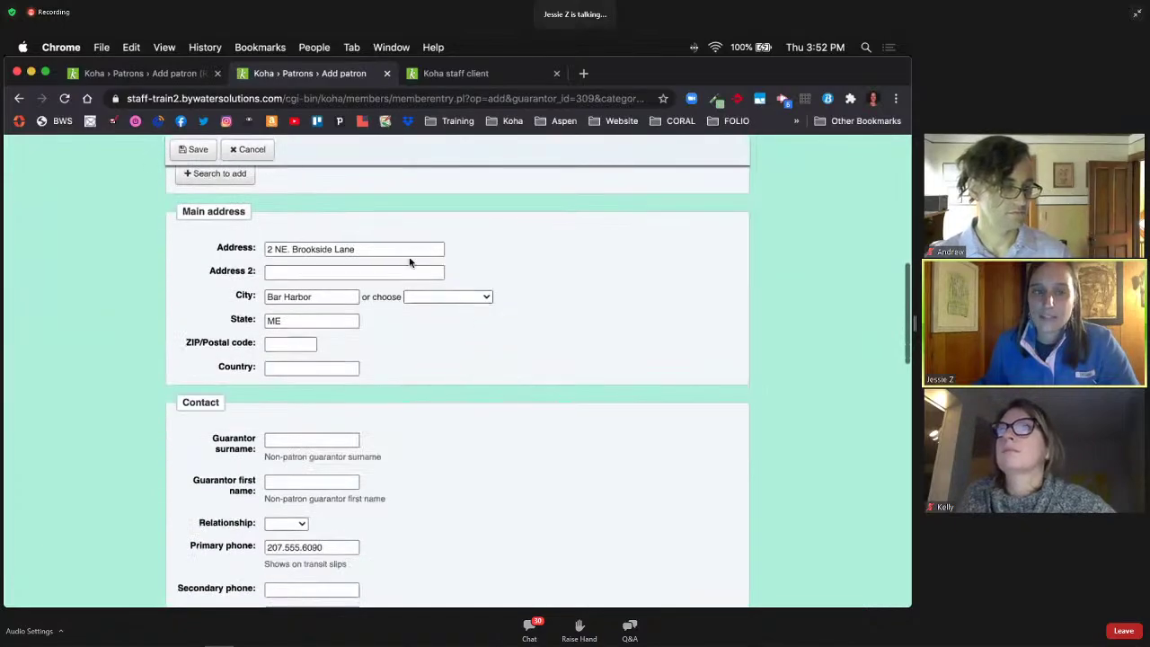
{"action": "scroll", "coordinate": [454, 302], "scroll_direction": "down", "scroll_amount": 2}
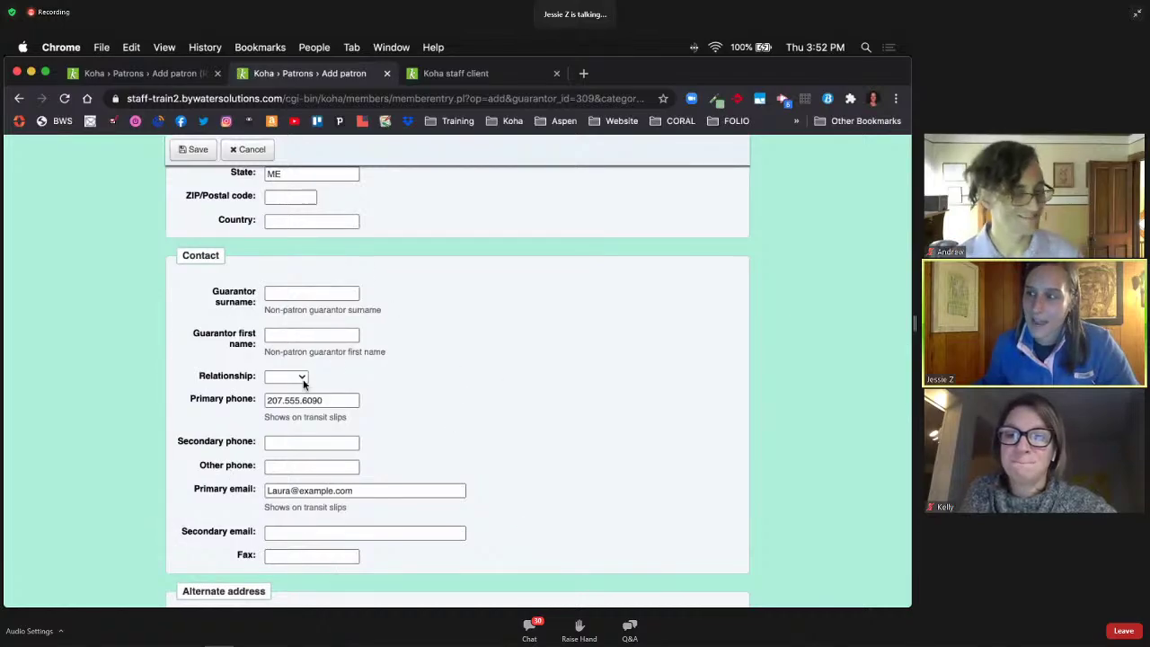
{"action": "scroll", "coordinate": [580, 467], "scroll_direction": "up", "scroll_amount": 3}
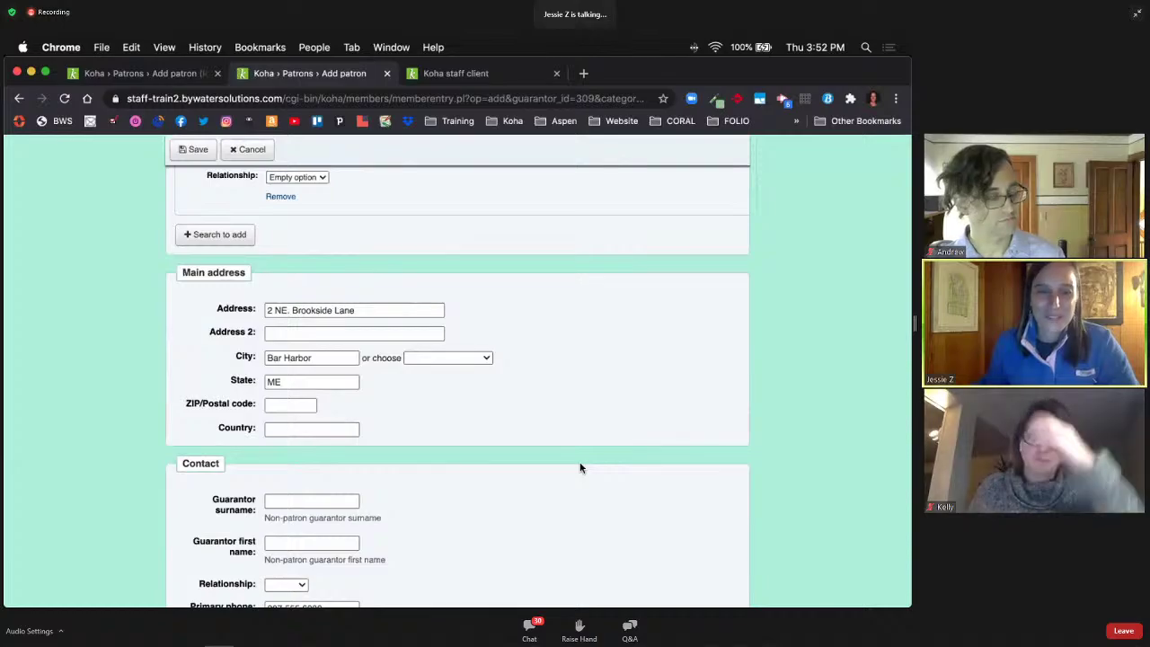
{"action": "scroll", "coordinate": [580, 467], "scroll_direction": "up", "scroll_amount": 5}
{"action": "scroll", "coordinate": [579, 467], "scroll_direction": "up", "scroll_amount": 2}
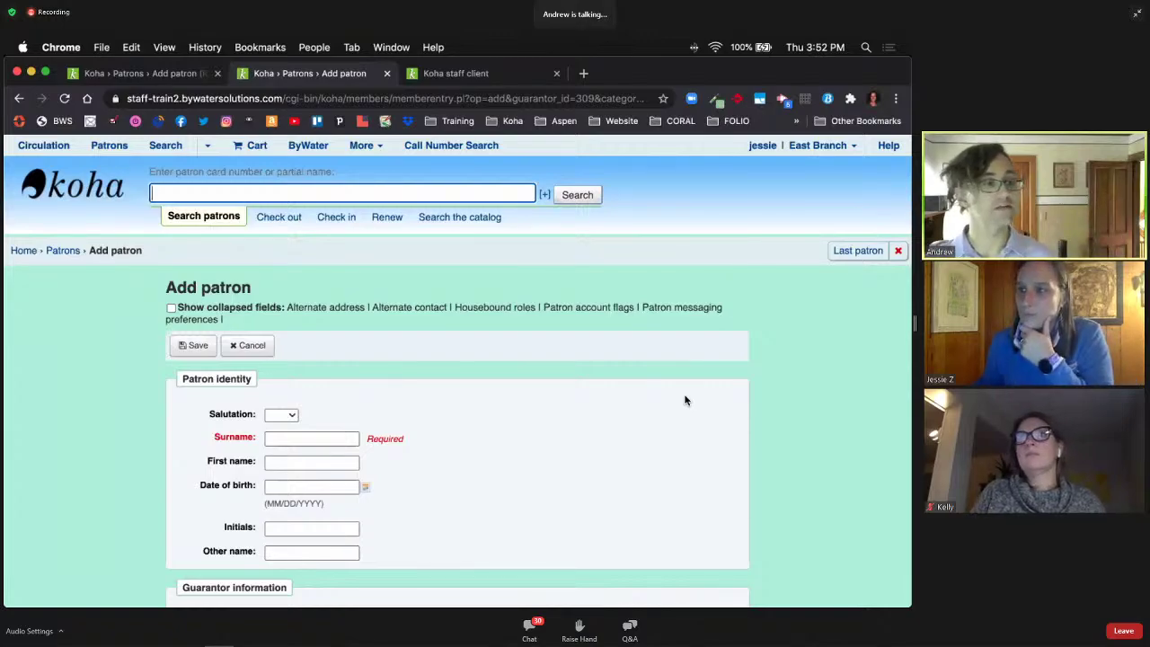
{"action": "scroll", "coordinate": [508, 408], "scroll_direction": "down", "scroll_amount": 15}
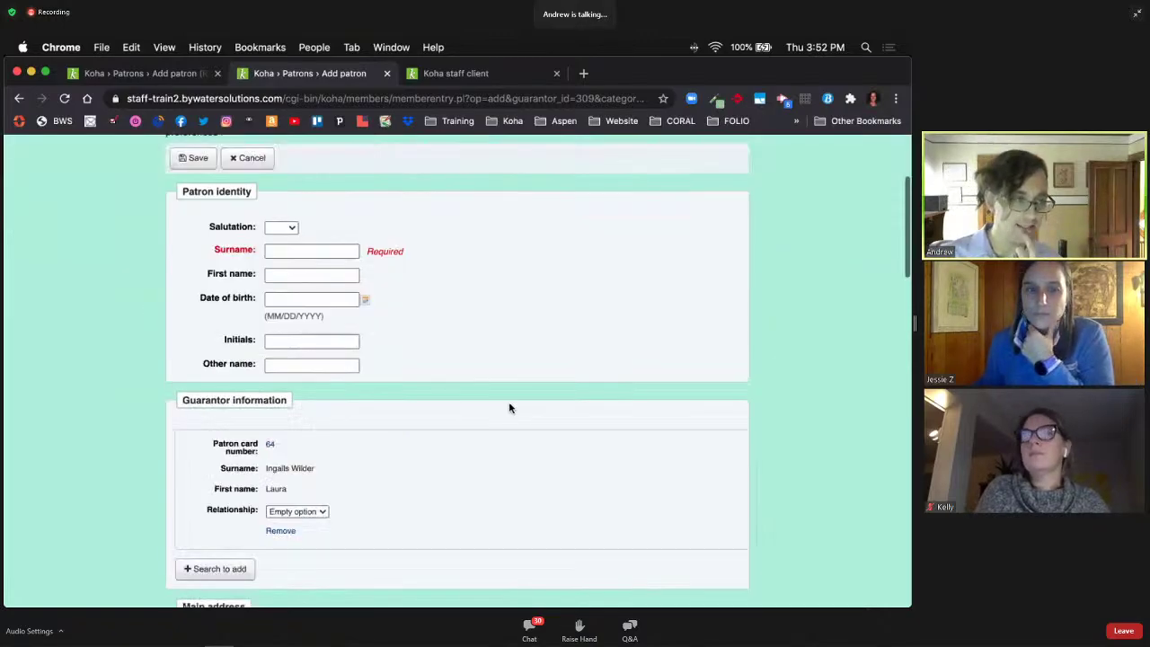
{"action": "scroll", "coordinate": [509, 408], "scroll_direction": "down", "scroll_amount": 10}
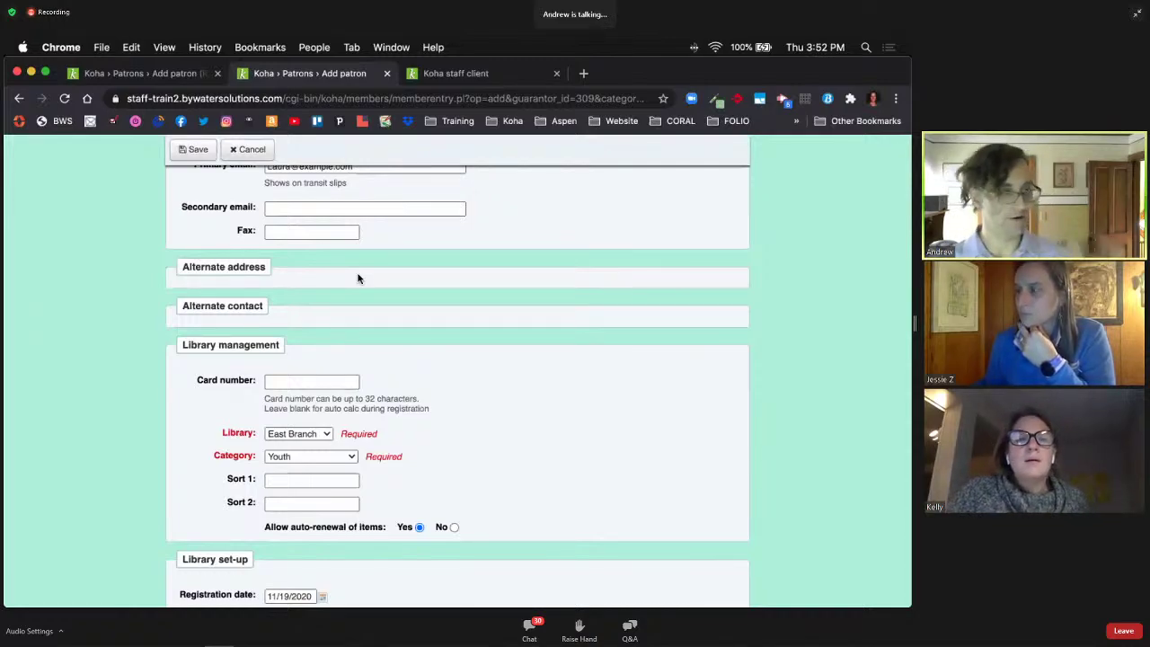
{"action": "scroll", "coordinate": [370, 280], "scroll_direction": "up", "scroll_amount": 10}
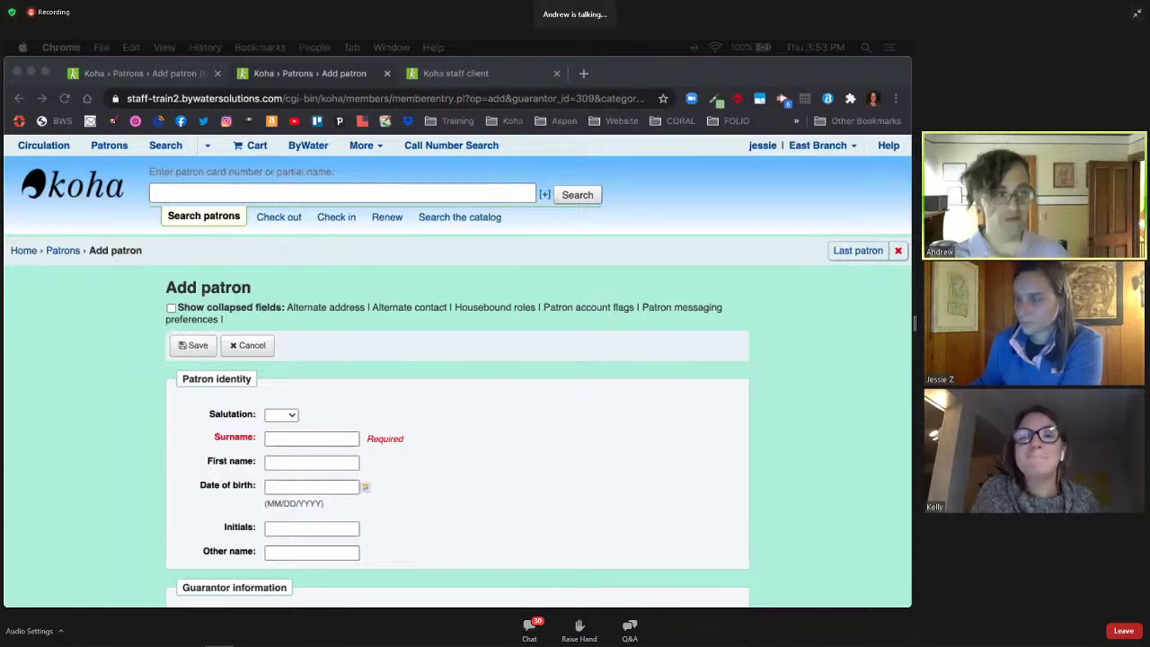
Step: Collapse the Patron identity, Main address, Contact and Library management sections of the guarantee's Add patron form
{"action": "left_click", "coordinate": [241, 379]}
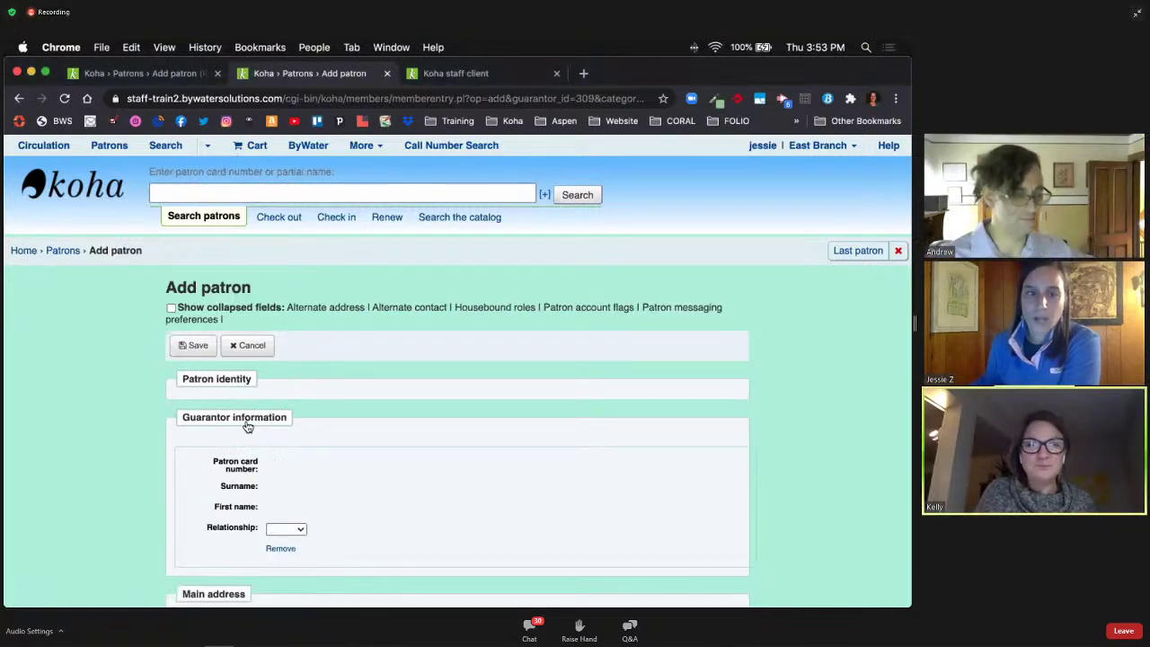
{"action": "scroll", "coordinate": [241, 445], "scroll_direction": "down", "scroll_amount": 3}
{"action": "left_click", "coordinate": [231, 464]}
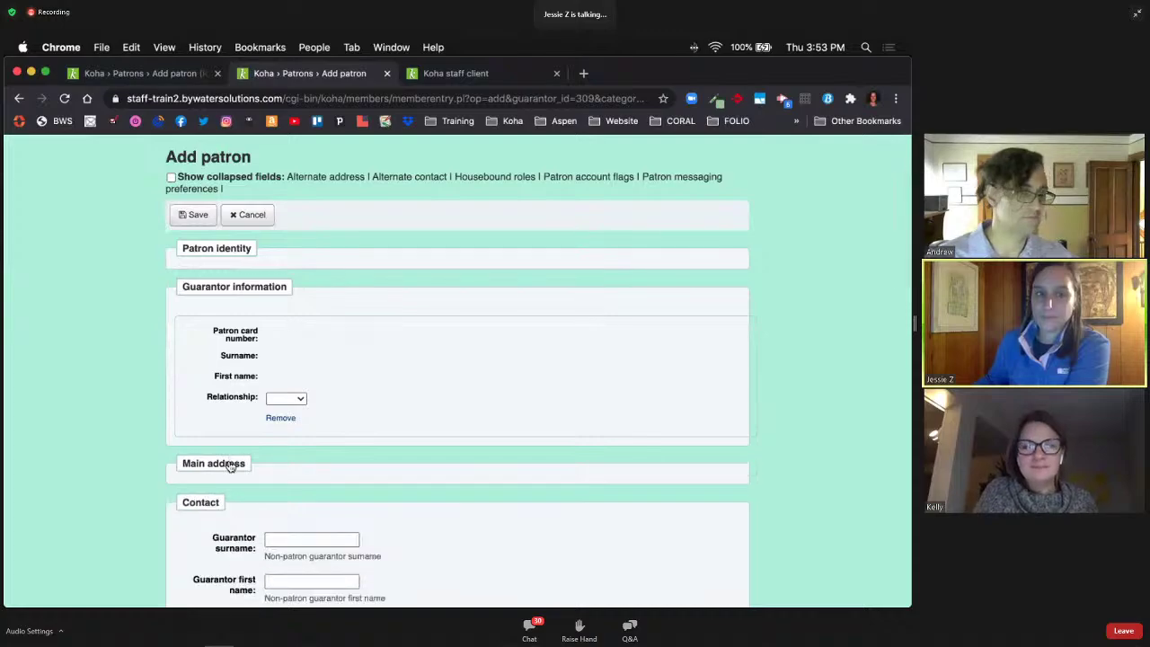
{"action": "scroll", "coordinate": [231, 464], "scroll_direction": "down", "scroll_amount": 5}
{"action": "left_click", "coordinate": [207, 268]}
{"action": "scroll", "coordinate": [207, 272], "scroll_direction": "down", "scroll_amount": 1}
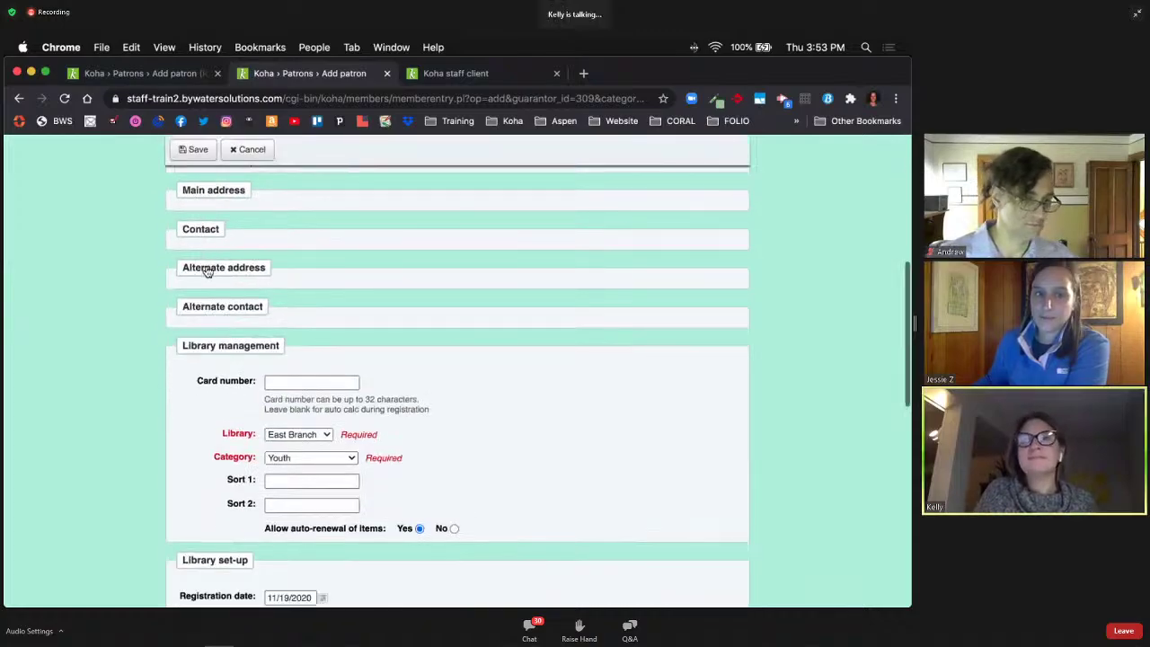
{"action": "scroll", "coordinate": [207, 271], "scroll_direction": "down", "scroll_amount": 2}
{"action": "left_click", "coordinate": [206, 270]}
{"action": "scroll", "coordinate": [356, 280], "scroll_direction": "down", "scroll_amount": 5}
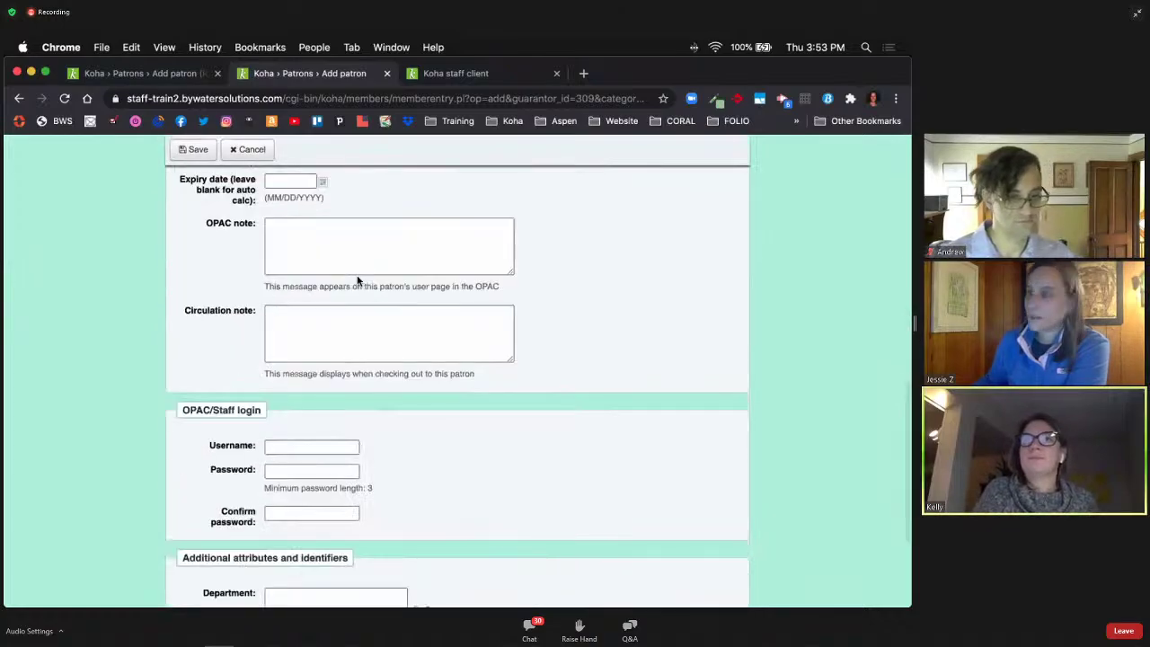
{"action": "scroll", "coordinate": [356, 281], "scroll_direction": "up", "scroll_amount": 10}
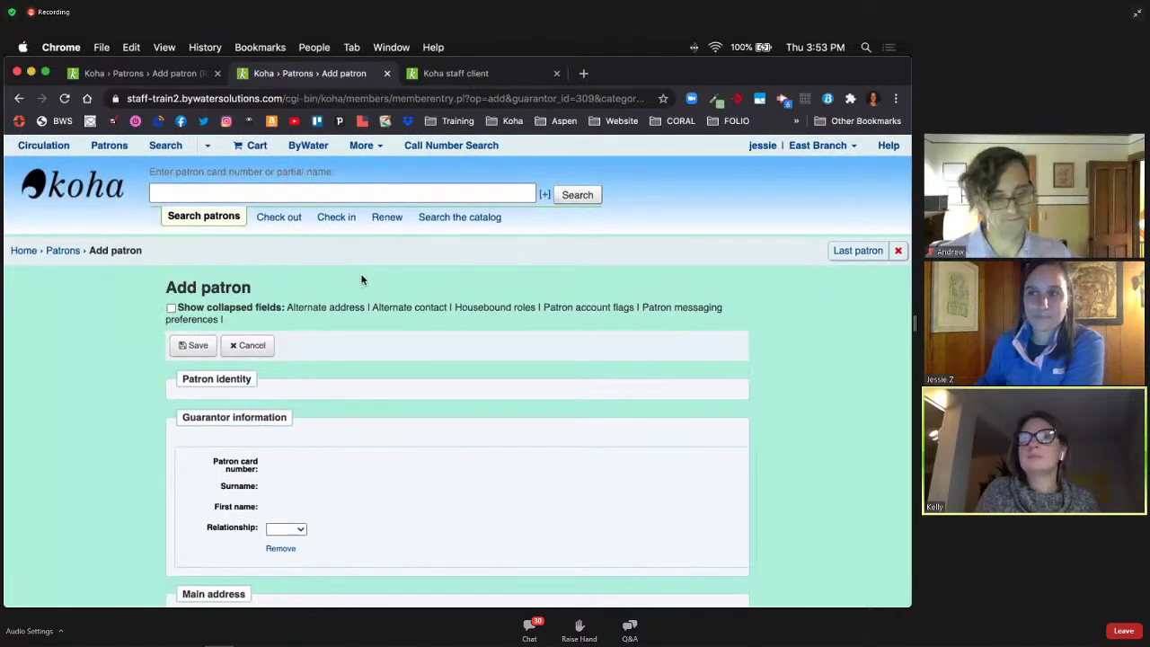
Step: Switch to the Koha staff client home page and open the catalog's item search form
{"action": "left_click", "coordinate": [423, 72]}
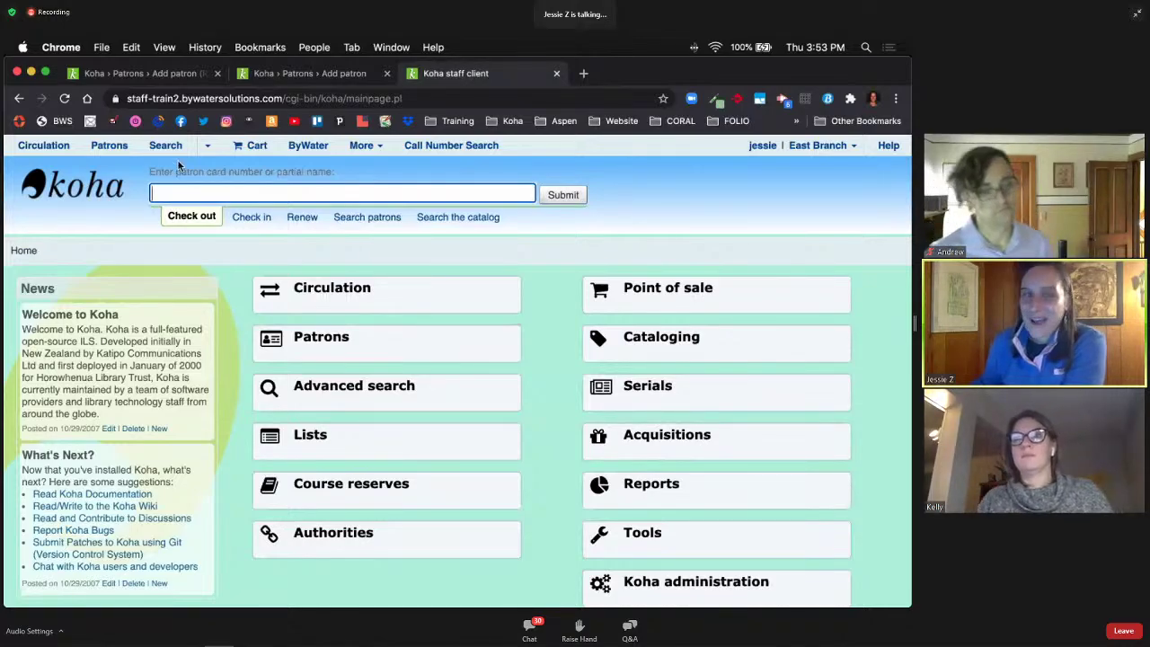
{"action": "left_click", "coordinate": [208, 148]}
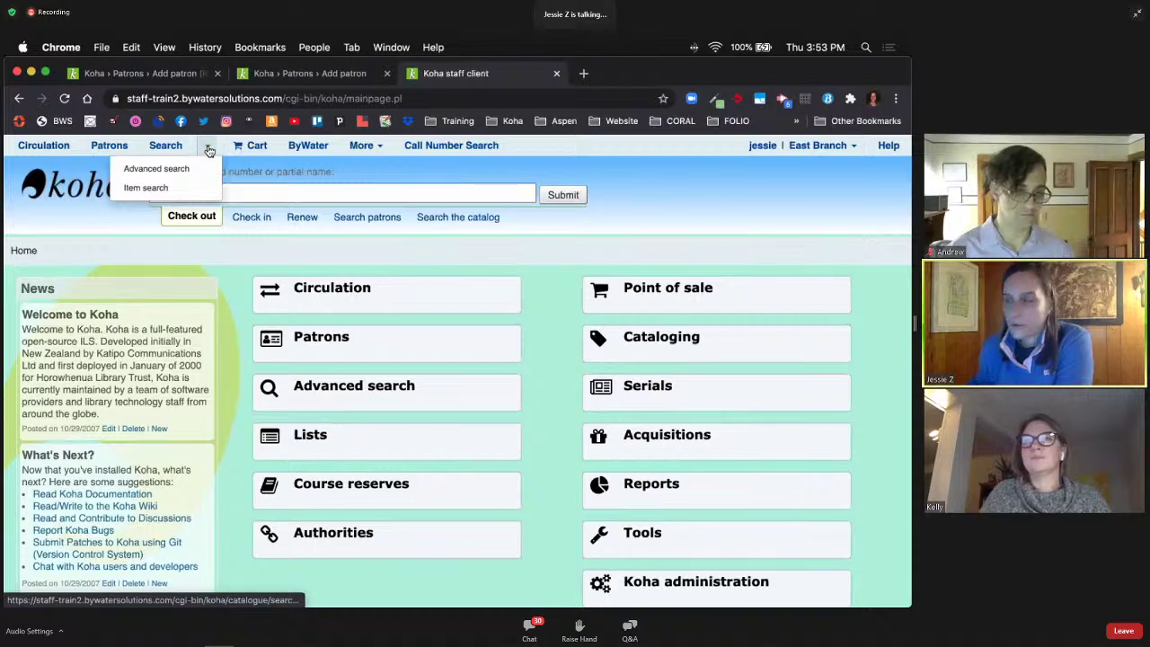
{"action": "left_click", "coordinate": [172, 192]}
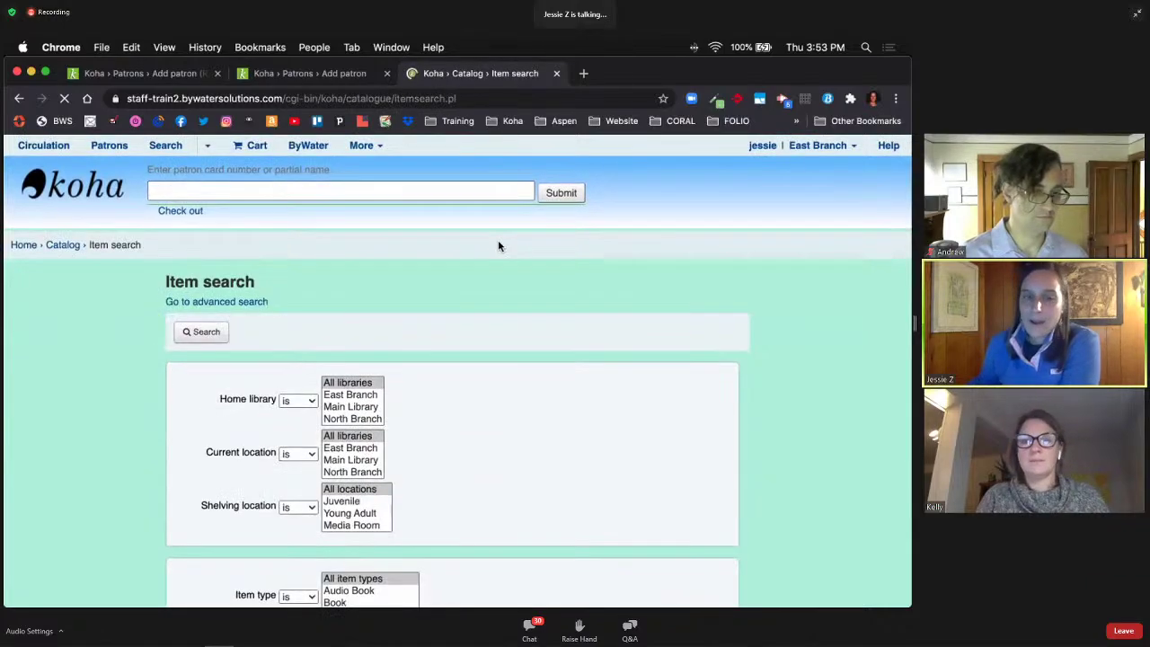
Step: Run an item search with current location Main Library and shelving location Young Adult, keeping the output on screen
{"action": "scroll", "coordinate": [498, 240], "scroll_direction": "down", "scroll_amount": 2}
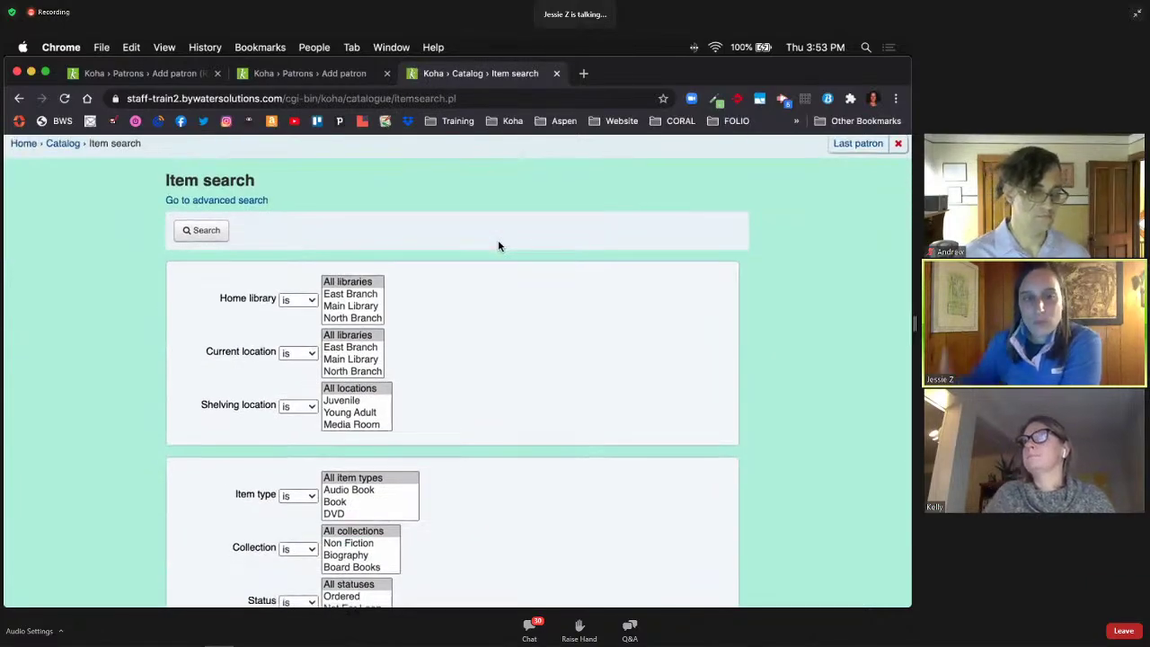
{"action": "scroll", "coordinate": [498, 243], "scroll_direction": "down", "scroll_amount": 1}
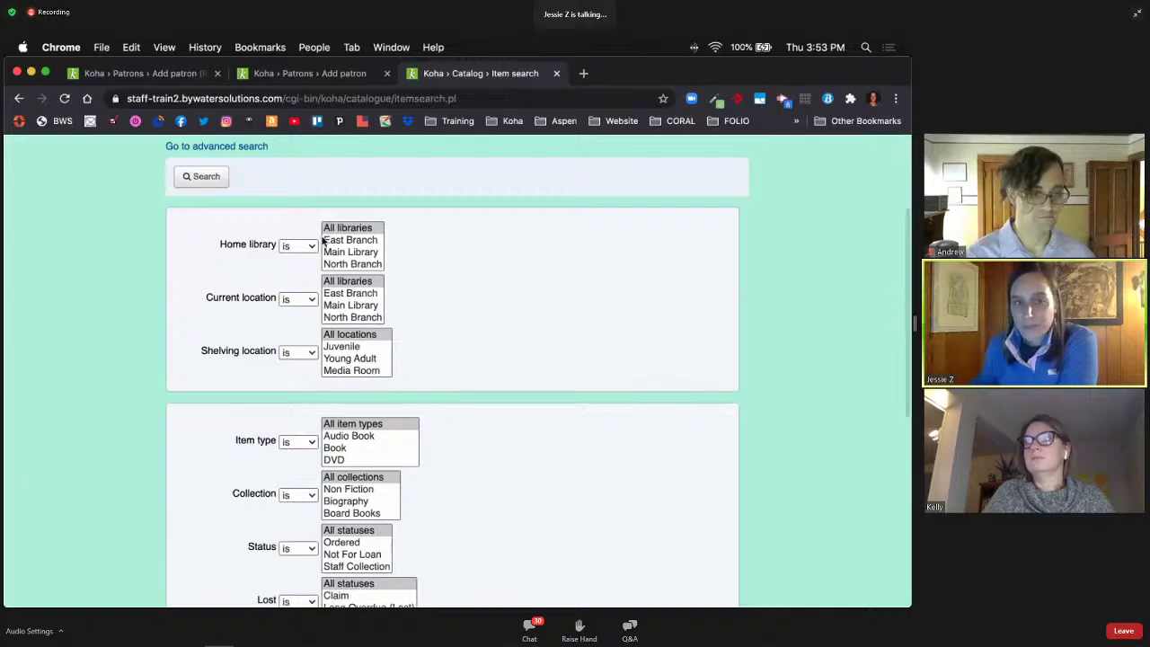
{"action": "scroll", "coordinate": [475, 296], "scroll_direction": "down", "scroll_amount": 1}
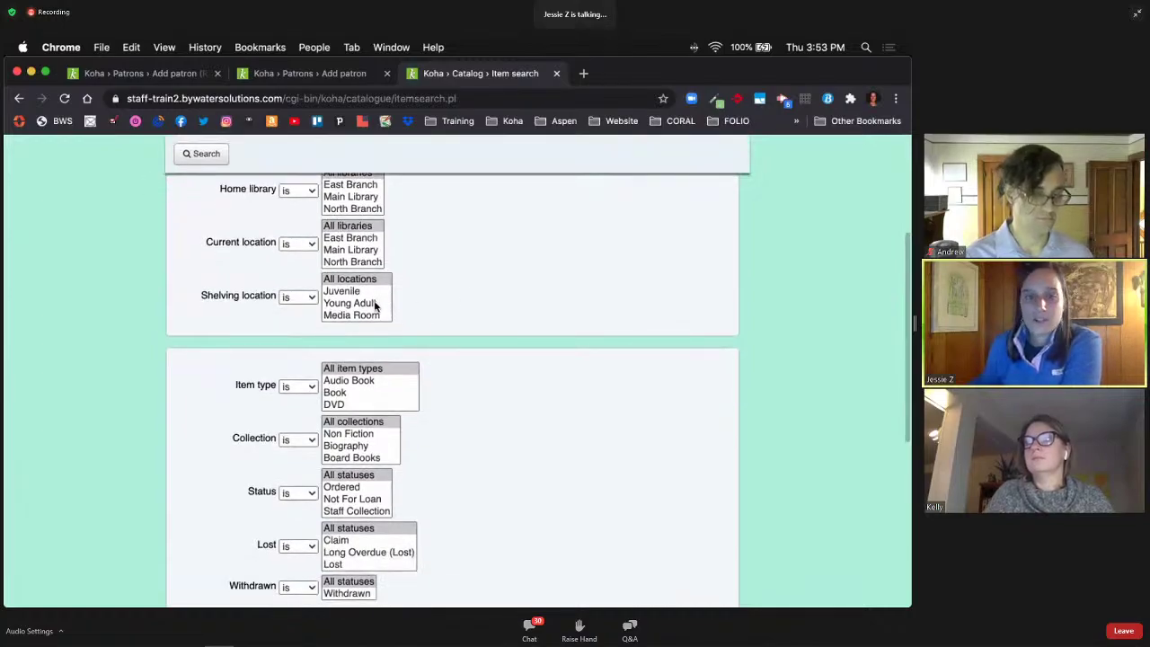
{"action": "left_click", "coordinate": [356, 251]}
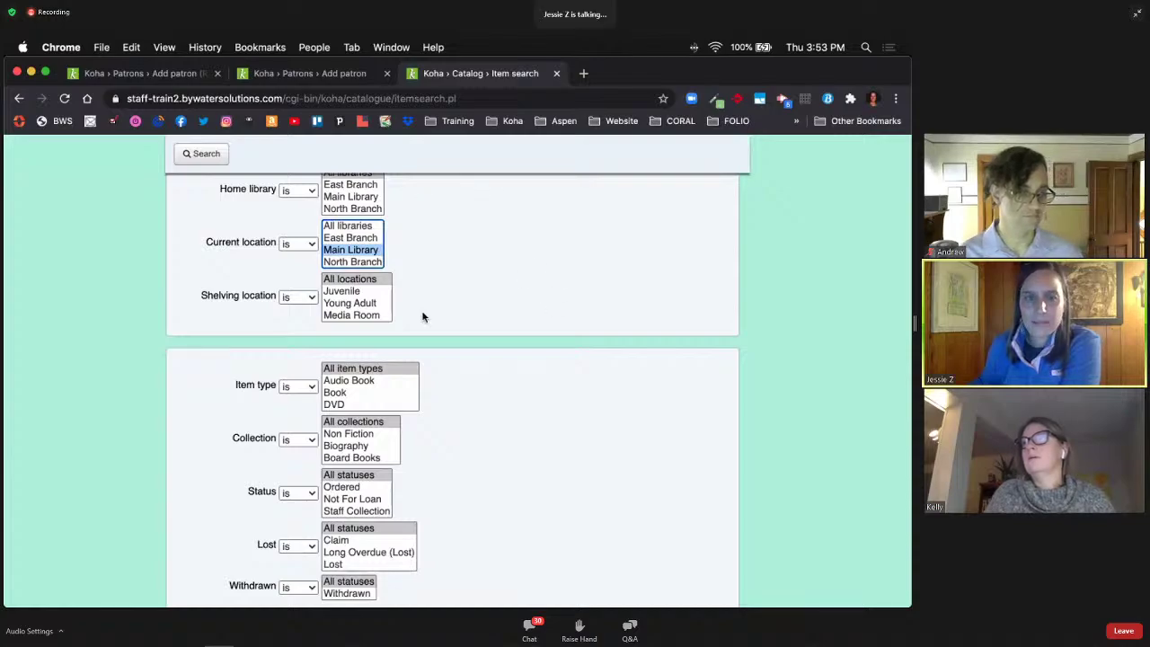
{"action": "left_click", "coordinate": [365, 304]}
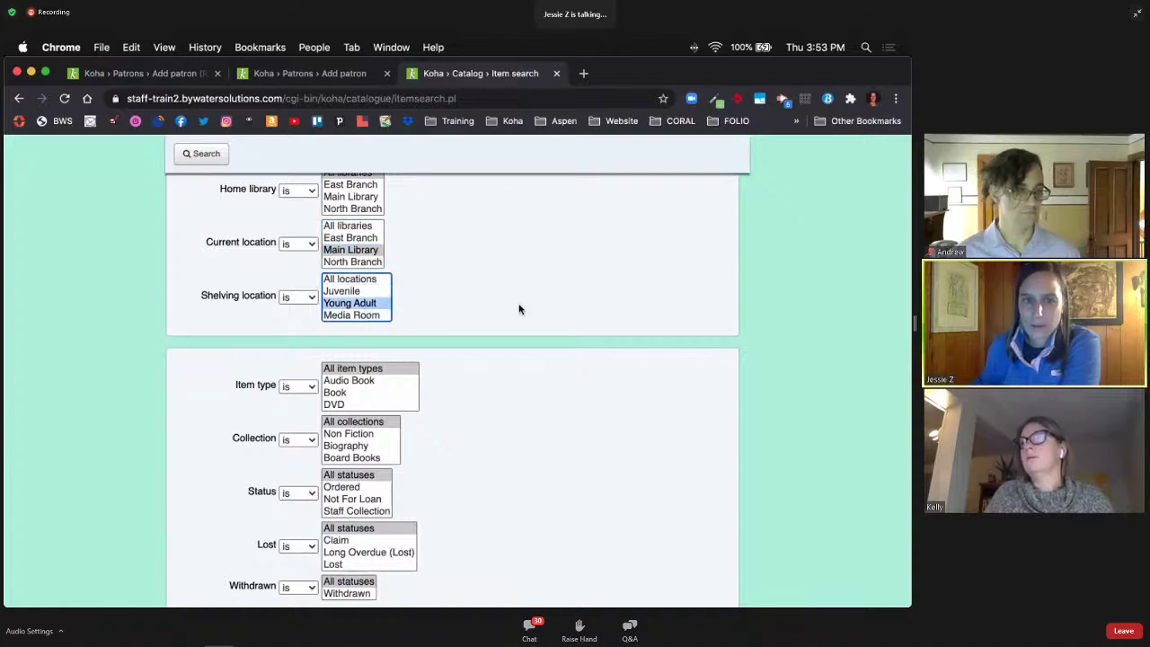
{"action": "scroll", "coordinate": [518, 309], "scroll_direction": "down", "scroll_amount": 5}
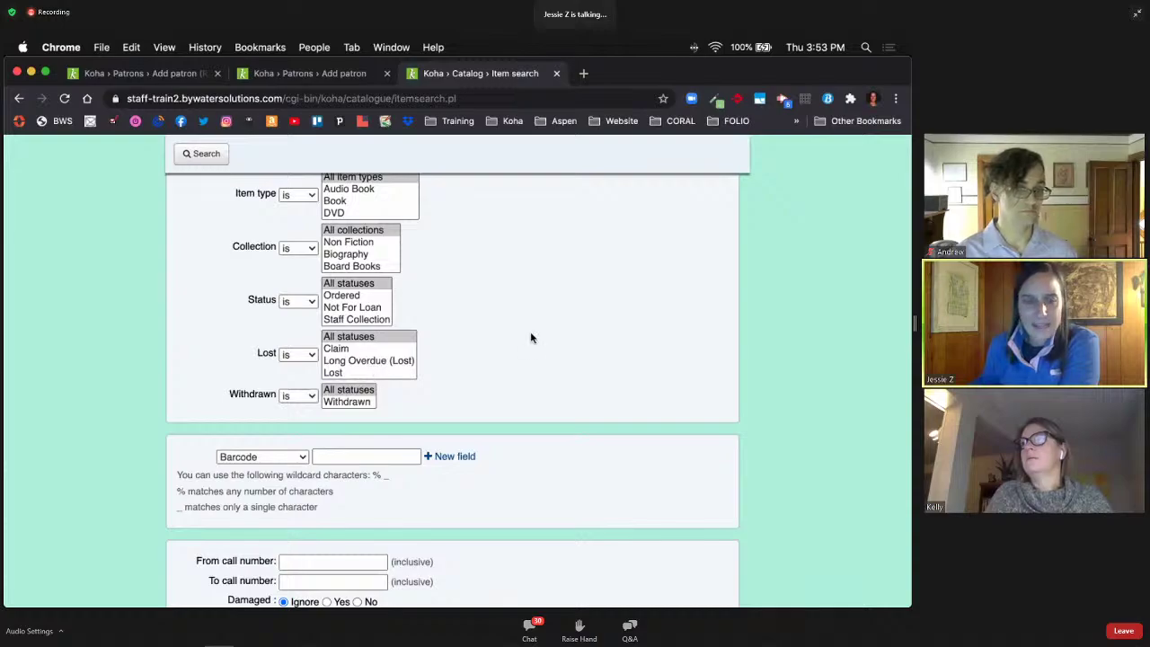
{"action": "scroll", "coordinate": [531, 338], "scroll_direction": "down", "scroll_amount": 5}
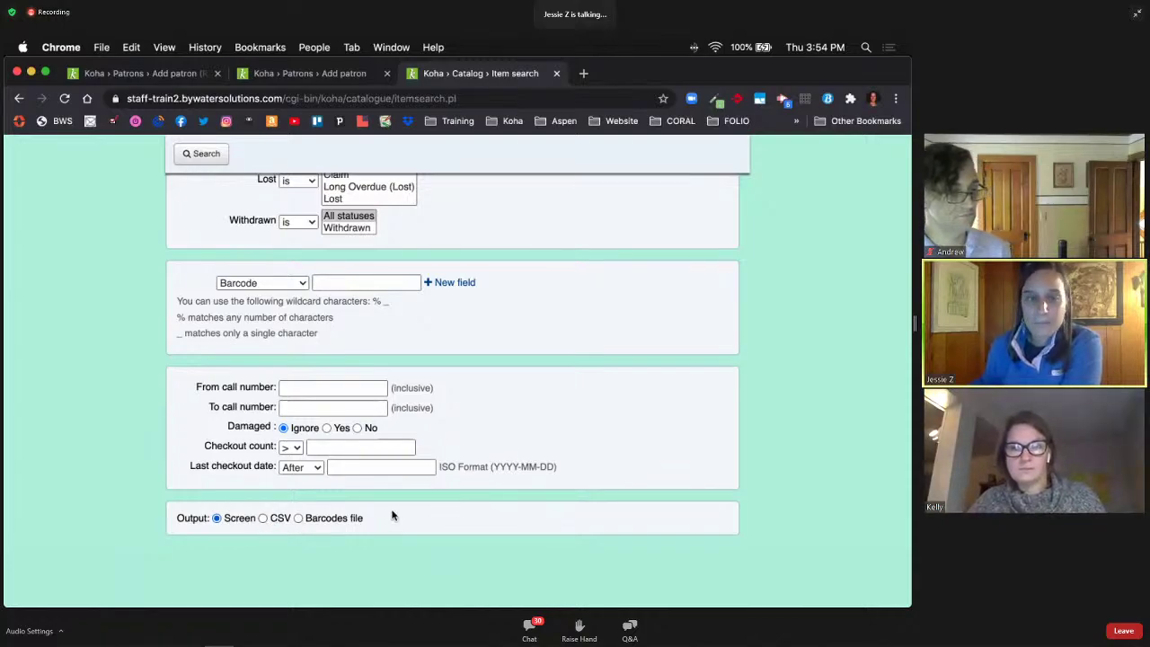
{"action": "scroll", "coordinate": [391, 516], "scroll_direction": "up", "scroll_amount": 10}
{"action": "left_click", "coordinate": [203, 340]}
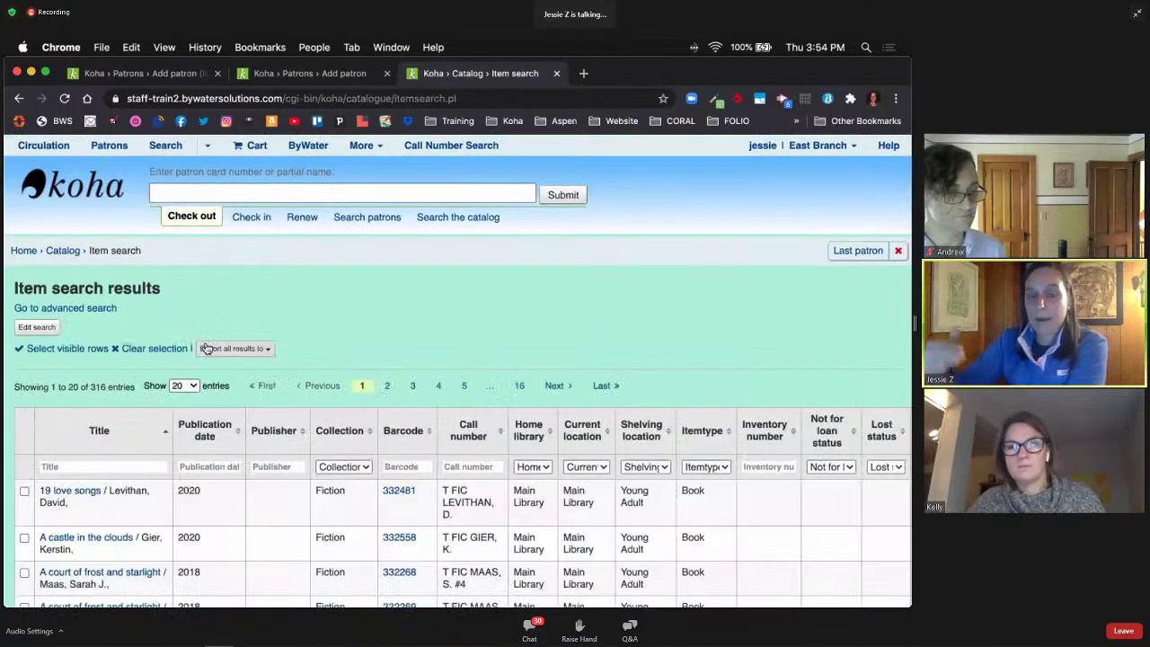
Step: Select the four "A court of frost and starlight" items in the item search results
{"action": "scroll", "coordinate": [206, 348], "scroll_direction": "down", "scroll_amount": 4}
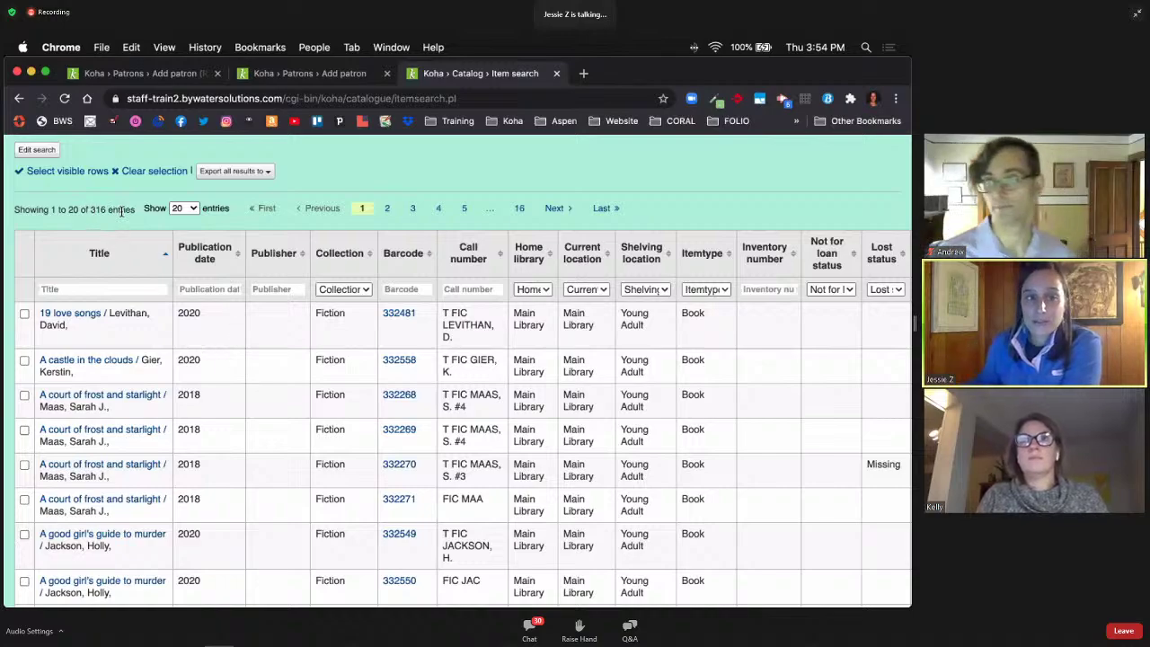
{"action": "scroll", "coordinate": [121, 212], "scroll_direction": "down", "scroll_amount": 2}
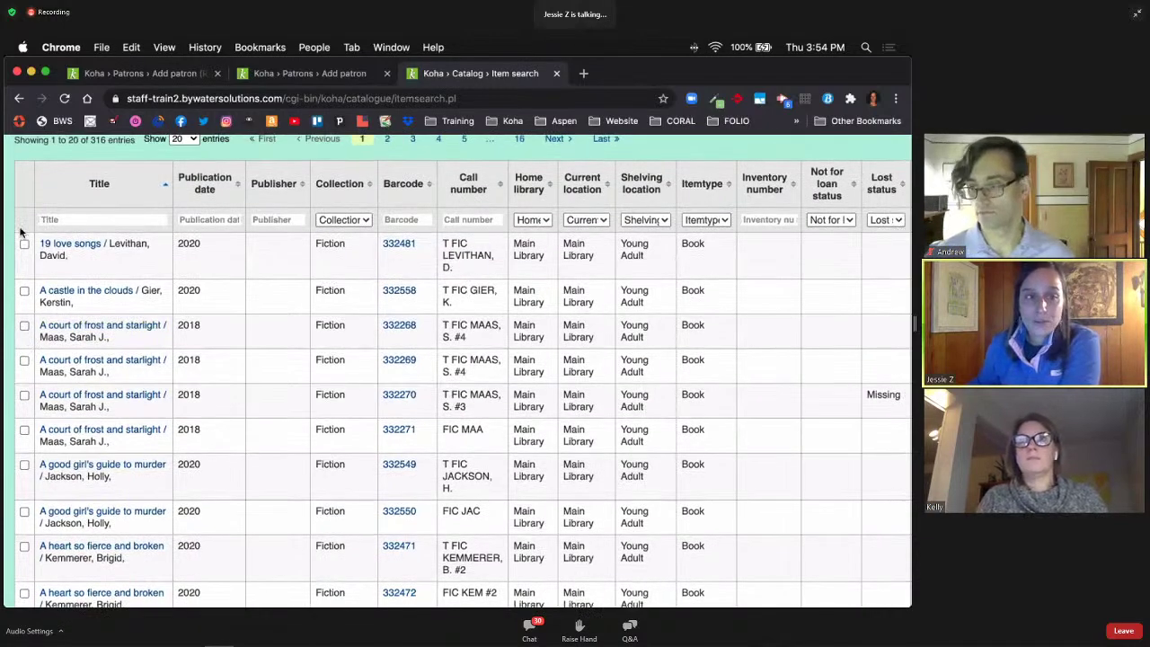
{"action": "scroll", "coordinate": [27, 337], "scroll_direction": "down", "scroll_amount": 1}
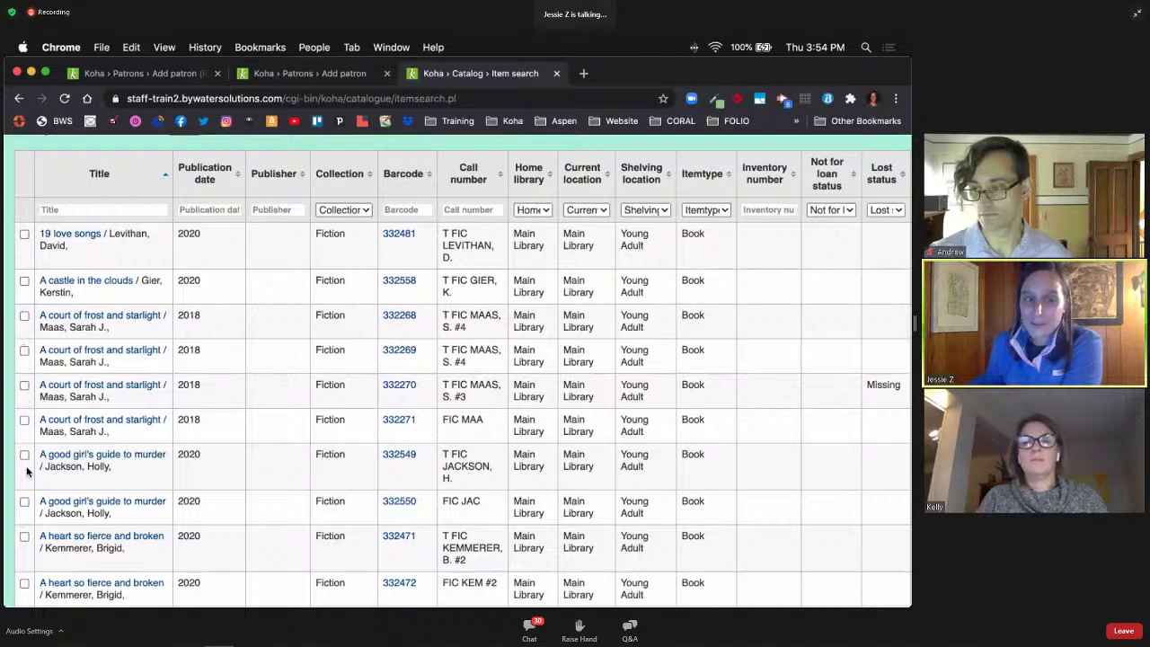
{"action": "left_click", "coordinate": [24, 317]}
{"action": "left_click", "coordinate": [25, 350]}
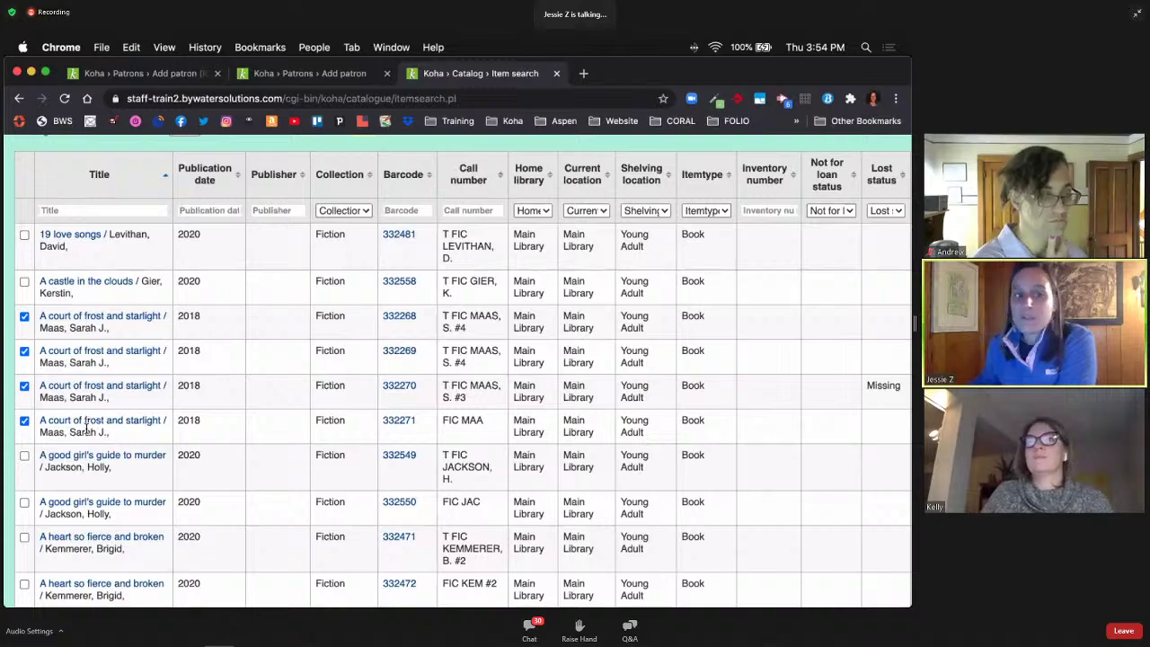
Step: Check which export formats are offered for the selected item search results, without exporting them
{"action": "scroll", "coordinate": [290, 366], "scroll_direction": "up", "scroll_amount": 3}
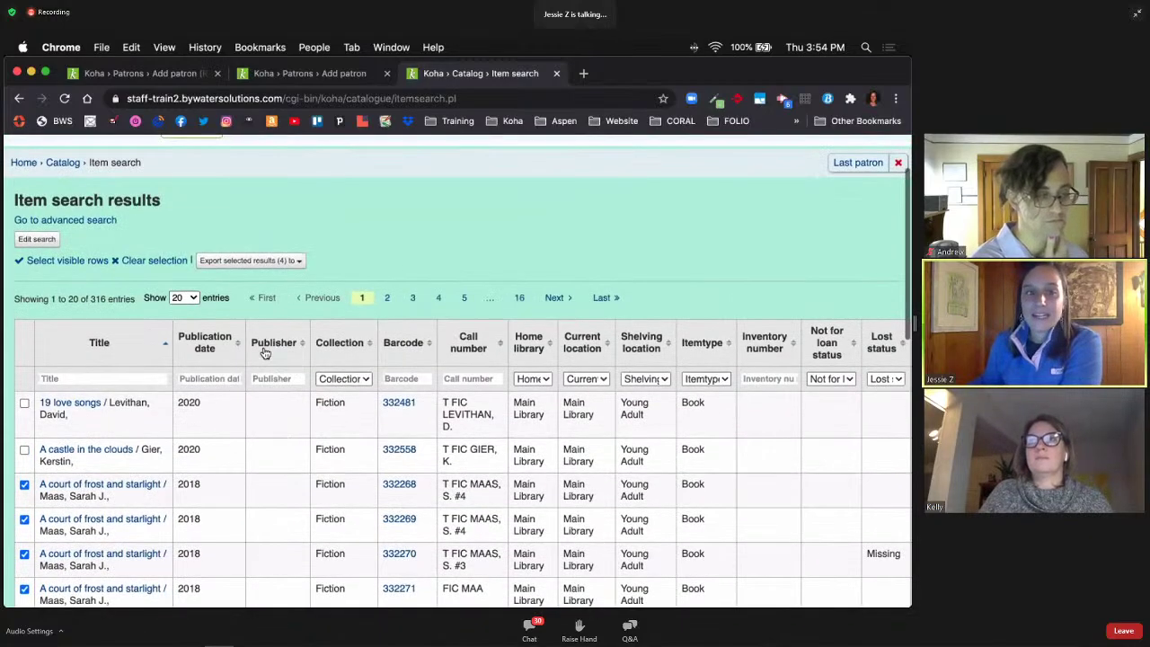
{"action": "left_click", "coordinate": [291, 261]}
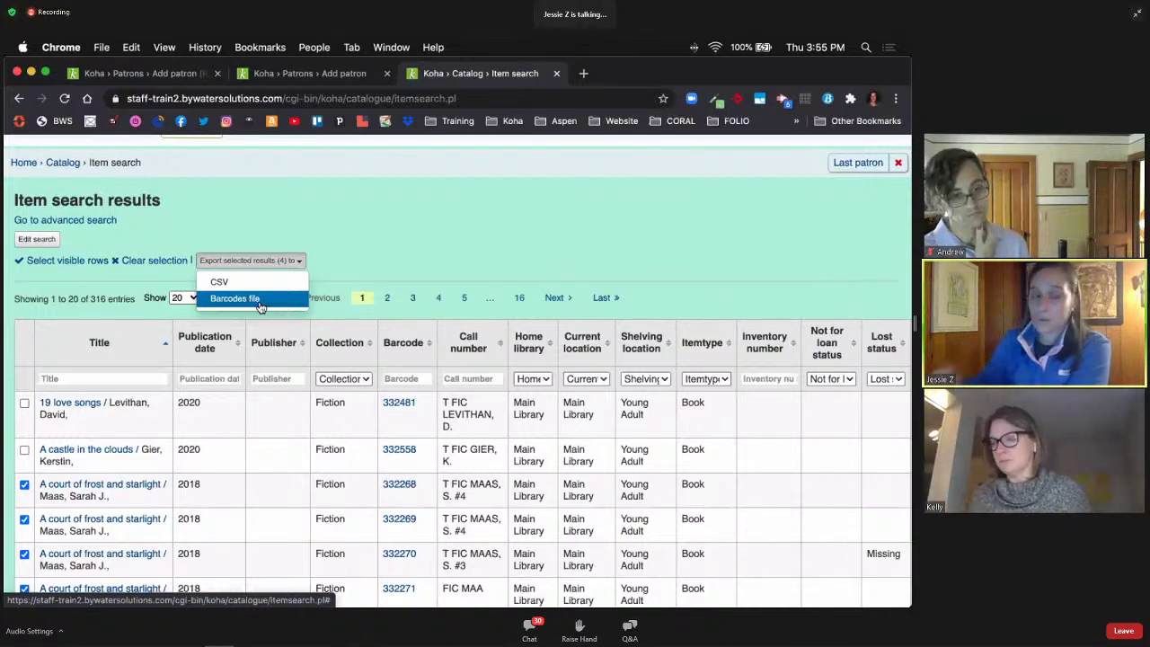
{"action": "scroll", "coordinate": [260, 308], "scroll_direction": "down", "scroll_amount": 2}
{"action": "scroll", "coordinate": [261, 309], "scroll_direction": "down", "scroll_amount": 1}
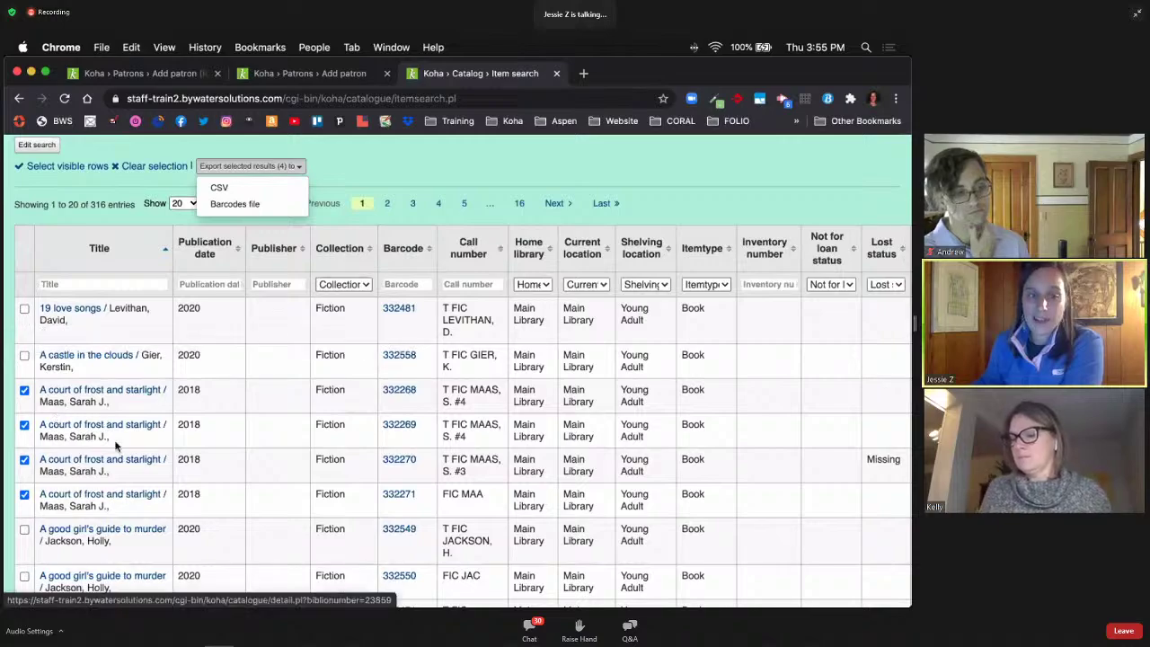
{"action": "left_click", "coordinate": [400, 173]}
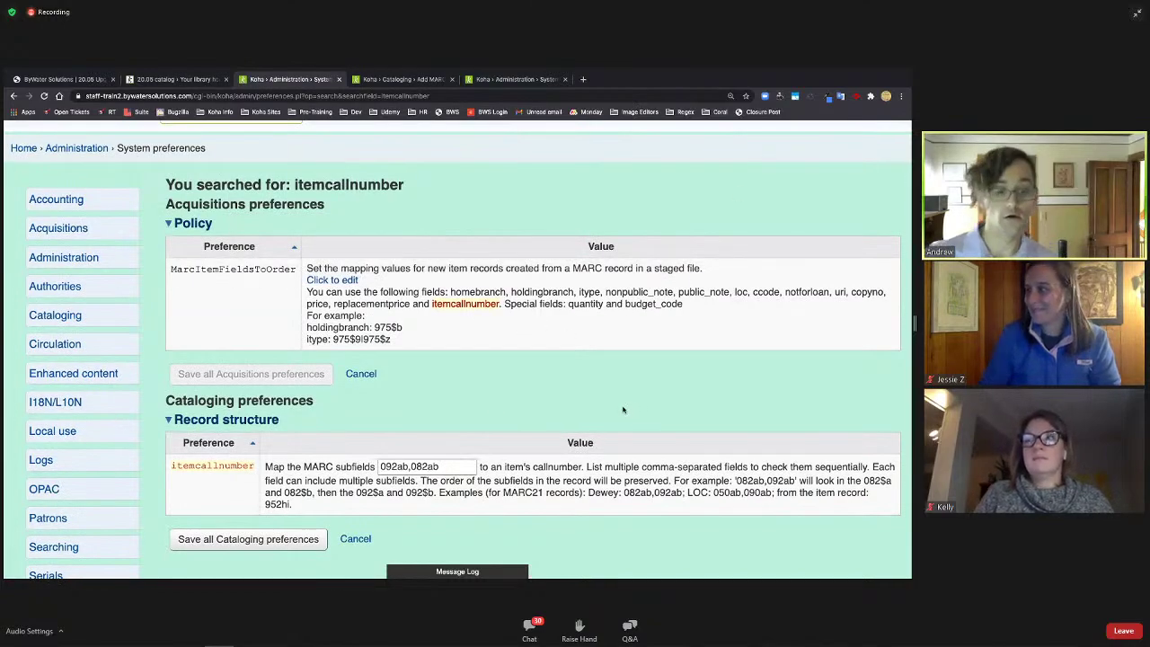
Step: Review the MARC subfield mapping in the itemcallnumber cataloging preference and highlight its 082ab entry
{"action": "scroll", "coordinate": [620, 389], "scroll_direction": "down", "scroll_amount": 1}
{"action": "scroll", "coordinate": [620, 389], "scroll_direction": "down", "scroll_amount": 3}
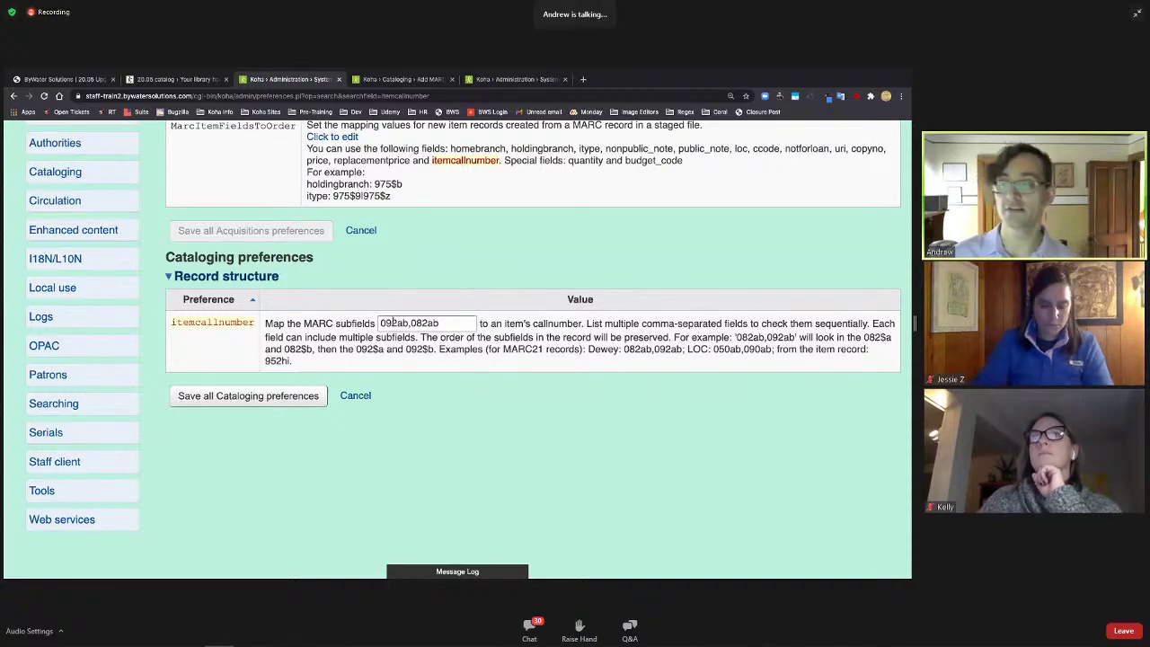
{"action": "left_click", "coordinate": [438, 323]}
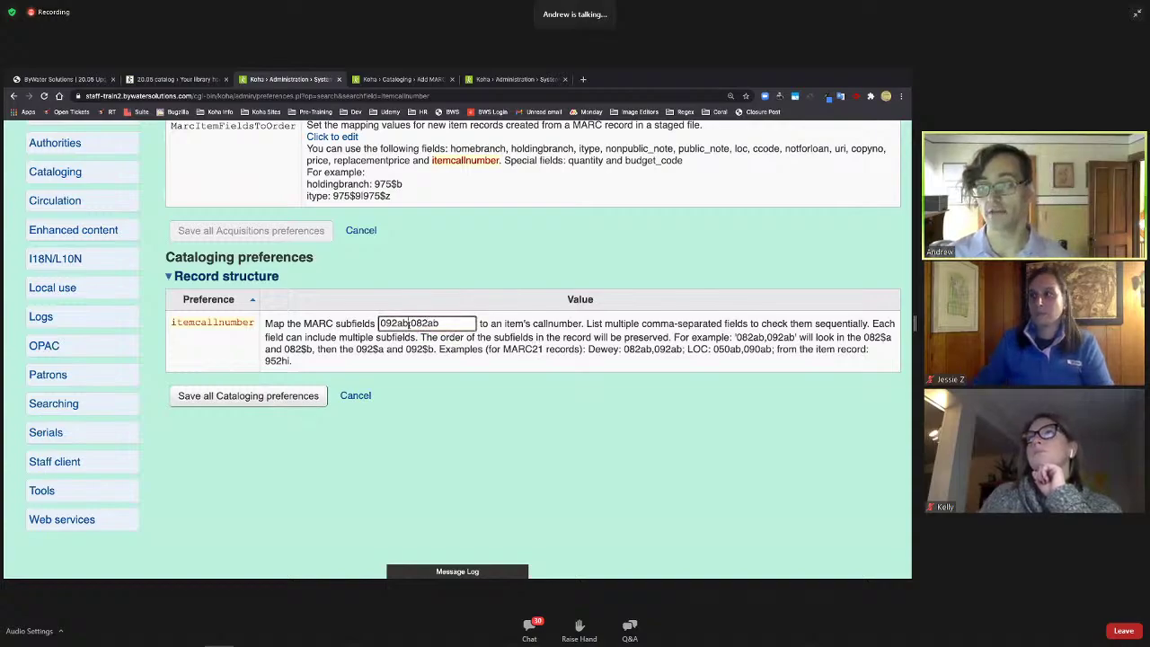
{"action": "left_click_drag", "start_coordinate": [410, 323], "coordinate": [483, 322]}
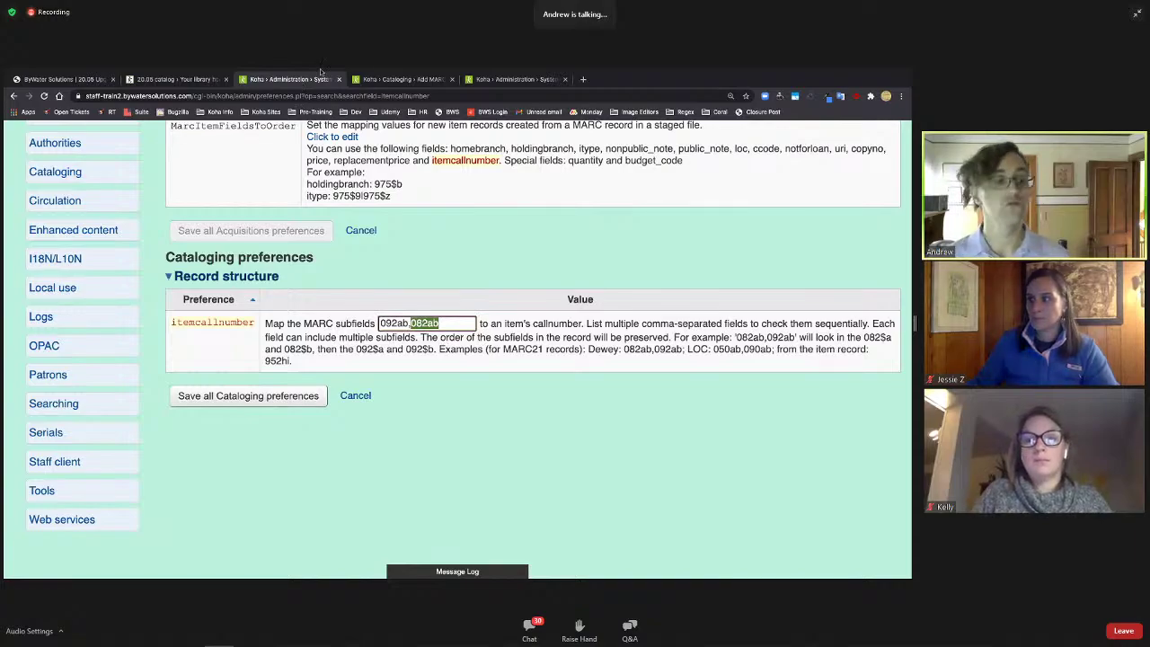
Step: In the open Add MARC record form, set the 082 Dewey field's subfield a classification number to 546
{"action": "mouse_move", "coordinate": [389, 72]}
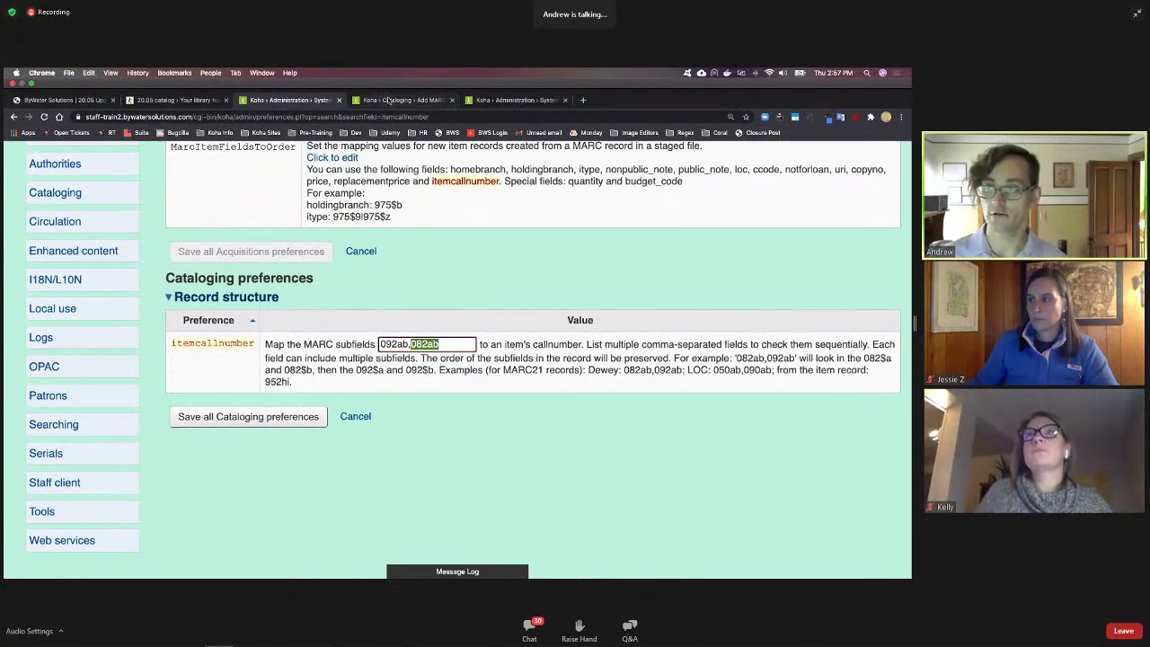
{"action": "left_click", "coordinate": [389, 100]}
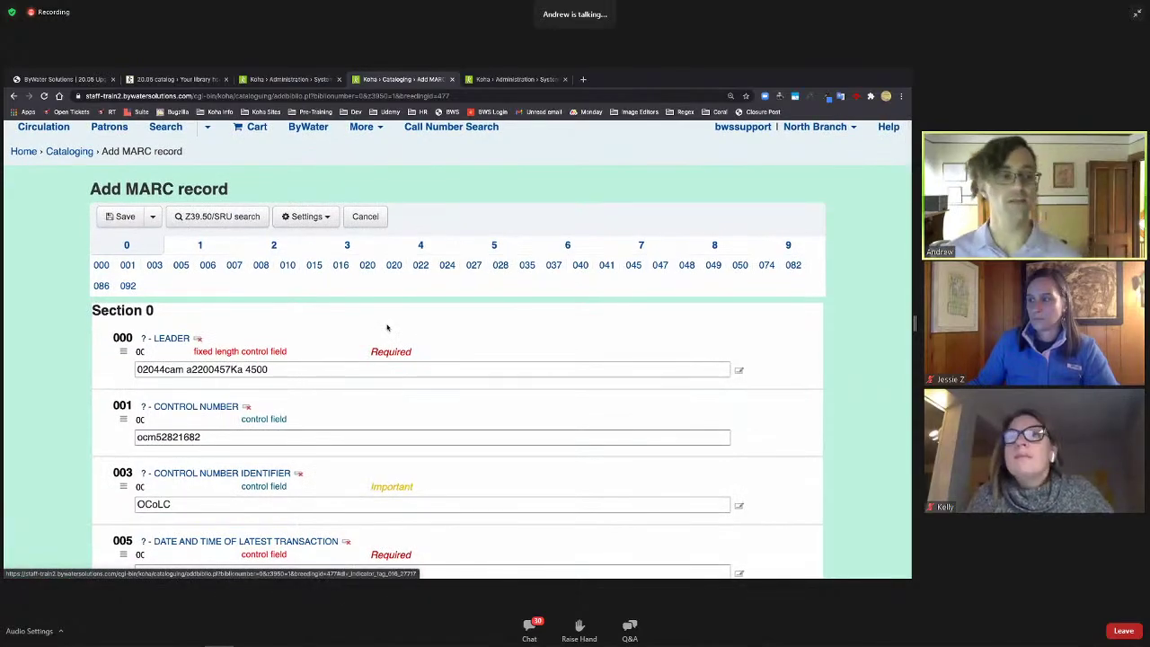
{"action": "scroll", "coordinate": [388, 327], "scroll_direction": "down", "scroll_amount": 4}
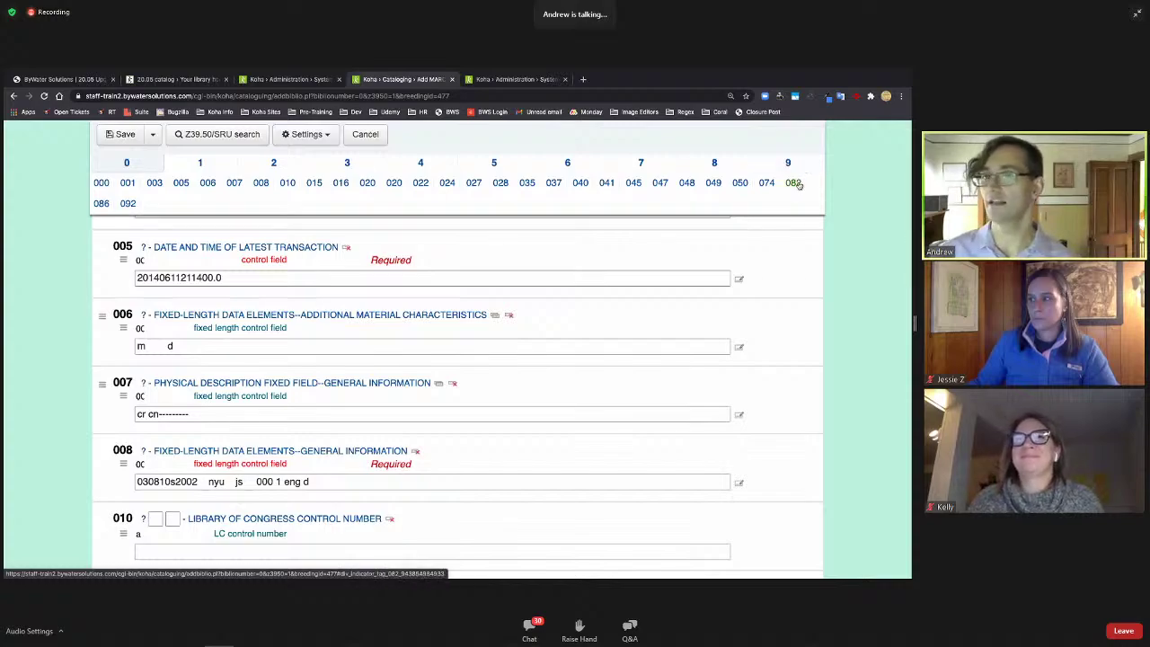
{"action": "left_click", "coordinate": [794, 184]}
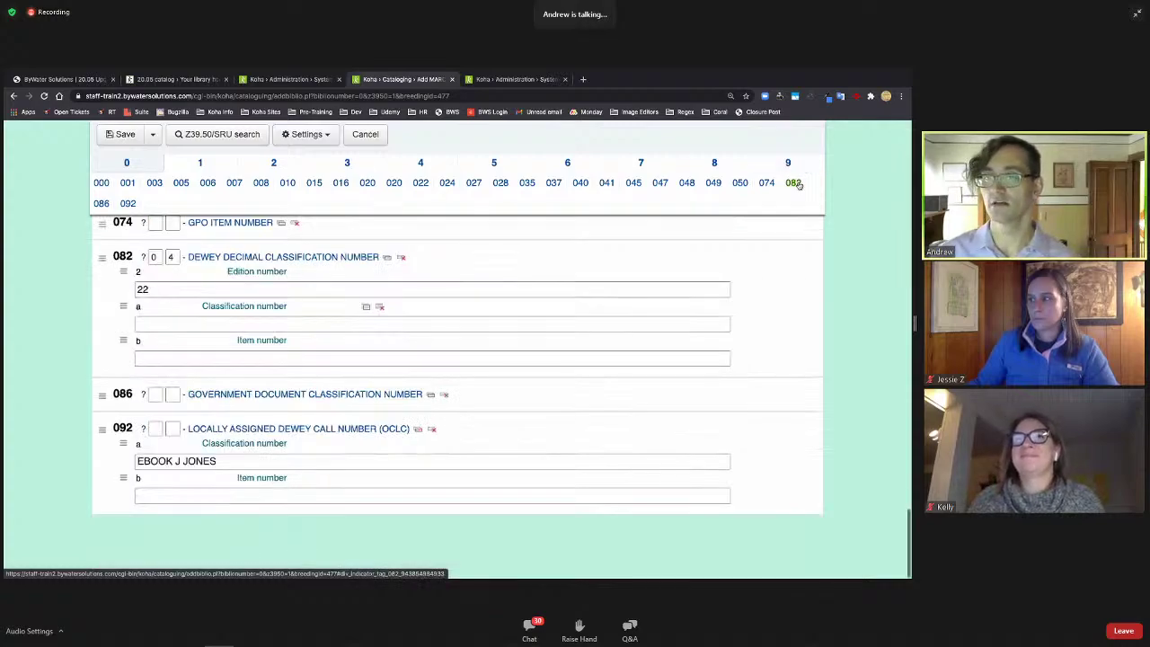
{"action": "left_click", "coordinate": [160, 288]}
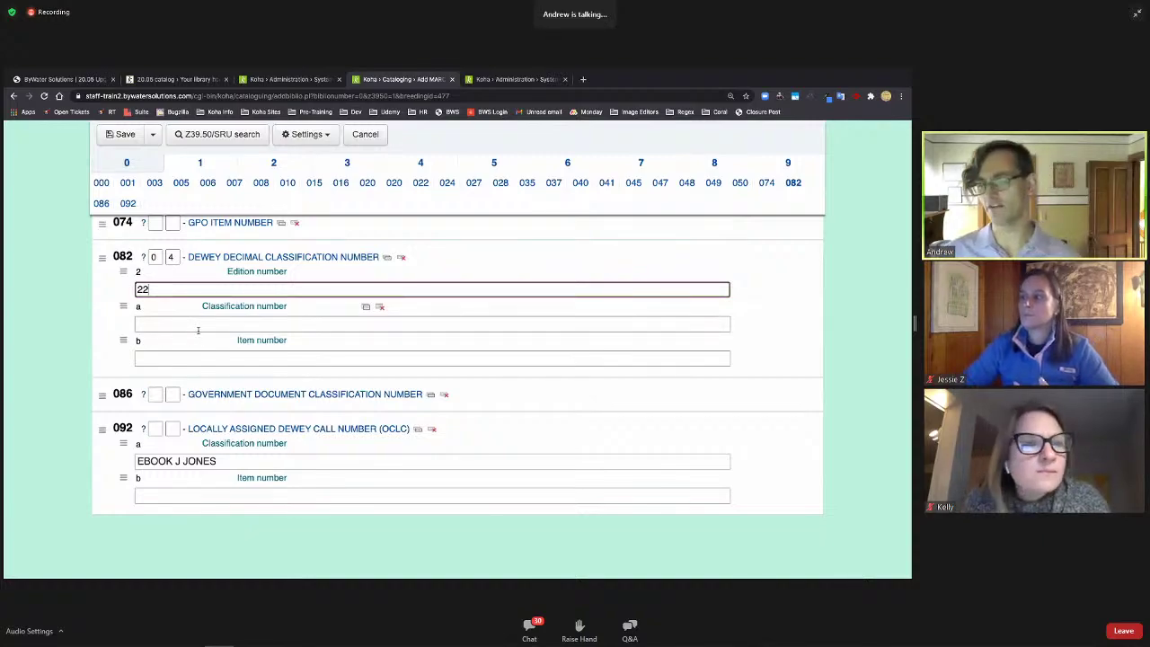
{"action": "left_click", "coordinate": [200, 321]}
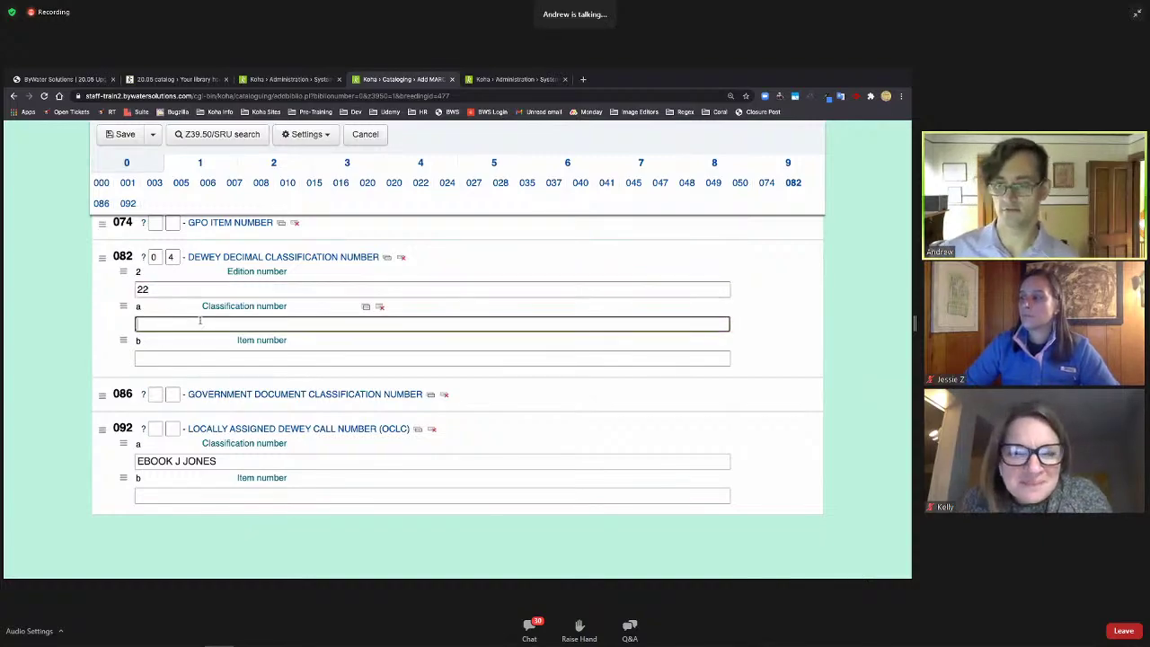
{"action": "type", "text": "546"}
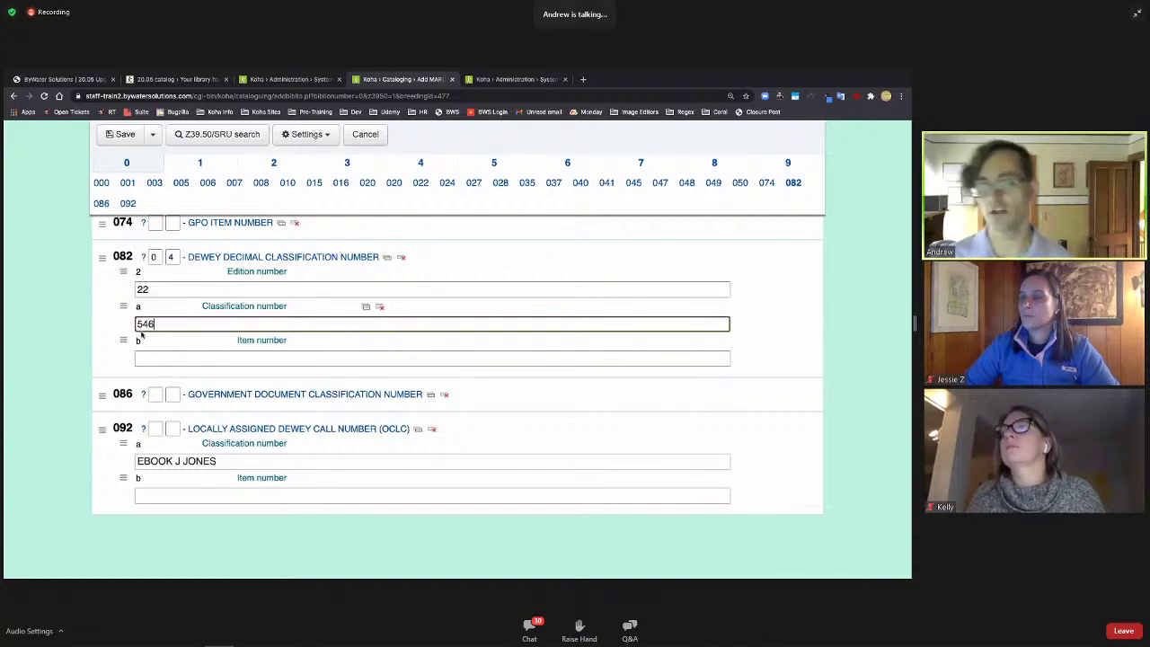
{"action": "left_click", "coordinate": [108, 316]}
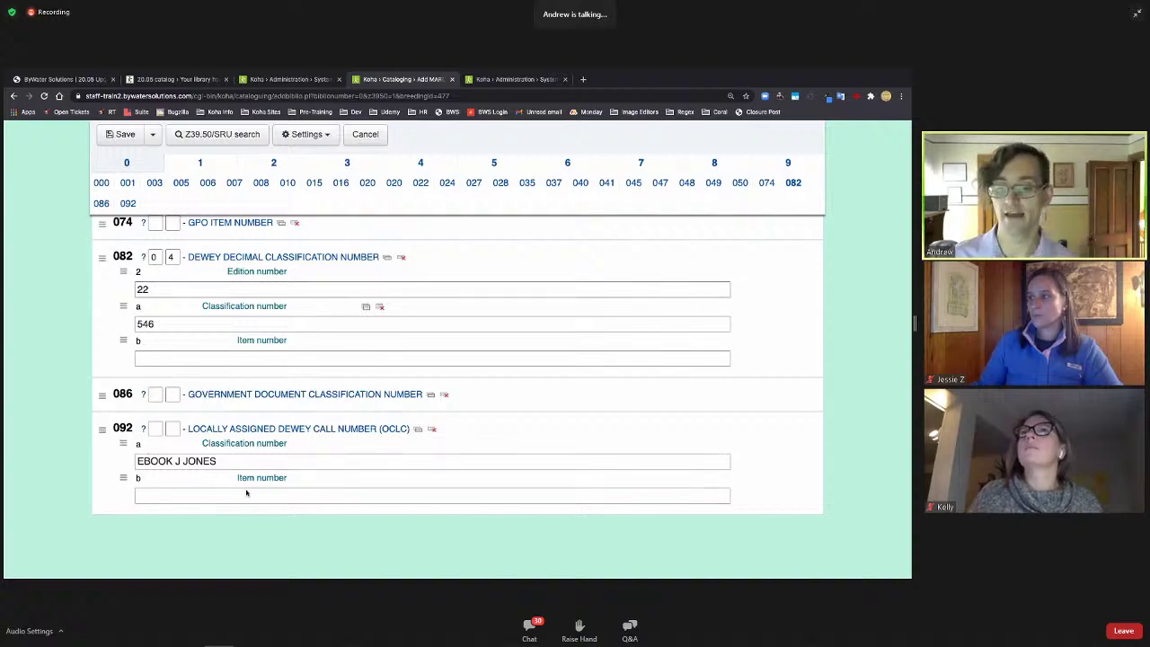
Step: Replace the "EBOOK J" prefix in the 092 field's classification number with FIC so it reads FIC JONES
{"action": "double_click", "coordinate": [226, 462]}
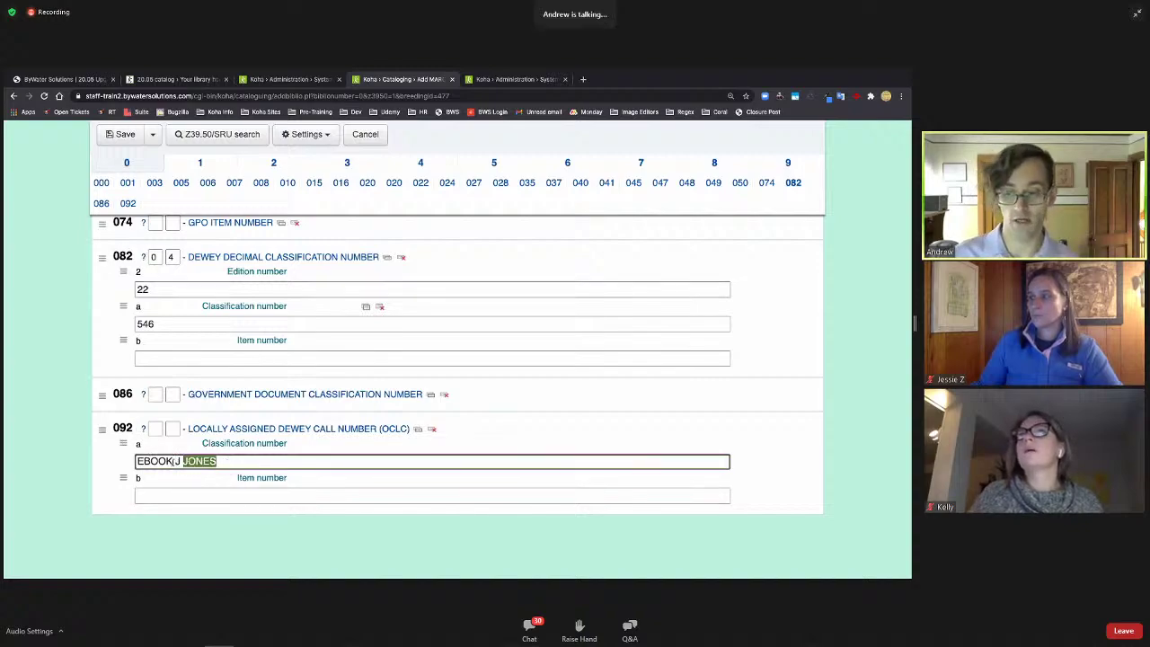
{"action": "left_click_drag", "start_coordinate": [174, 462], "coordinate": [137, 462]}
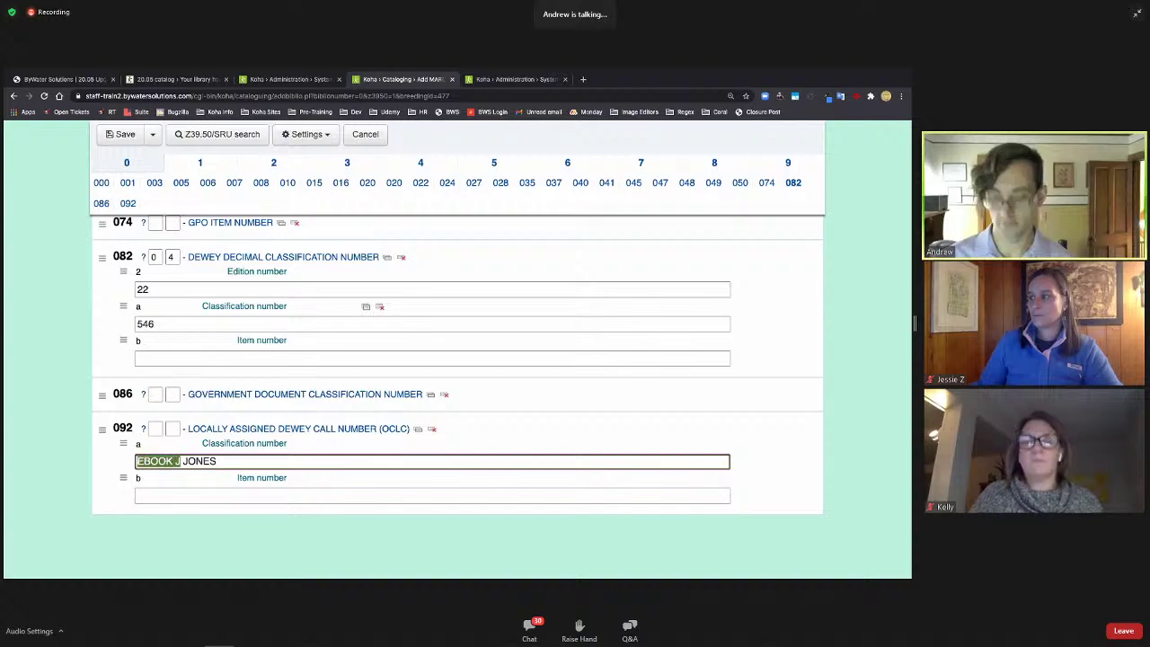
{"action": "type", "text": "FIC"}
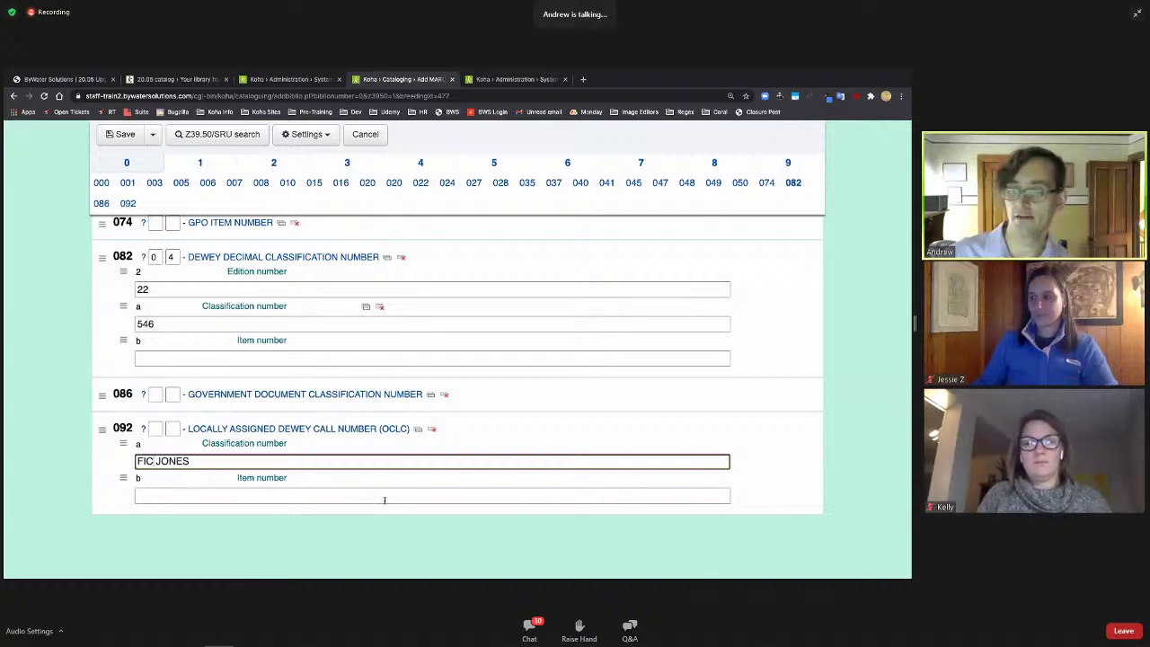
Step: Clear the value of the 003 control number identifier field in the MARC record
{"action": "scroll", "coordinate": [384, 502], "scroll_direction": "up", "scroll_amount": 3}
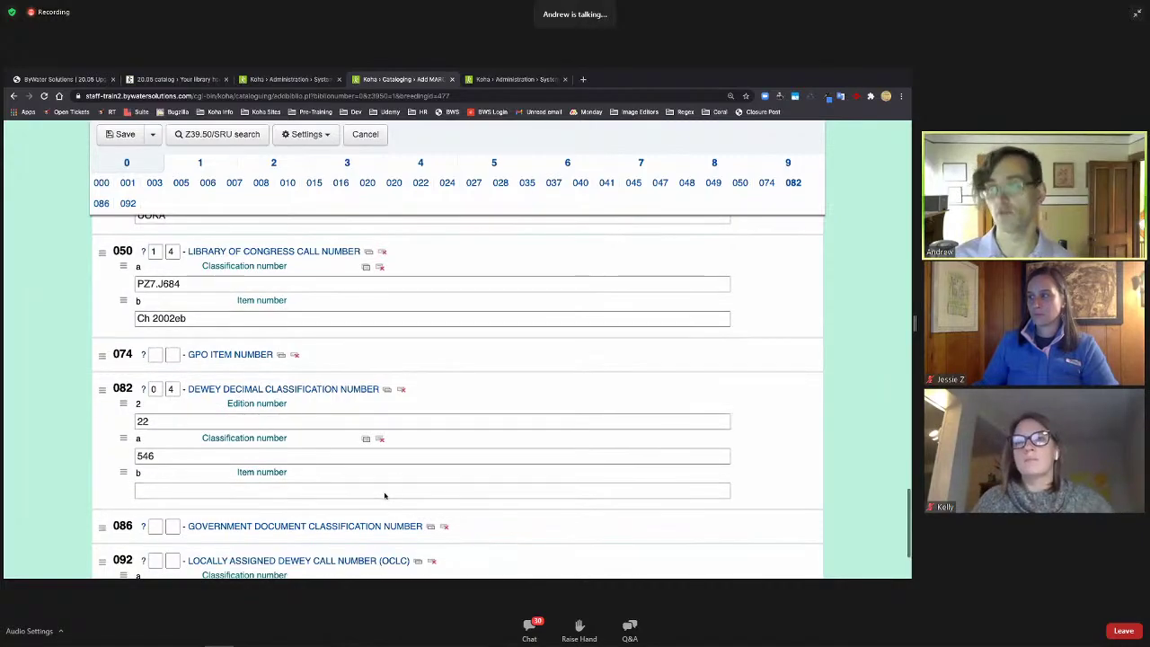
{"action": "scroll", "coordinate": [385, 493], "scroll_direction": "up", "scroll_amount": 10}
{"action": "scroll", "coordinate": [386, 487], "scroll_direction": "up", "scroll_amount": 10}
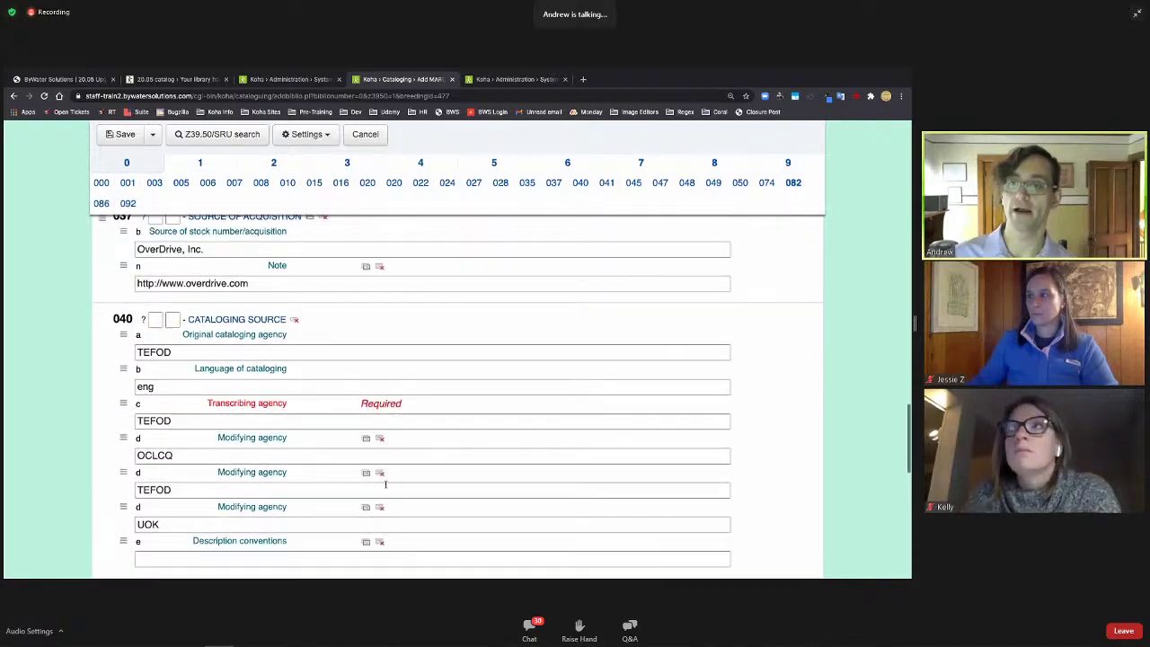
{"action": "scroll", "coordinate": [386, 487], "scroll_direction": "up", "scroll_amount": 10}
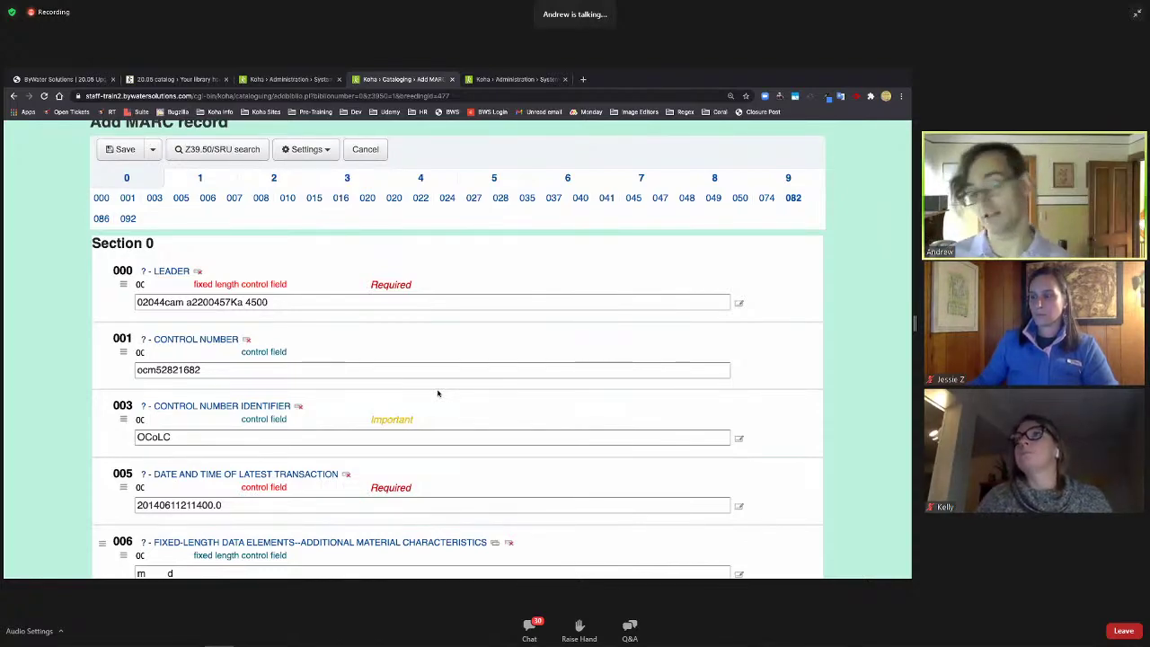
{"action": "left_click", "coordinate": [209, 436]}
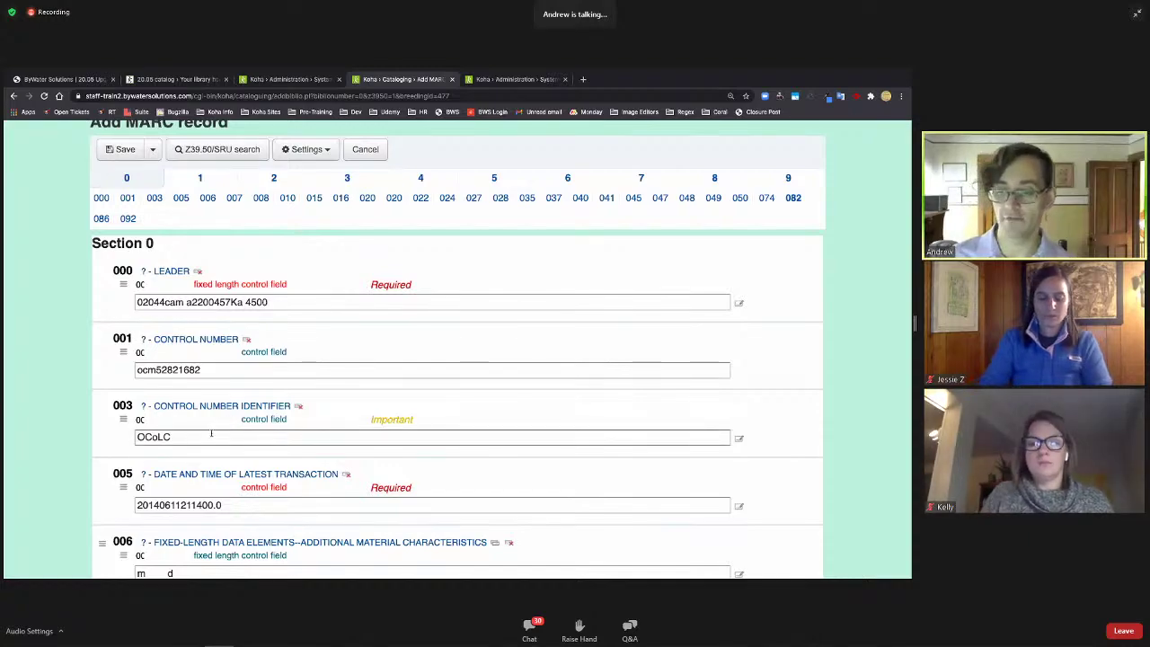
{"action": "double_click", "coordinate": [211, 434]}
{"action": "key", "text": "BackSpace"}
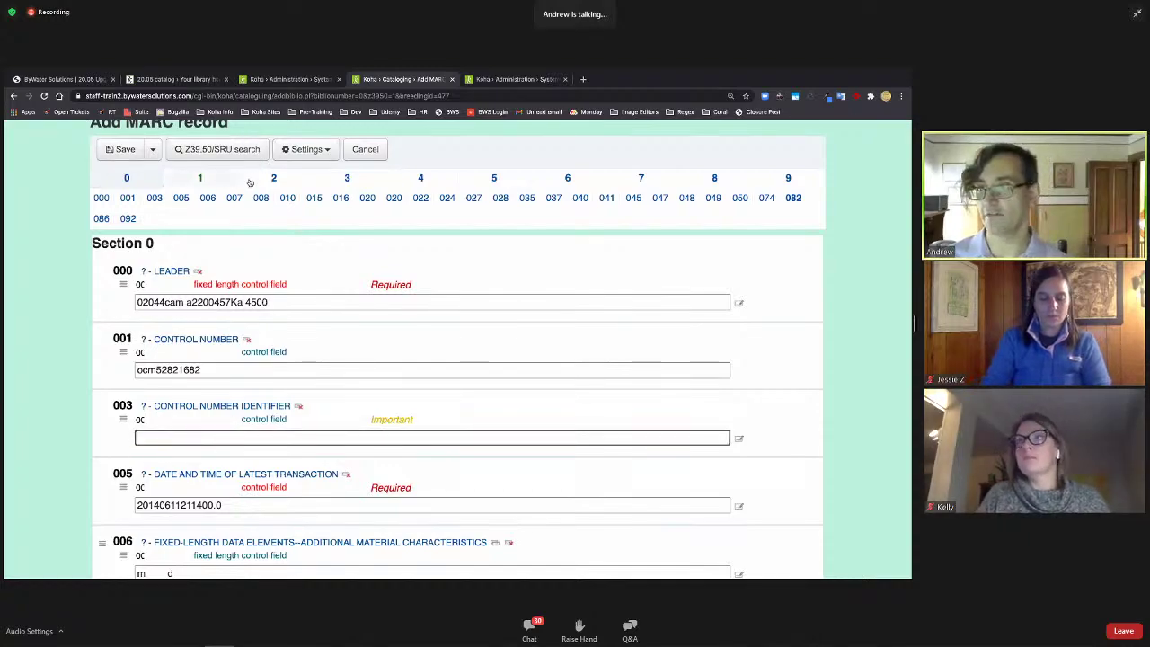
Step: Set the Koha item type in the record's 942 field to Book
{"action": "left_click", "coordinate": [788, 178]}
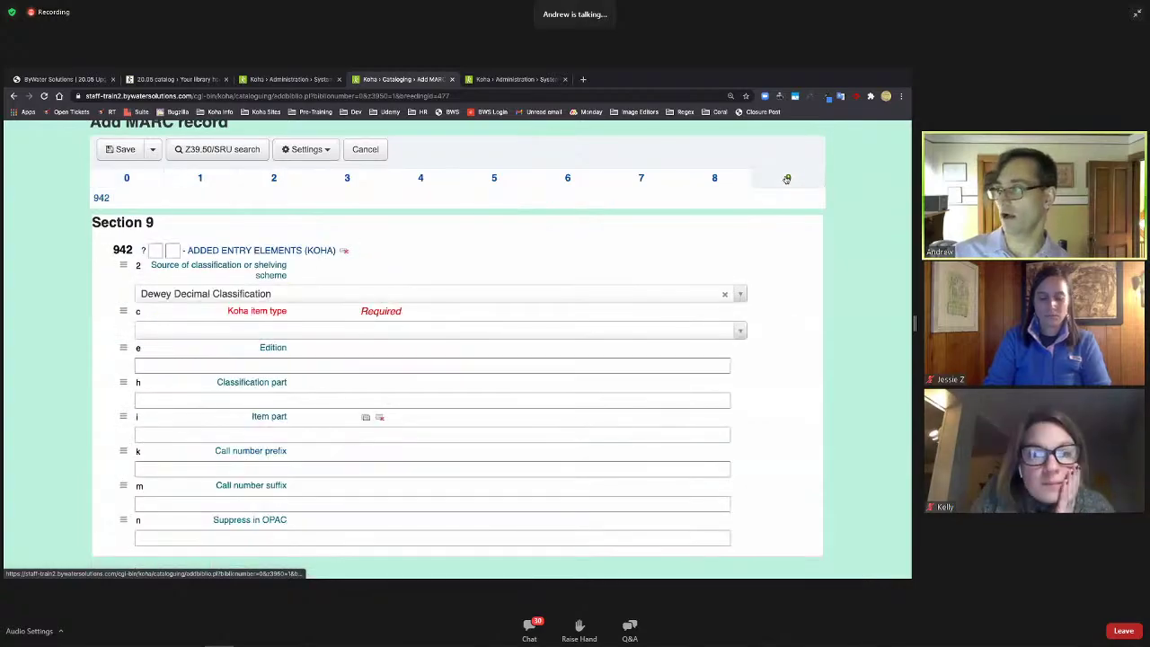
{"action": "left_click", "coordinate": [304, 330]}
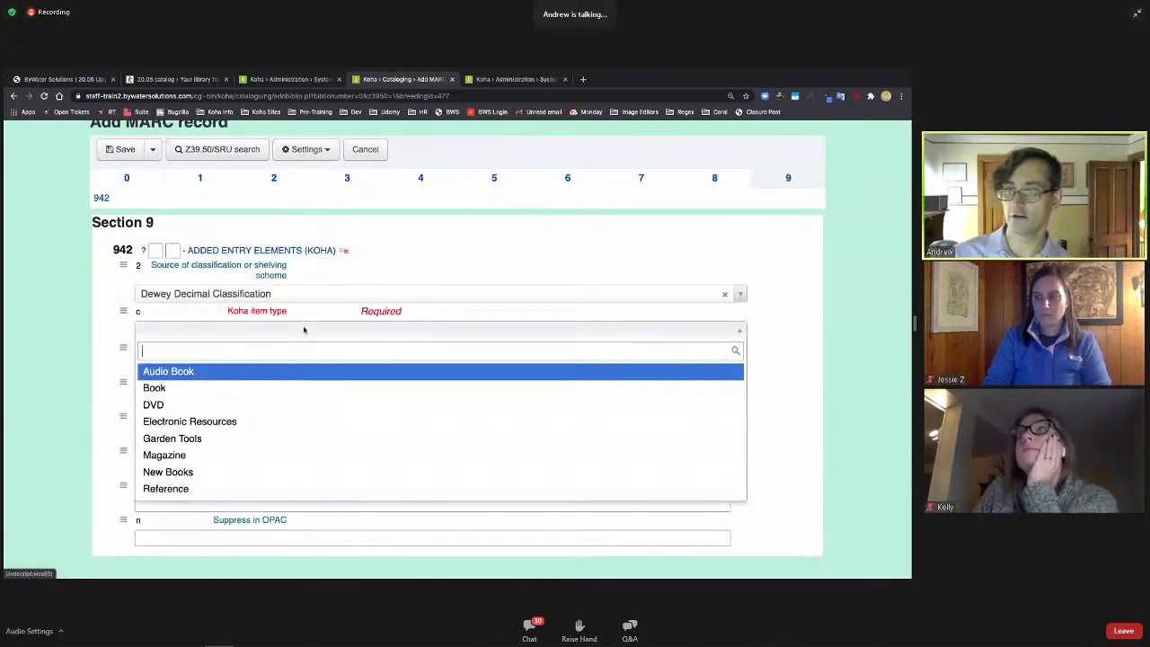
{"action": "left_click", "coordinate": [221, 387]}
Step: Go back to the record's section 0 and save the record despite the empty important 003 field
{"action": "left_click", "coordinate": [130, 178]}
{"action": "scroll", "coordinate": [267, 344], "scroll_direction": "down", "scroll_amount": 2}
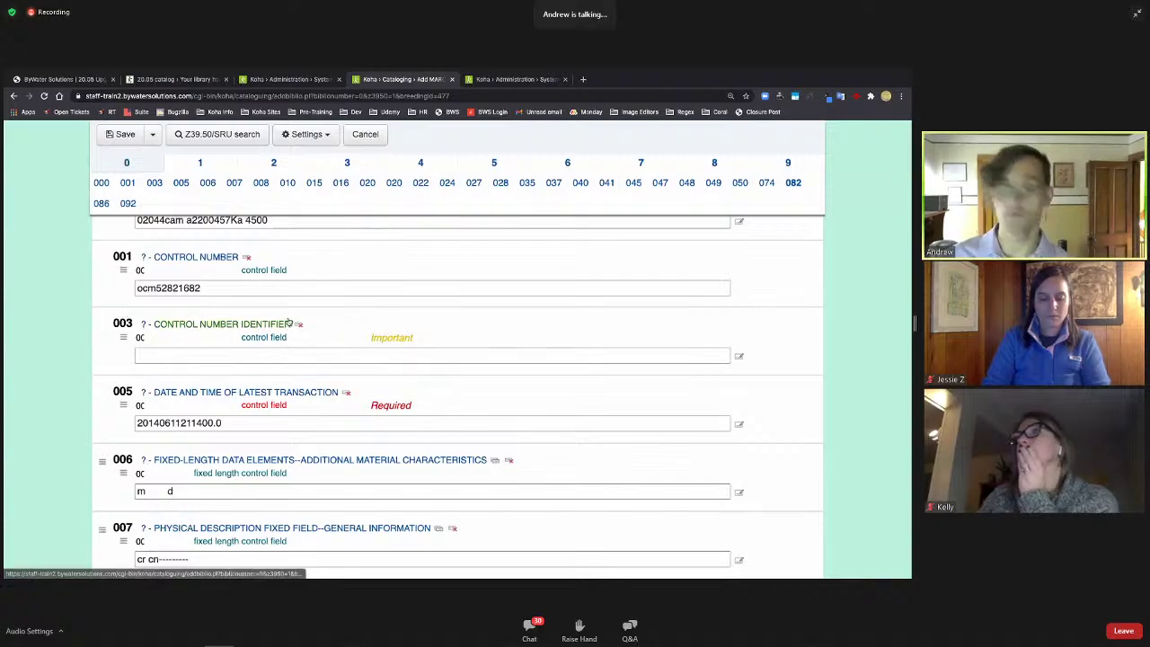
{"action": "left_click", "coordinate": [125, 135]}
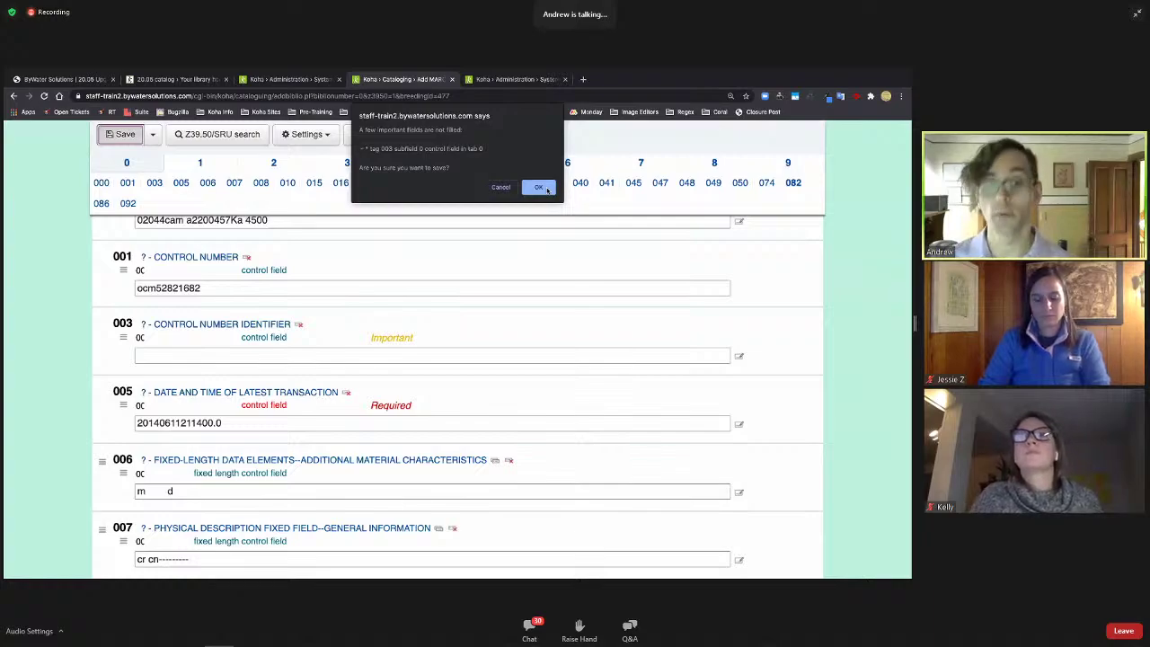
{"action": "left_click", "coordinate": [539, 187]}
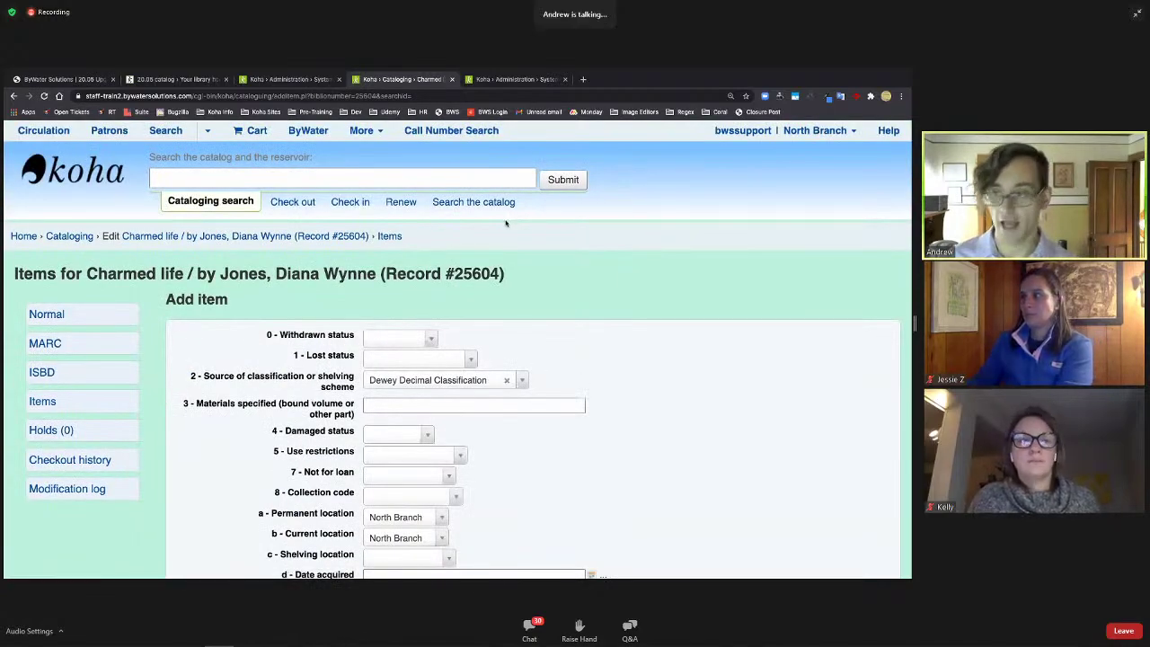
Step: Check the full call number filled into the Add item form for Charmed life and highlight it
{"action": "scroll", "coordinate": [377, 418], "scroll_direction": "down", "scroll_amount": 2}
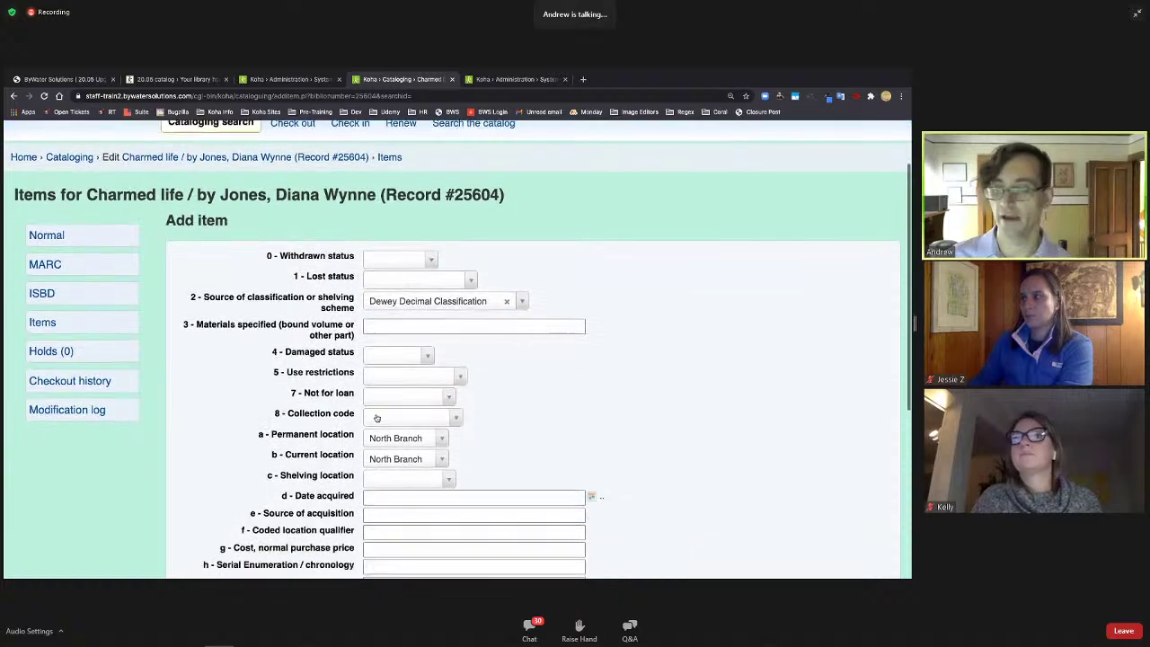
{"action": "scroll", "coordinate": [376, 418], "scroll_direction": "down", "scroll_amount": 7}
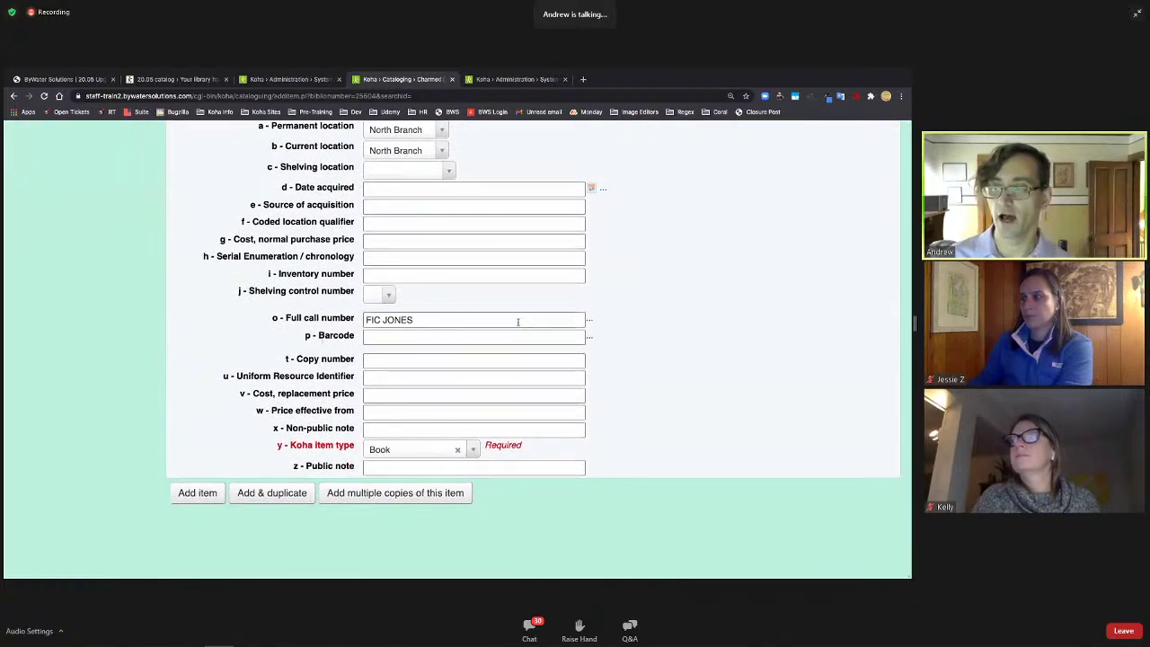
{"action": "left_click_drag", "start_coordinate": [518, 322], "coordinate": [364, 321]}
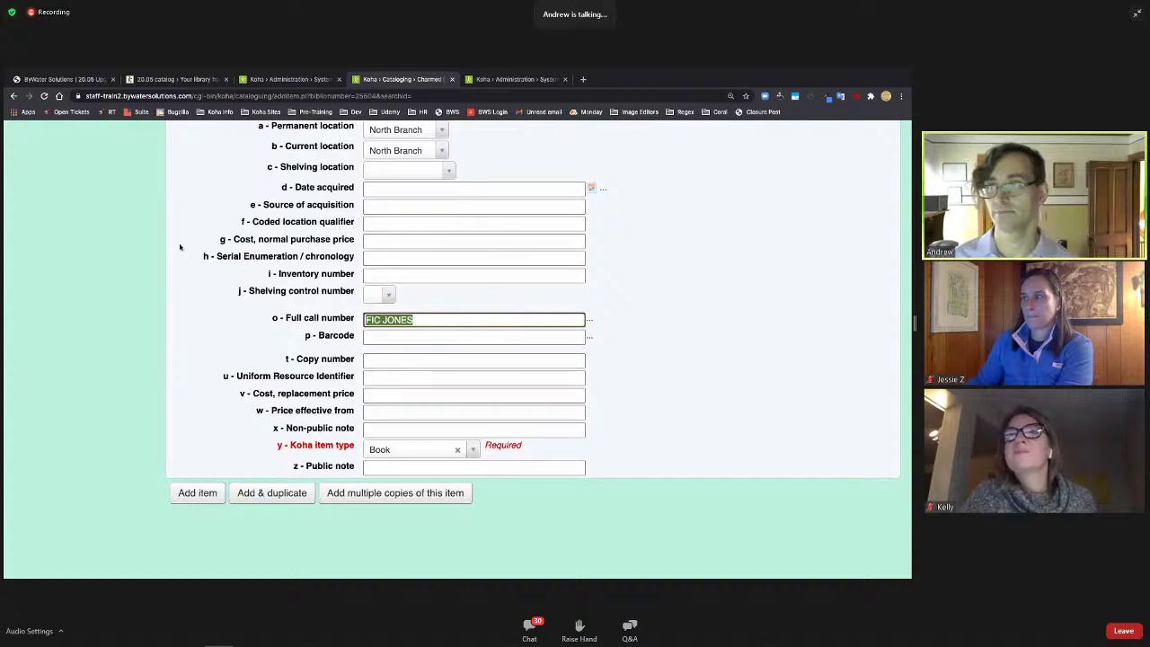
{"action": "scroll", "coordinate": [146, 245], "scroll_direction": "up", "scroll_amount": 1}
{"action": "scroll", "coordinate": [147, 245], "scroll_direction": "up", "scroll_amount": 5}
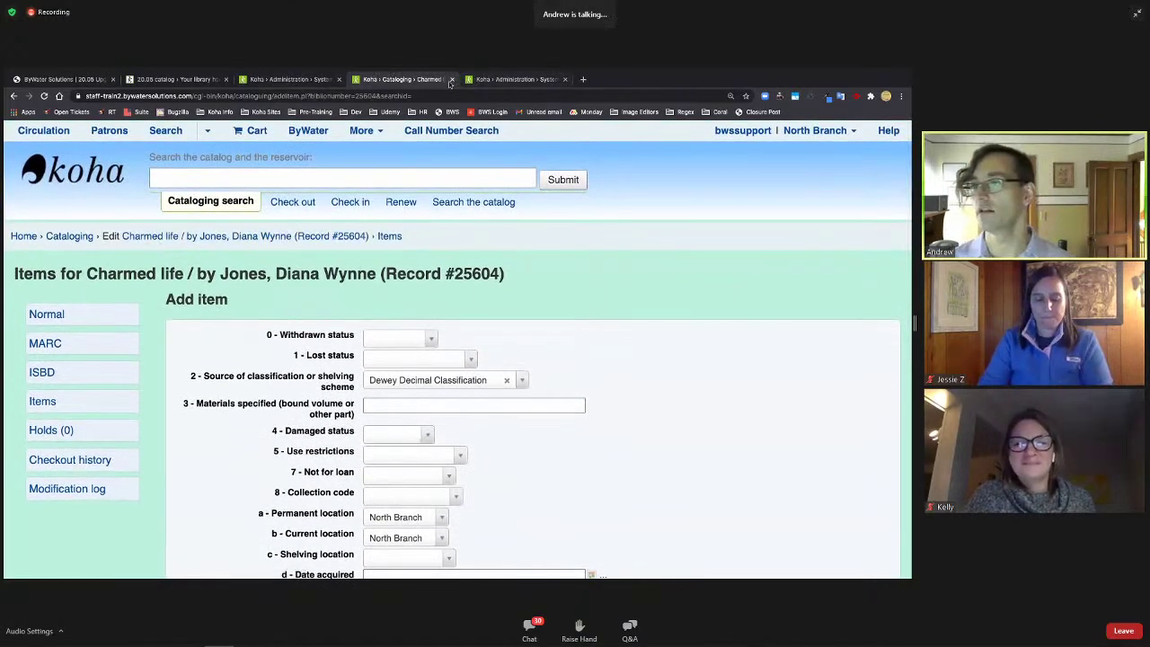
Step: Open the MARC structure of the default bibliographic framework in Koha administration
{"action": "left_click", "coordinate": [514, 79]}
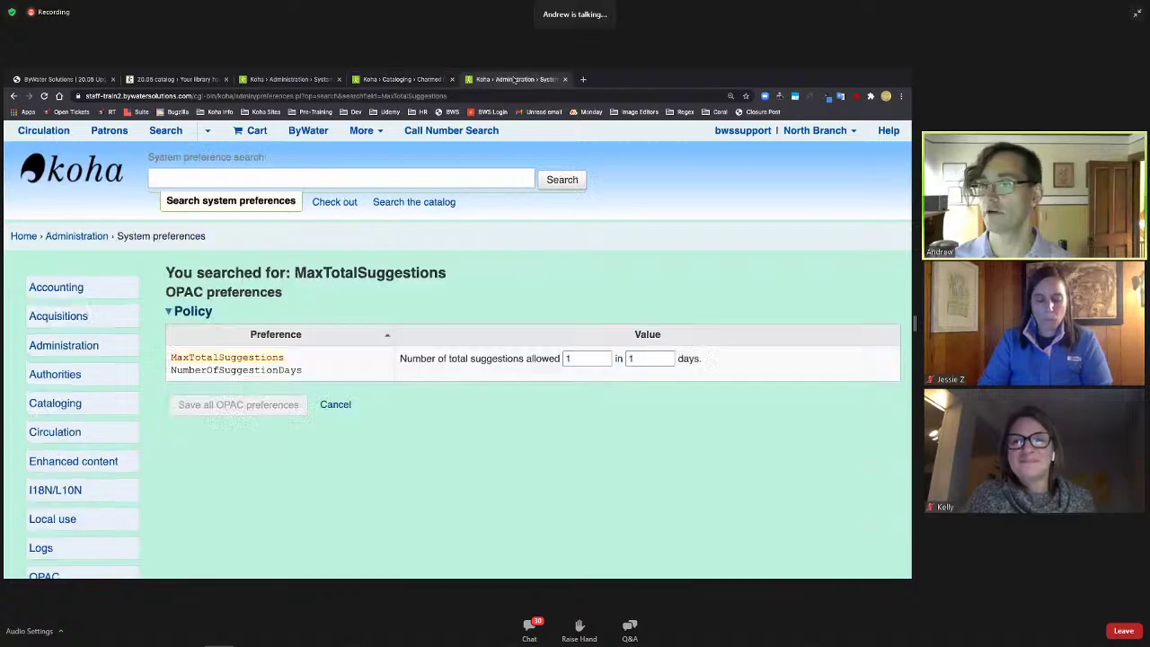
{"action": "left_click", "coordinate": [286, 81]}
{"action": "scroll", "coordinate": [180, 225], "scroll_direction": "up", "scroll_amount": 3}
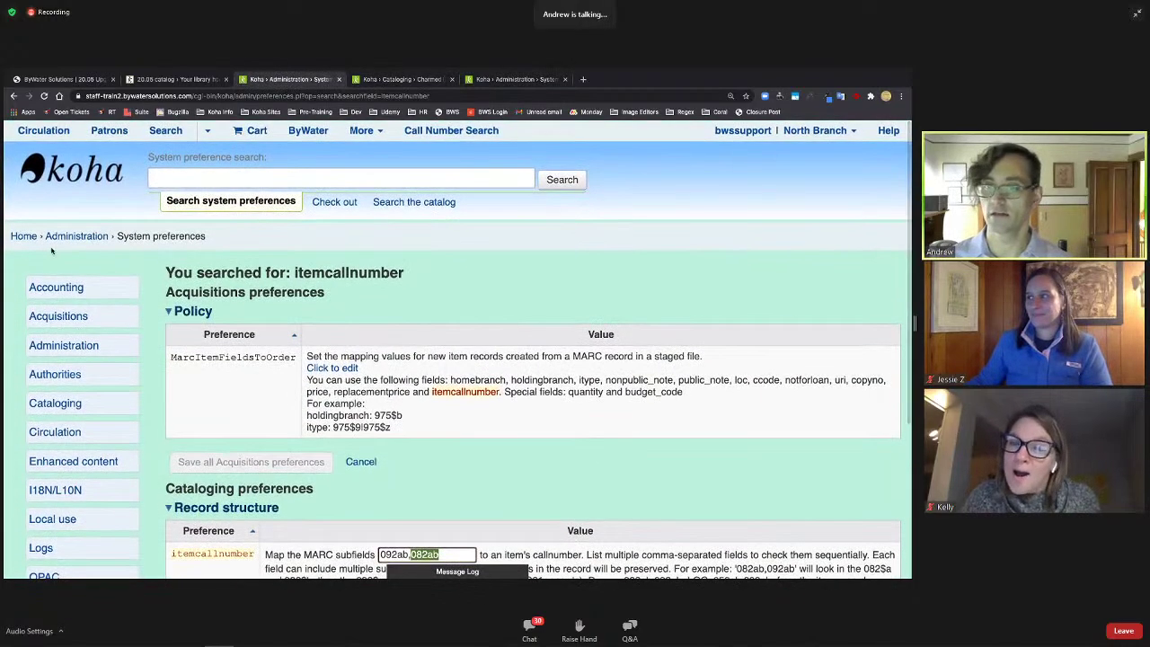
{"action": "left_click", "coordinate": [69, 236]}
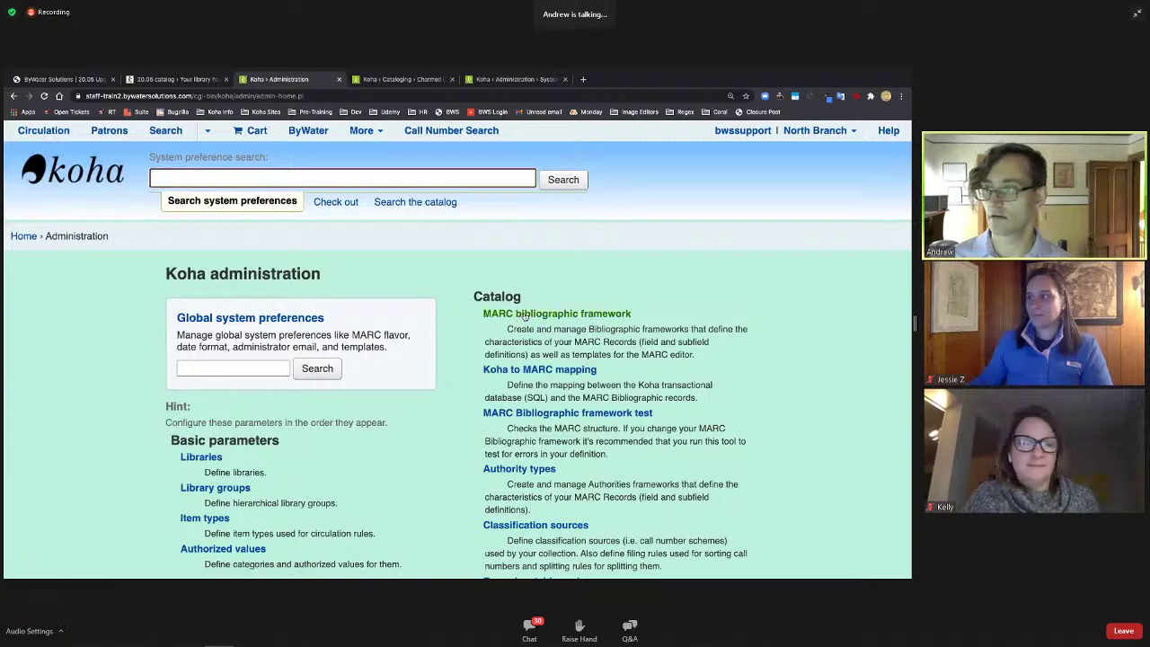
{"action": "left_click", "coordinate": [525, 315]}
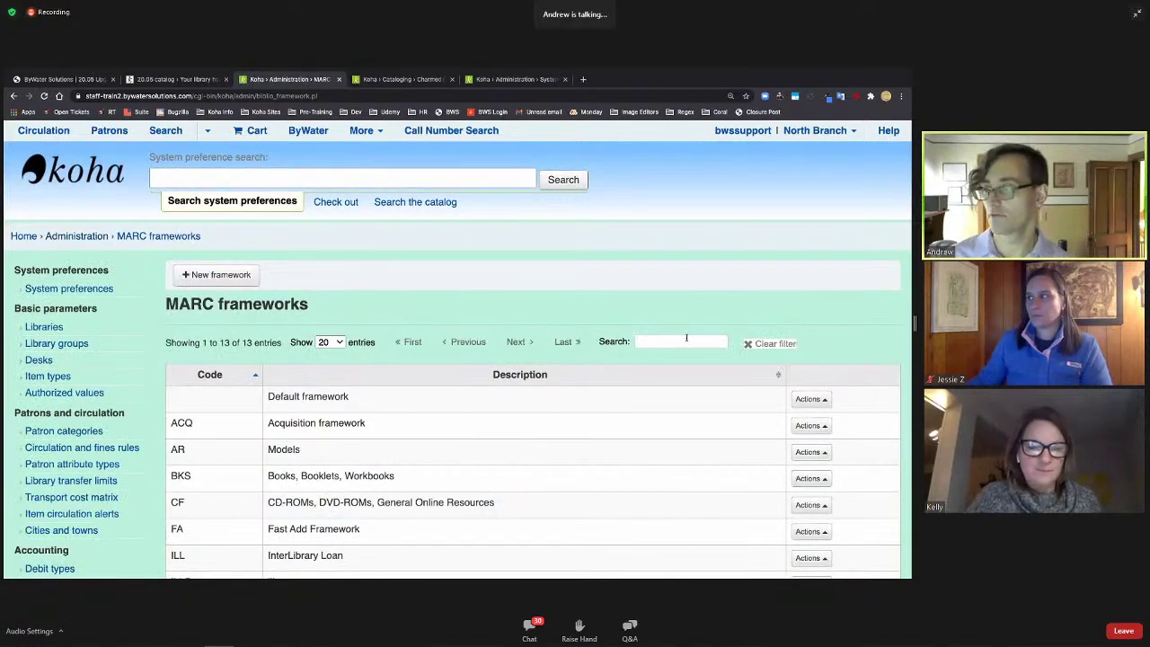
{"action": "left_click", "coordinate": [812, 399]}
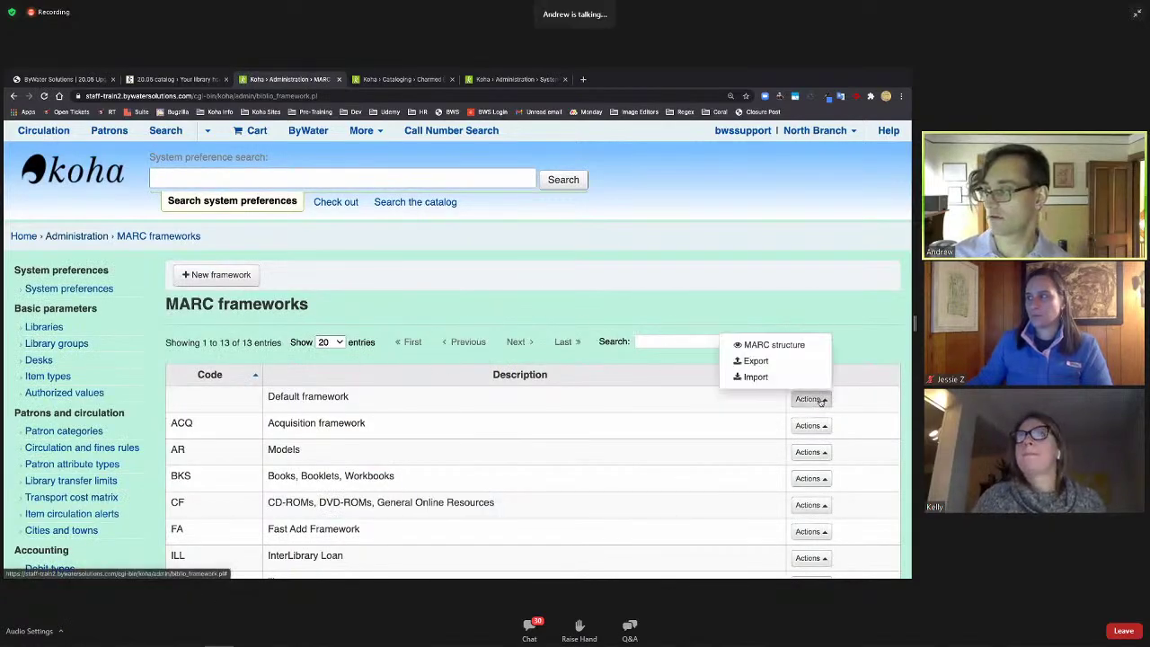
{"action": "left_click", "coordinate": [791, 345]}
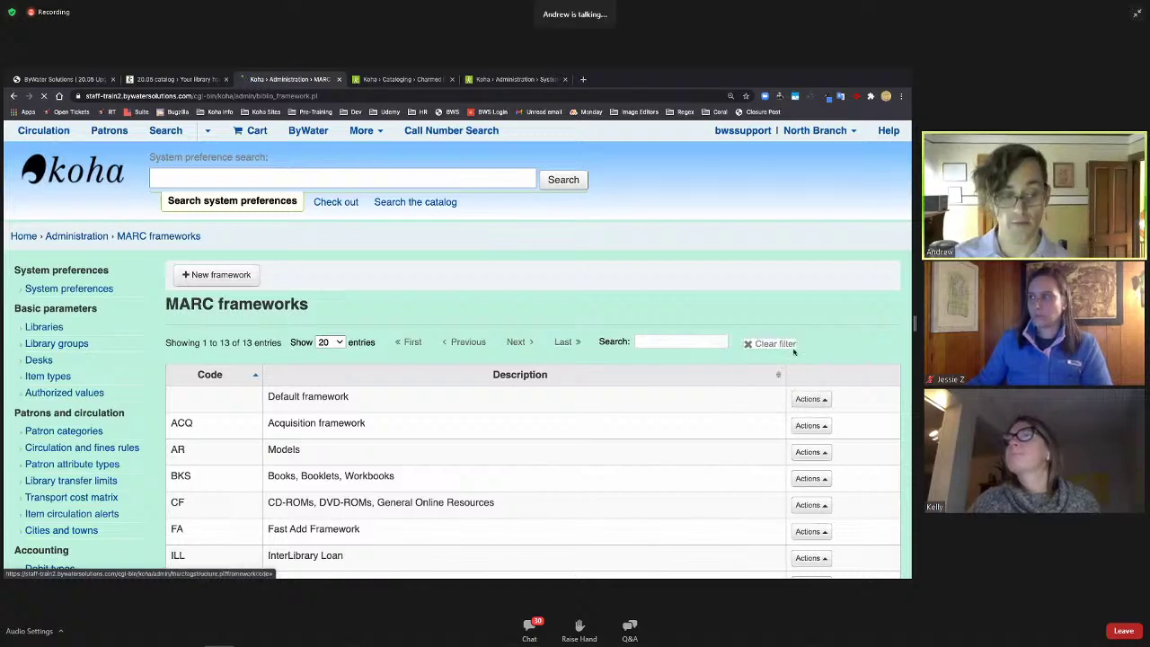
Step: Highlight tag 003 and its Important value in the default framework's tag list
{"action": "scroll", "coordinate": [588, 367], "scroll_direction": "down", "scroll_amount": 1}
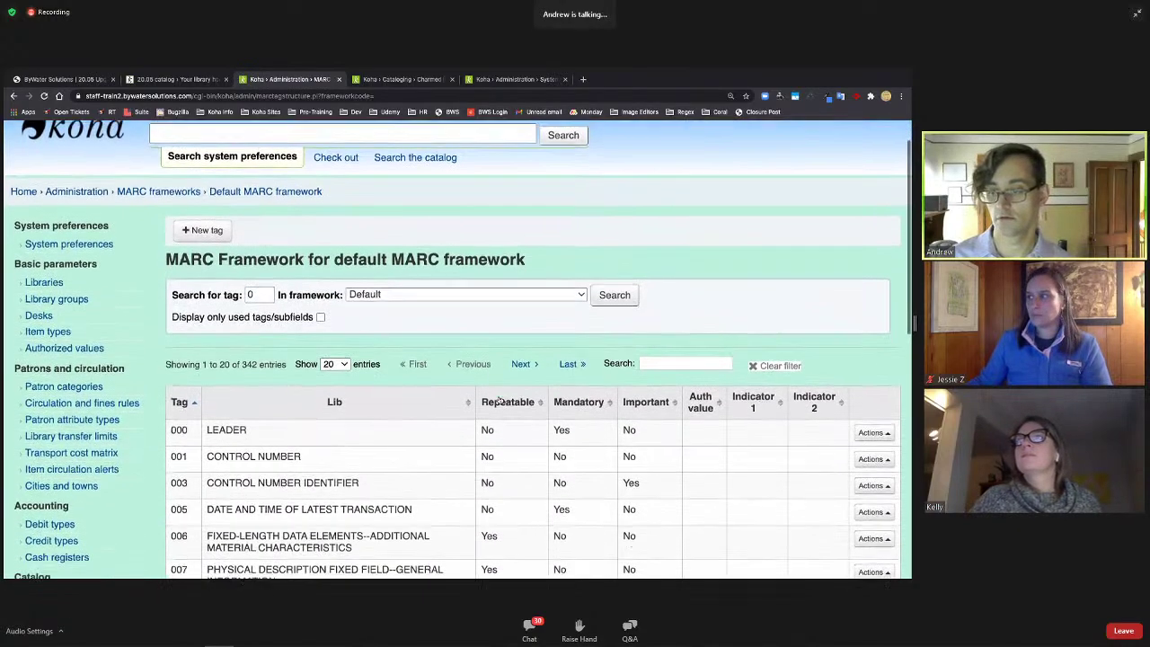
{"action": "double_click", "coordinate": [178, 467]}
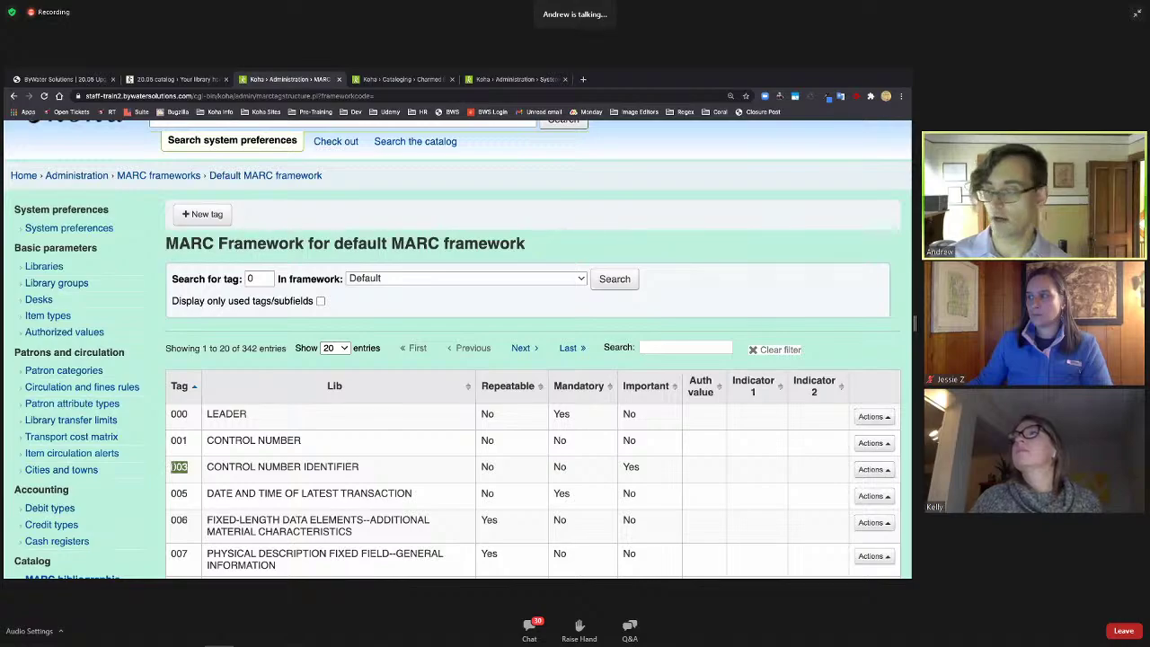
{"action": "double_click", "coordinate": [632, 467]}
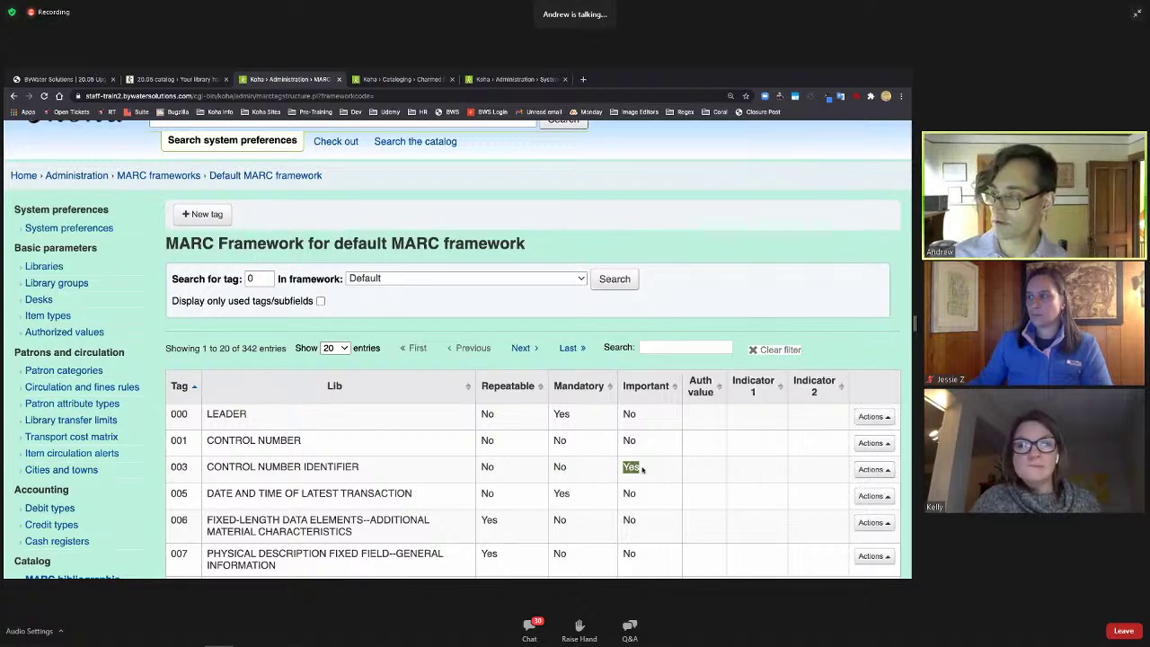
Step: Open the subfield constraints of tag 003 for editing and highlight the Important setting without changing it
{"action": "left_click", "coordinate": [870, 471]}
{"action": "left_click", "coordinate": [831, 431]}
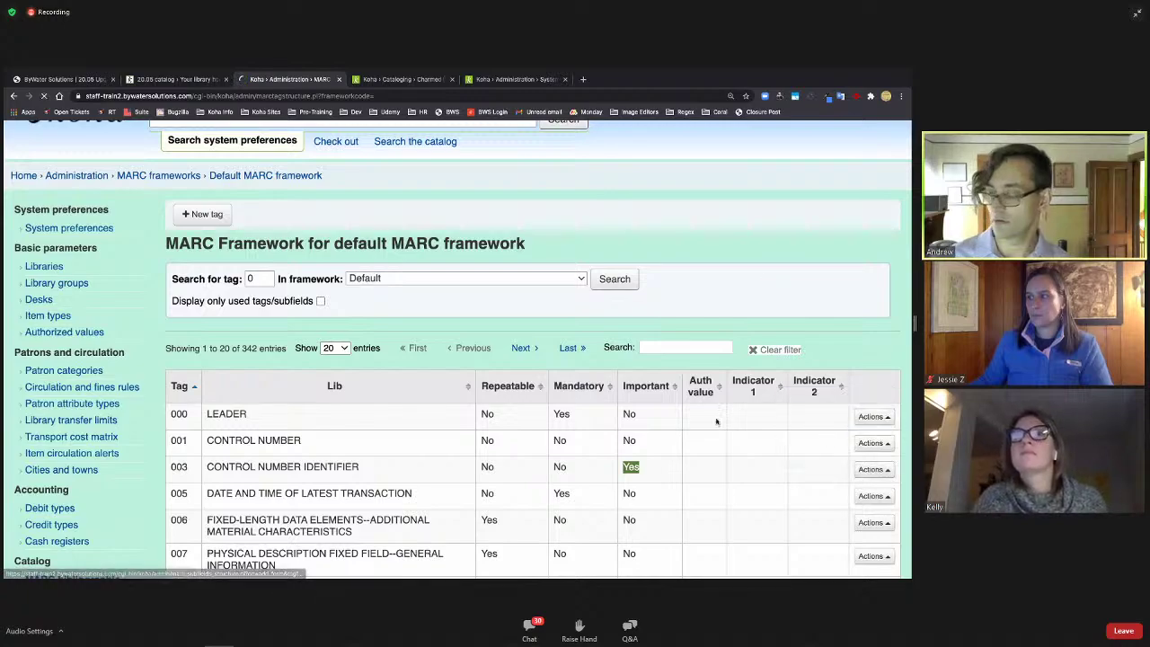
{"action": "scroll", "coordinate": [288, 360], "scroll_direction": "down", "scroll_amount": 1}
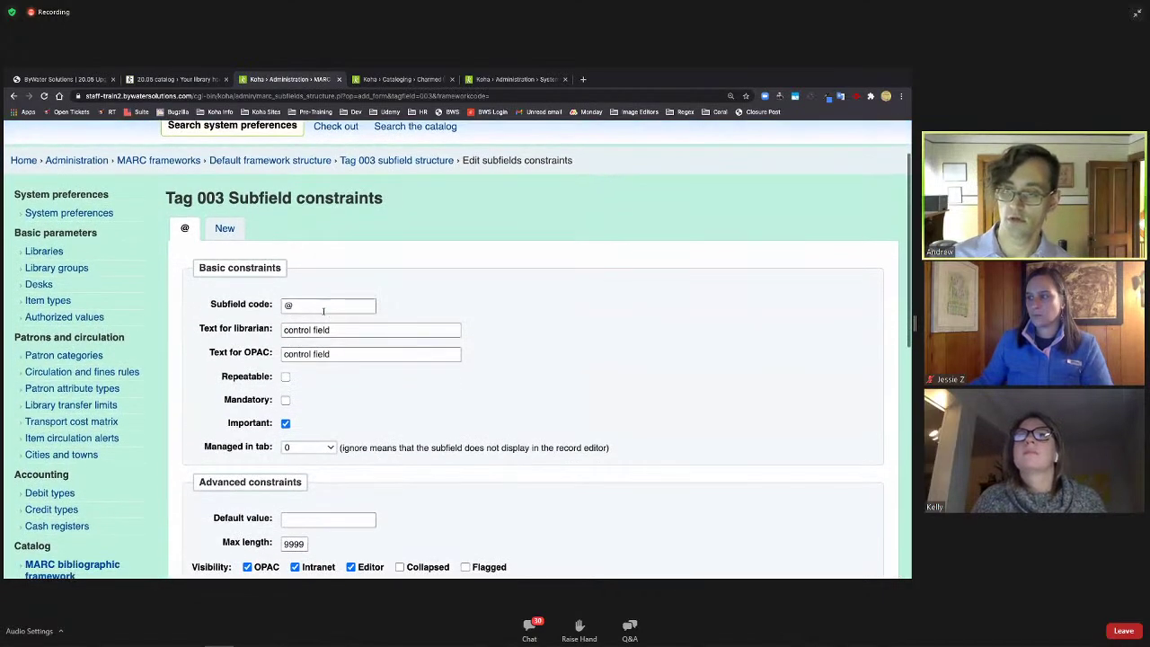
{"action": "scroll", "coordinate": [305, 288], "scroll_direction": "down", "scroll_amount": 1}
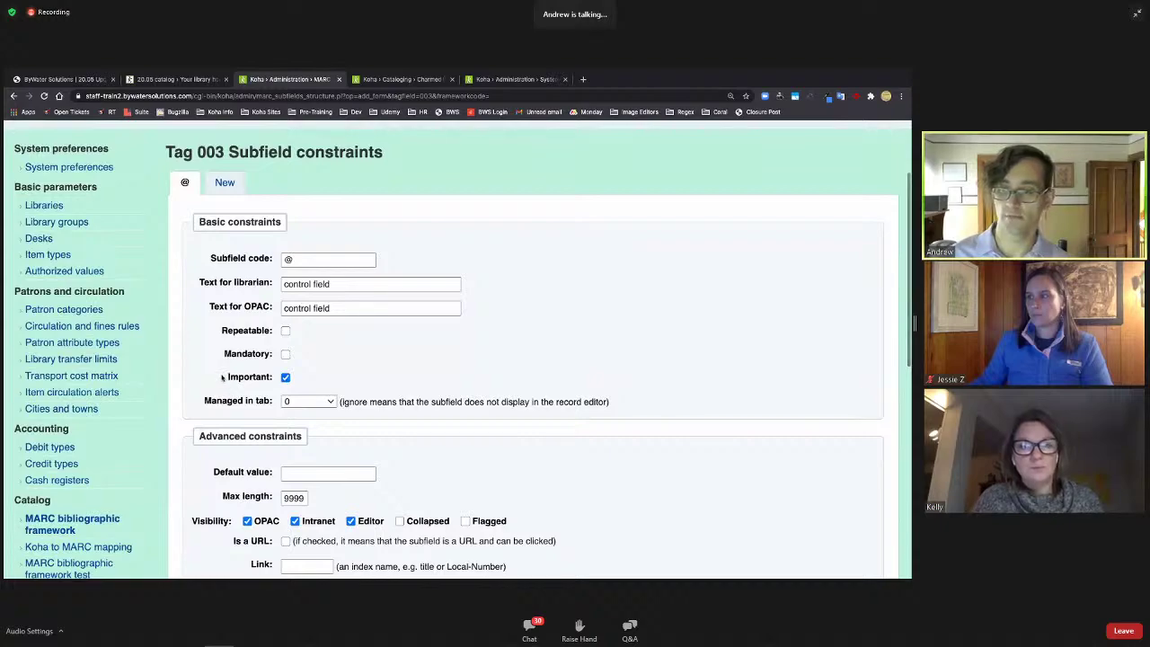
{"action": "left_click_drag", "start_coordinate": [223, 378], "coordinate": [368, 388]}
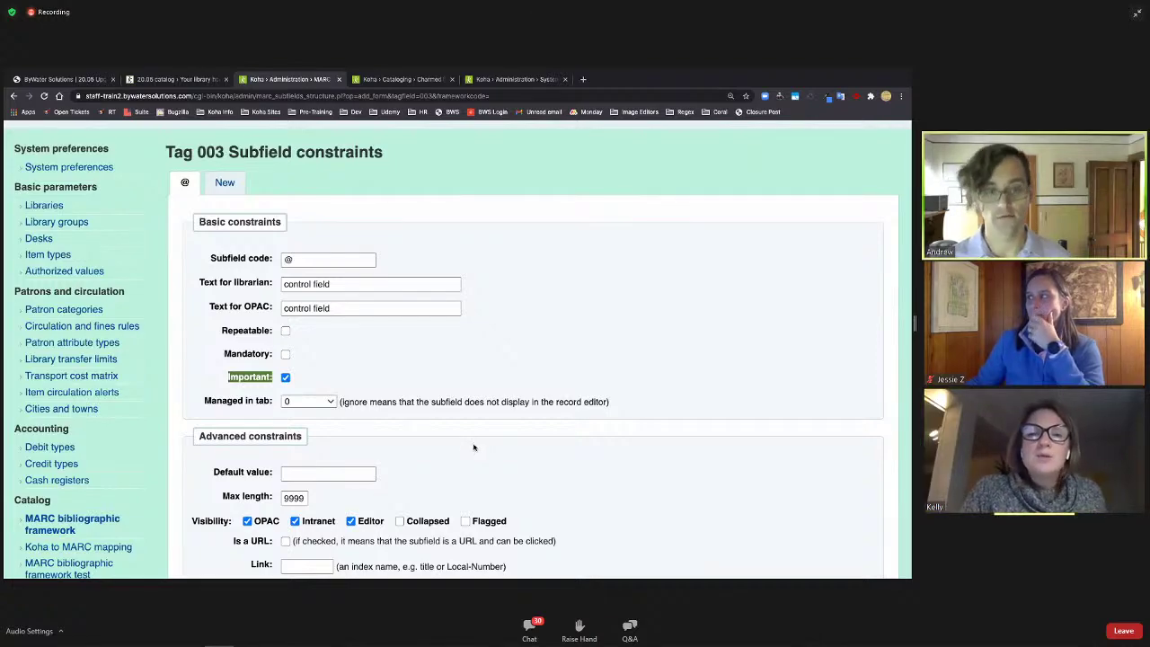
{"action": "scroll", "coordinate": [474, 447], "scroll_direction": "up", "scroll_amount": 2}
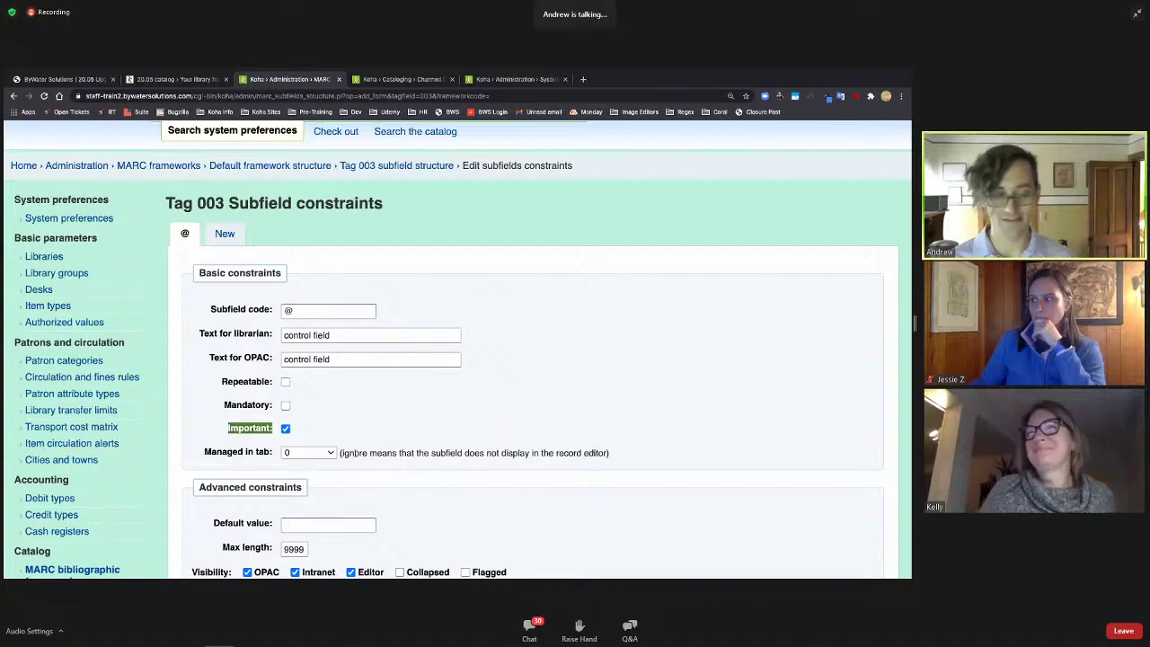
{"action": "scroll", "coordinate": [342, 414], "scroll_direction": "up", "scroll_amount": 2}
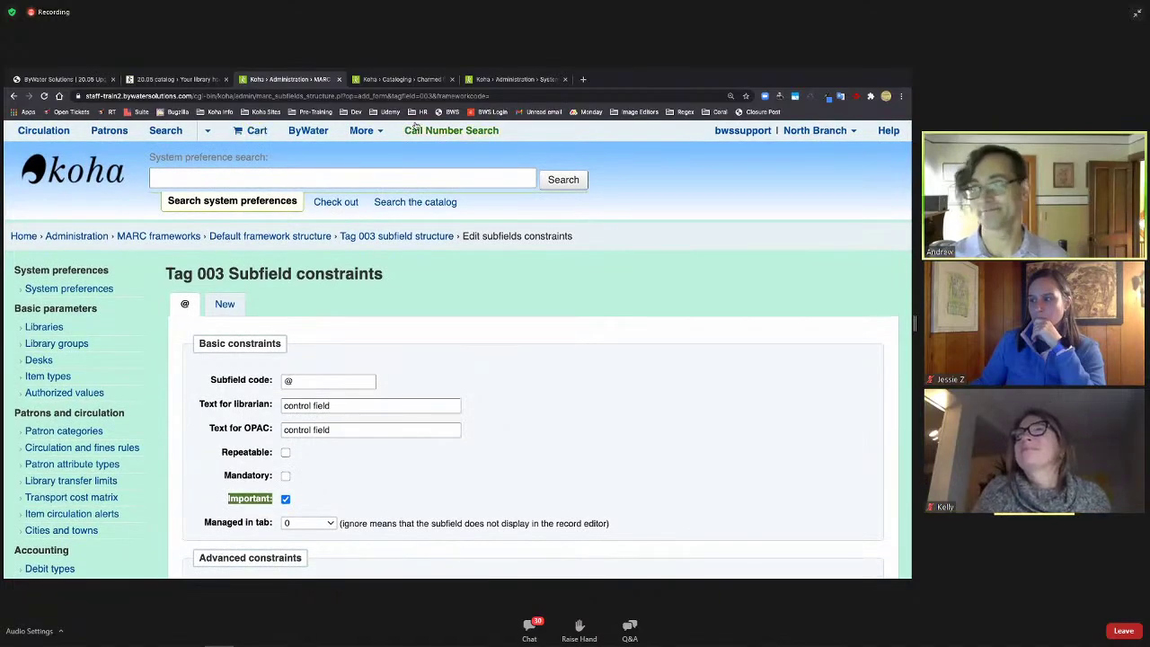
Step: Go to the Cataloging module and open a new record in the advanced editor
{"action": "left_click", "coordinate": [378, 133]}
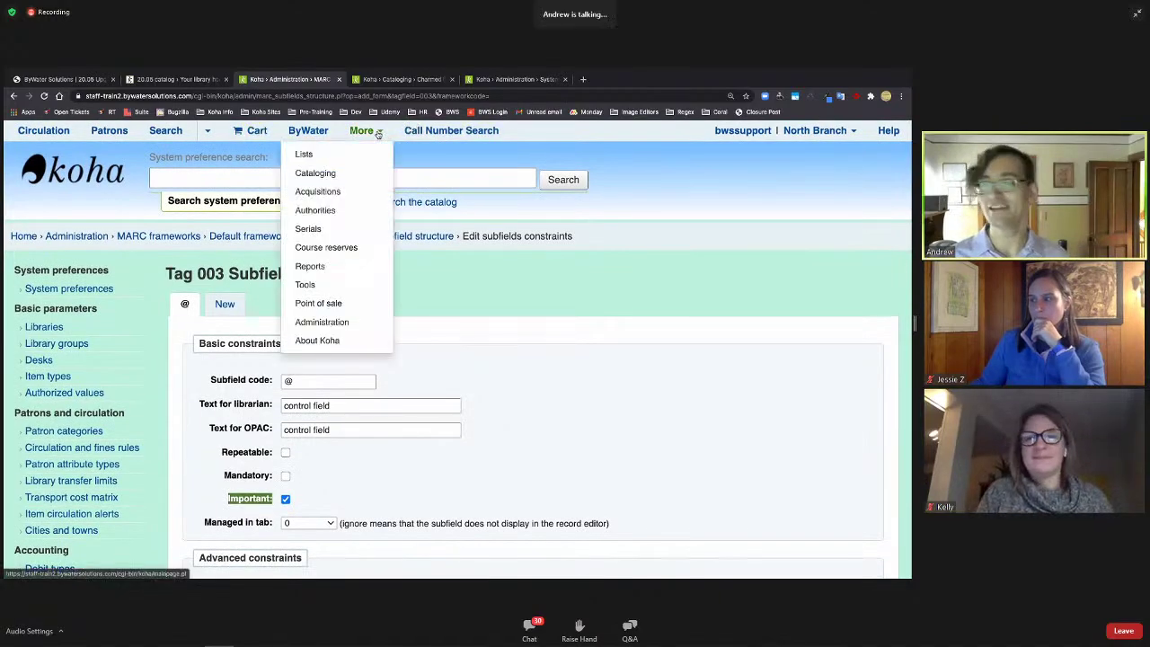
{"action": "left_click", "coordinate": [342, 175]}
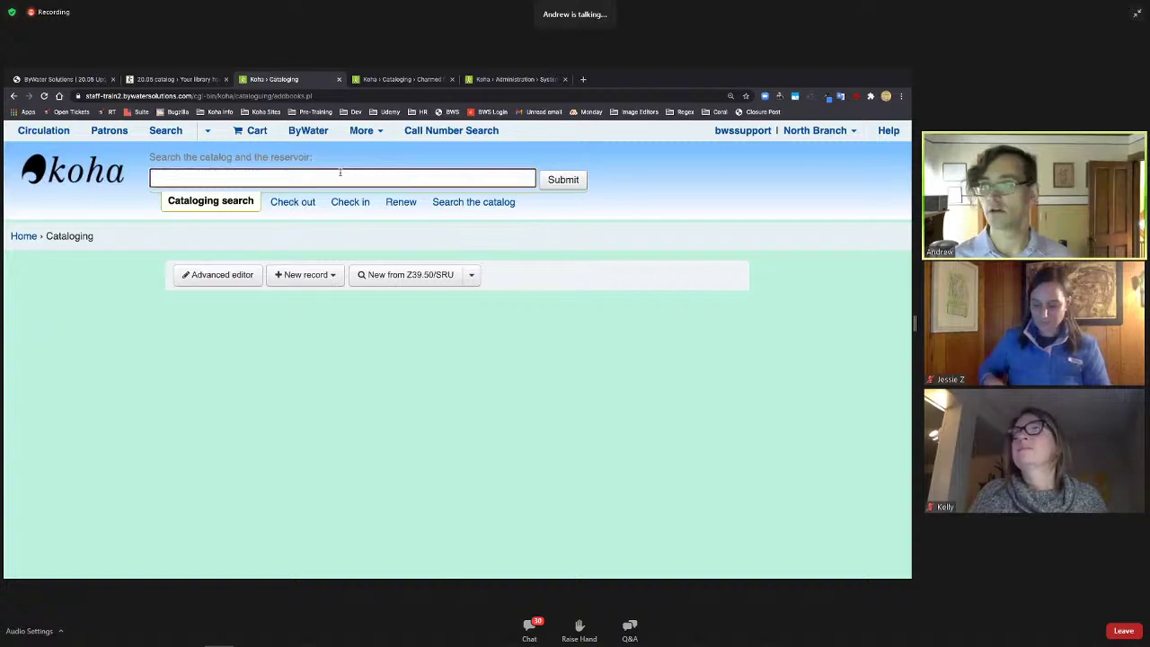
{"action": "left_click", "coordinate": [242, 280]}
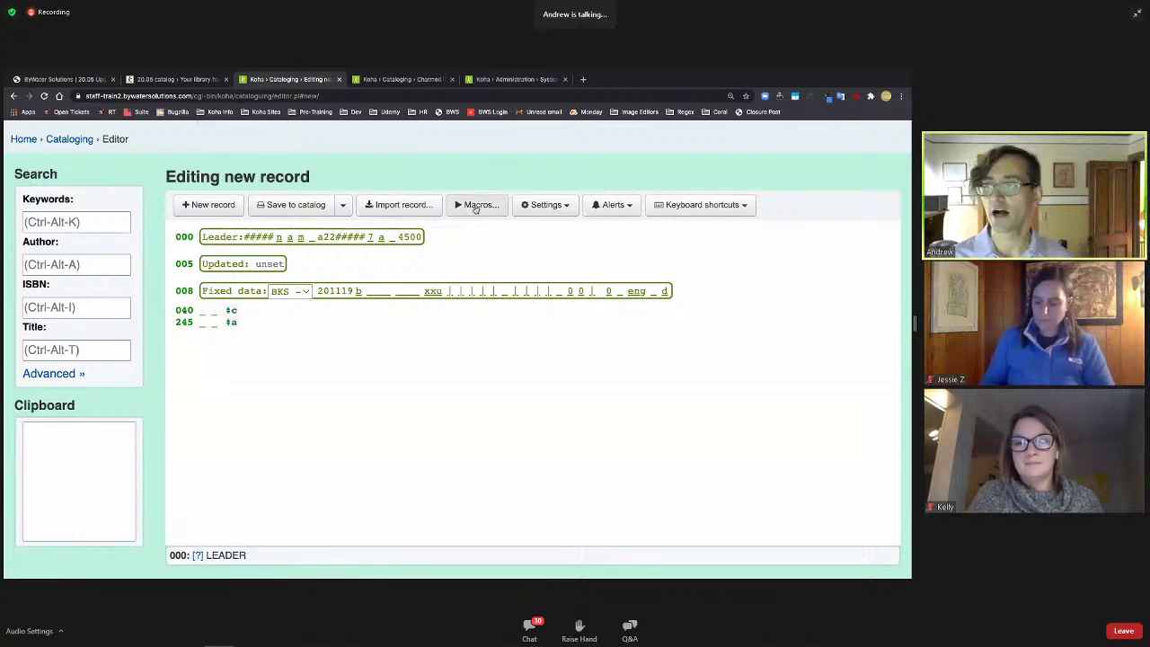
Step: Open the macros of the advanced editor and highlight the Public macro setting of the RDA Books macro
{"action": "left_click", "coordinate": [475, 205]}
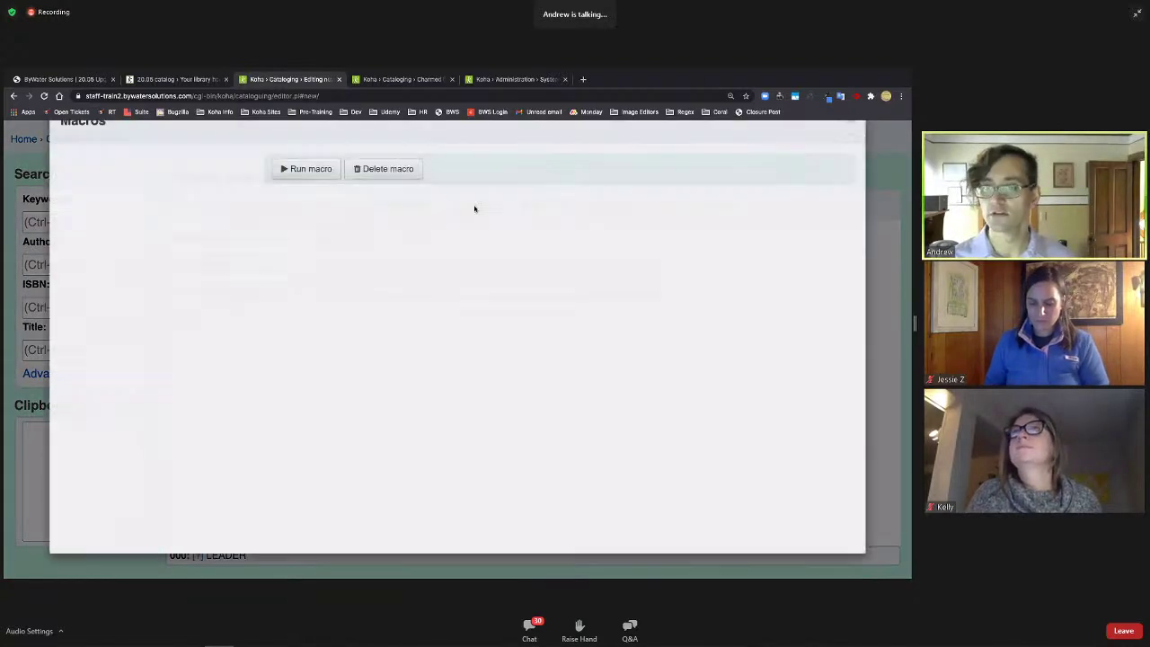
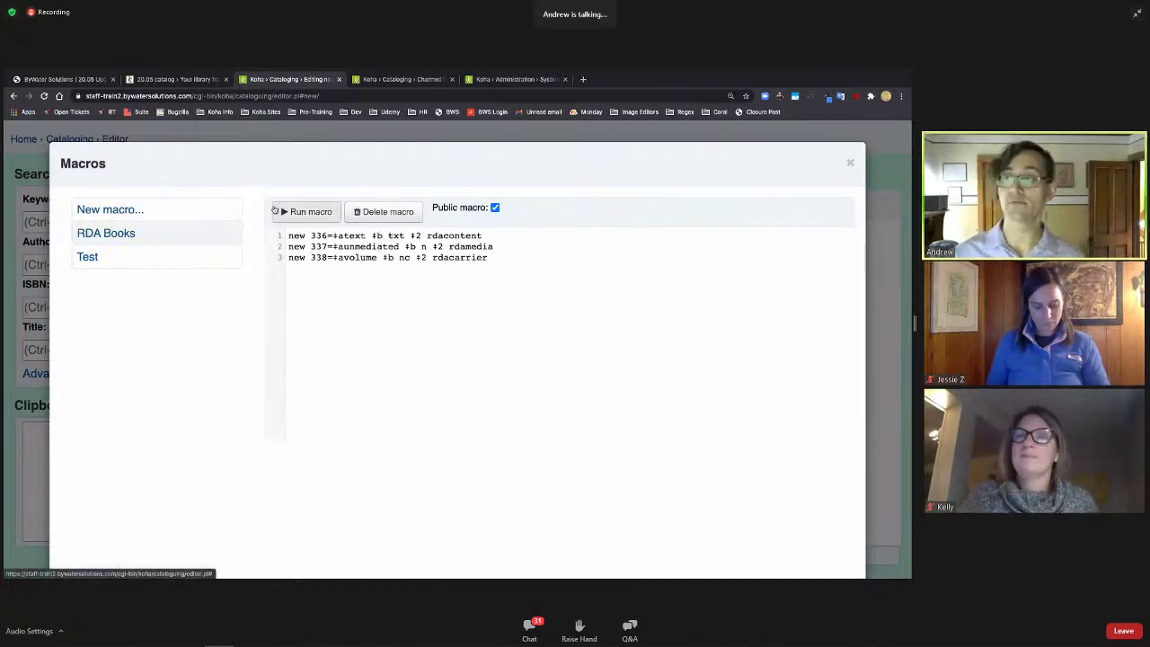
{"action": "left_click_drag", "start_coordinate": [429, 208], "coordinate": [598, 222]}
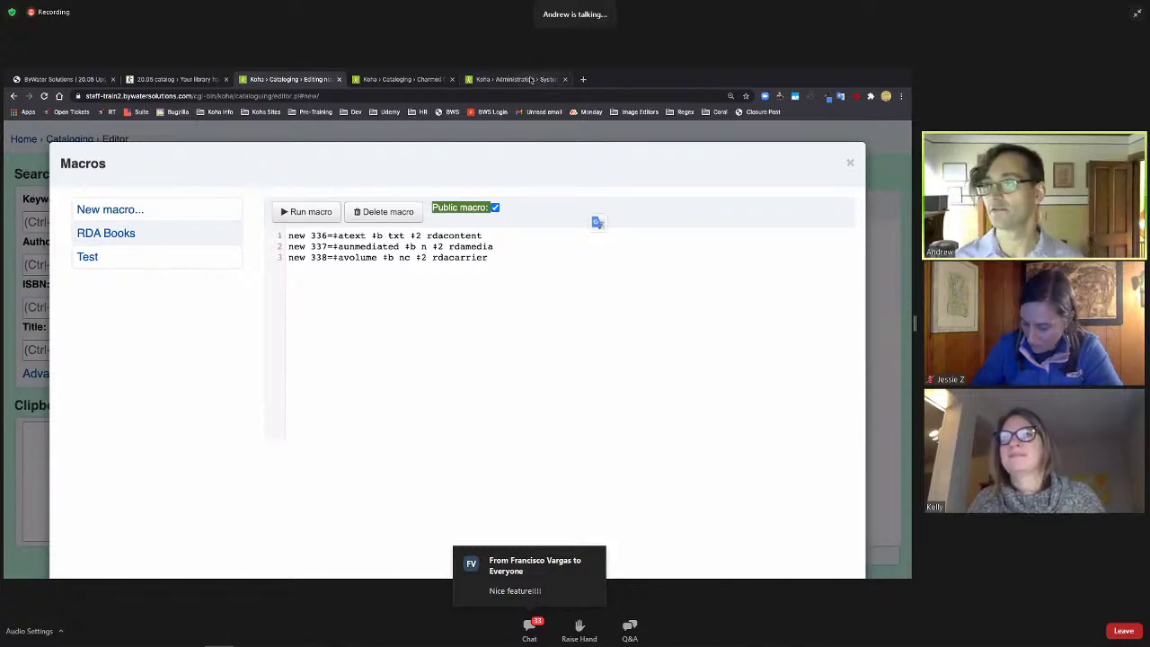
Step: Look up the test patron through the check-out search and open the patron's permission settings
{"action": "left_click", "coordinate": [419, 81]}
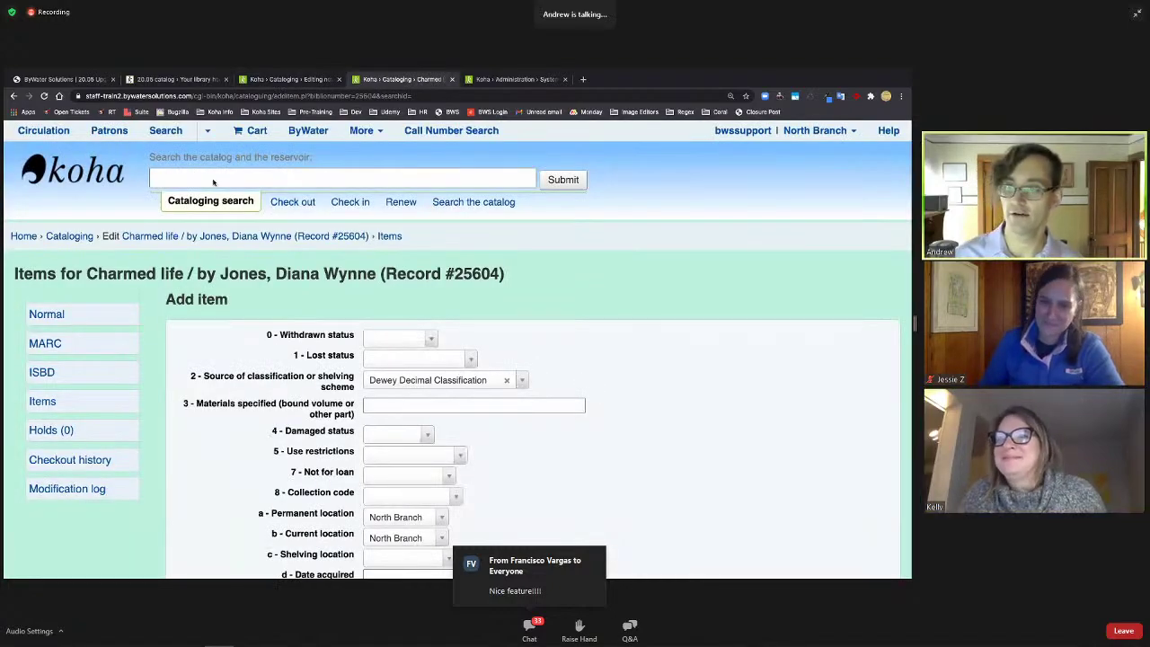
{"action": "left_click", "coordinate": [293, 201]}
{"action": "type", "text": "pea"}
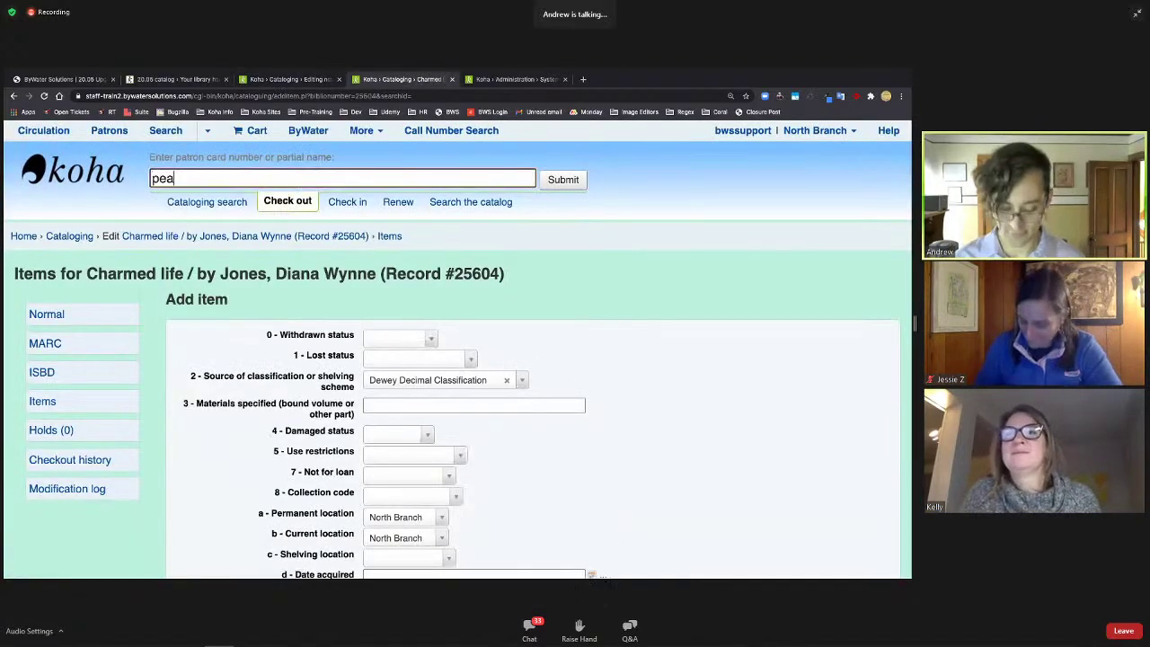
{"action": "type", "text": "rl"}
{"action": "key", "text": "Return"}
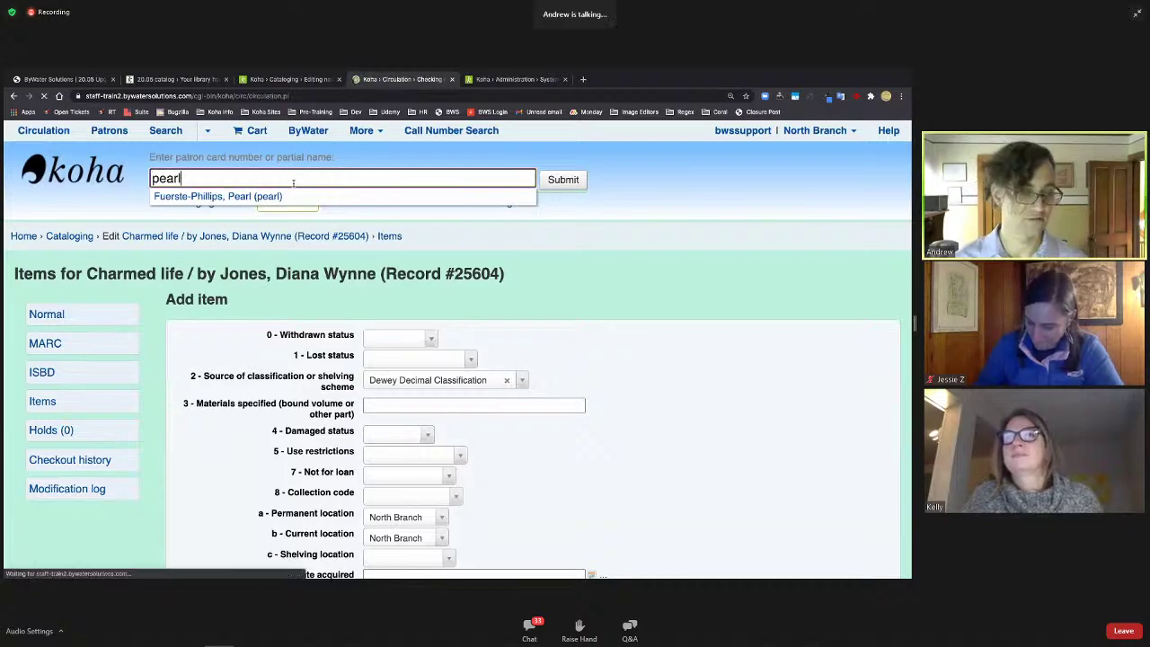
{"action": "left_click", "coordinate": [818, 275]}
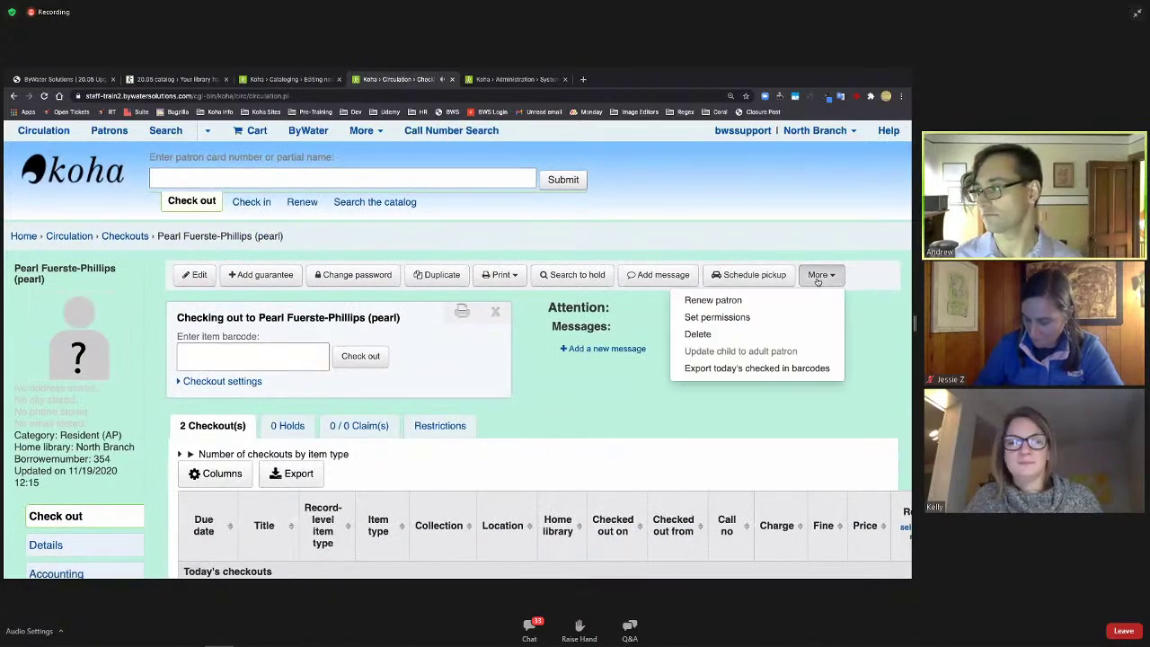
{"action": "left_click", "coordinate": [734, 316]}
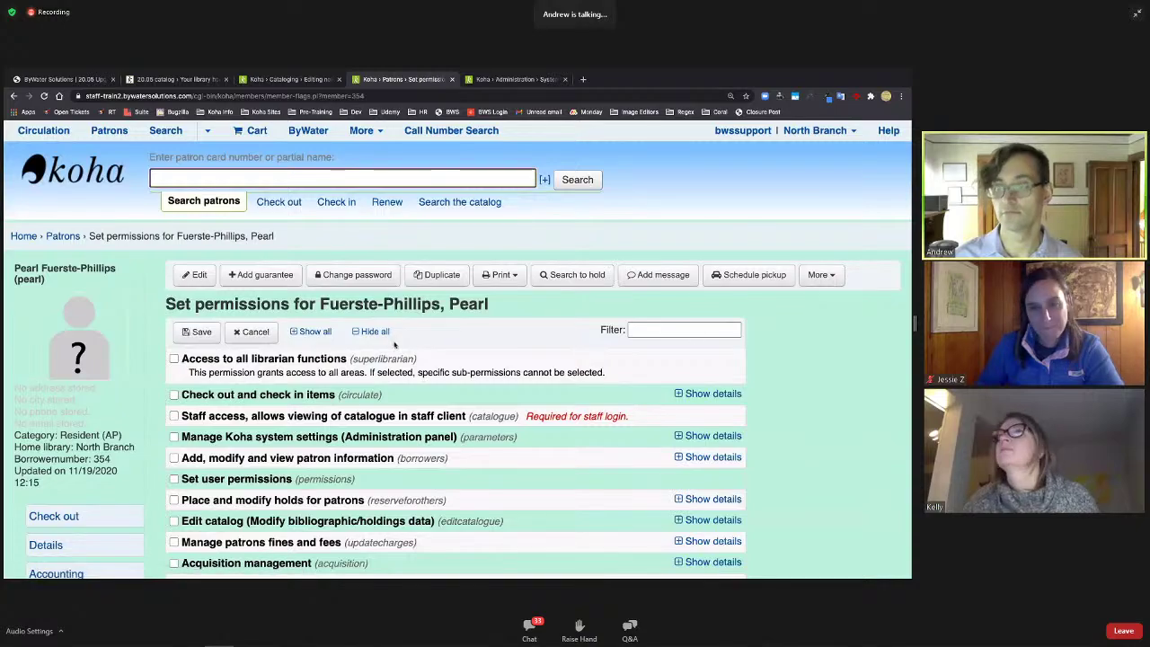
Step: Filter the patron's permissions by "macro" to examine the shared macro permissions
{"action": "left_click", "coordinate": [683, 330]}
{"action": "type", "text": "mac"}
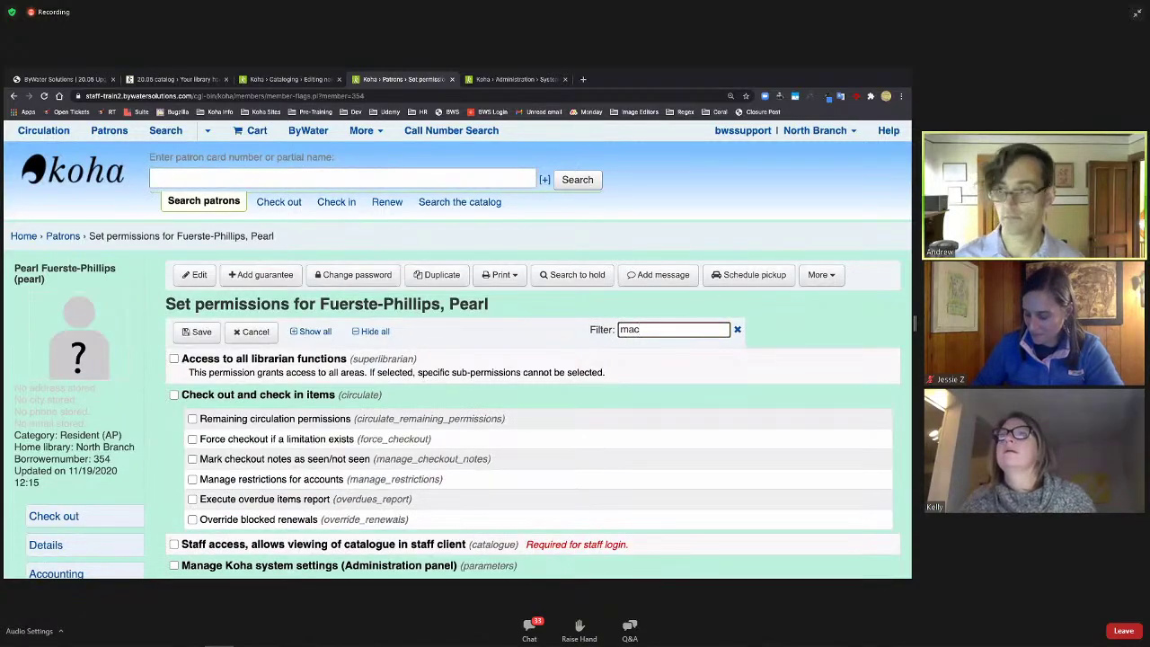
{"action": "type", "text": "ro"}
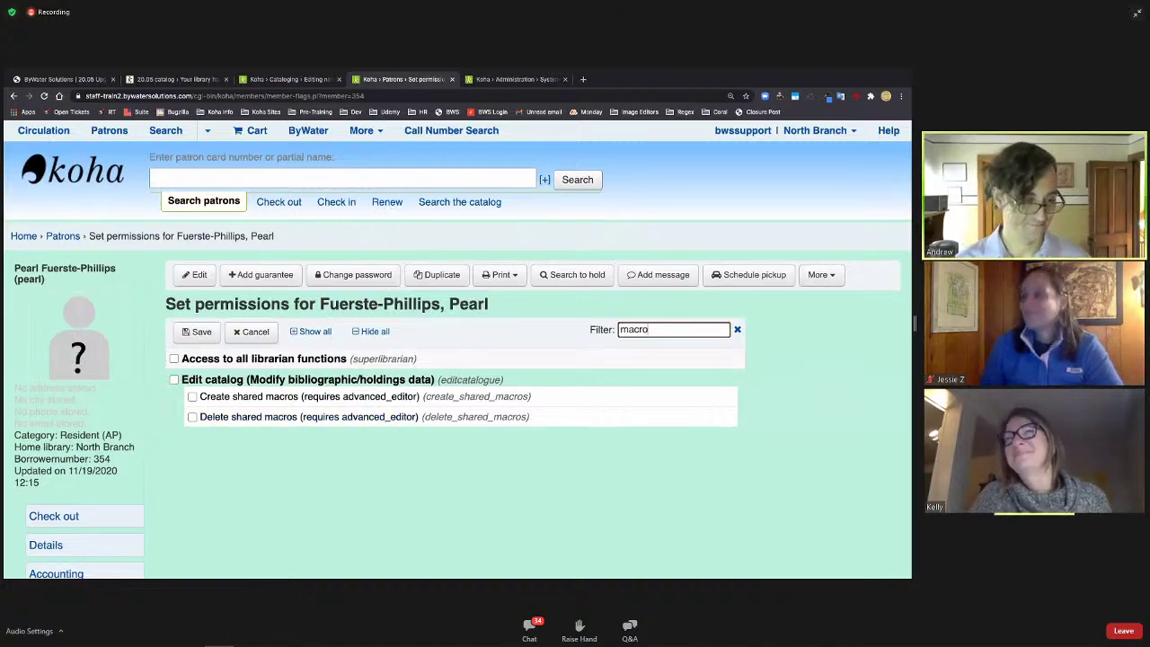
{"action": "left_click", "coordinate": [406, 485]}
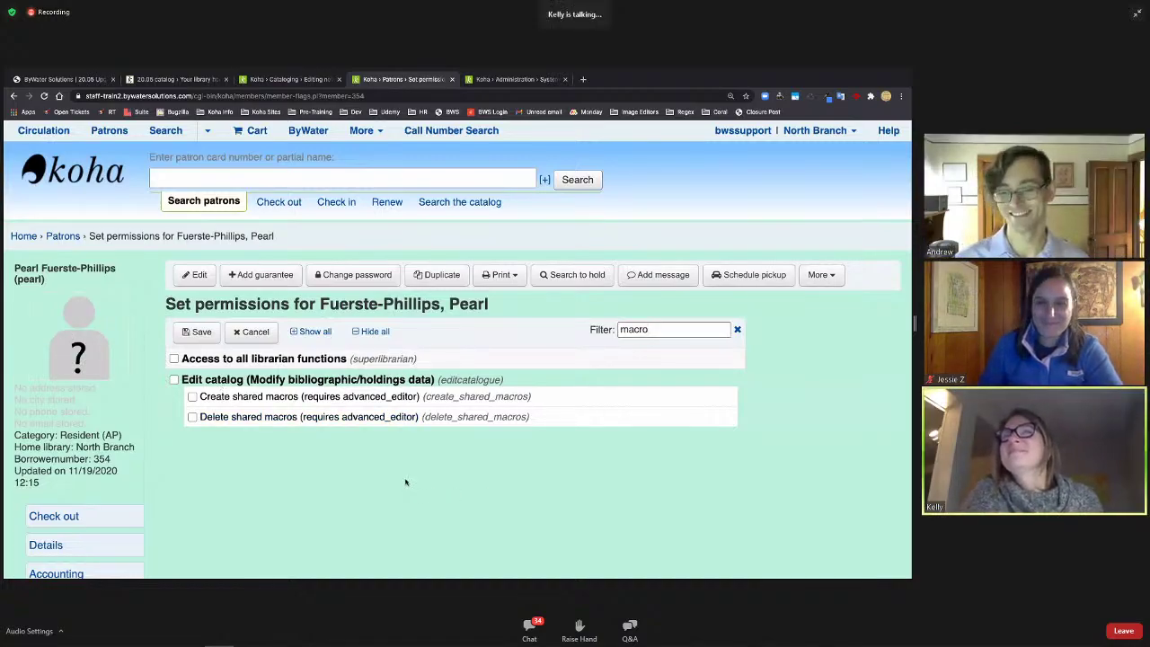
Step: Return to the advanced editor's macros, create a new macro named with the presenter's first name, and select it
{"action": "left_click", "coordinate": [284, 80]}
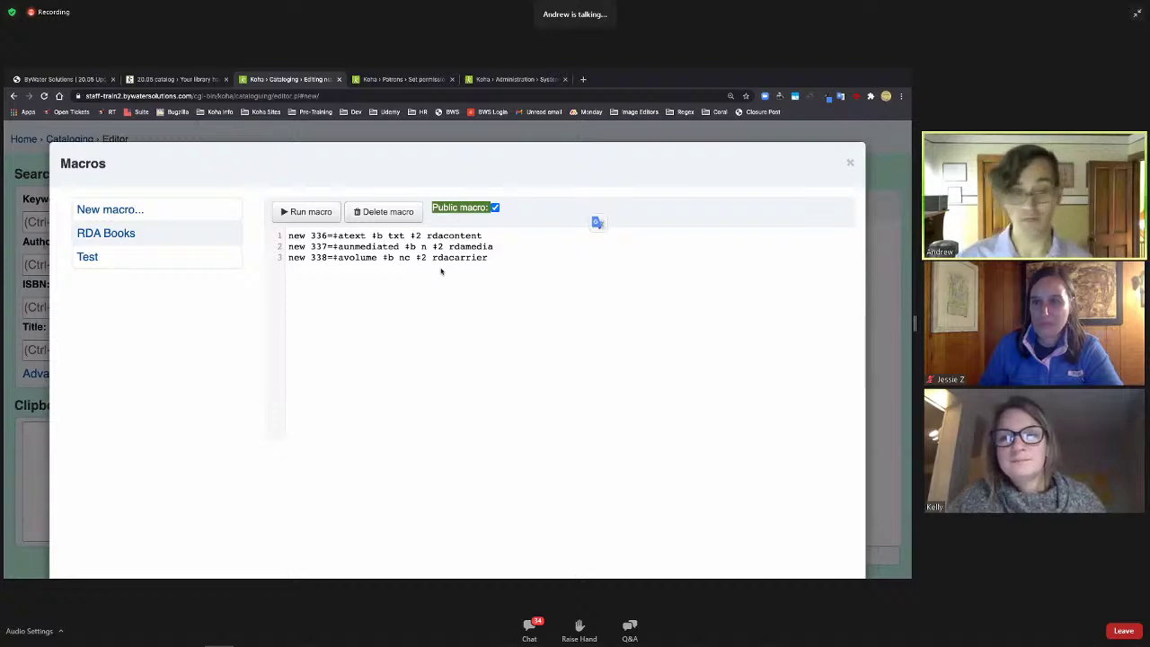
{"action": "left_click", "coordinate": [150, 209]}
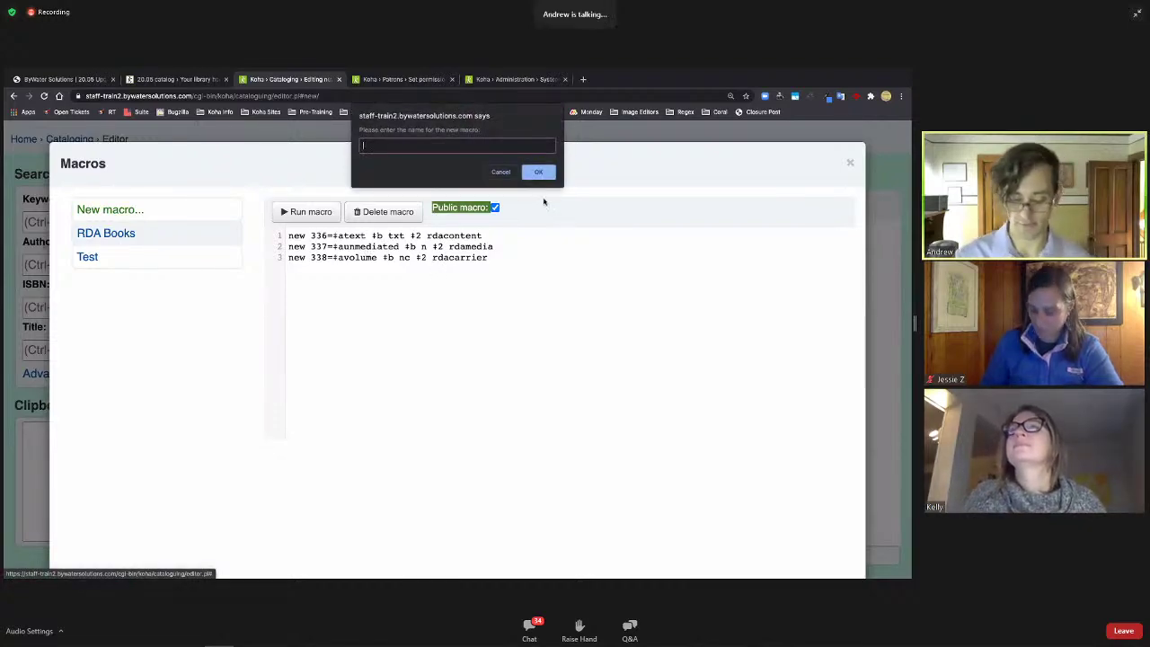
{"action": "type", "text": "T"}
{"action": "type", "text": "Andrew!"}
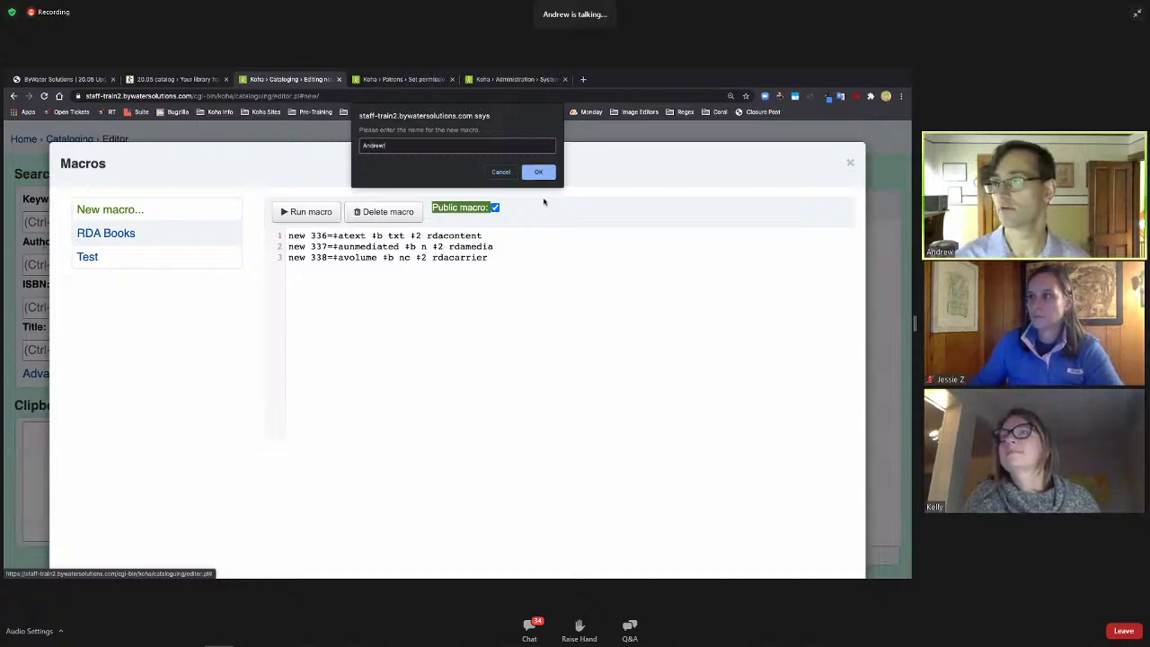
{"action": "left_click", "coordinate": [538, 172]}
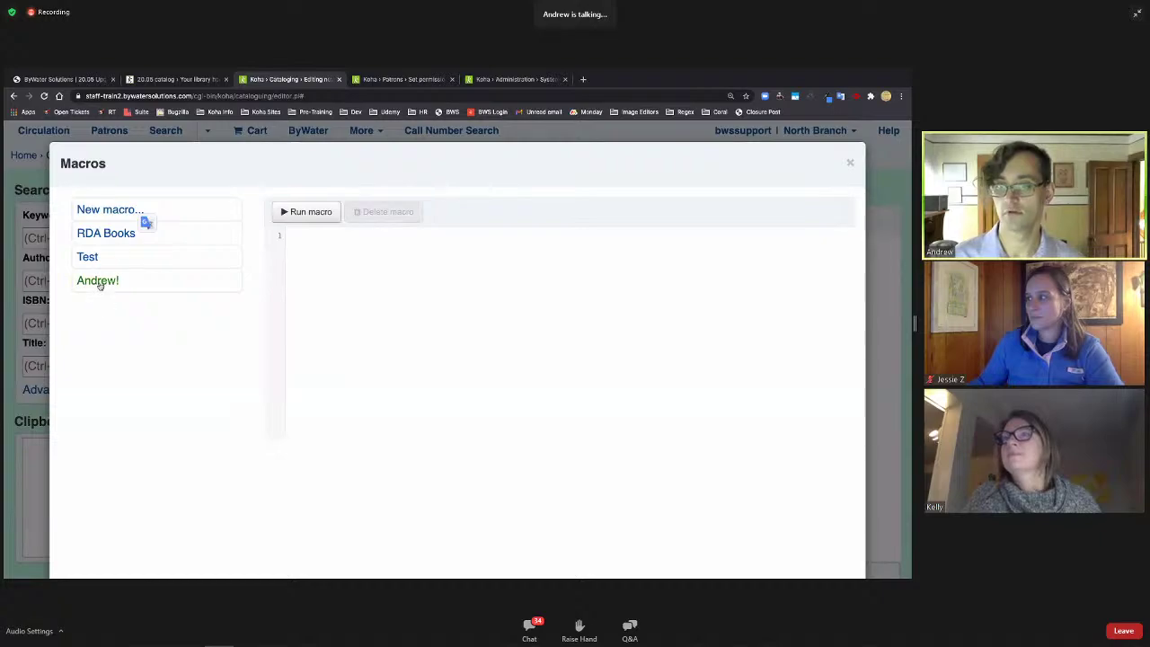
{"action": "left_click", "coordinate": [99, 282]}
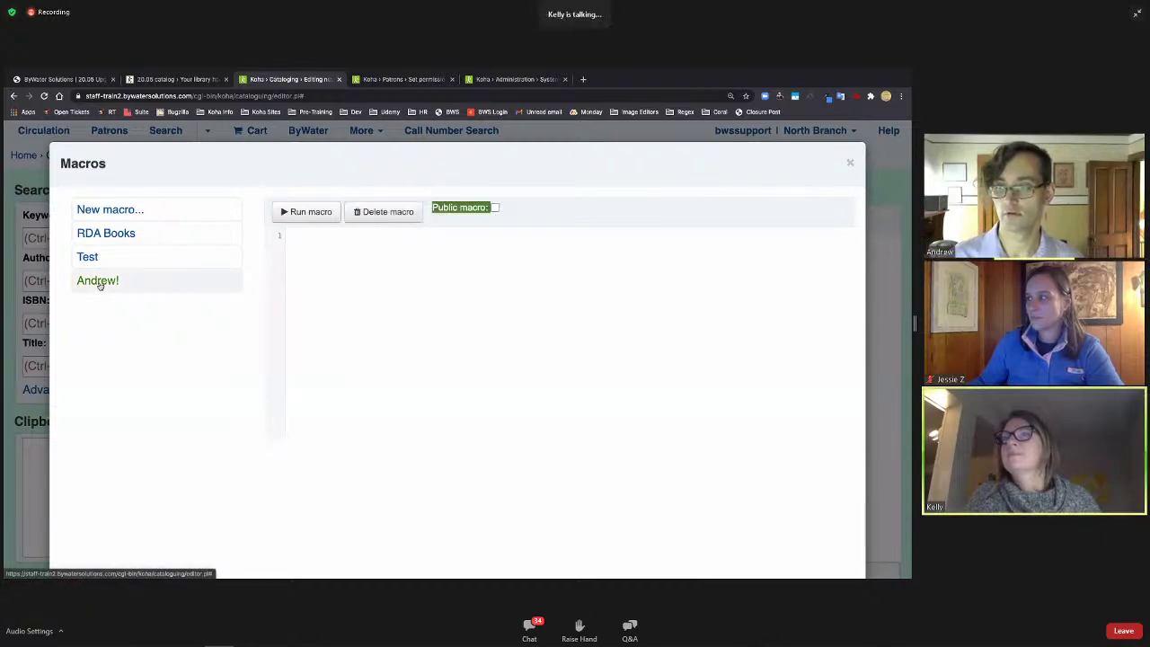
Step: Make the new macro public and enter "delete 999$c" as its command
{"action": "left_click", "coordinate": [494, 210]}
{"action": "left_click", "coordinate": [429, 282]}
{"action": "type", "text": "delet"}
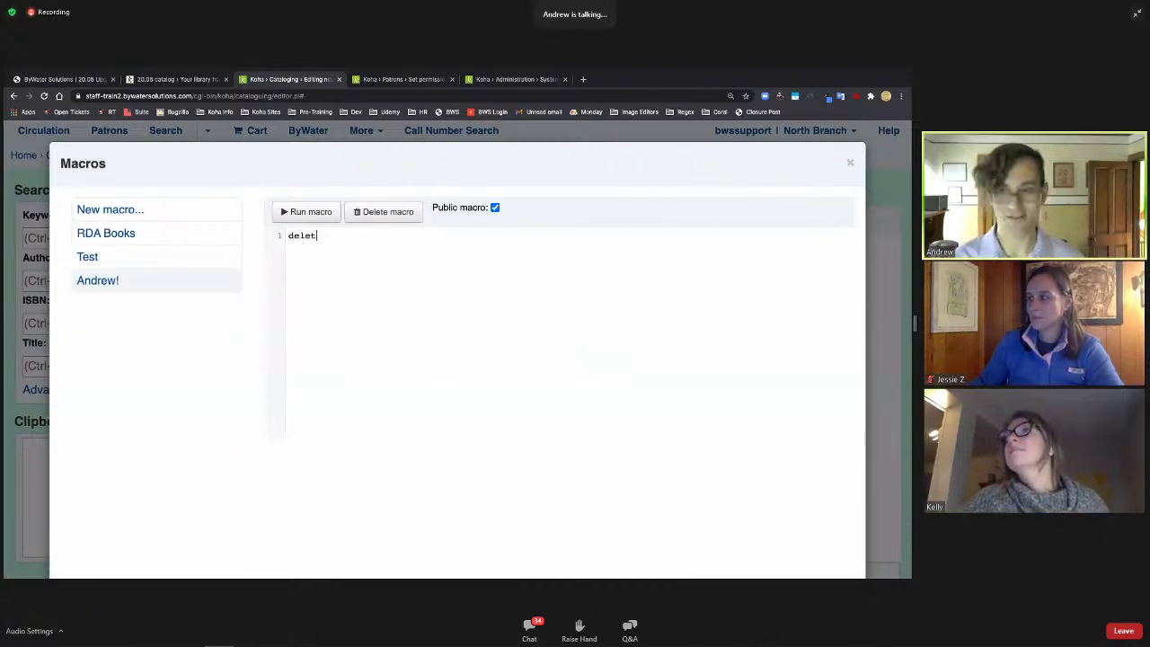
{"action": "type", "text": "e 999"}
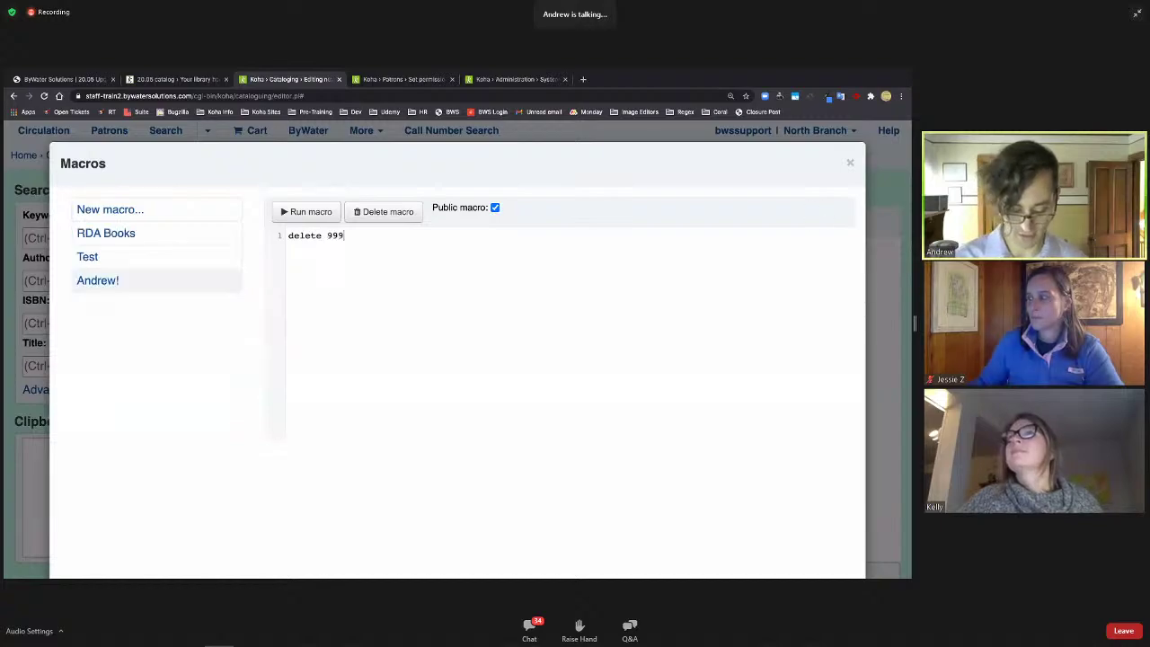
{"action": "type", "text": "$c"}
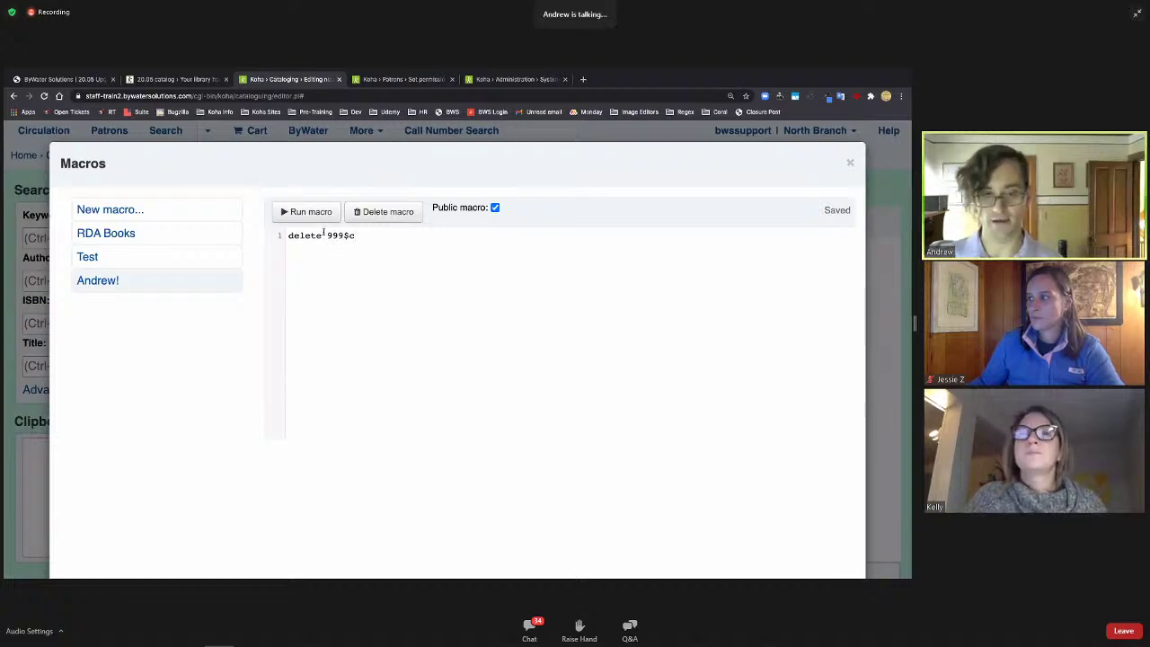
Step: Shorten the new macro's command to "del 999$c" and close the macros window
{"action": "key", "text": "Left"}
{"action": "key", "text": "Left"}
{"action": "key", "text": "Left"}
{"action": "key", "text": "Left"}
{"action": "key", "text": "Left"}
{"action": "key", "text": "Left"}
{"action": "key", "text": "BackSpace"}
{"action": "key", "text": "BackSpace"}
{"action": "key", "text": "BackSpace"}
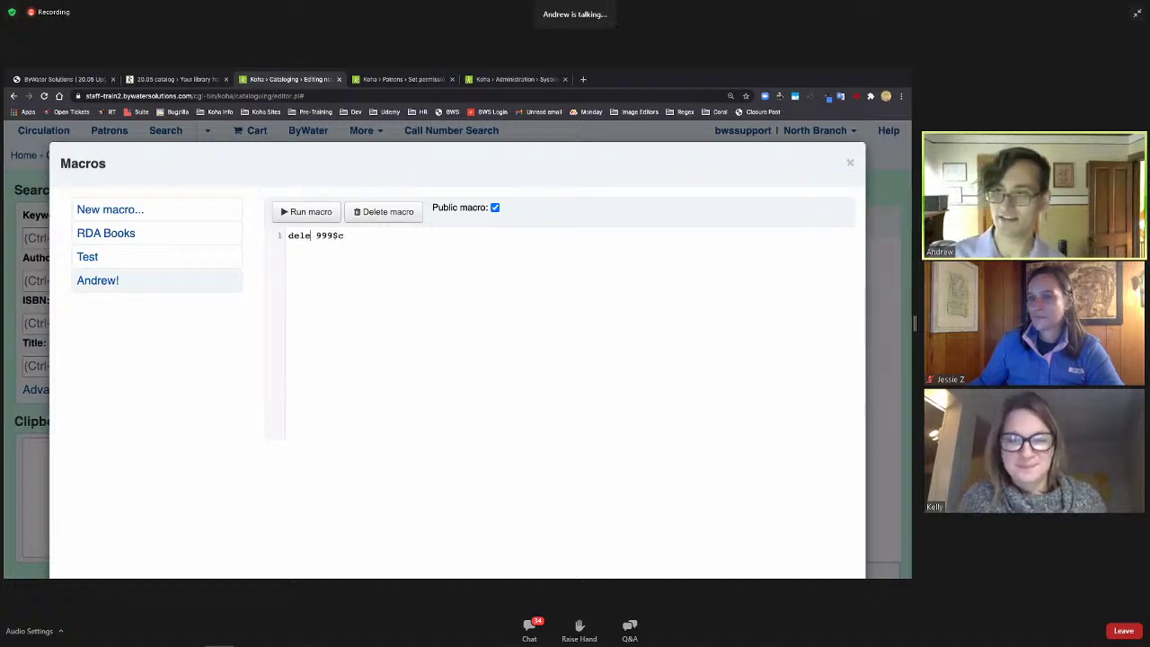
{"action": "key", "text": "End"}
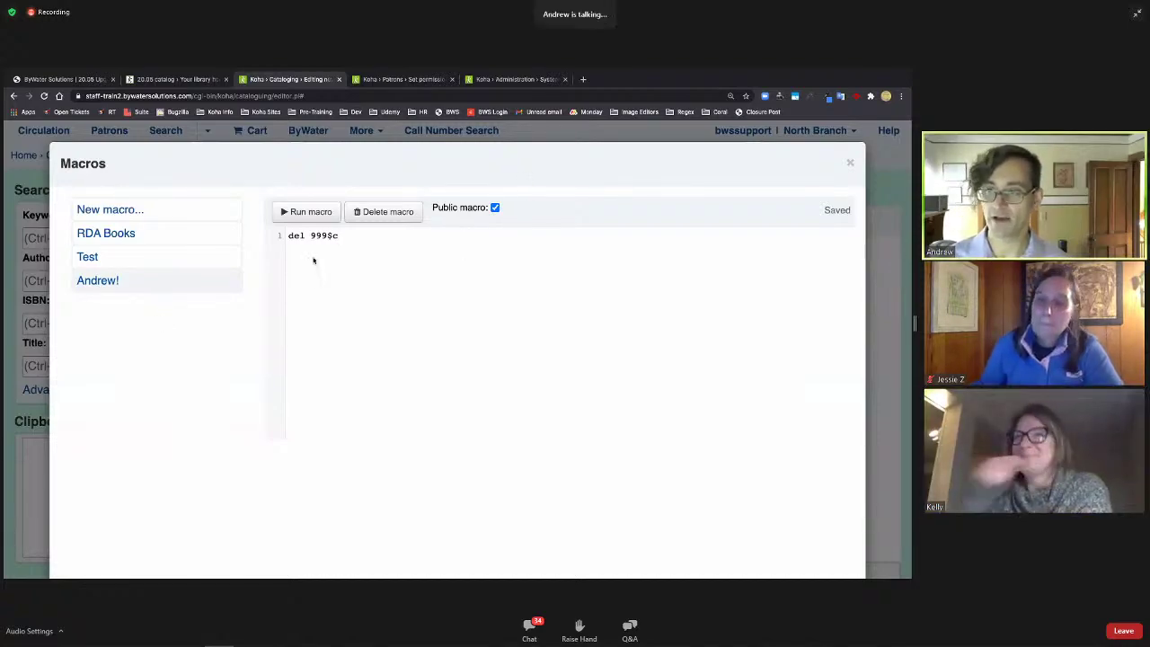
{"action": "left_click", "coordinate": [852, 164]}
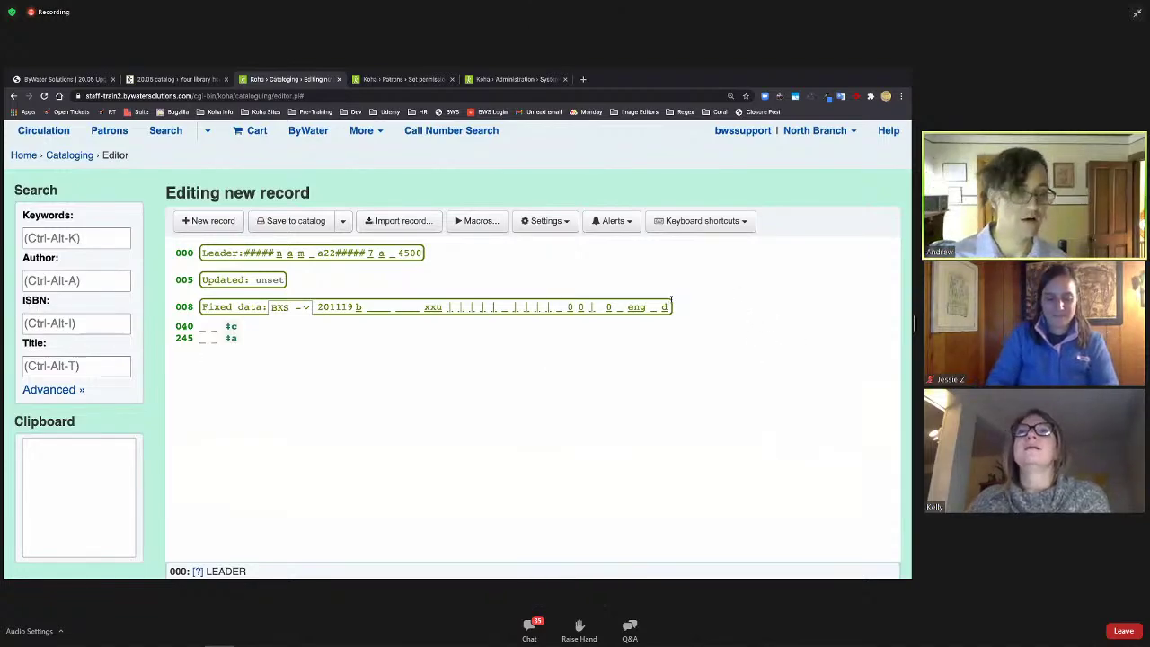
Step: Close the record editor and patron permissions pages, and highlight the MaxTotalSuggestions and NumberOfSuggestionDays values without changing them
{"action": "left_click", "coordinate": [338, 79]}
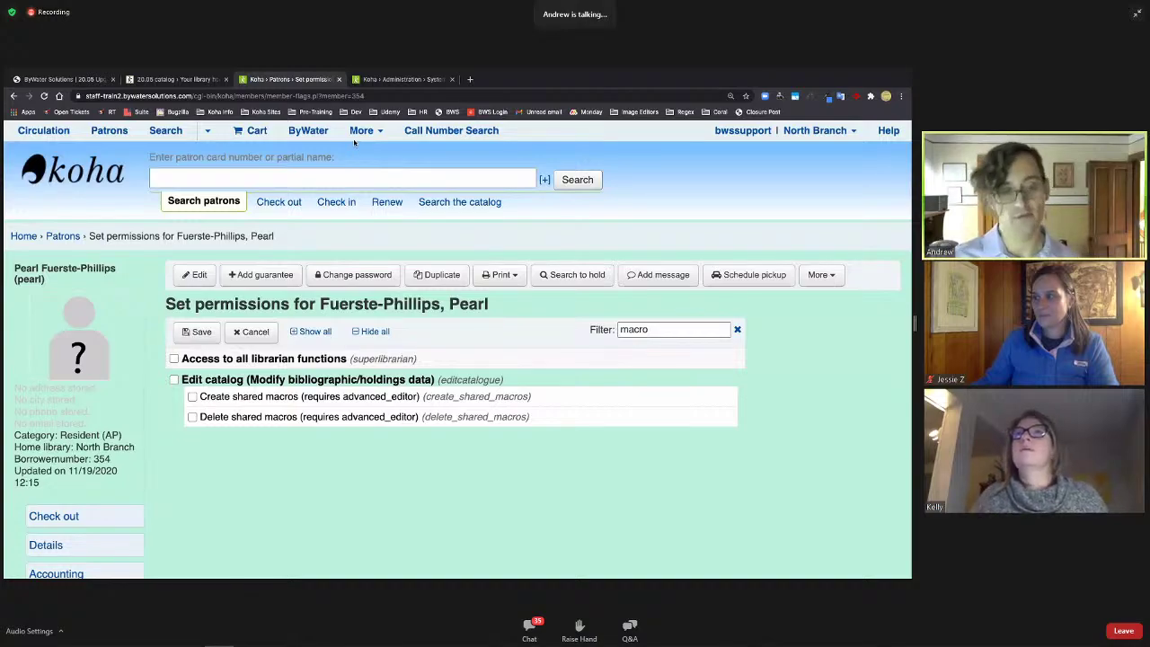
{"action": "mouse_move", "coordinate": [382, 72]}
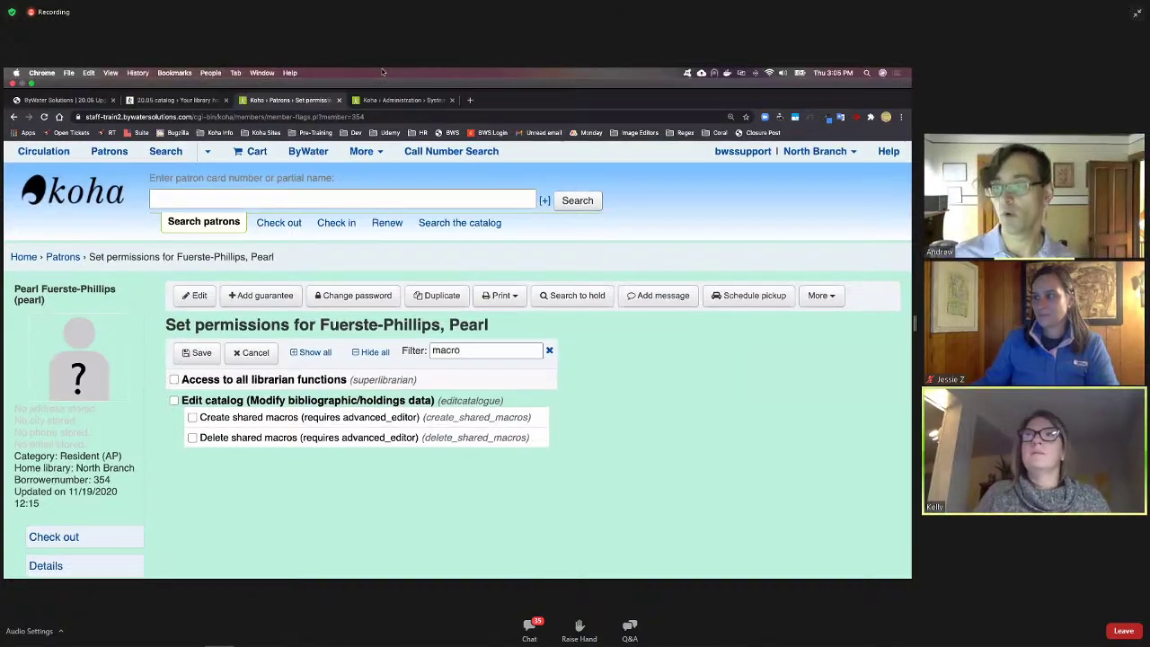
{"action": "left_click", "coordinate": [339, 100]}
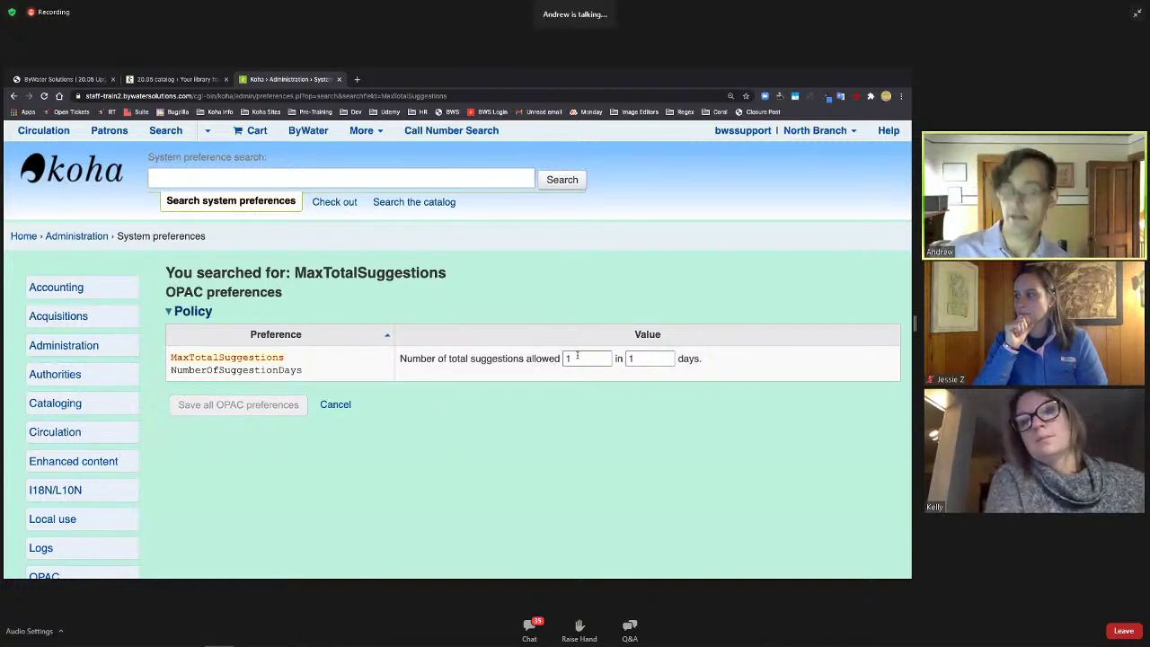
{"action": "left_click_drag", "start_coordinate": [577, 358], "coordinate": [535, 359]}
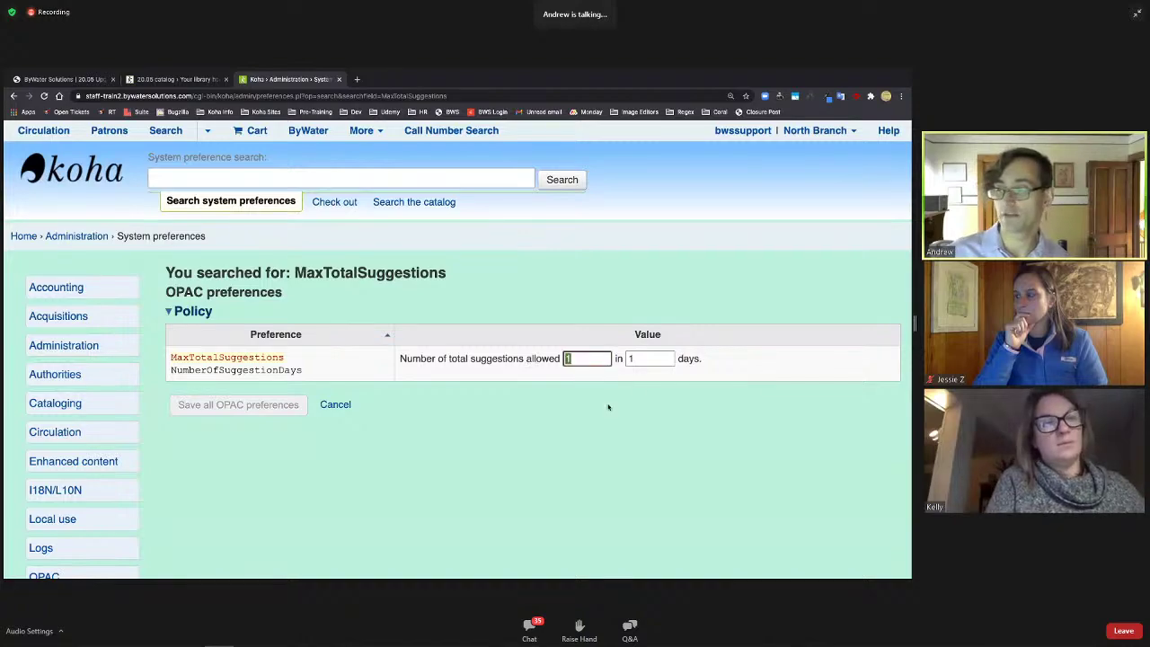
{"action": "key", "text": "Tab"}
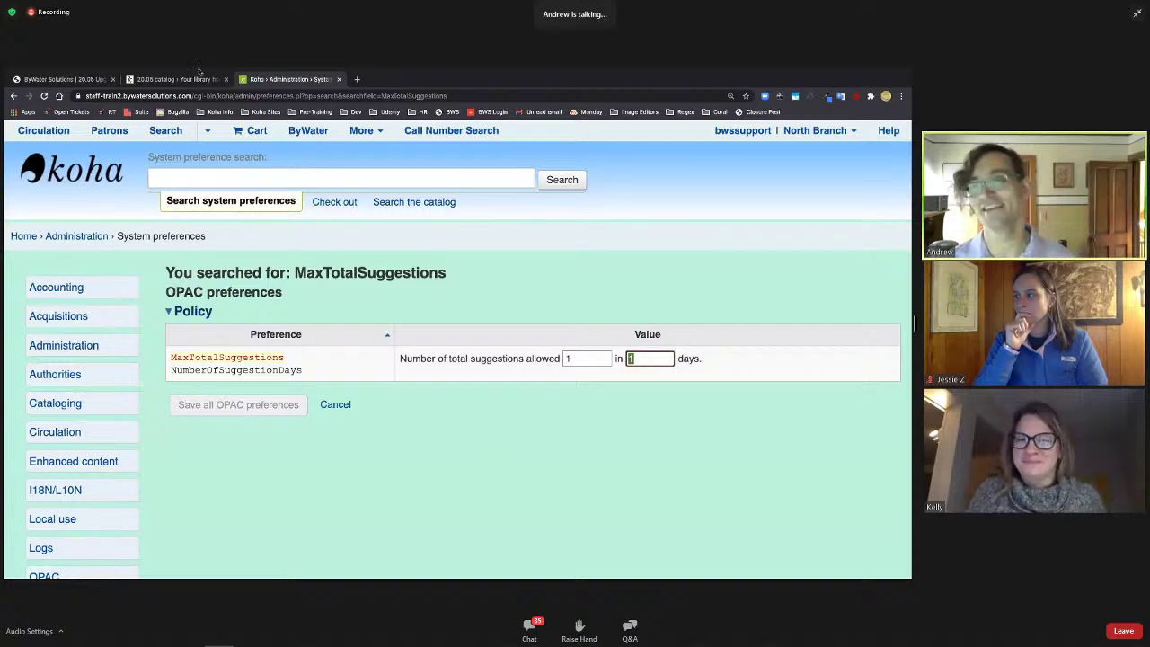
Step: Switch to the patron's account in the public catalog and start a new purchase suggestion
{"action": "left_click", "coordinate": [189, 79]}
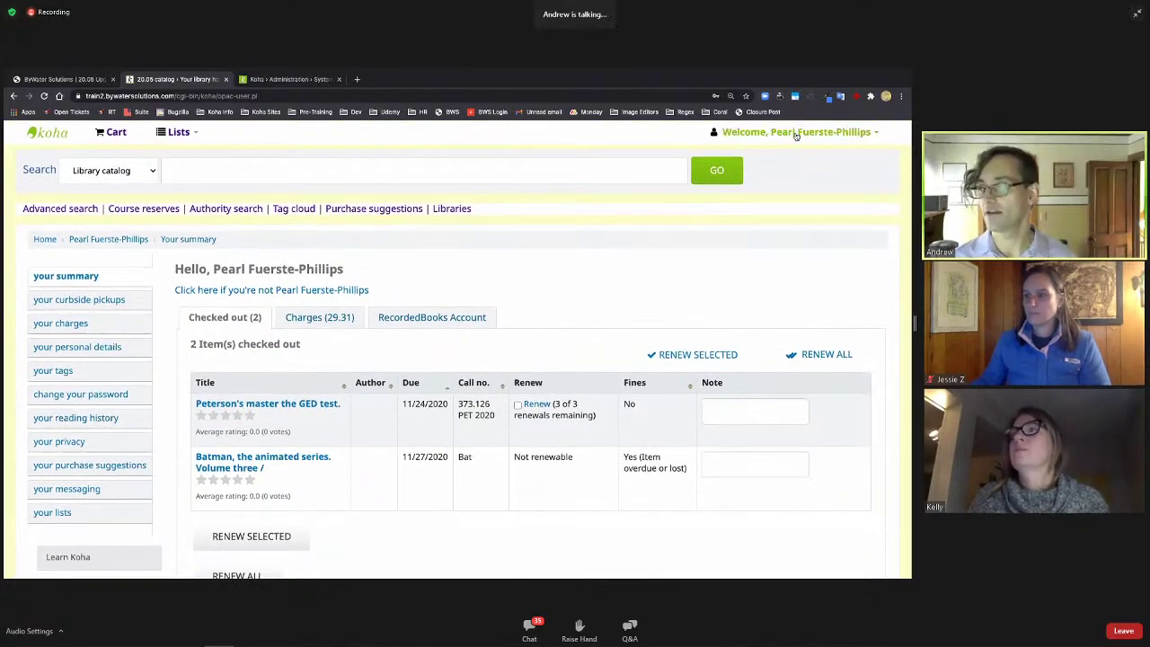
{"action": "left_click", "coordinate": [66, 466]}
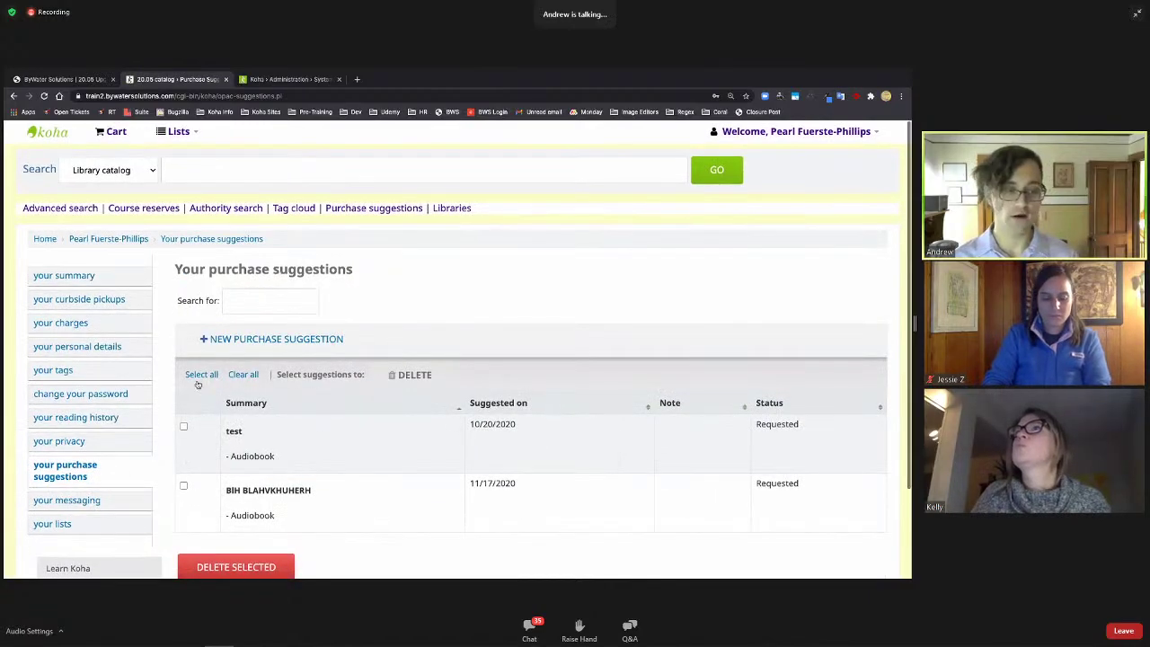
{"action": "left_click", "coordinate": [249, 342]}
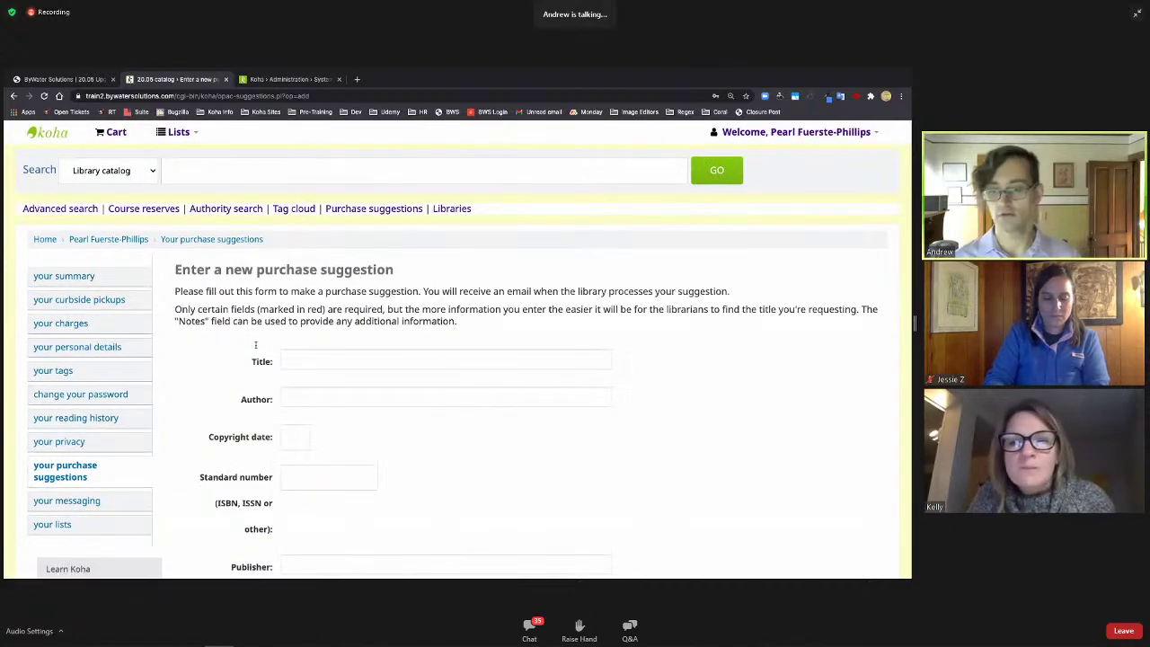
Step: Fill in the purchase suggestion with the title "Dog!" and the item type DVD
{"action": "left_click", "coordinate": [385, 360]}
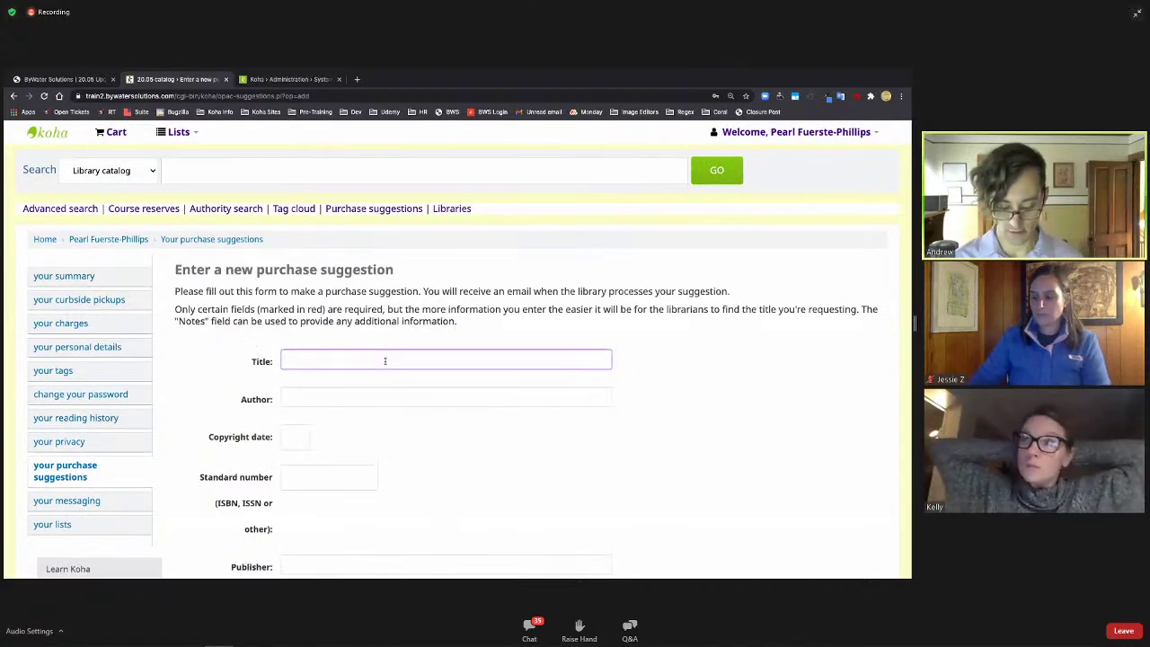
{"action": "type", "text": "Dog!"}
{"action": "scroll", "coordinate": [385, 373], "scroll_direction": "down", "scroll_amount": 3}
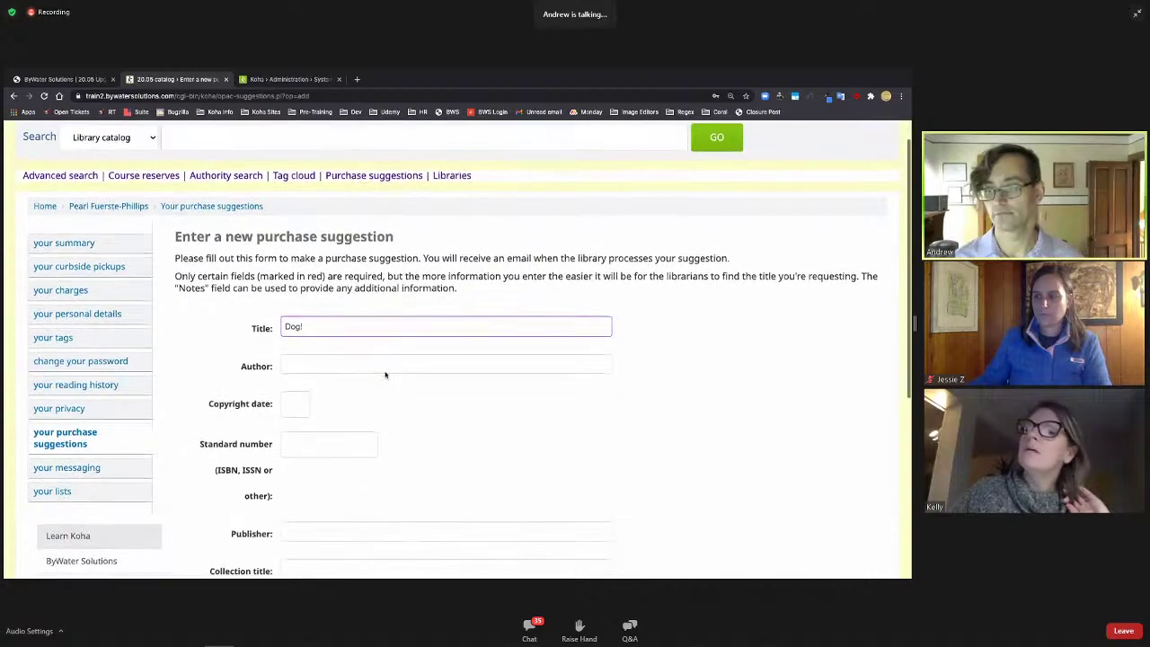
{"action": "left_click", "coordinate": [319, 465]}
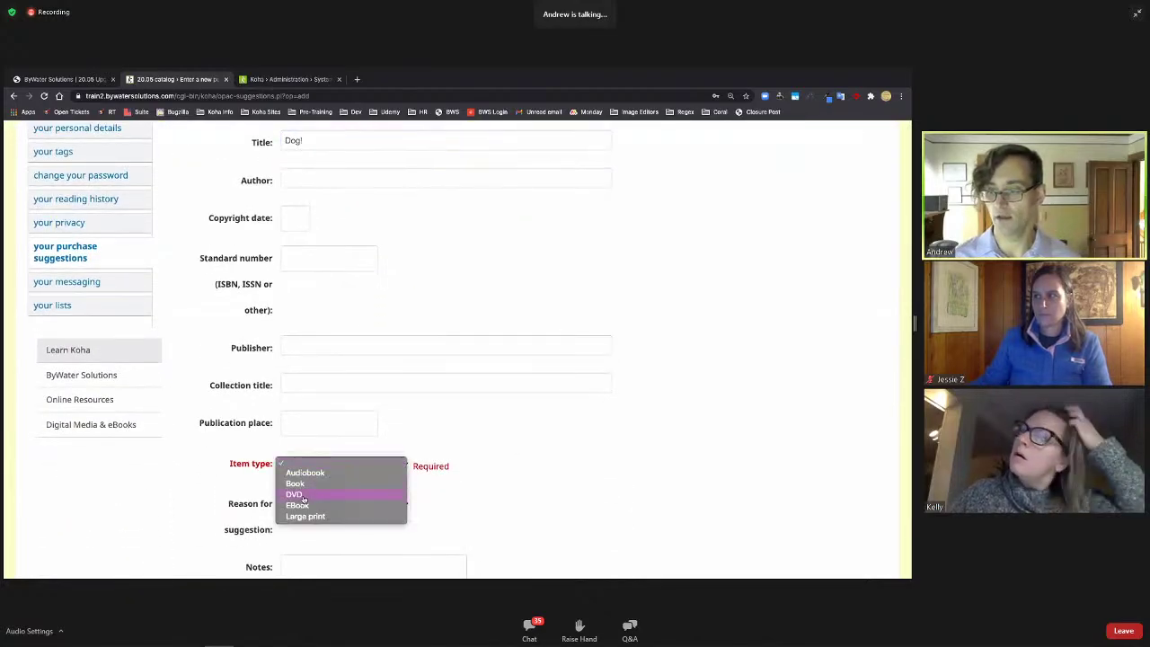
{"action": "left_click", "coordinate": [378, 489]}
{"action": "scroll", "coordinate": [558, 439], "scroll_direction": "down", "scroll_amount": 2}
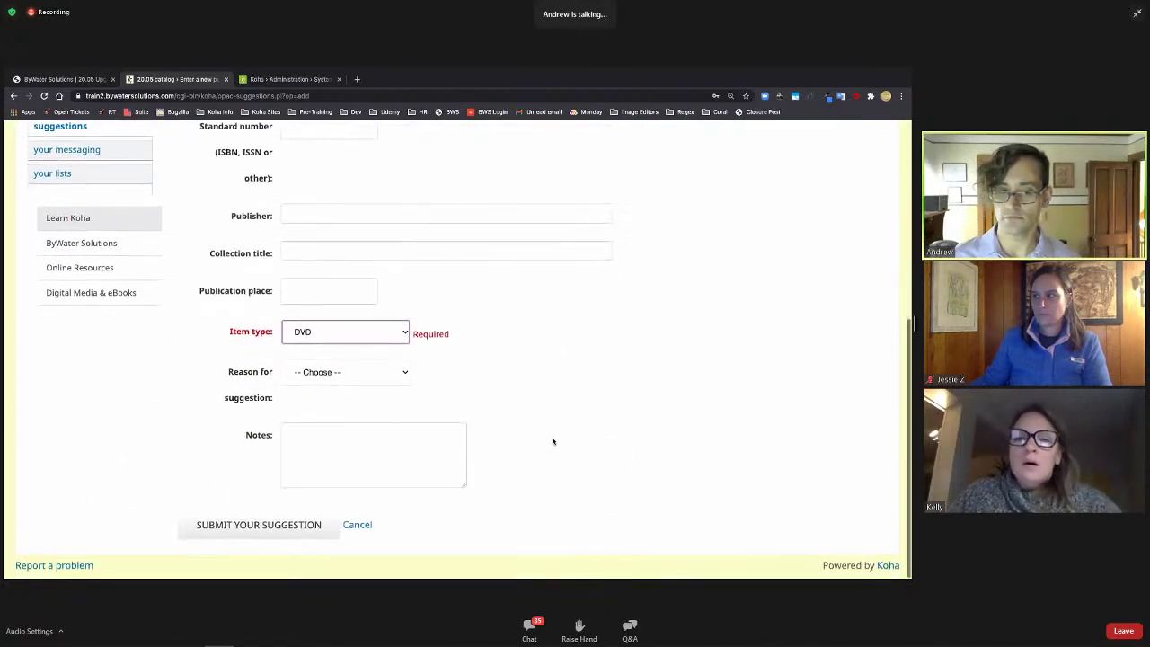
{"action": "scroll", "coordinate": [552, 440], "scroll_direction": "up", "scroll_amount": 5}
{"action": "scroll", "coordinate": [384, 390], "scroll_direction": "down", "scroll_amount": 5}
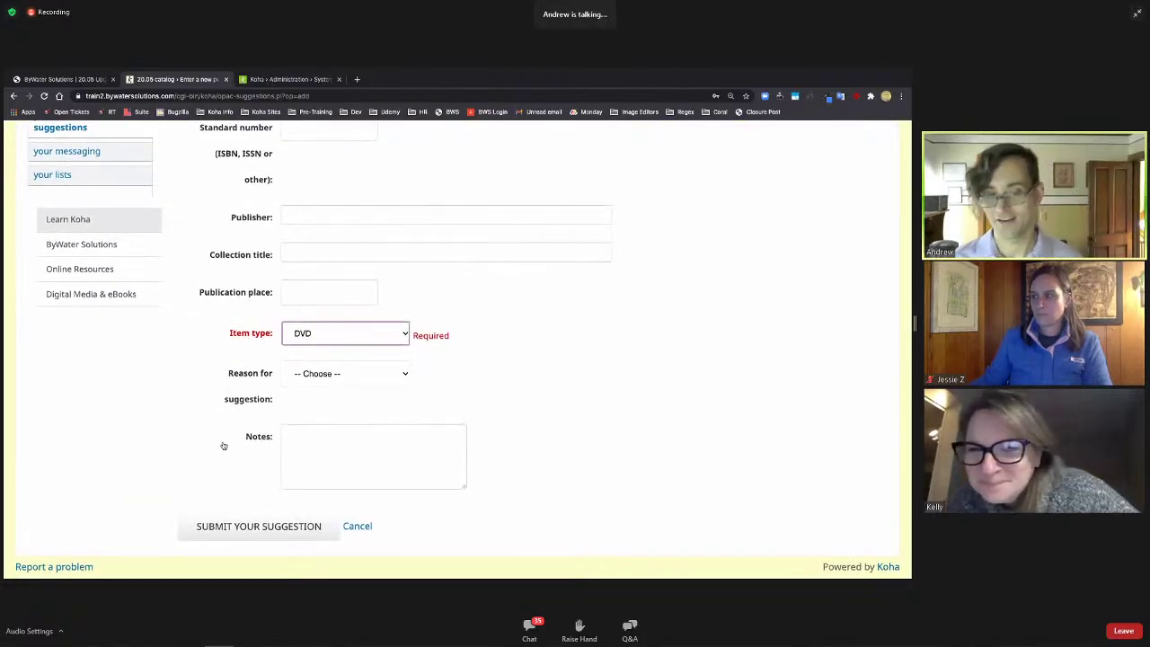
Step: Submit the purchase suggestion, then return to the suggestion form to test the limit on further suggestions
{"action": "left_click", "coordinate": [255, 528]}
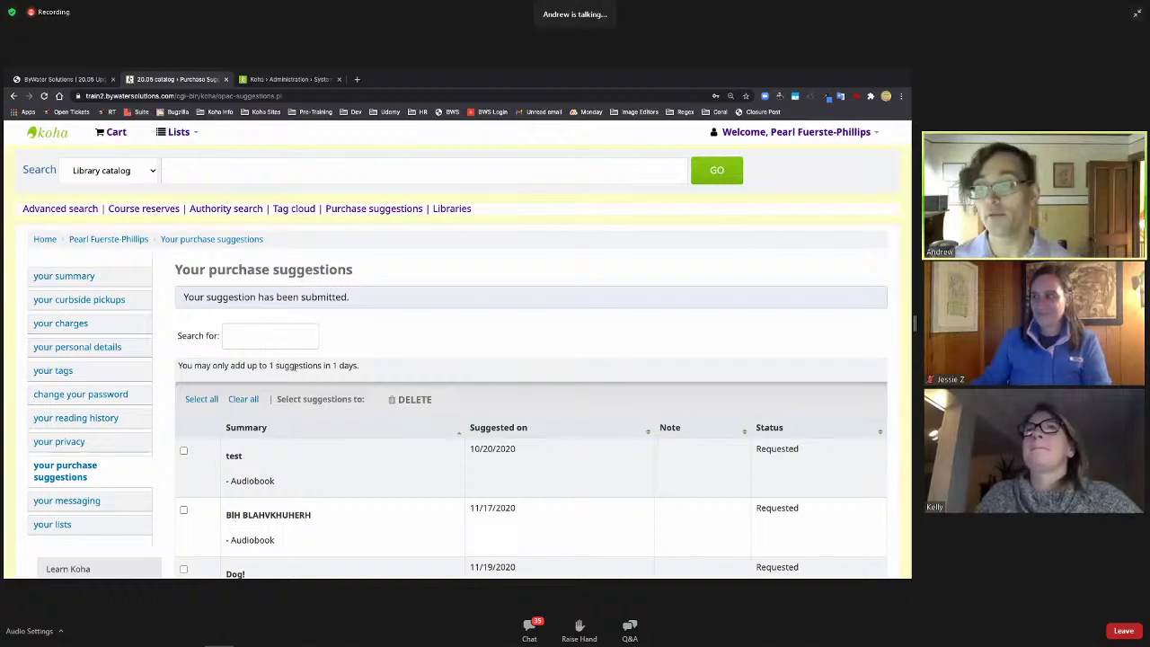
{"action": "left_click_drag", "start_coordinate": [360, 367], "coordinate": [171, 363]}
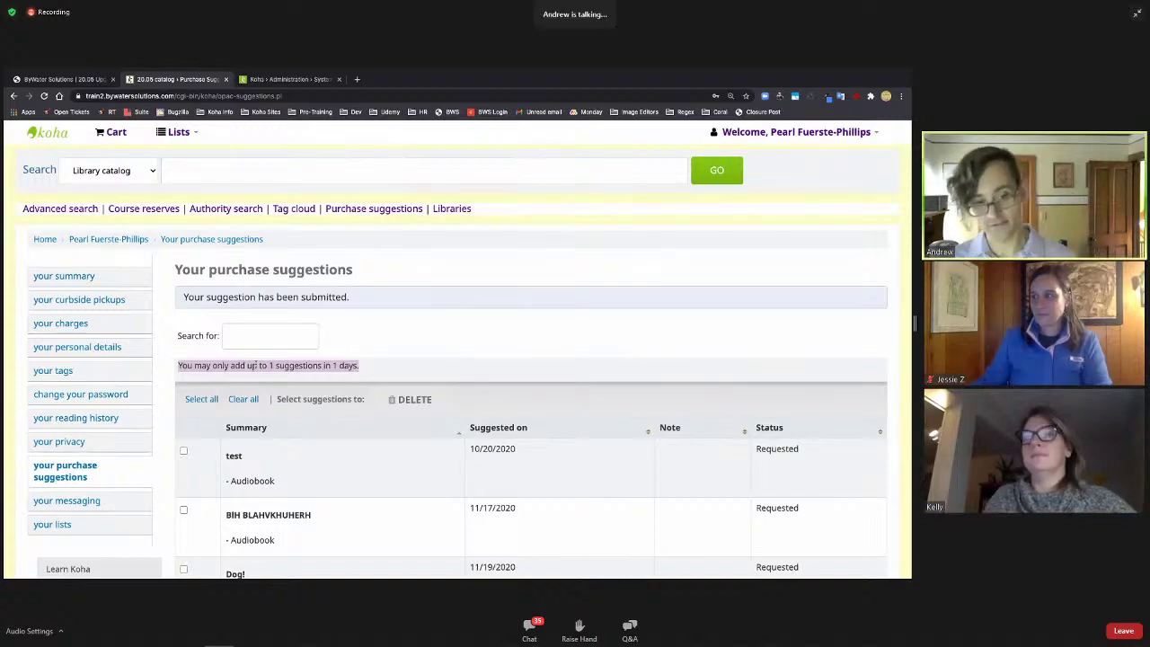
{"action": "left_click", "coordinate": [15, 95]}
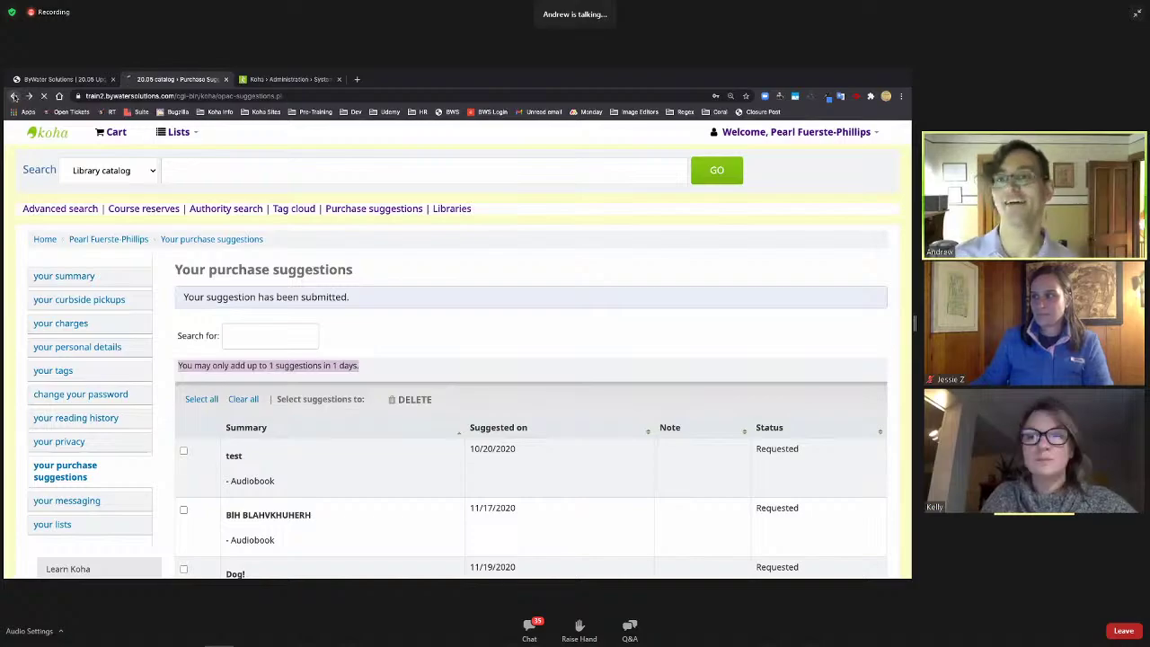
{"action": "scroll", "coordinate": [347, 231], "scroll_direction": "up", "scroll_amount": 2}
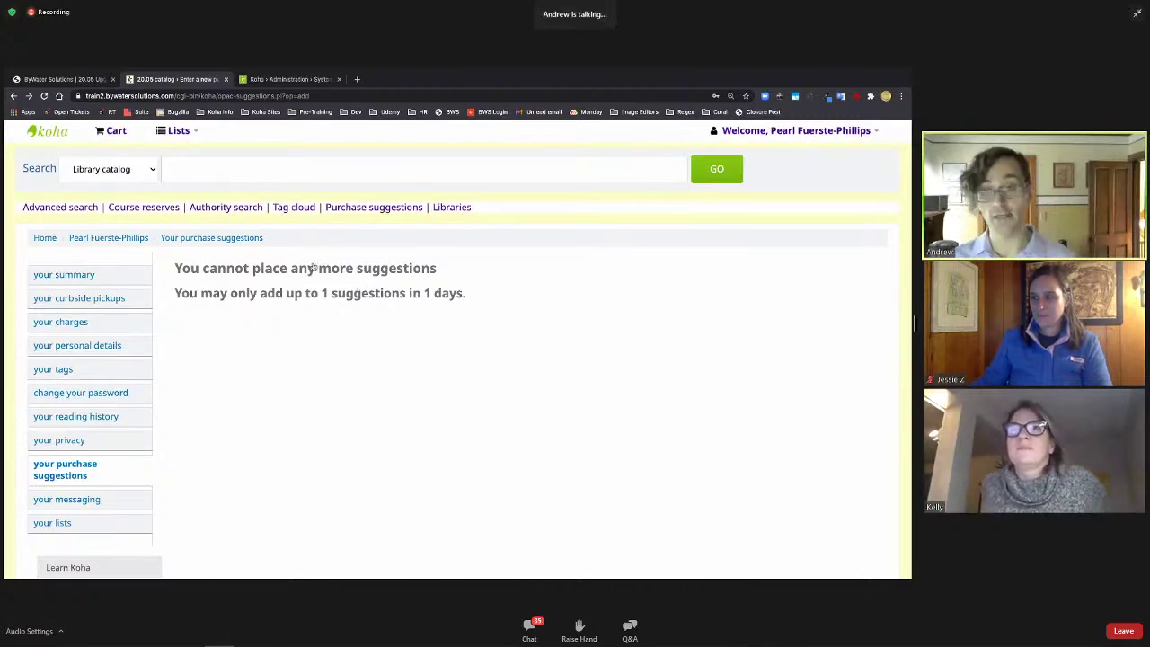
{"action": "left_click", "coordinate": [281, 79]}
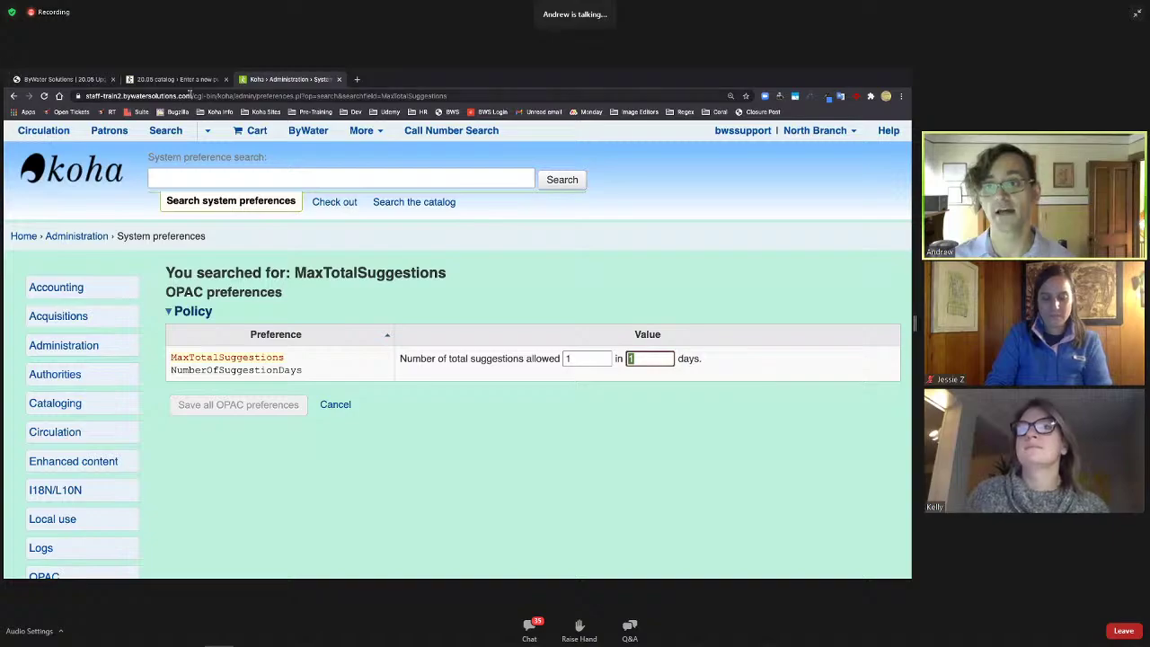
{"action": "left_click", "coordinate": [188, 84]}
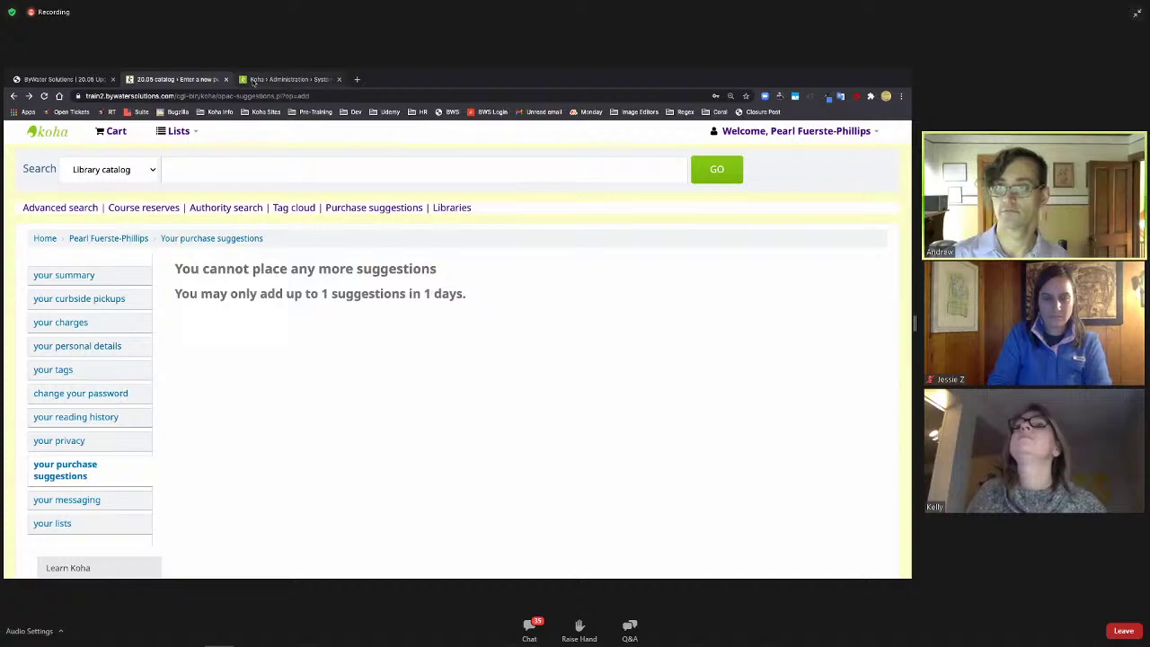
Step: Switch to the staff client's home page and search the catalog for the keyword "batman"
{"action": "left_click", "coordinate": [254, 82]}
{"action": "left_click", "coordinate": [97, 174]}
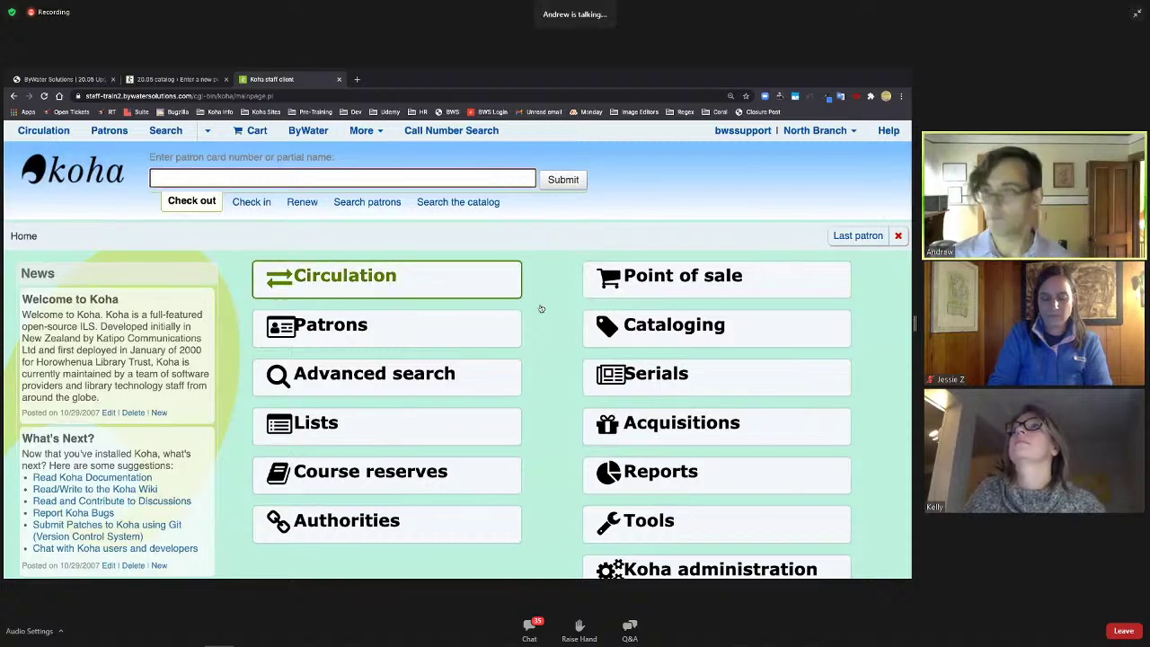
{"action": "left_click", "coordinate": [446, 202]}
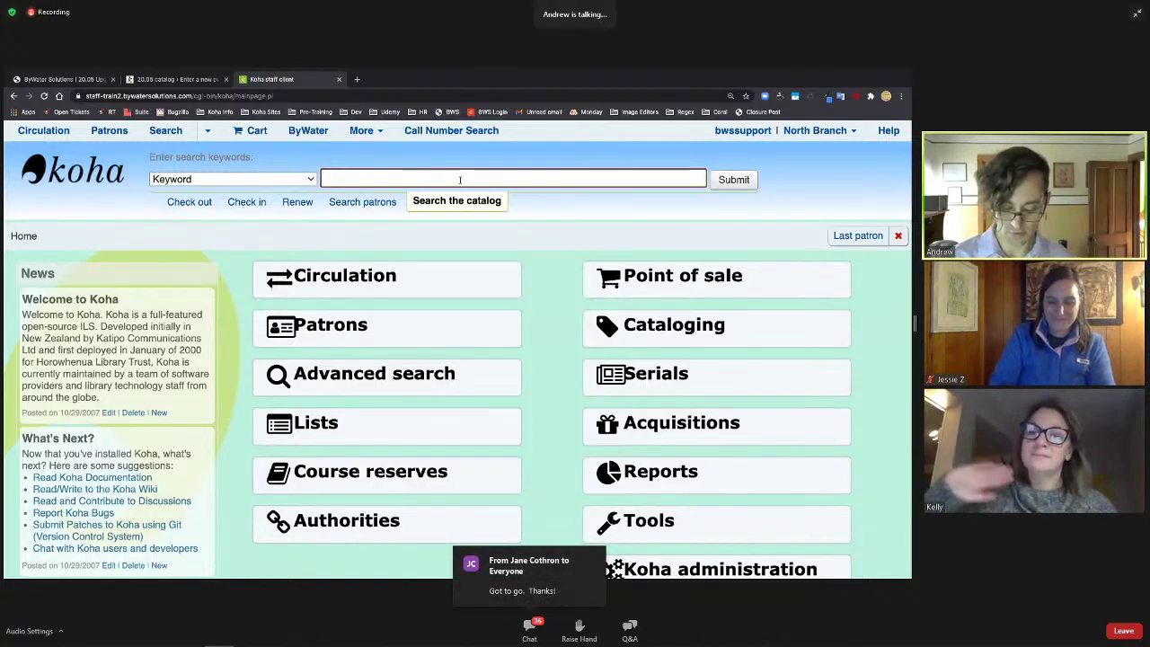
{"action": "type", "text": "batman"}
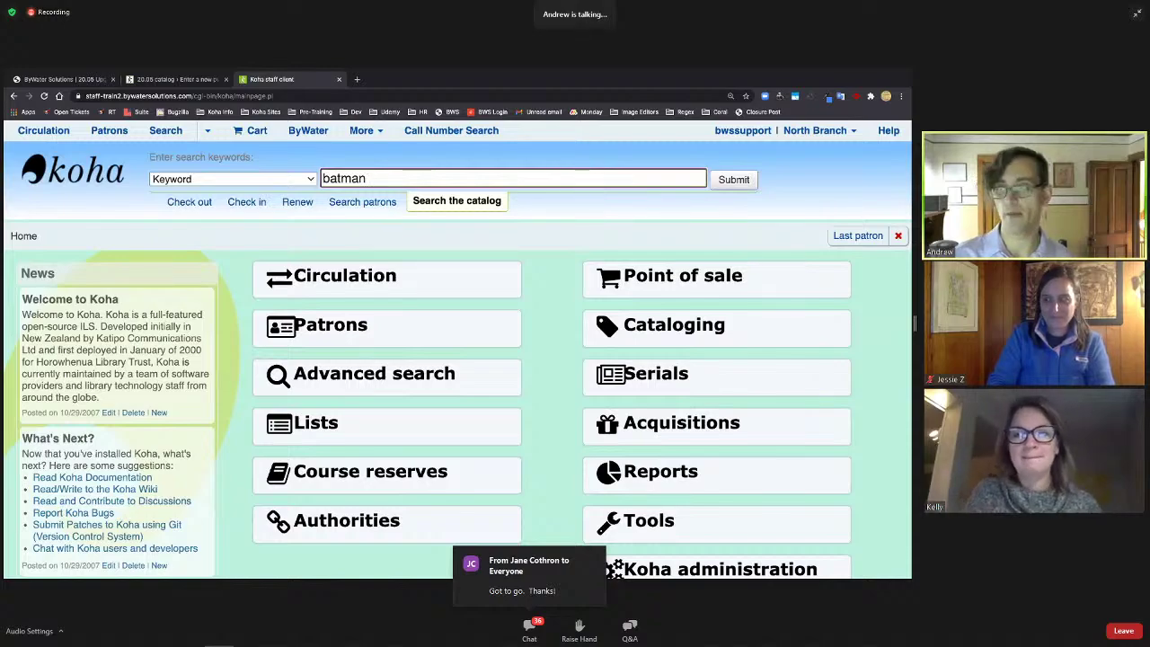
{"action": "key", "text": "Return"}
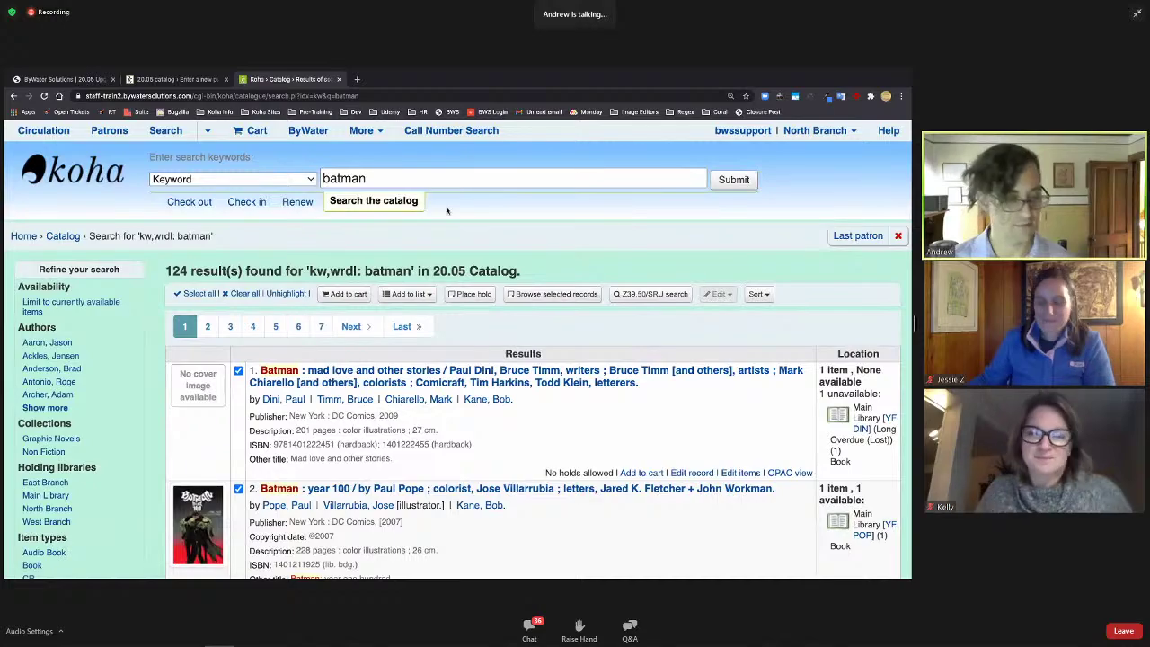
Step: Clear the result selection, select only the first three Batman records, and open them for merging
{"action": "left_click", "coordinate": [242, 294]}
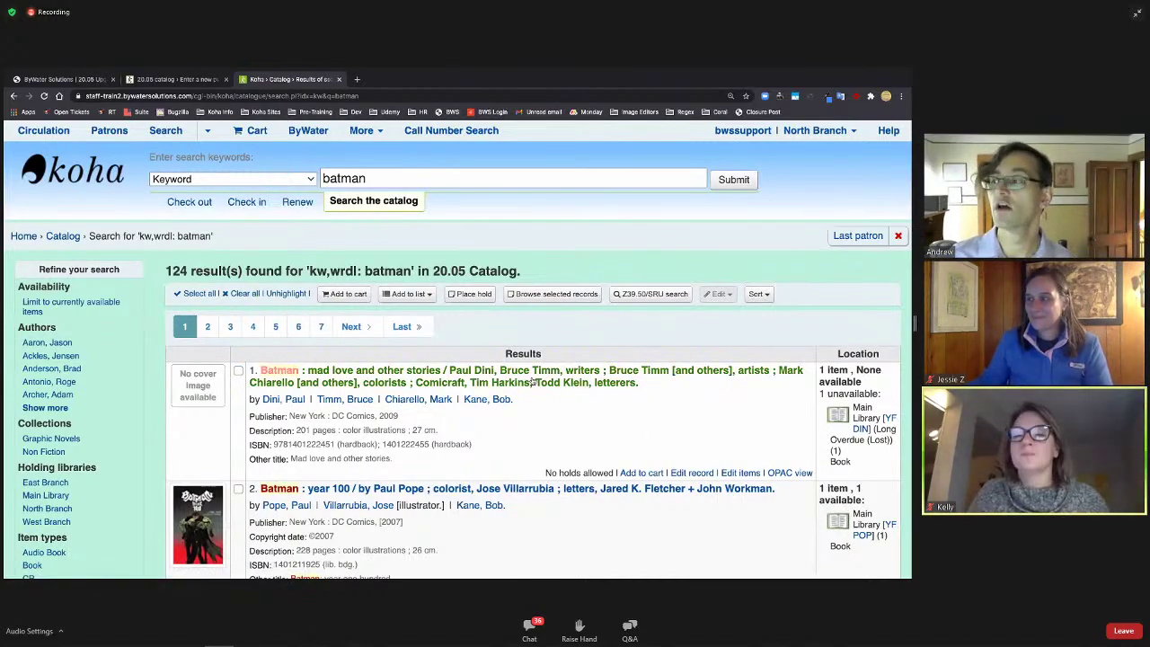
{"action": "scroll", "coordinate": [718, 290], "scroll_direction": "down", "scroll_amount": 1}
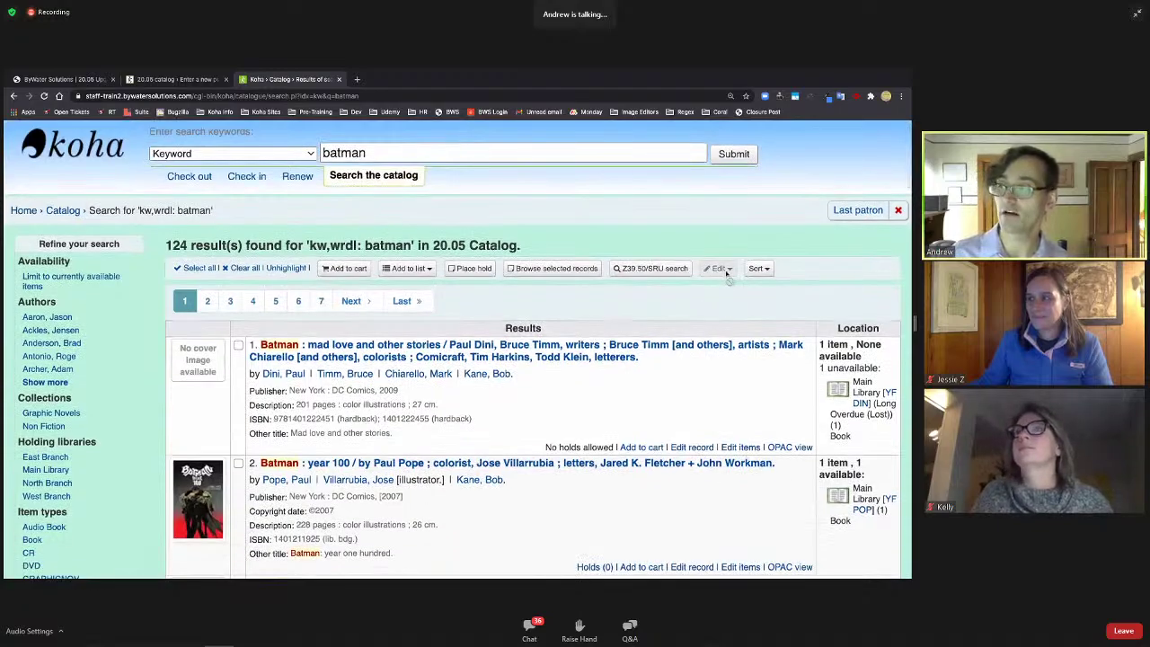
{"action": "left_click", "coordinate": [238, 345]}
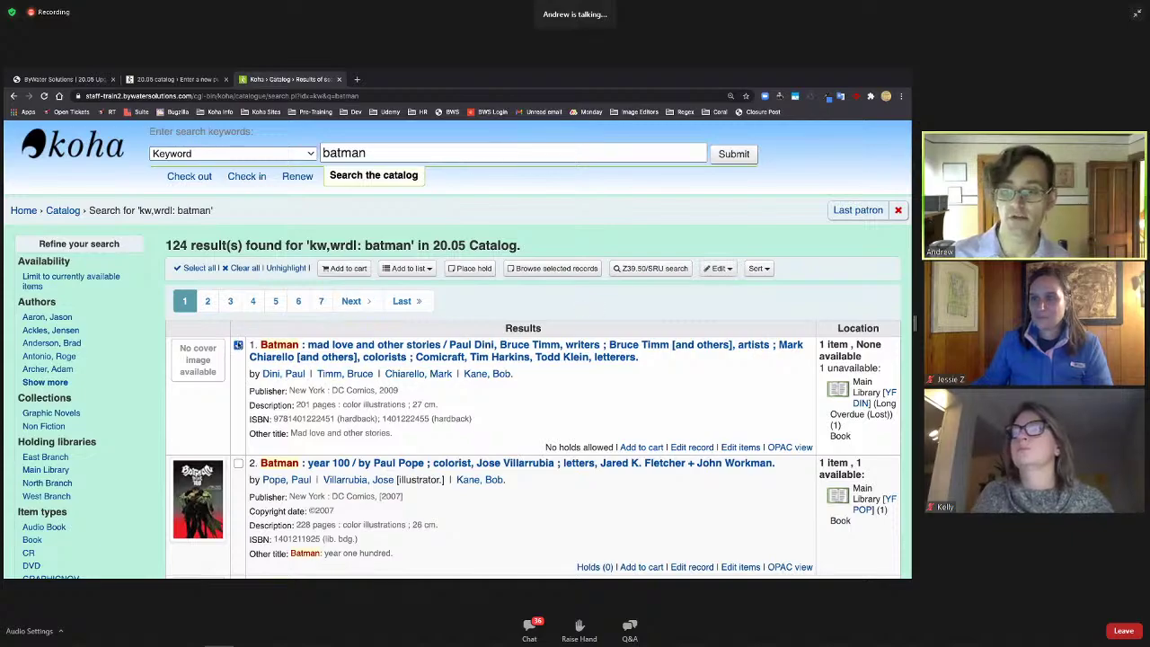
{"action": "left_click", "coordinate": [238, 465]}
{"action": "scroll", "coordinate": [238, 454], "scroll_direction": "down", "scroll_amount": 3}
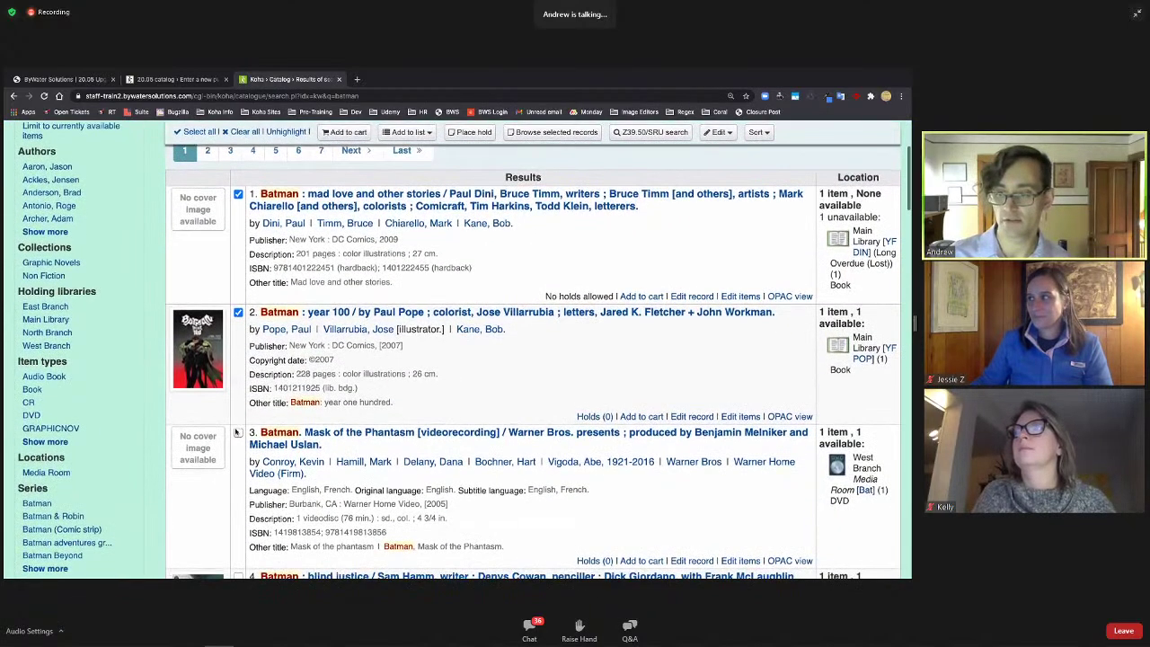
{"action": "scroll", "coordinate": [236, 432], "scroll_direction": "up", "scroll_amount": 3}
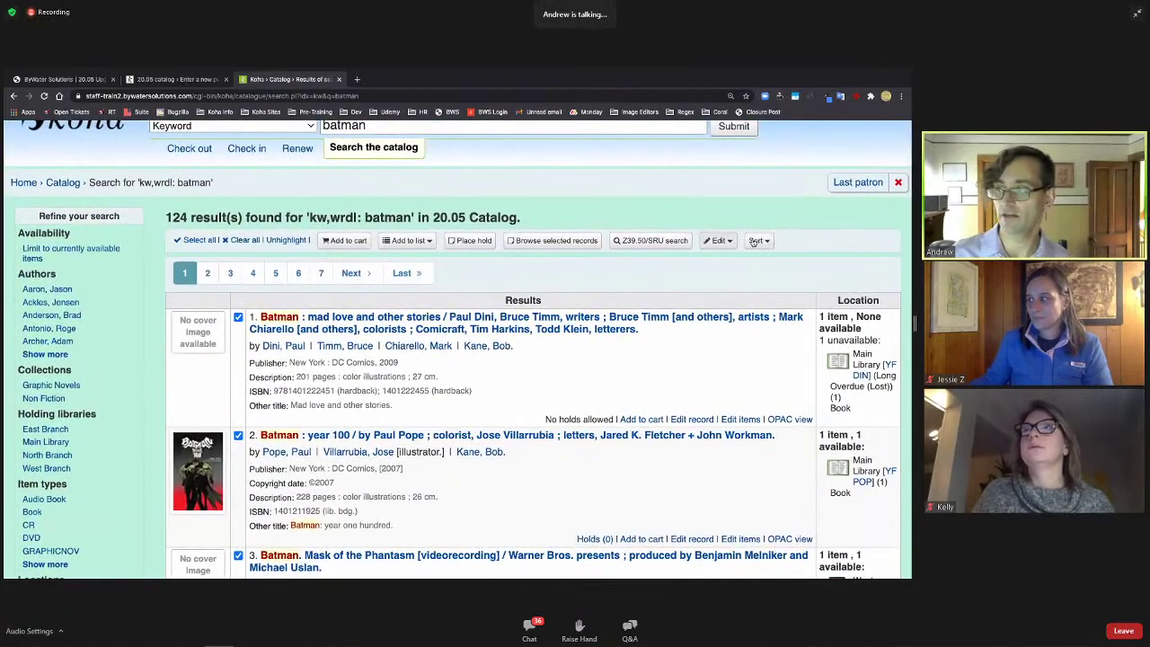
{"action": "left_click", "coordinate": [719, 241]}
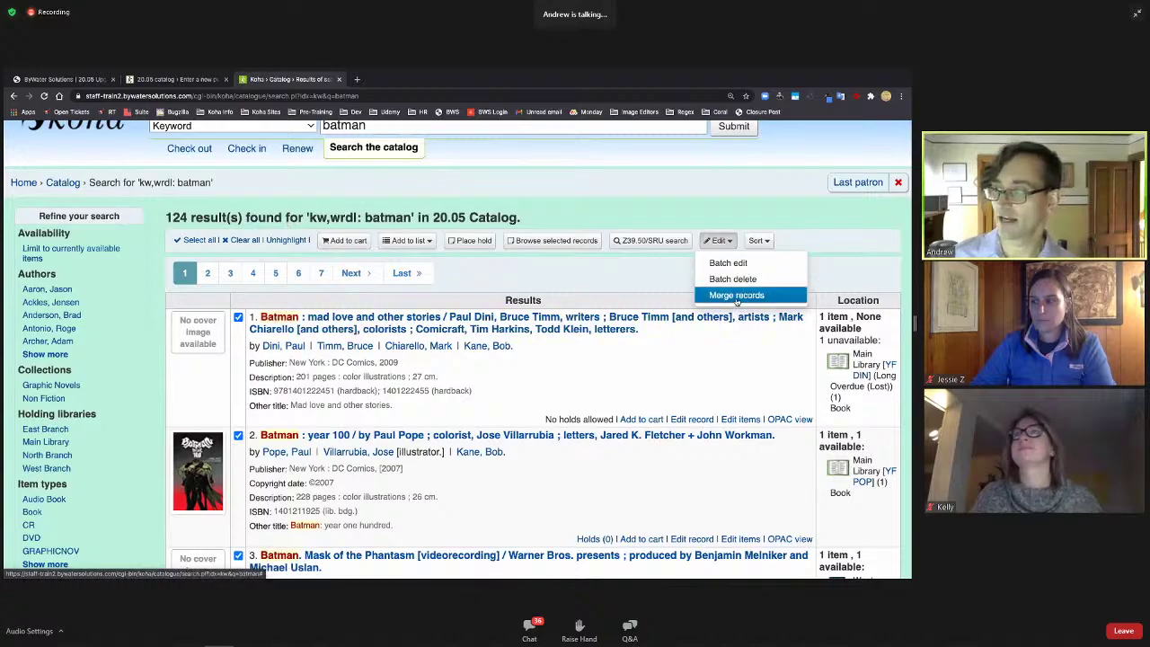
{"action": "left_click", "coordinate": [737, 297]}
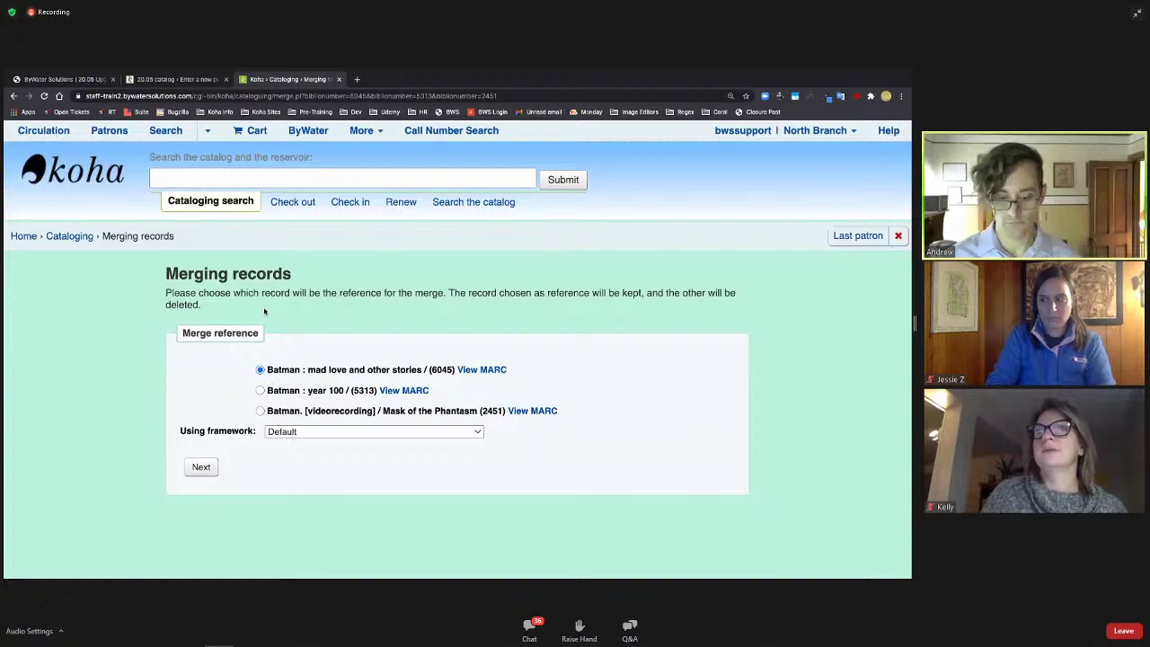
Step: Find the Library journal subscription in Serials and open its serial collection to review the issues
{"action": "left_click", "coordinate": [378, 133]}
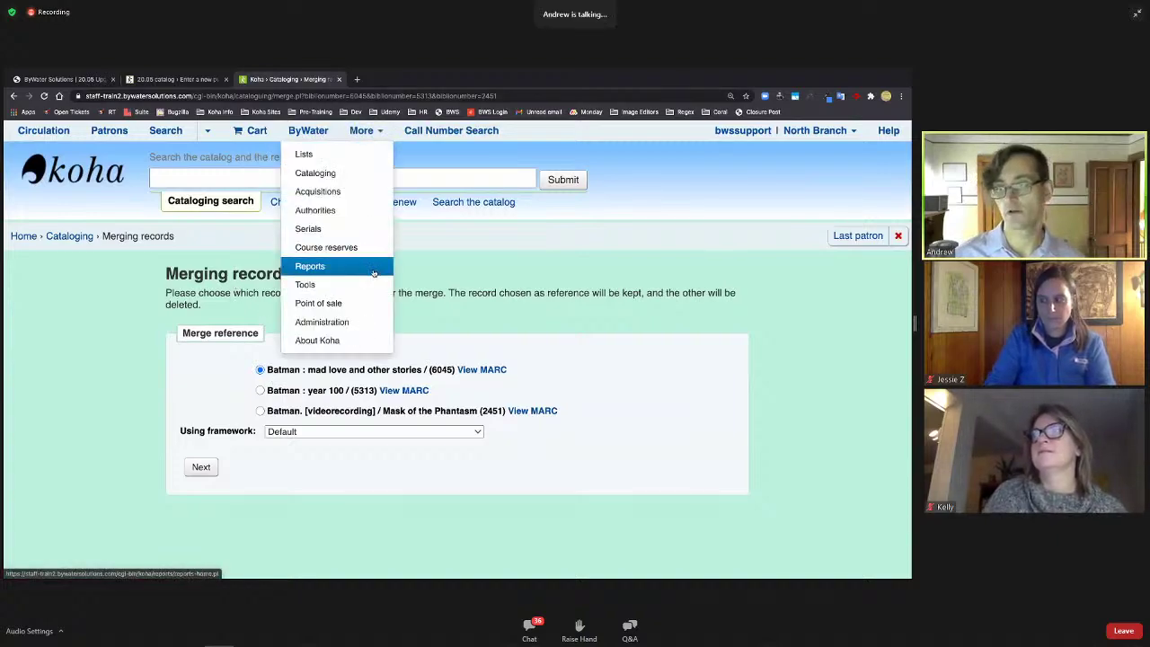
{"action": "left_click", "coordinate": [358, 228]}
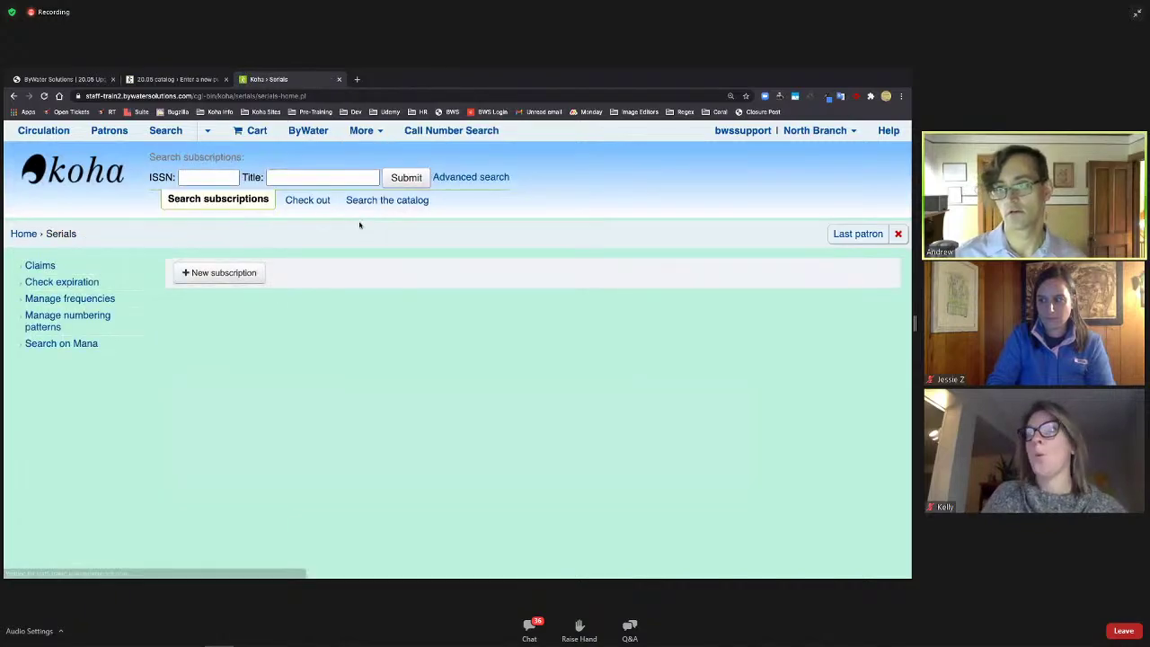
{"action": "left_click", "coordinate": [406, 178]}
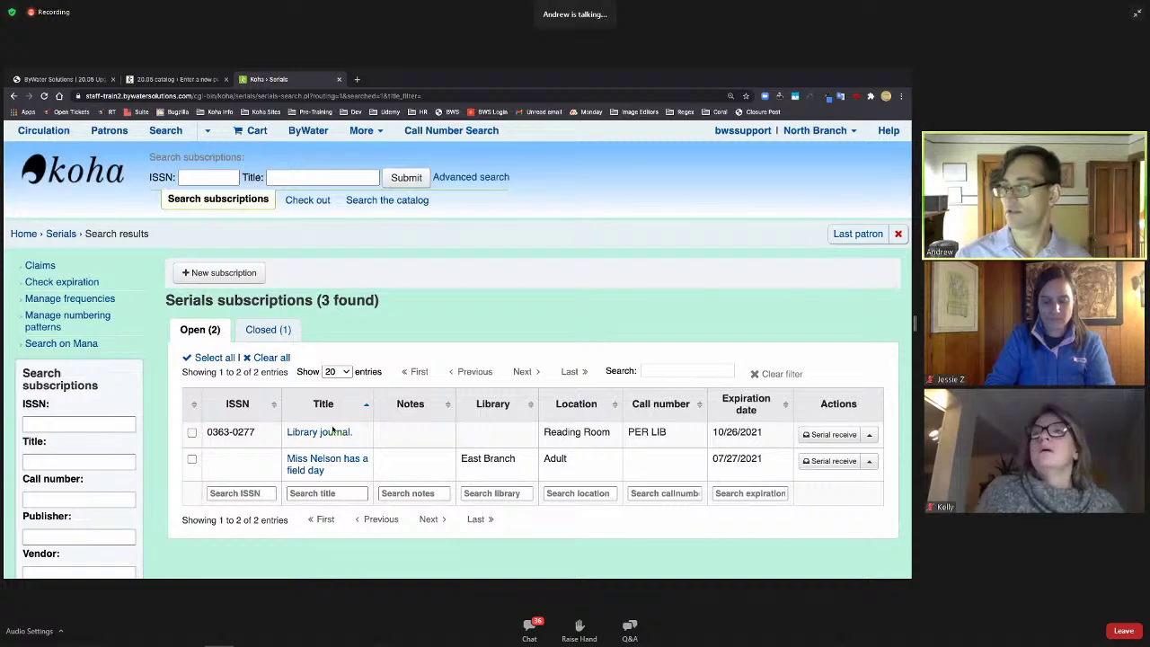
{"action": "left_click", "coordinate": [319, 432]}
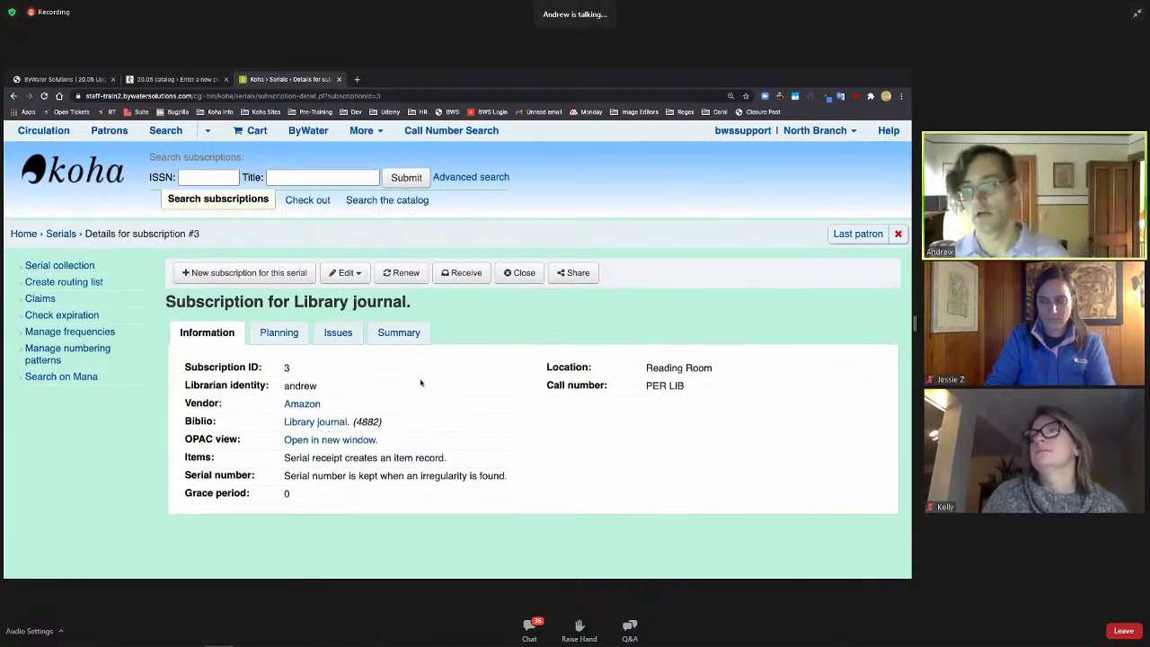
{"action": "left_click", "coordinate": [67, 265]}
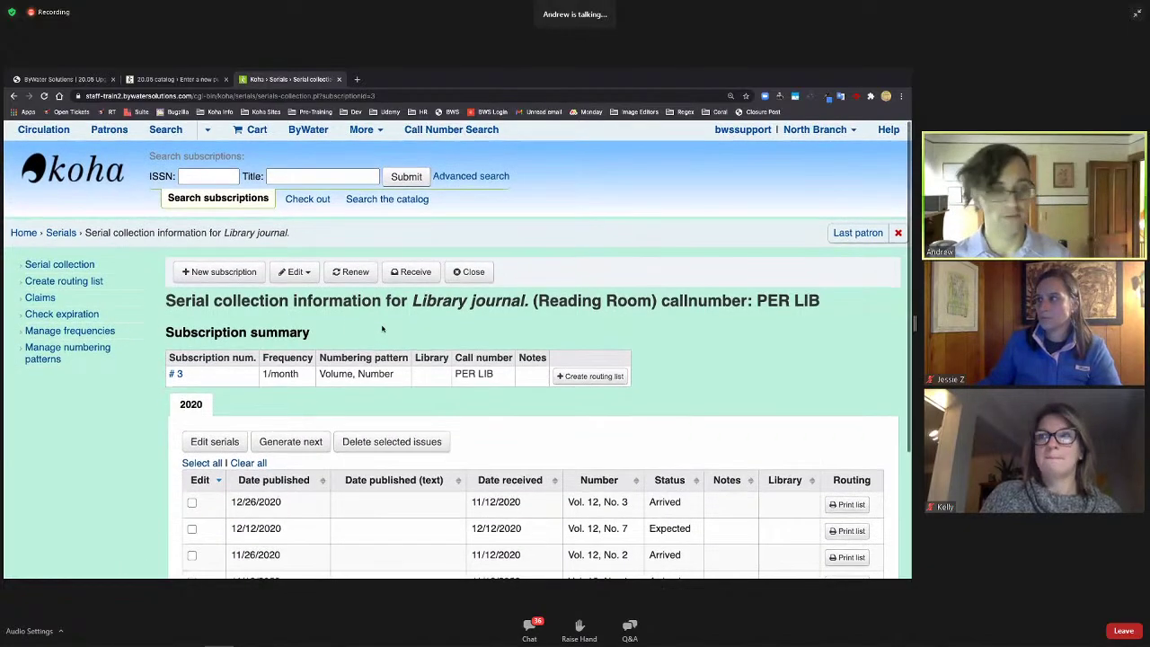
{"action": "scroll", "coordinate": [500, 400], "scroll_direction": "down", "scroll_amount": 2}
{"action": "scroll", "coordinate": [501, 409], "scroll_direction": "down", "scroll_amount": 3}
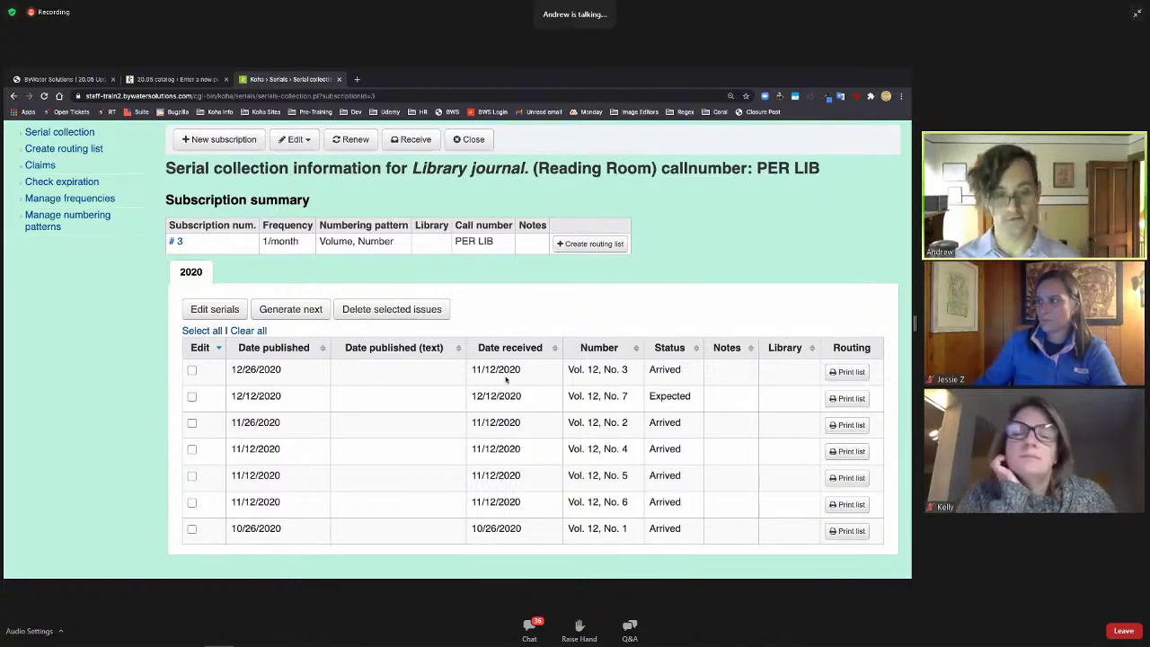
Step: Select all Library journal issues and request their deletion with associated items included, stopping before confirmation
{"action": "left_click", "coordinate": [202, 331]}
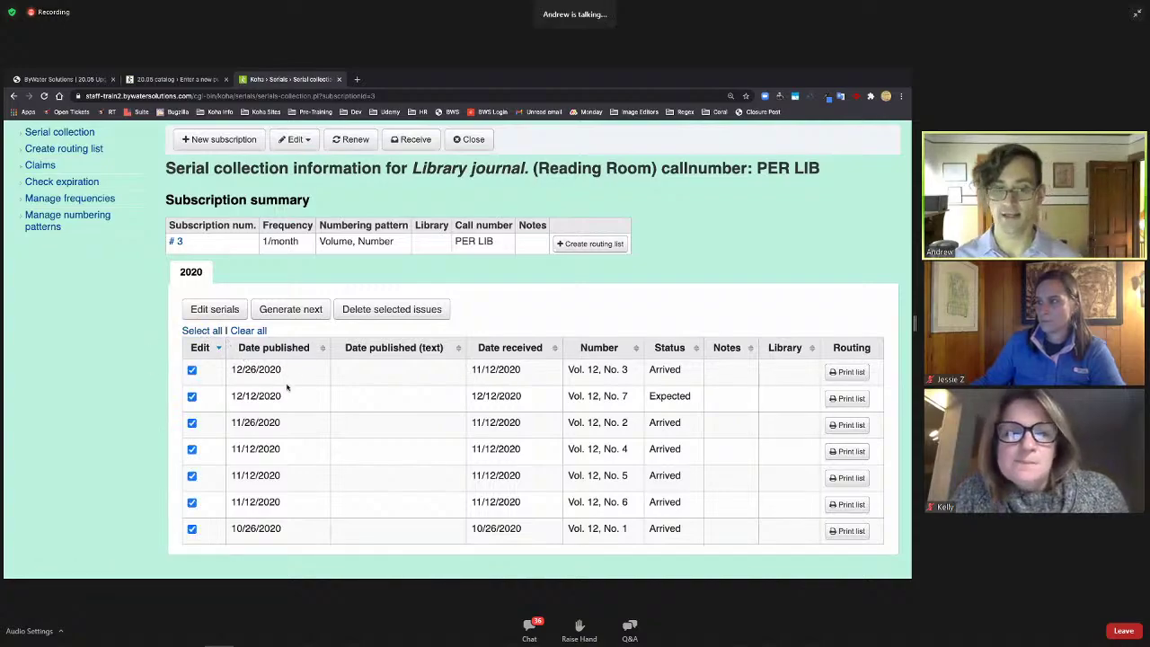
{"action": "scroll", "coordinate": [288, 391], "scroll_direction": "down", "scroll_amount": 1}
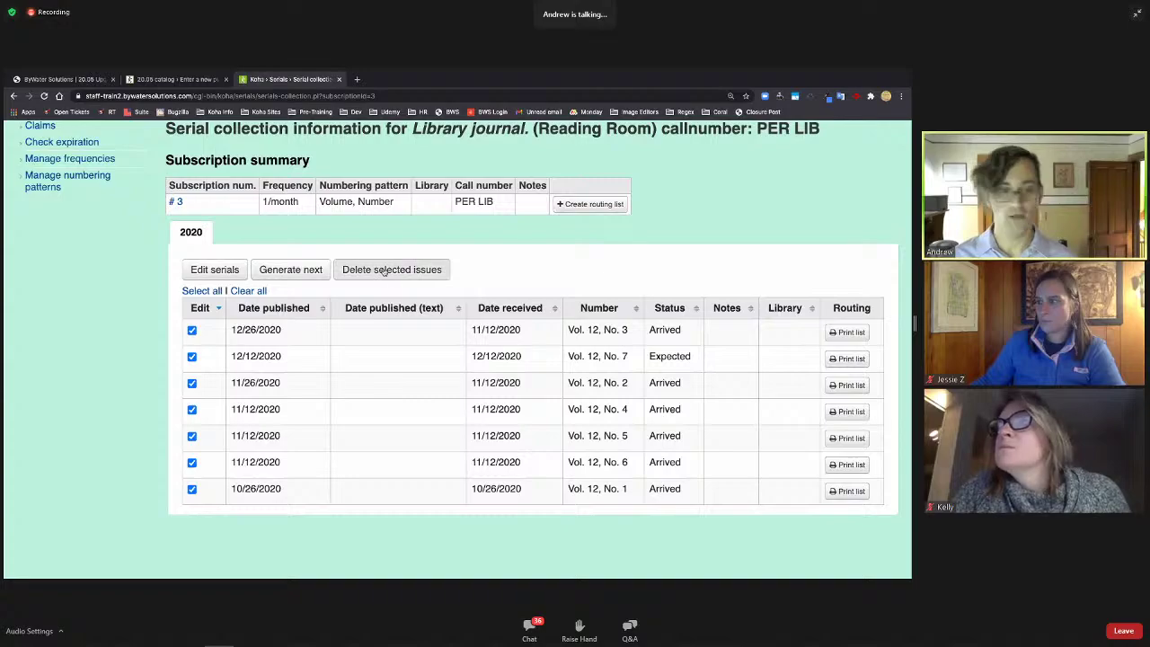
{"action": "left_click", "coordinate": [383, 271]}
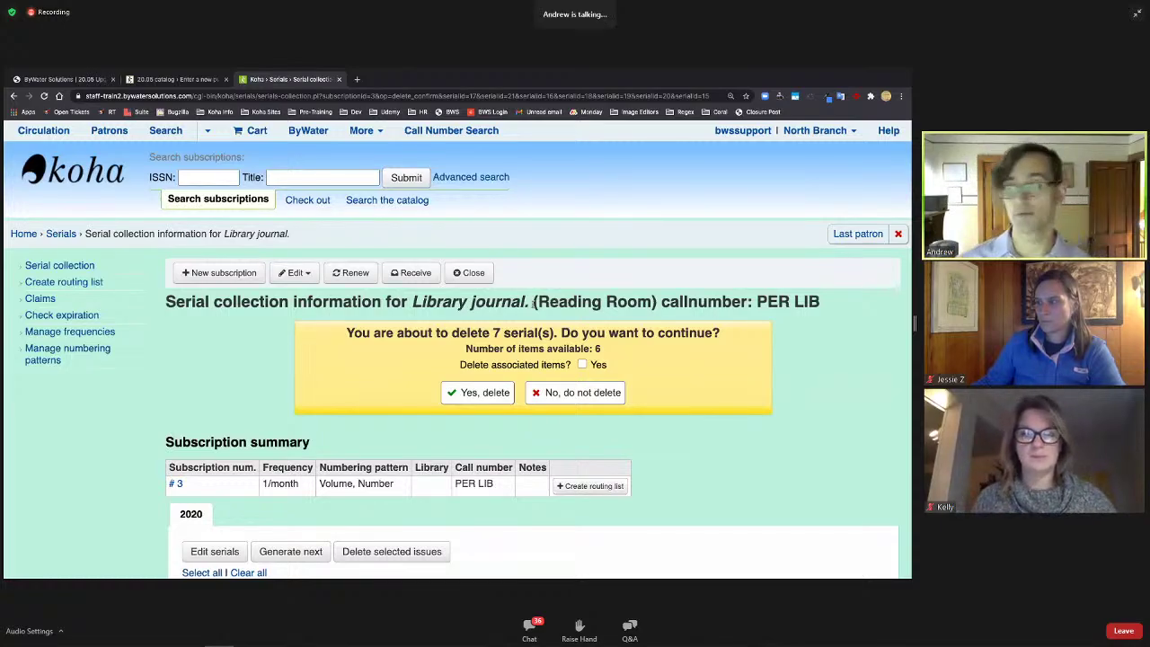
{"action": "left_click", "coordinate": [583, 365]}
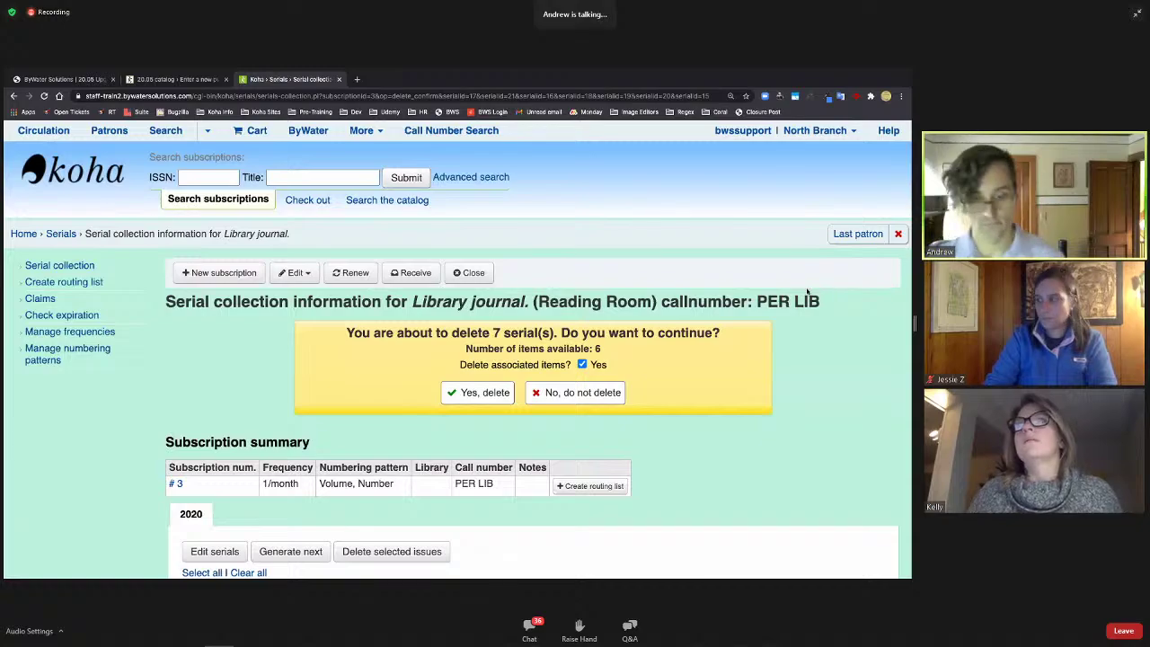
{"action": "scroll", "coordinate": [759, 442], "scroll_direction": "down", "scroll_amount": 2}
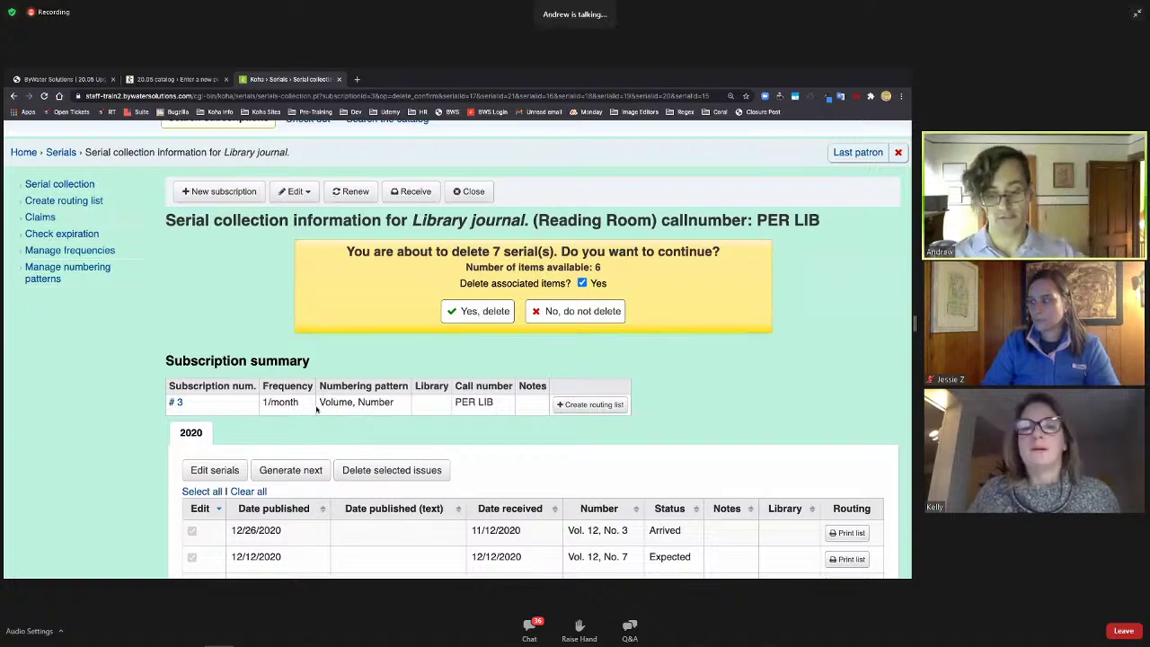
{"action": "scroll", "coordinate": [306, 205], "scroll_direction": "up", "scroll_amount": 1}
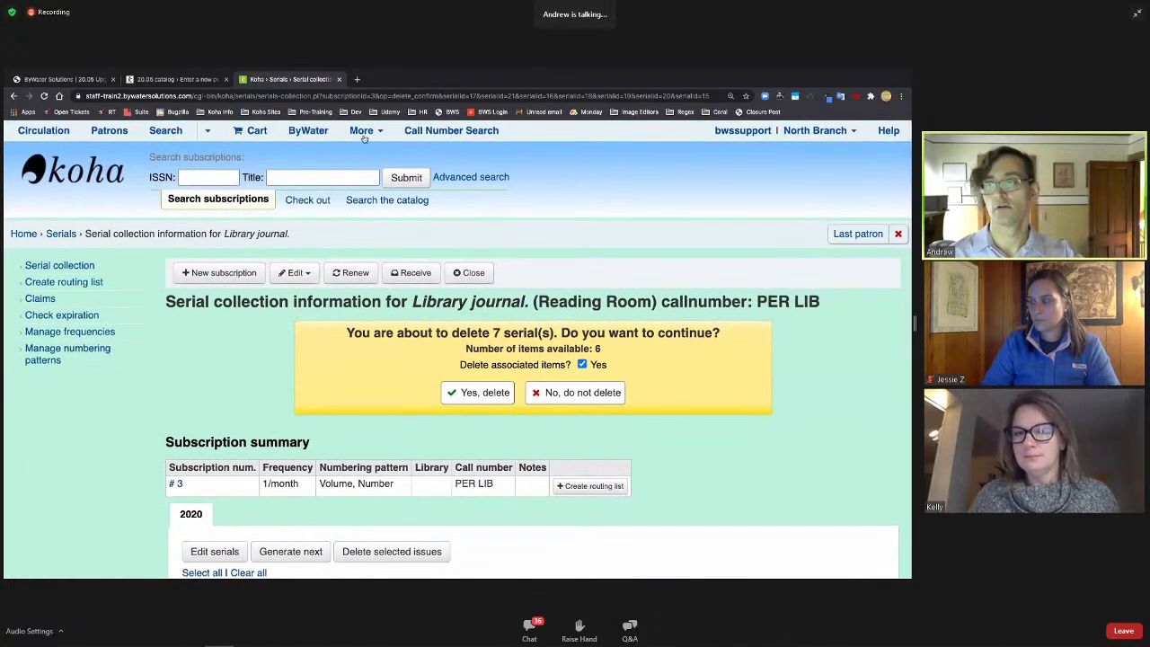
Step: Leave the pending serial deletion and open the Label creator tool
{"action": "left_click", "coordinate": [365, 134]}
{"action": "left_click", "coordinate": [329, 282]}
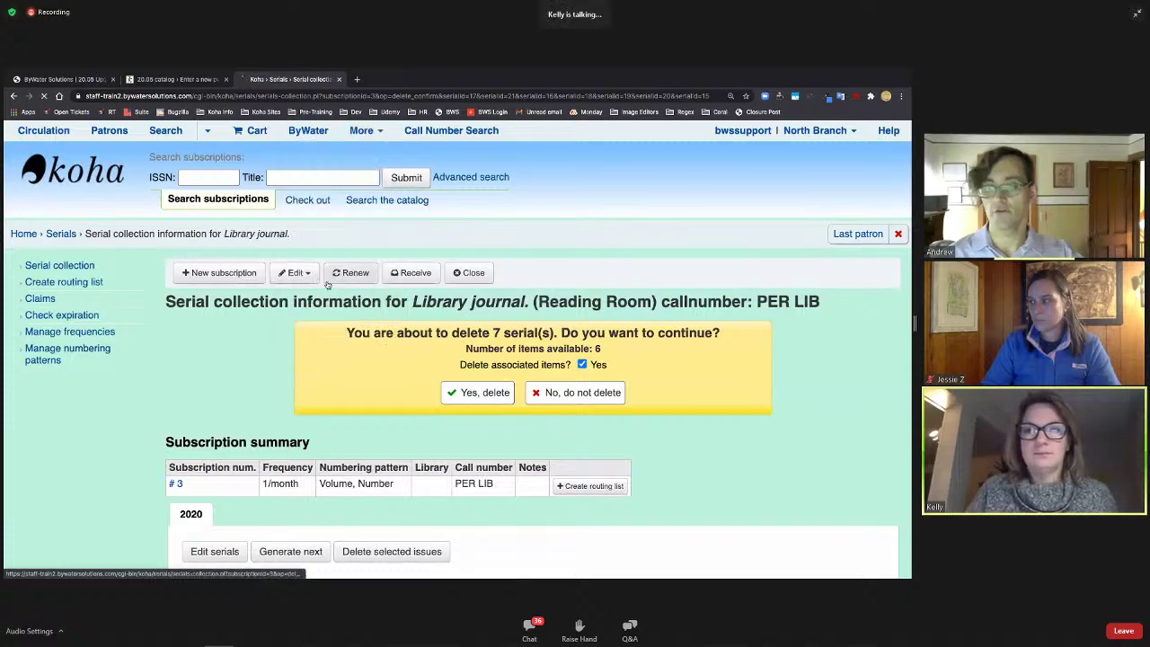
{"action": "scroll", "coordinate": [362, 346], "scroll_direction": "down", "scroll_amount": 1}
{"action": "scroll", "coordinate": [362, 346], "scroll_direction": "down", "scroll_amount": 2}
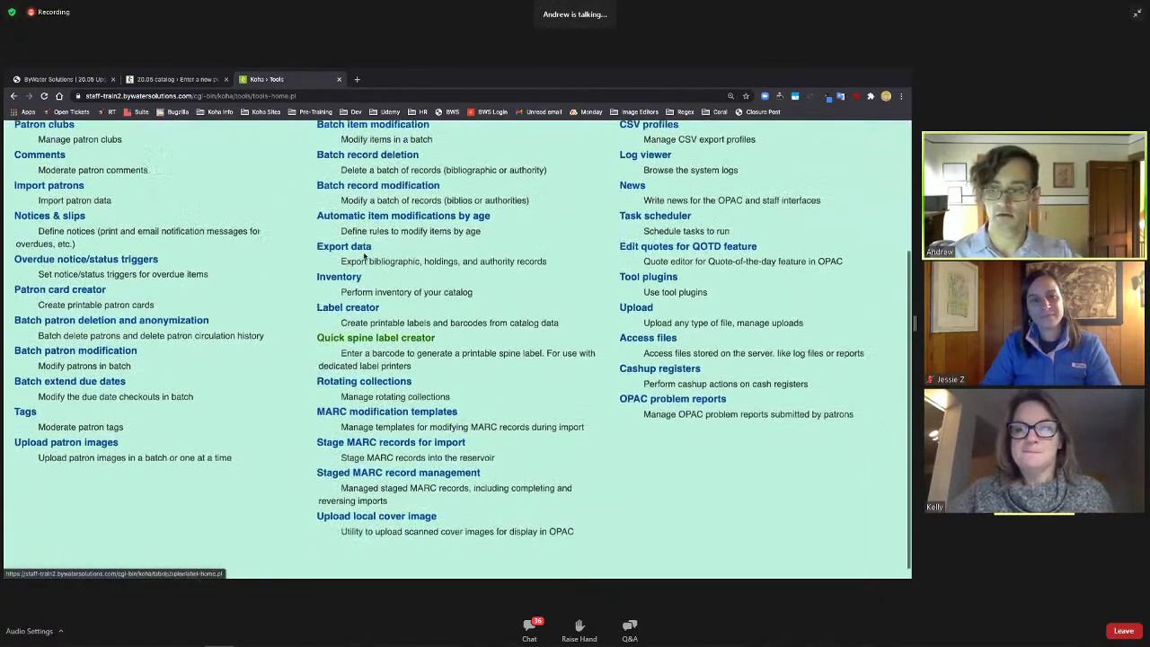
{"action": "left_click", "coordinate": [364, 299]}
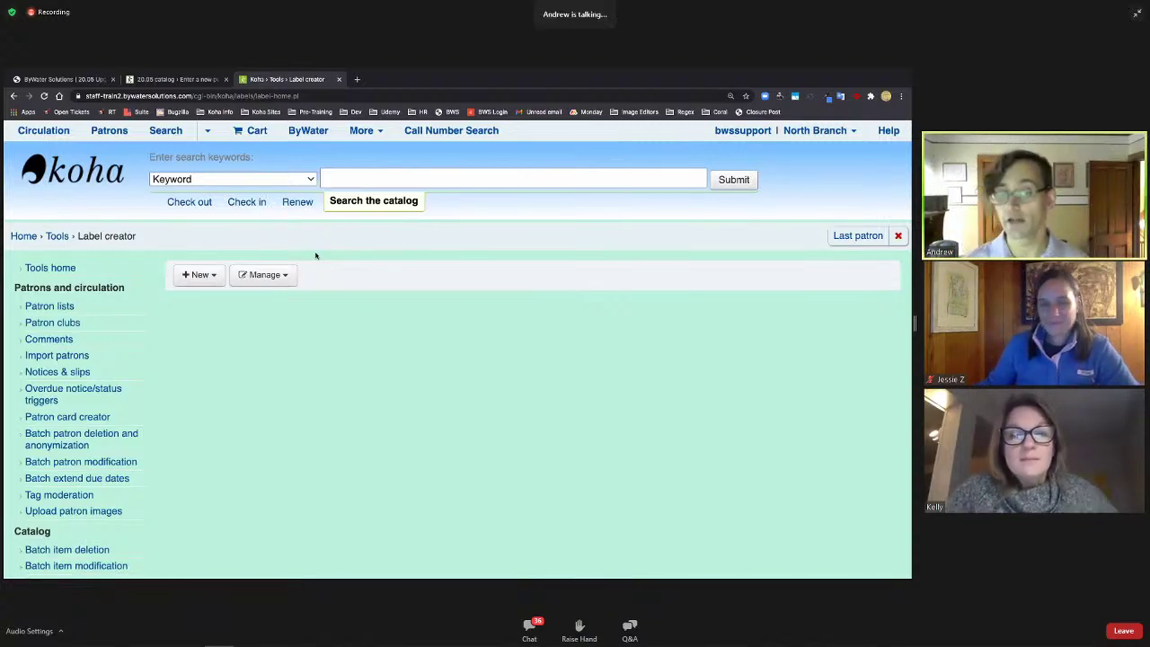
Step: Start a new barcode range for label printing and set its starting barcode to 100000
{"action": "left_click", "coordinate": [198, 274]}
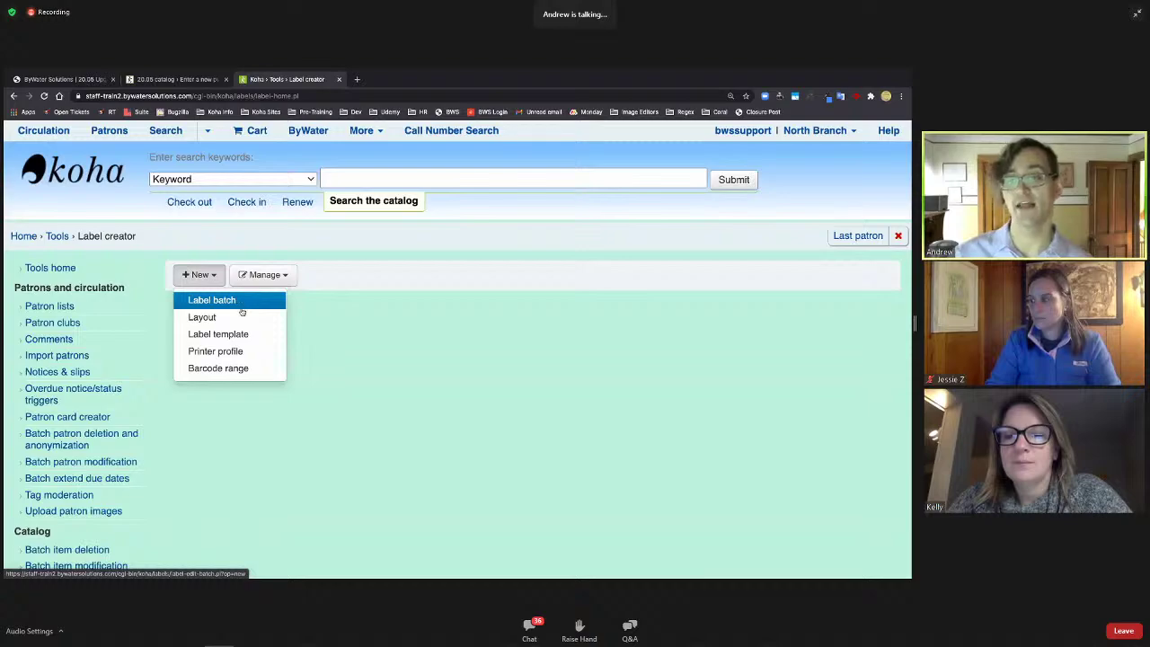
{"action": "left_click", "coordinate": [239, 369]}
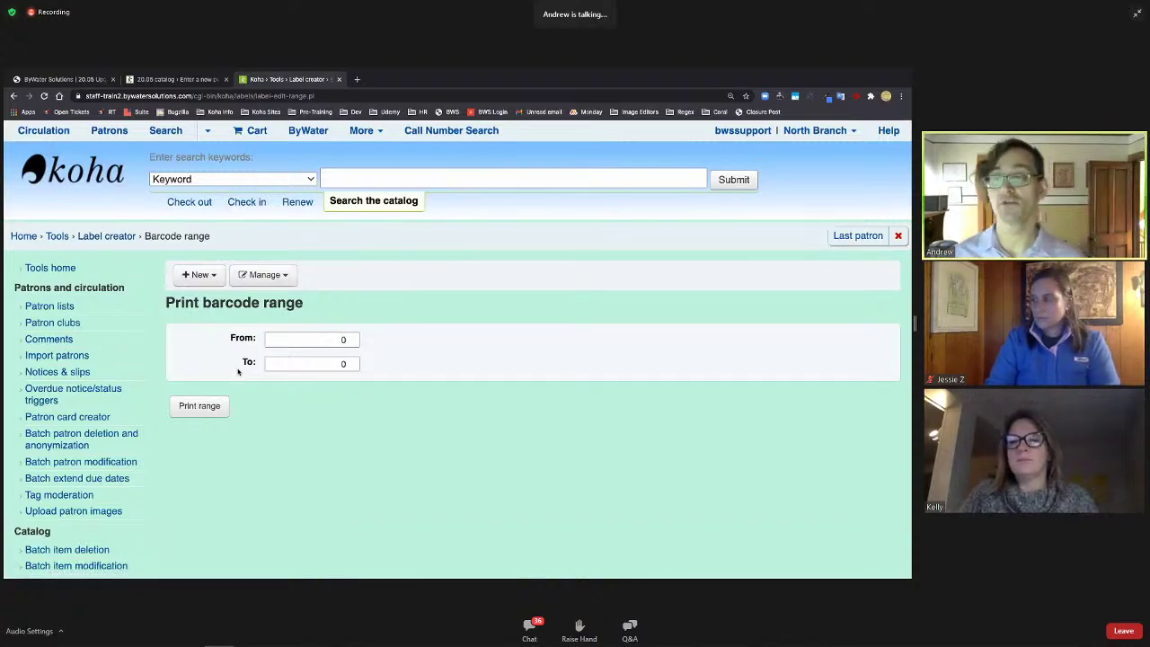
{"action": "left_click", "coordinate": [316, 339]}
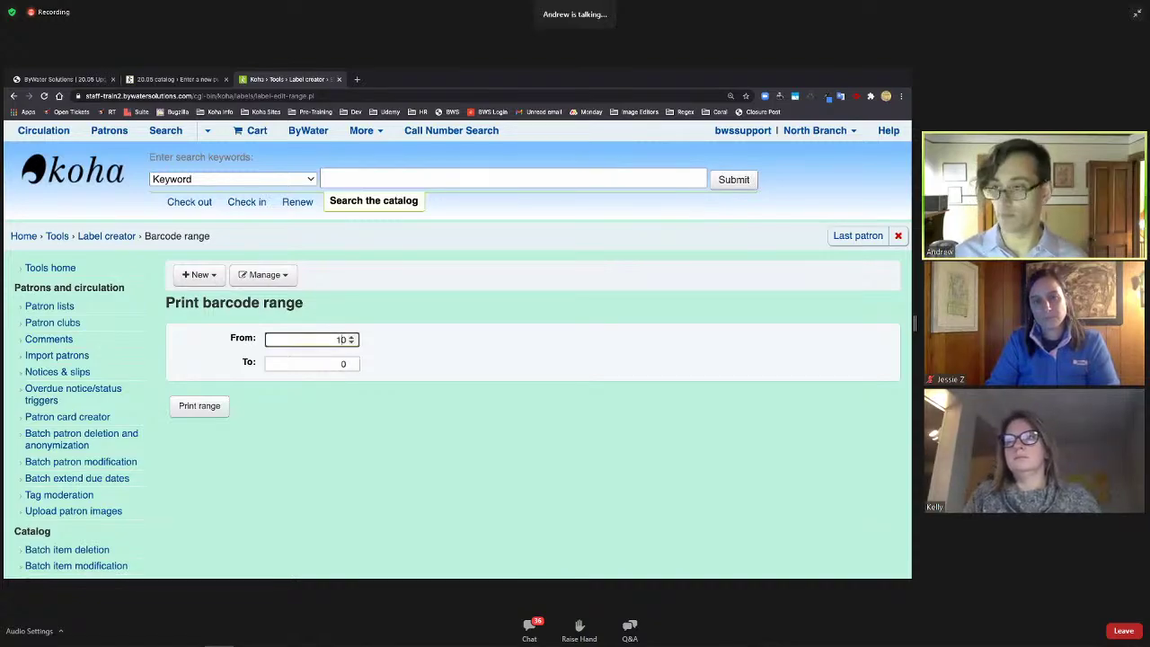
{"action": "type", "text": "100000"}
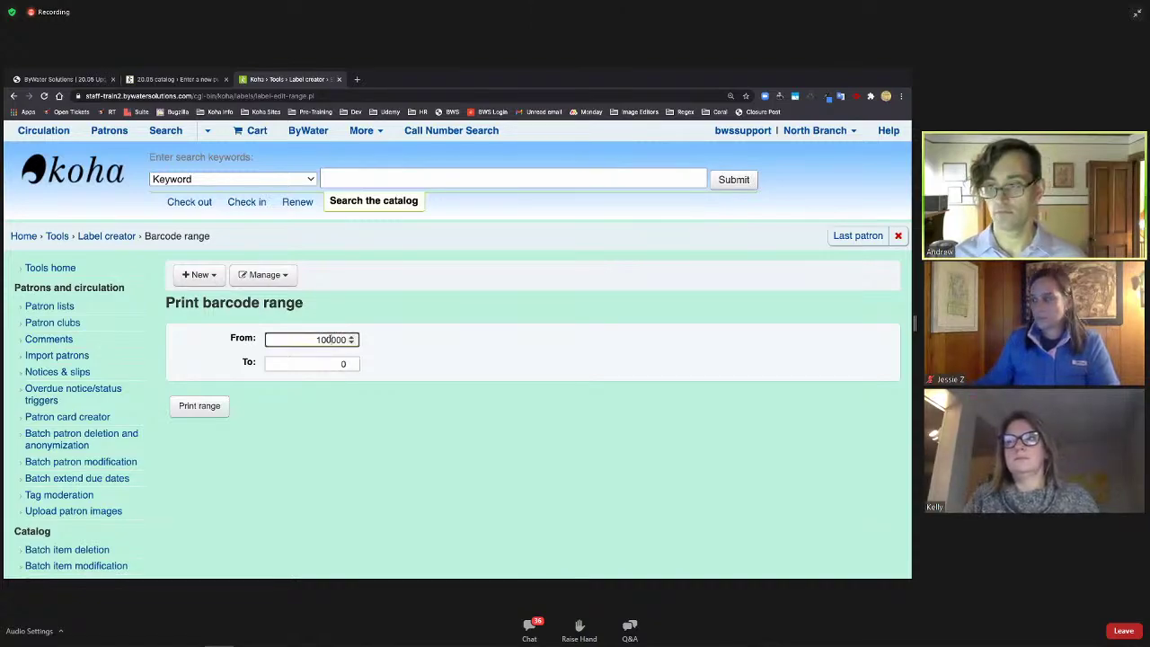
Step: Set the ending barcode of the print range to 100021
{"action": "key", "text": "ctrl+a"}
{"action": "key", "text": "ctrl+c"}
{"action": "left_click", "coordinate": [311, 363]}
{"action": "key", "text": "ctrl+v"}
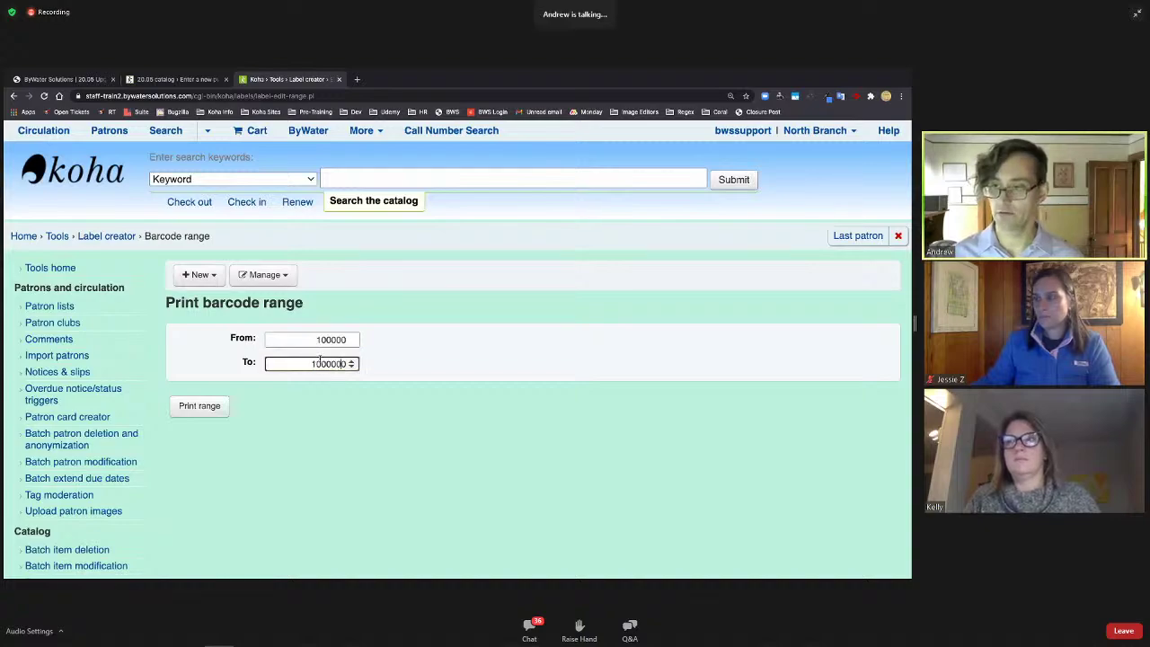
{"action": "key", "text": "BackSpace"}
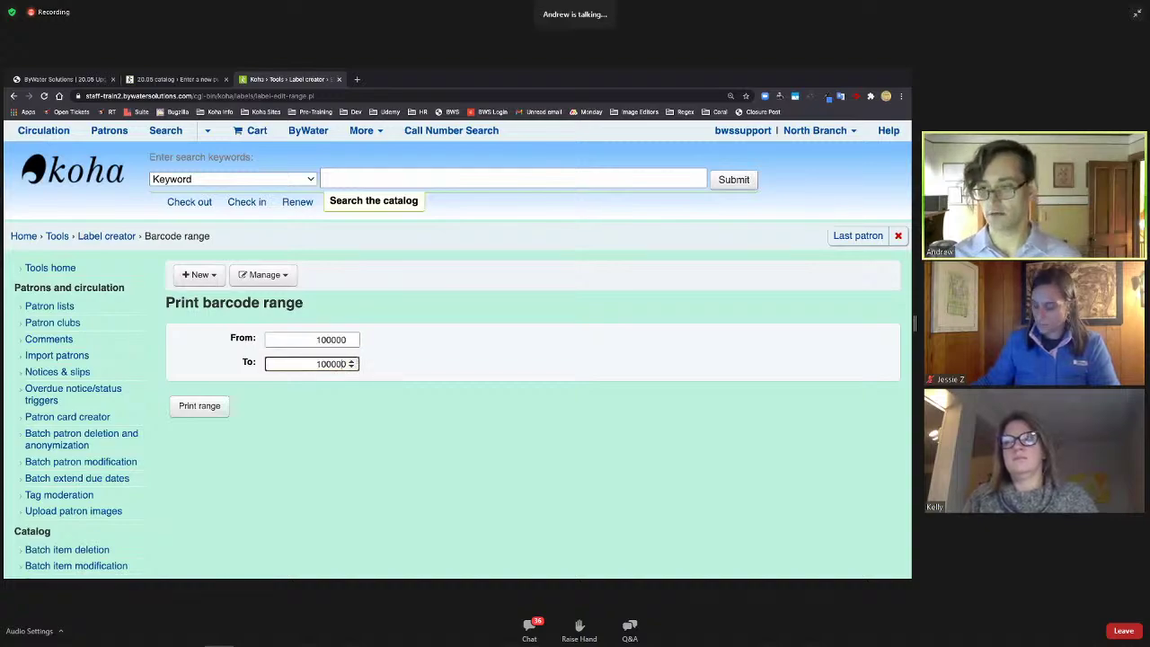
{"action": "key", "text": "Up"}
{"action": "key", "text": "Up"}
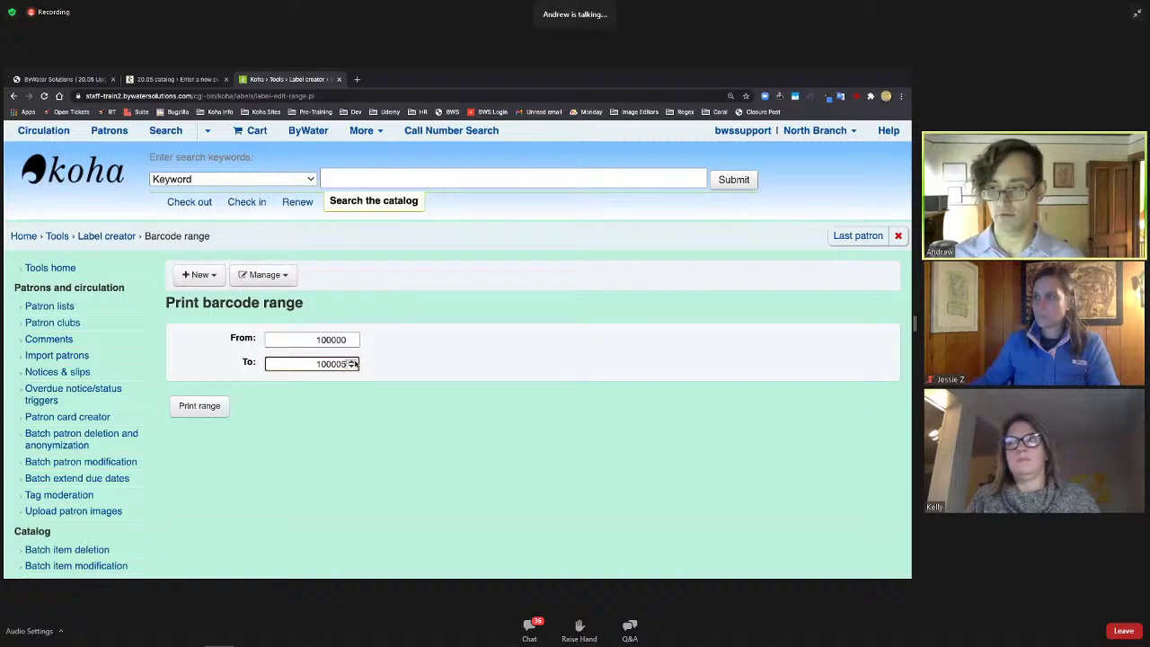
{"action": "key", "text": "BackSpace"}
{"action": "key", "text": "BackSpace"}
{"action": "type", "text": "21"}
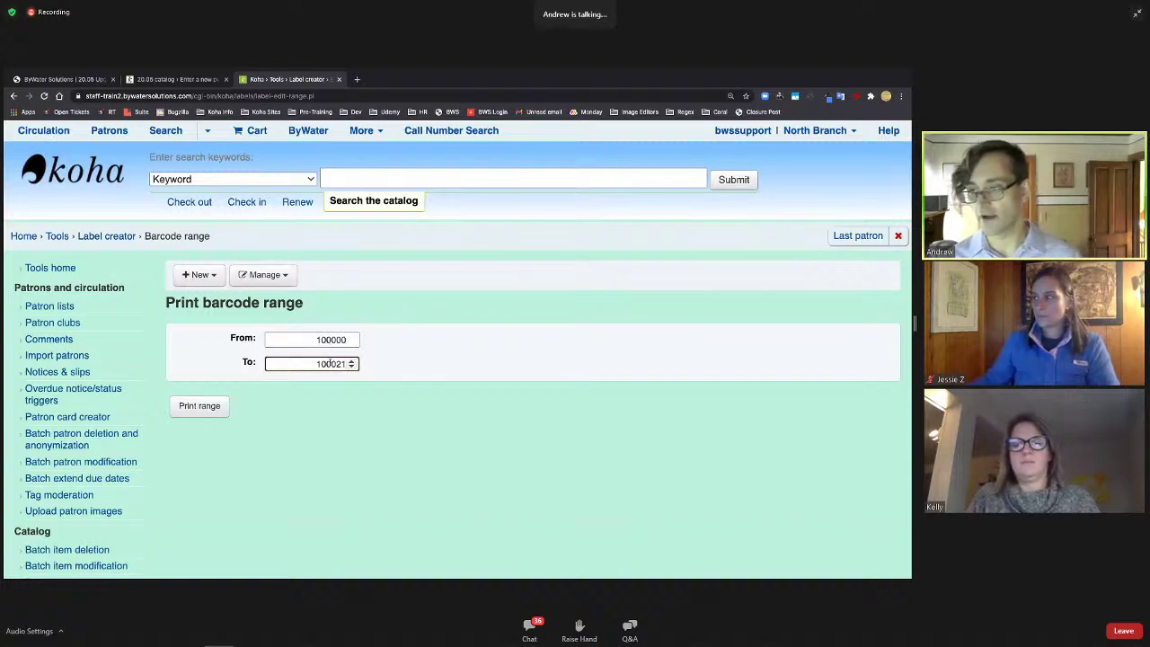
{"action": "left_click", "coordinate": [526, 502]}
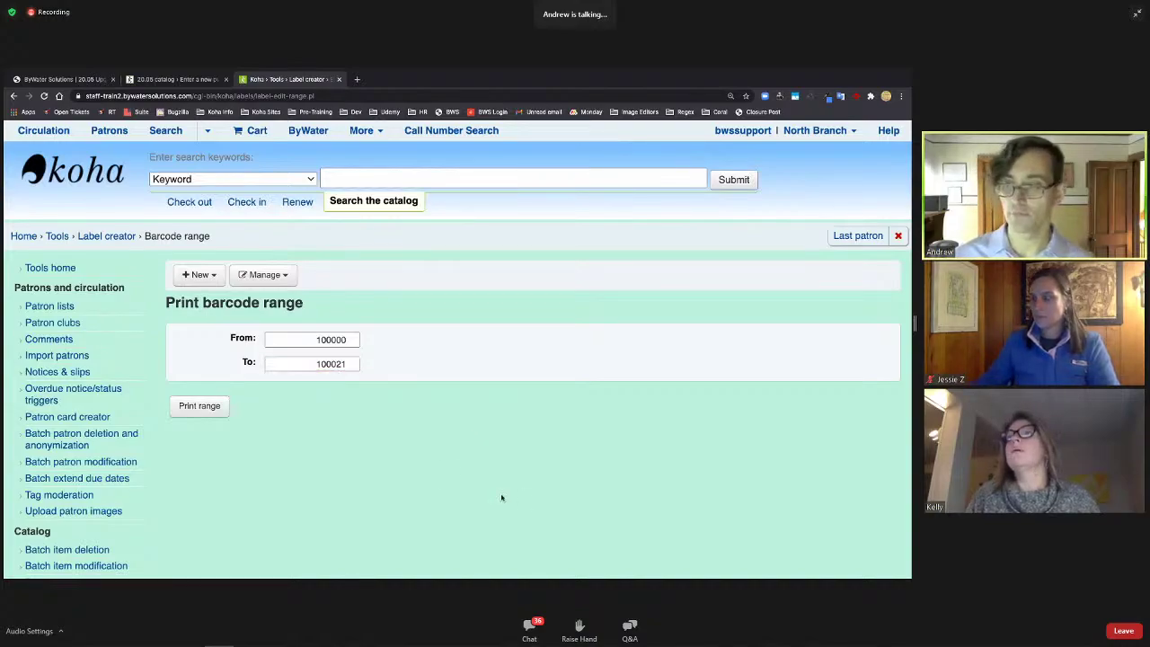
Step: Export the barcode range with the Avery 5160 | 1 x 2-5/8 template and Barcode layout, and open the downloaded PDF
{"action": "left_click", "coordinate": [199, 406]}
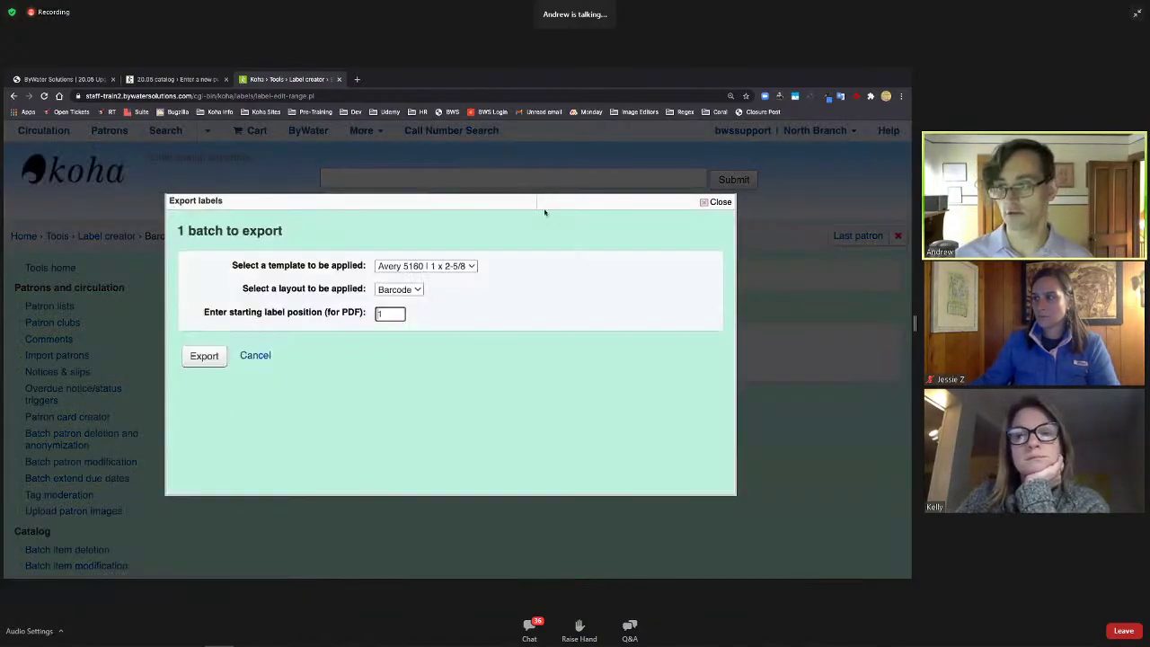
{"action": "left_click", "coordinate": [414, 268]}
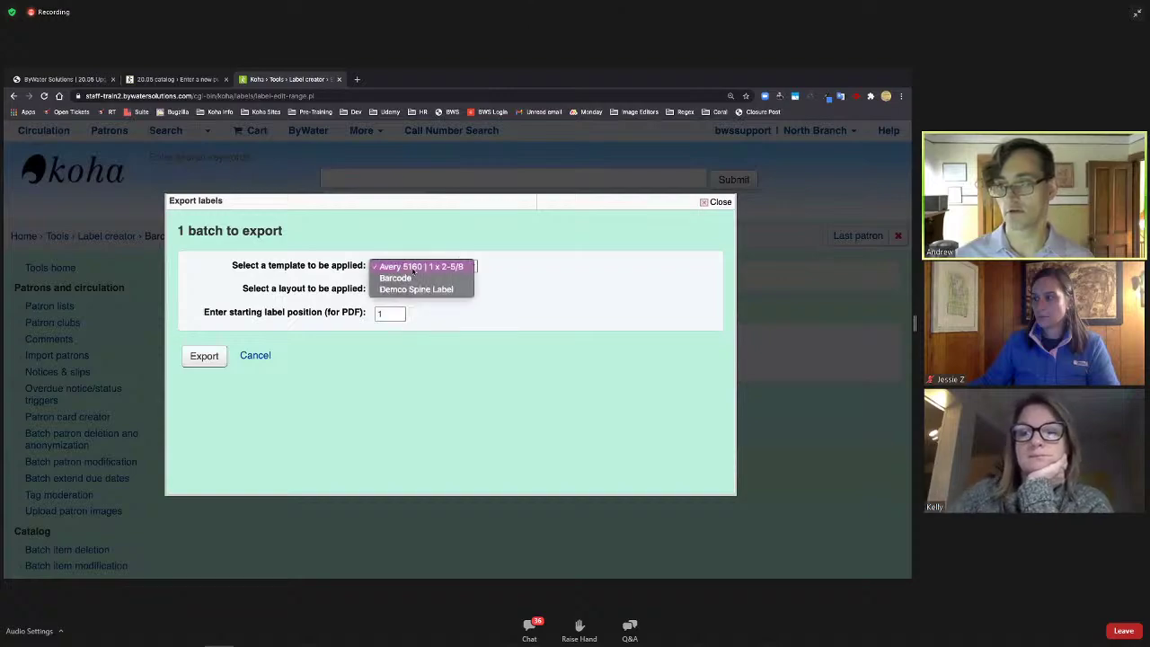
{"action": "left_click", "coordinate": [196, 355]}
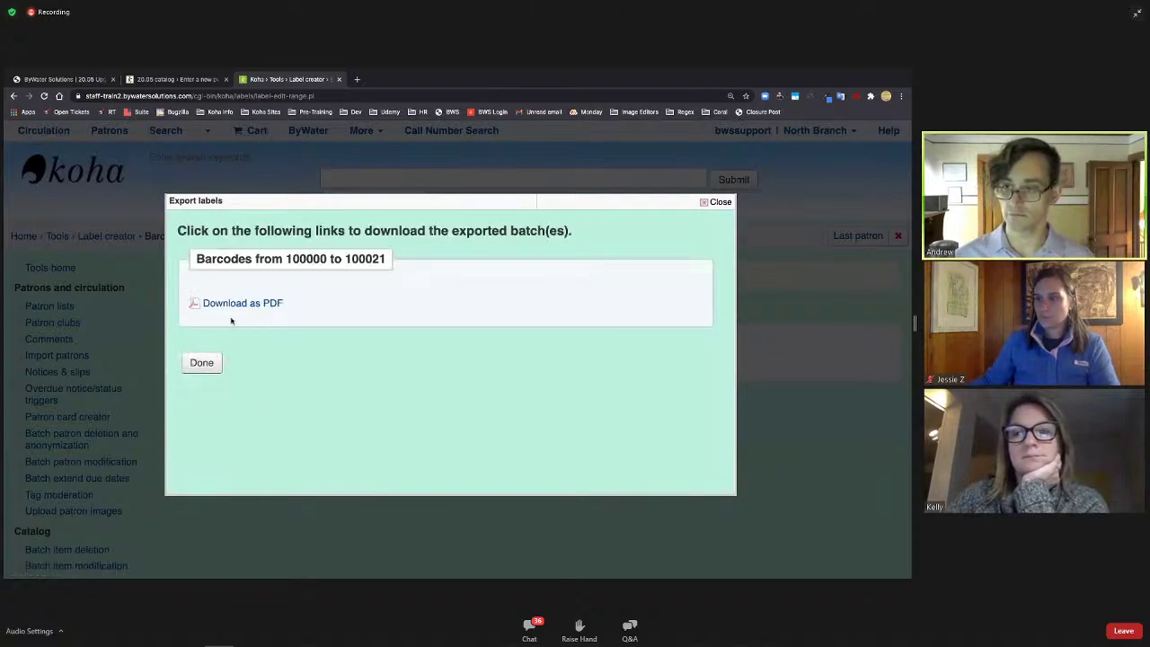
{"action": "left_click", "coordinate": [239, 305]}
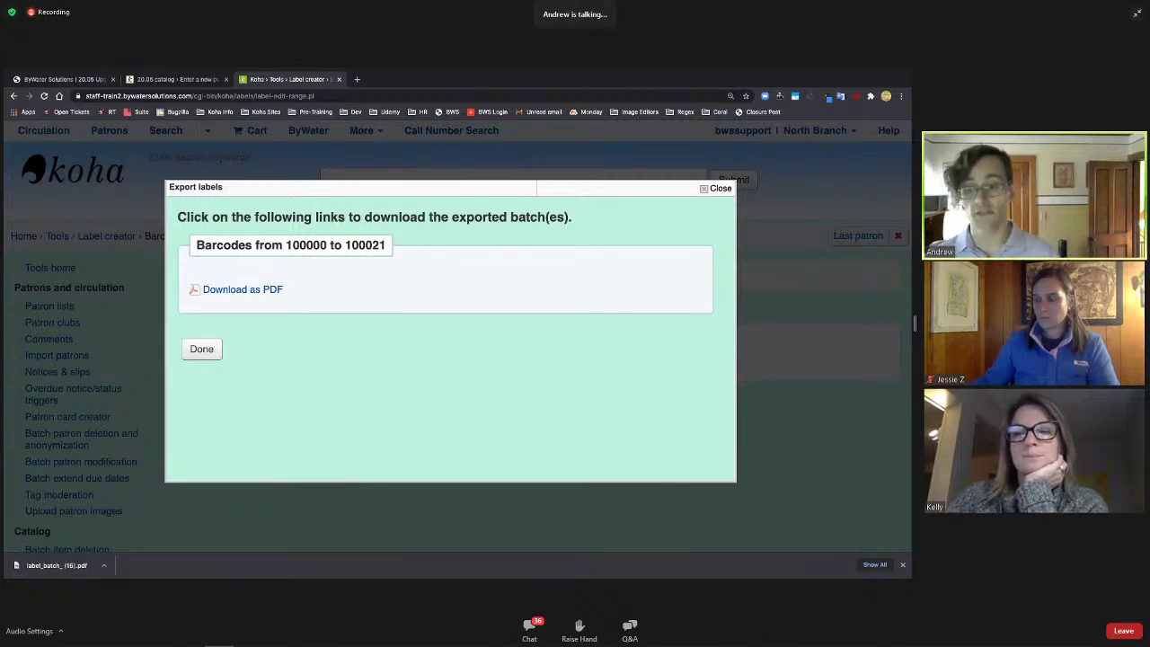
{"action": "left_click", "coordinate": [54, 565]}
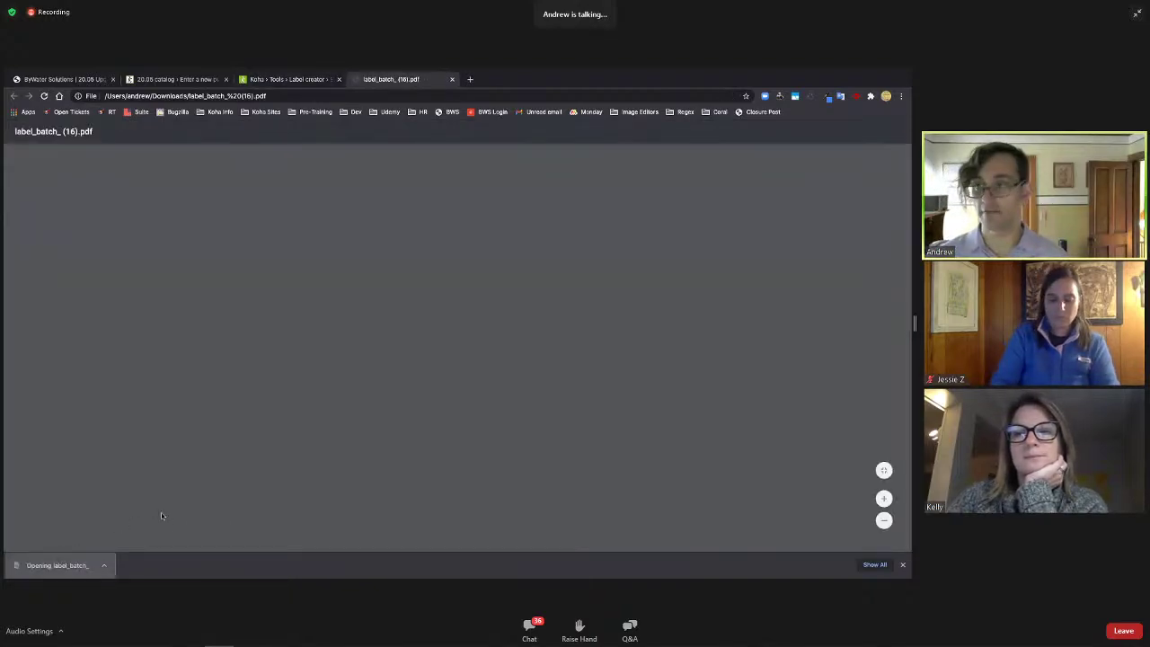